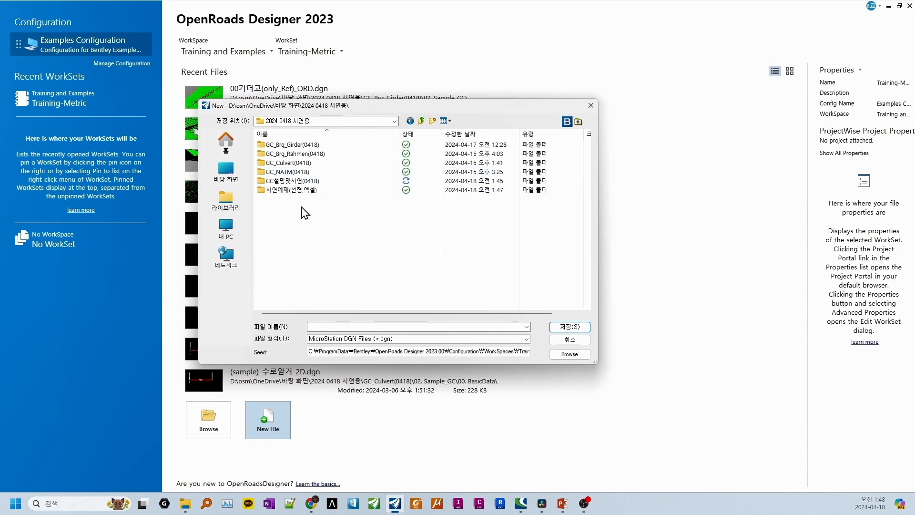
Create a new DGN file named 선형-2D inside the LandXML로 선형만들기 subfolder of 시연예제(선형,엑셀).
double_click(296, 190)
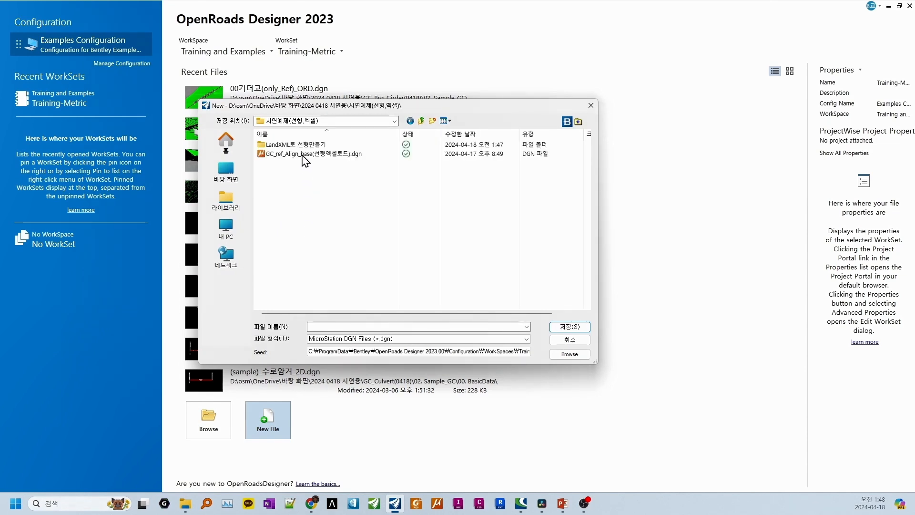
double_click(305, 145)
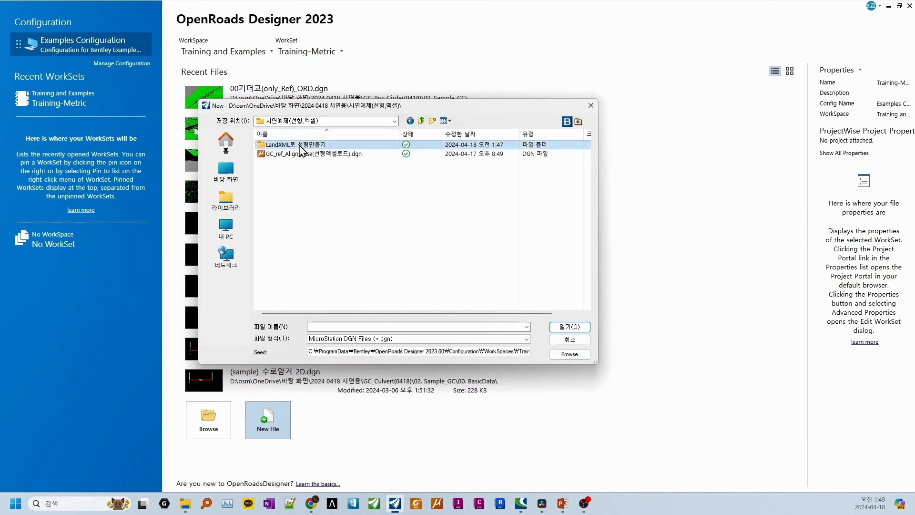
click(350, 327)
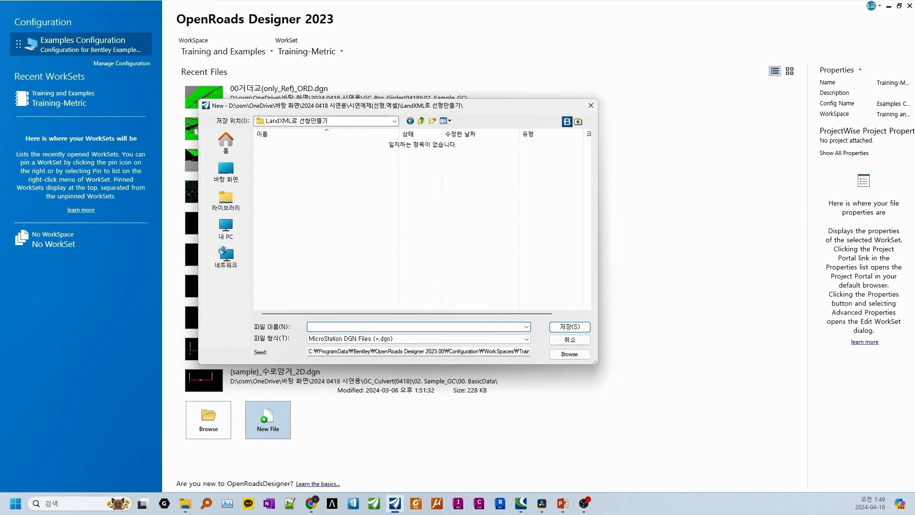
text(선형-2D)
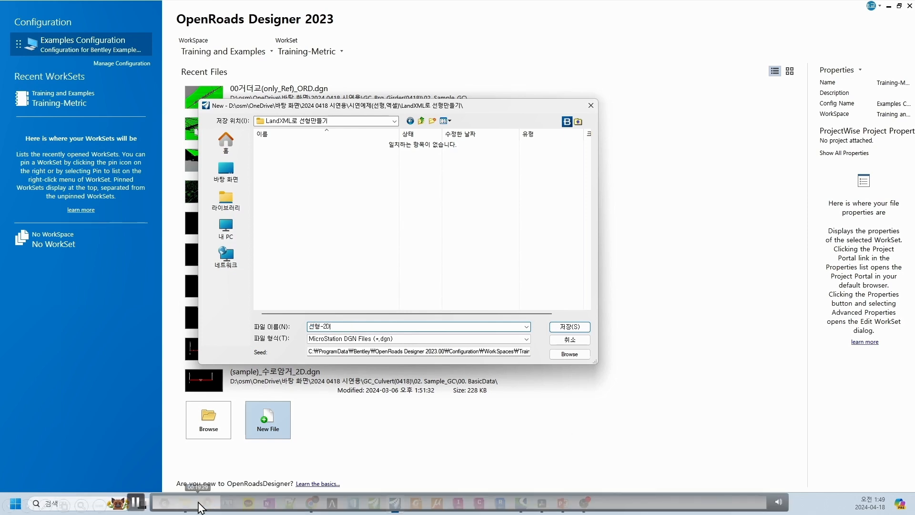
click(231, 503)
Load (Sample)_거더교_LXML.xml for geometry import from the desktop folder 2024 0418 시연용, under 시연예제(선형,엑셀)\LandXML로 선형만들기.
click(183, 107)
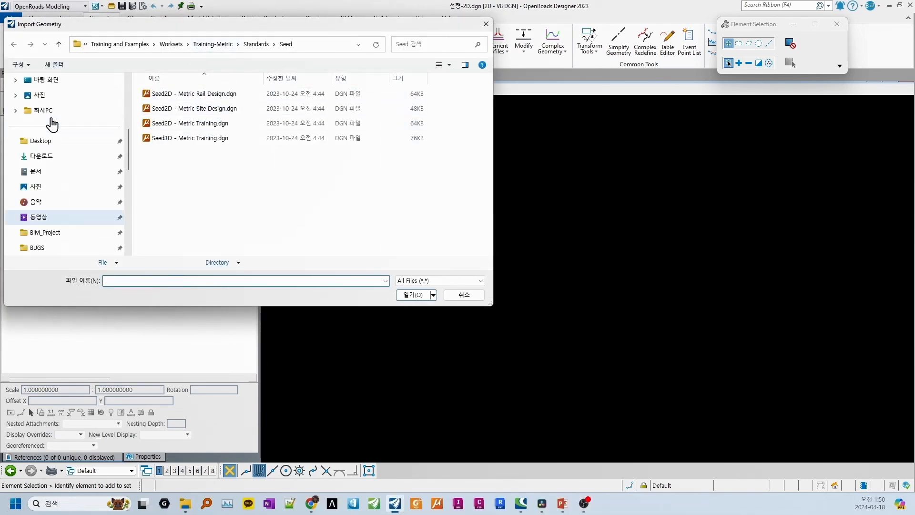
click(50, 84)
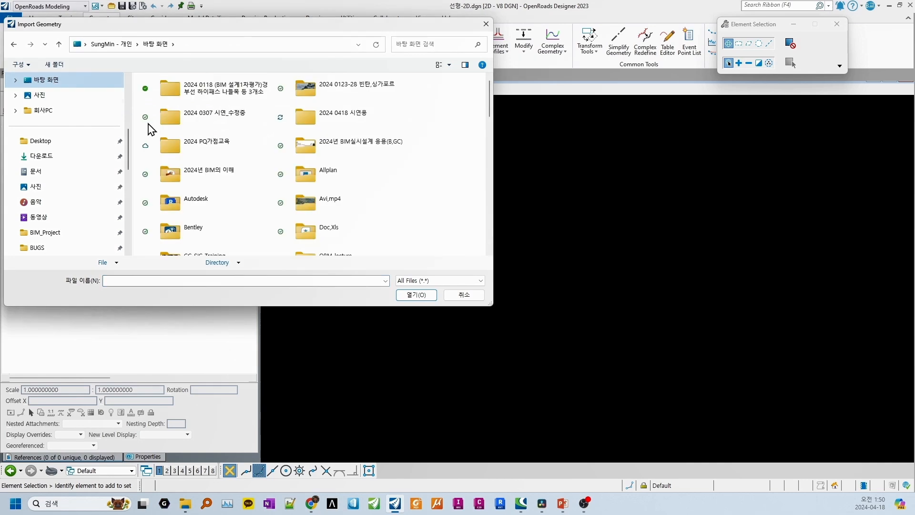
double_click(339, 117)
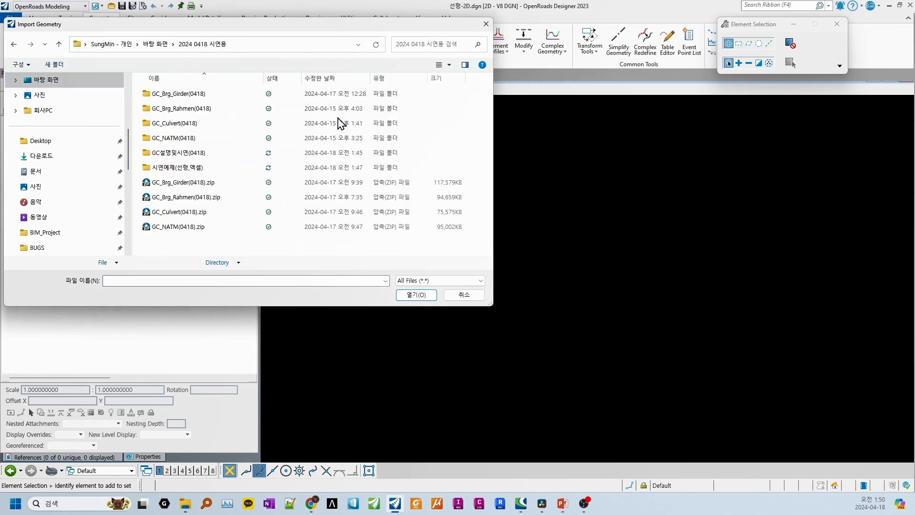
double_click(174, 168)
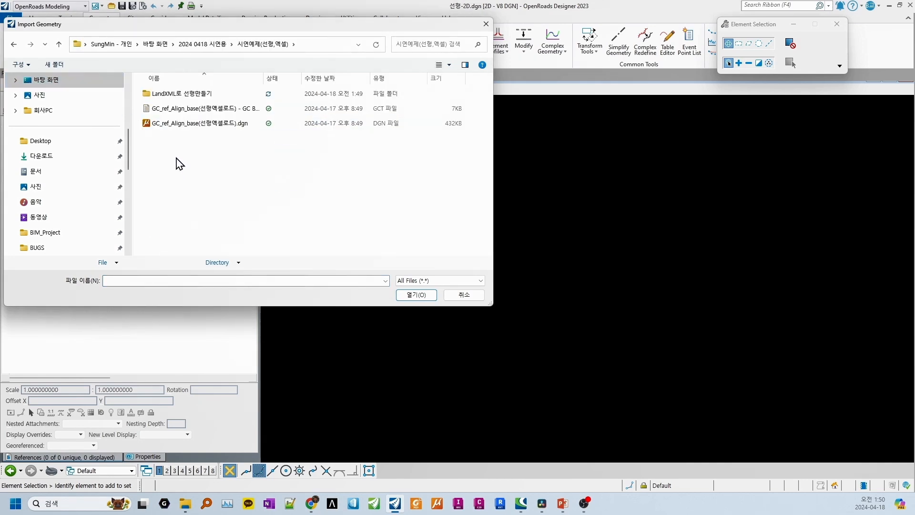
double_click(183, 95)
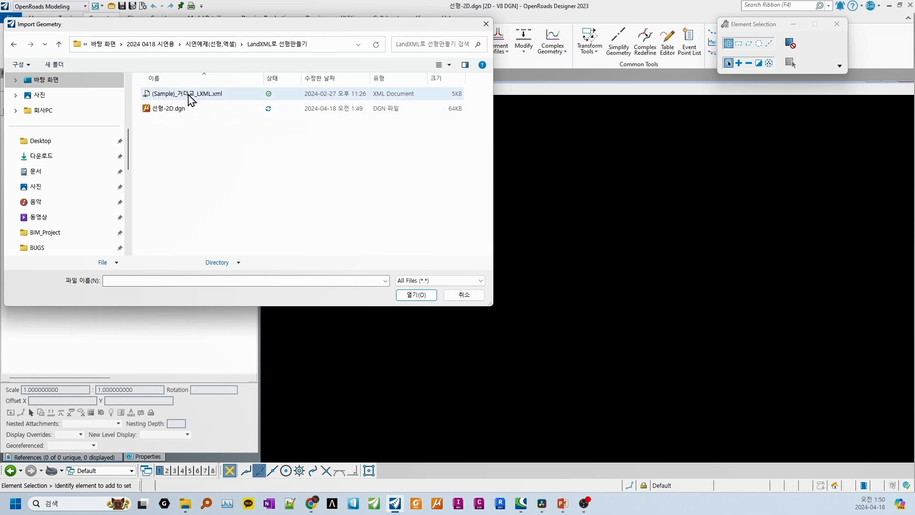
click(191, 94)
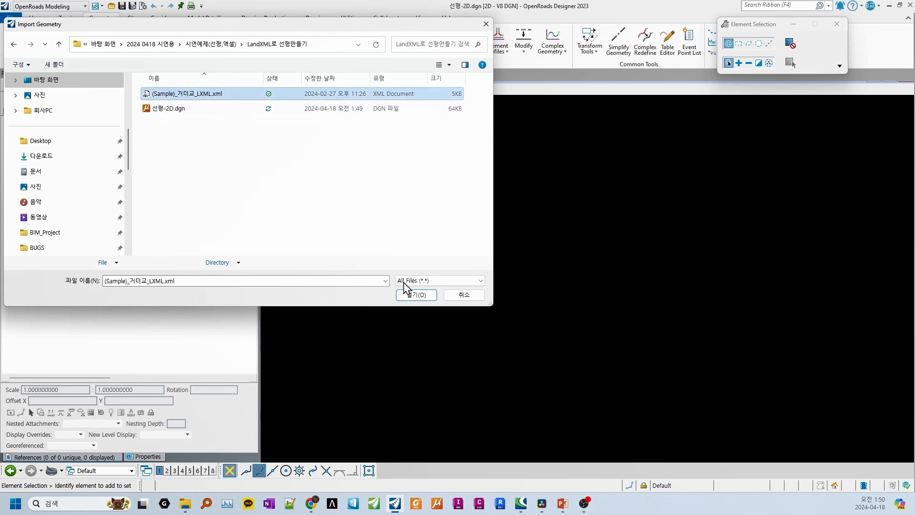
click(413, 294)
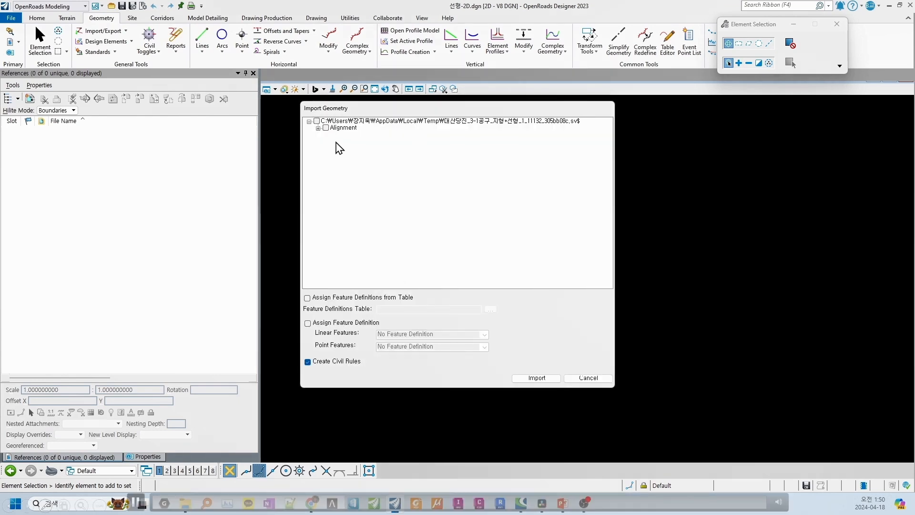
Expand the alignment tree down to 3-1공구, include its profile 배치 (19), and import the geometry.
click(318, 128)
click(328, 135)
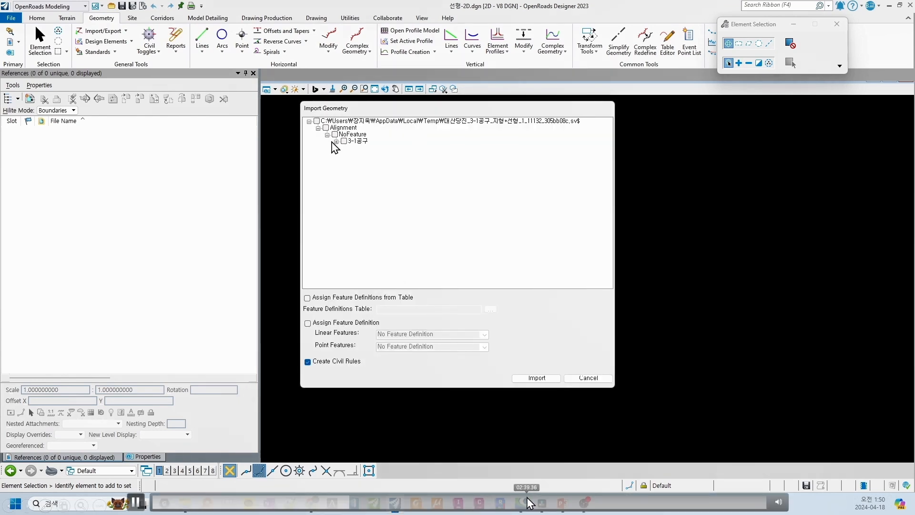
click(336, 142)
click(346, 149)
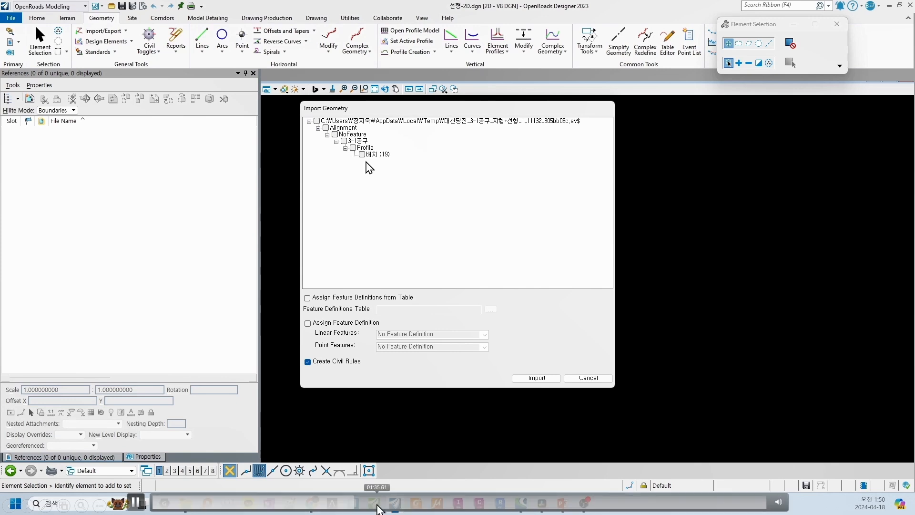
click(352, 147)
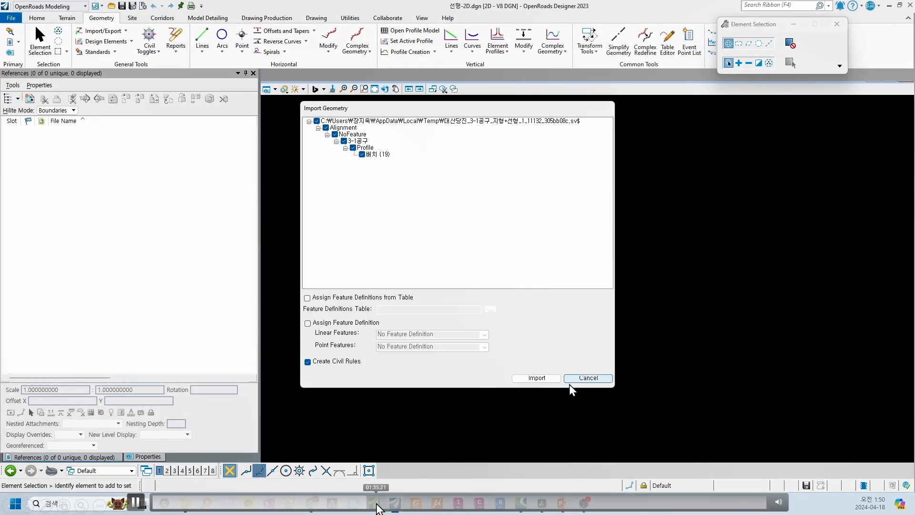
drag(377, 503, 397, 504)
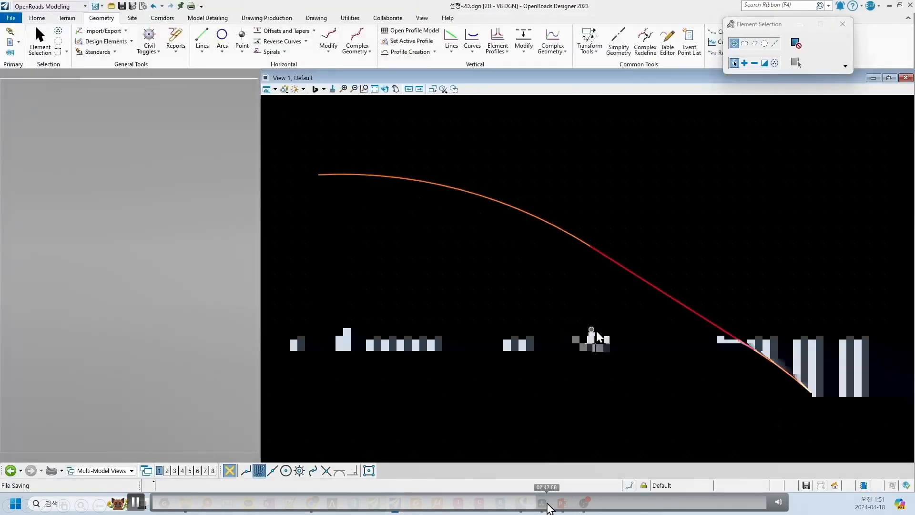
key(space)
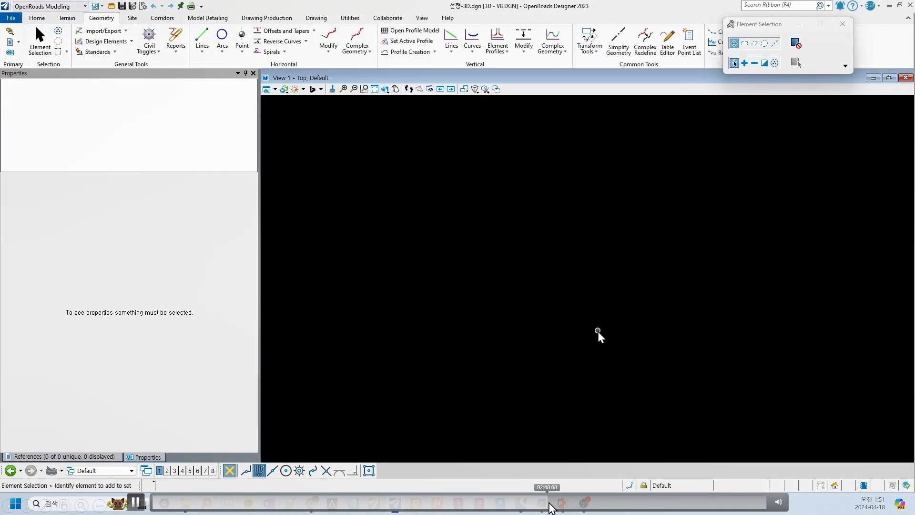
click(556, 504)
click(570, 503)
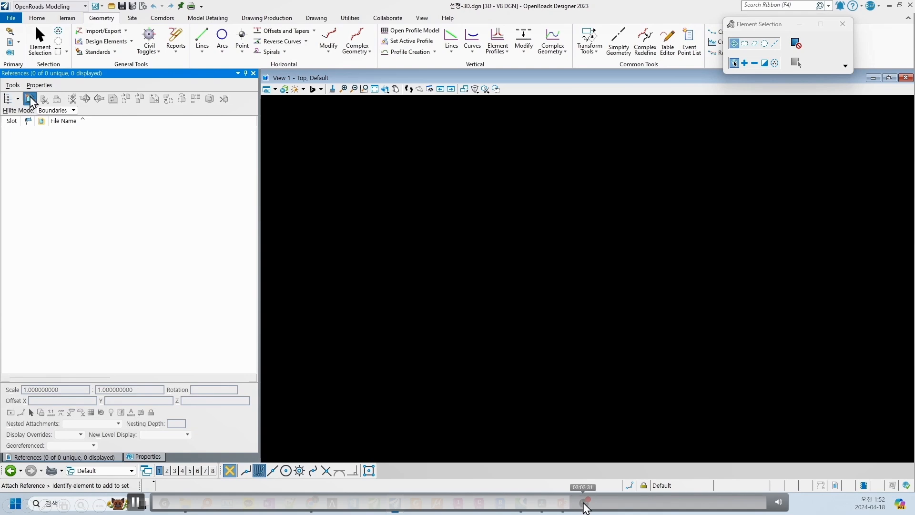
click(583, 503)
click(595, 503)
click(610, 504)
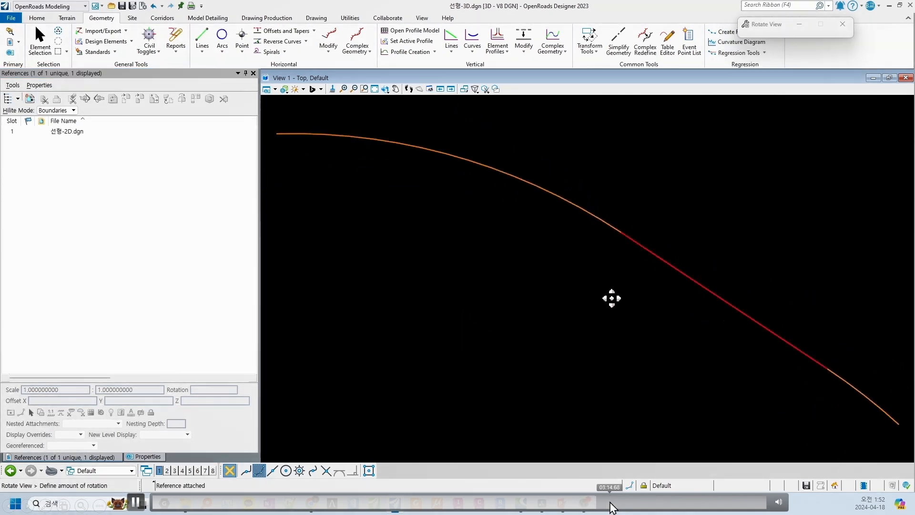
click(610, 502)
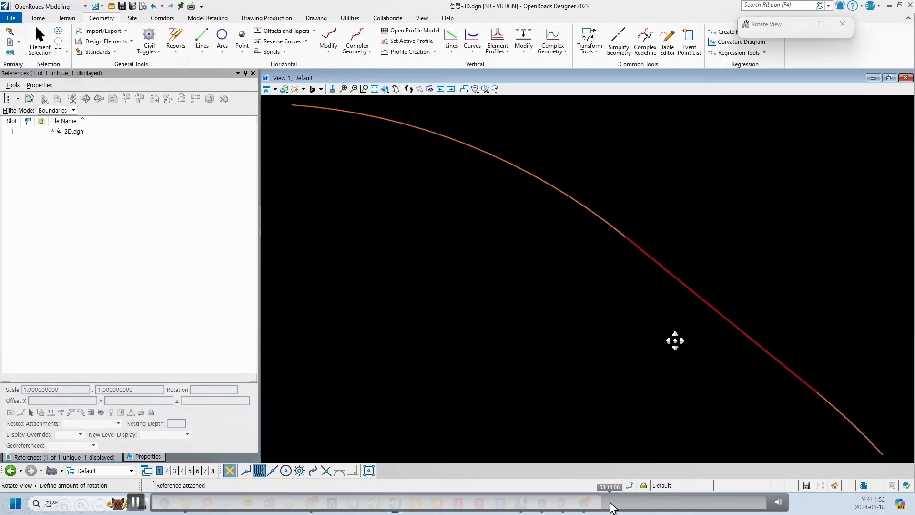
click(623, 500)
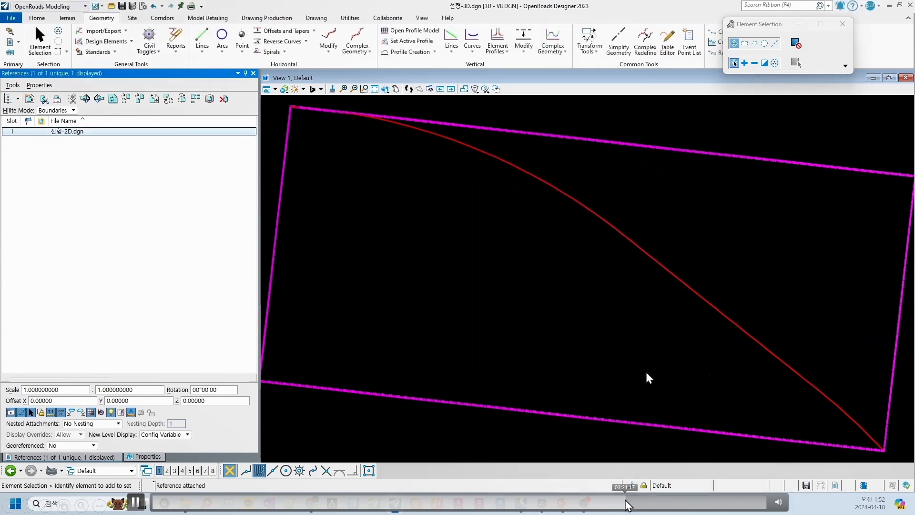
click(607, 503)
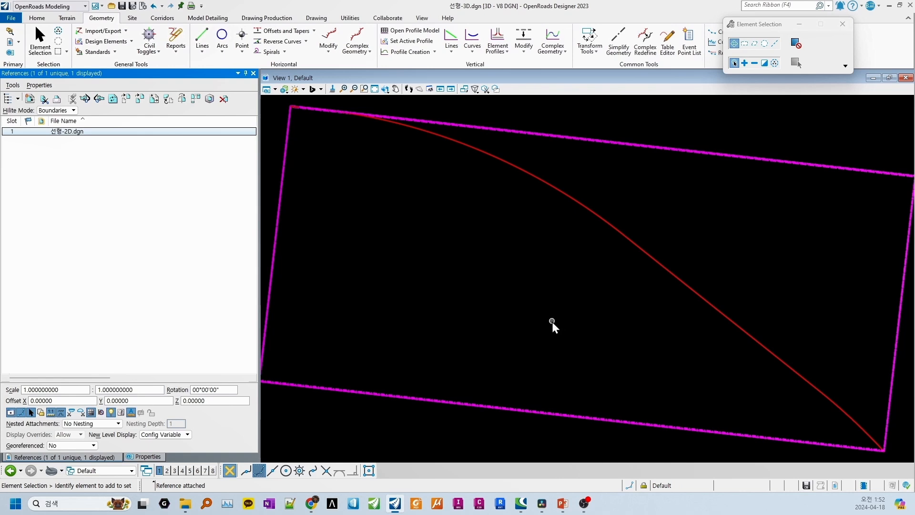
Examine the shape of the referenced 선형-2D.dgn alignment in three dimensions from low oblique angles.
shift+middle_drag(633, 328, 563, 217)
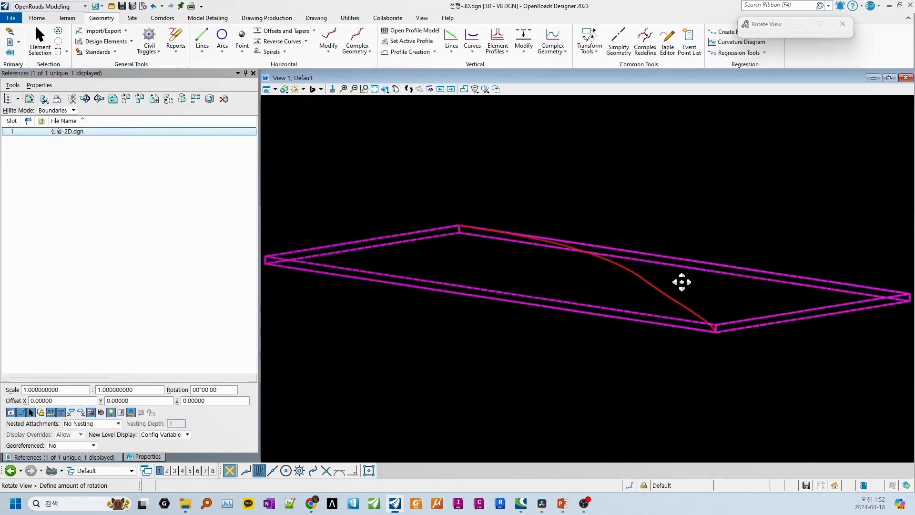
mouse_move(682, 282)
shift+middle_down()
mouse_move(633, 268)
mouse_move(691, 275)
shift+middle_up()
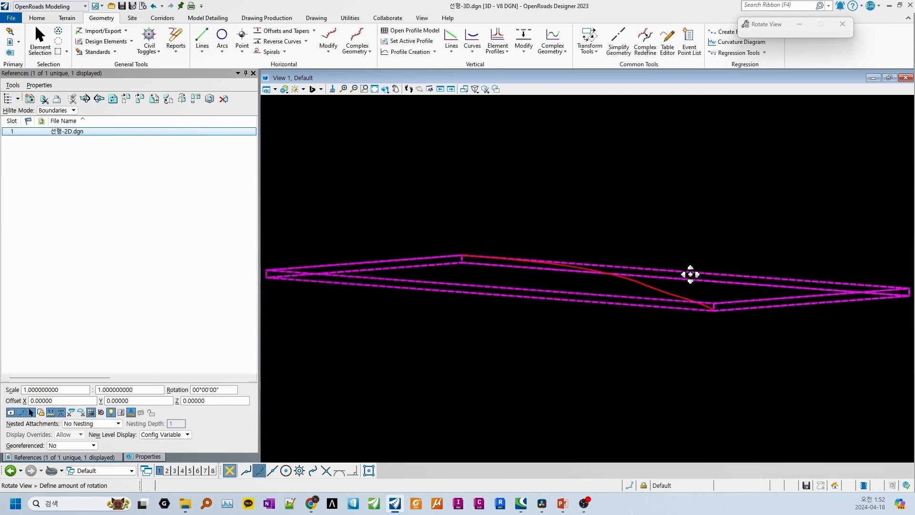
scroll(661, 293, up, 2)
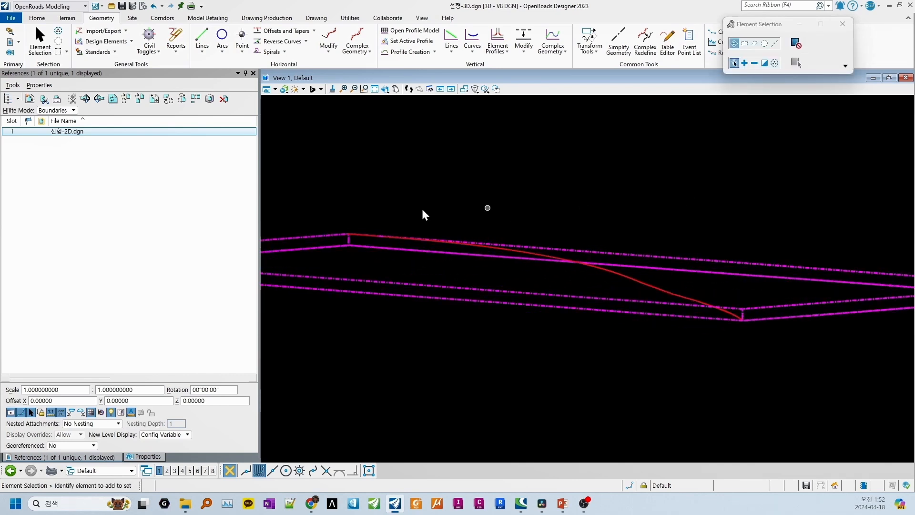
click(229, 220)
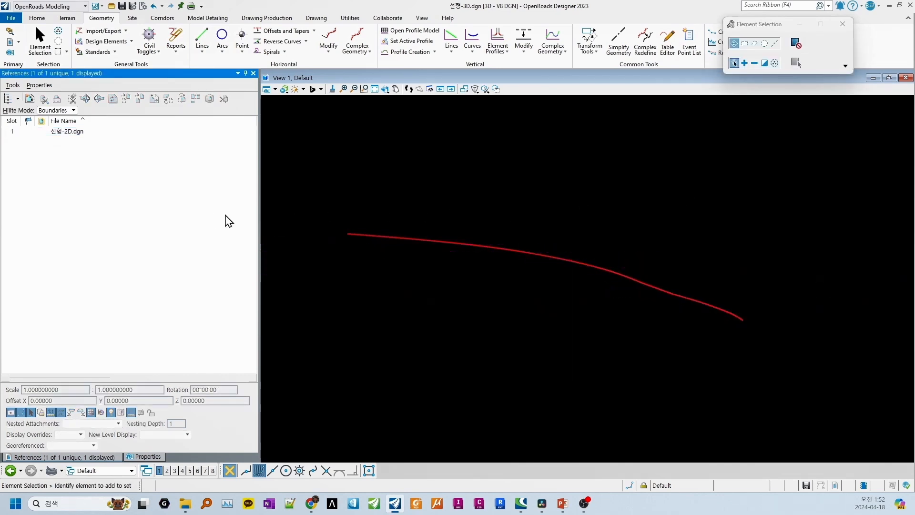
click(536, 259)
shift+middle_drag(704, 314, 795, 324)
scroll(734, 348, down, 9)
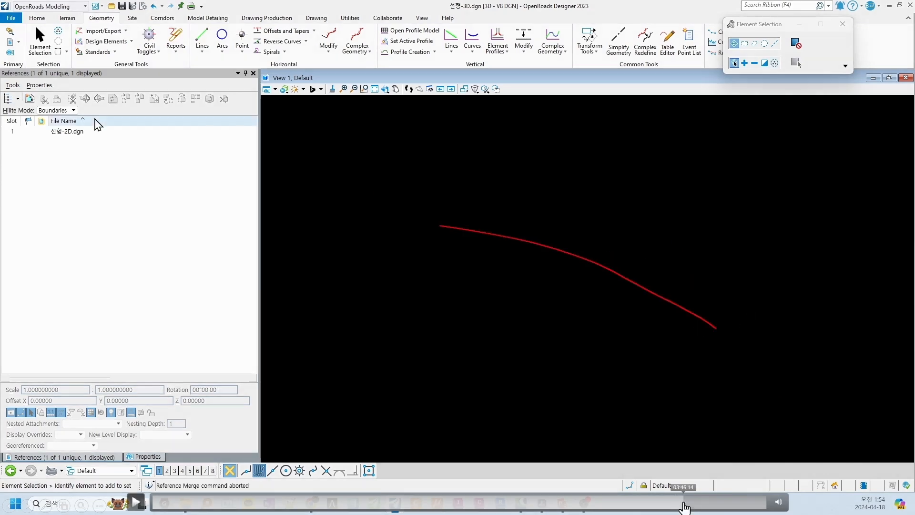
Merge the 선형-2D.dgn reference into the master 3D model and save the file.
click(80, 133)
right_click(78, 132)
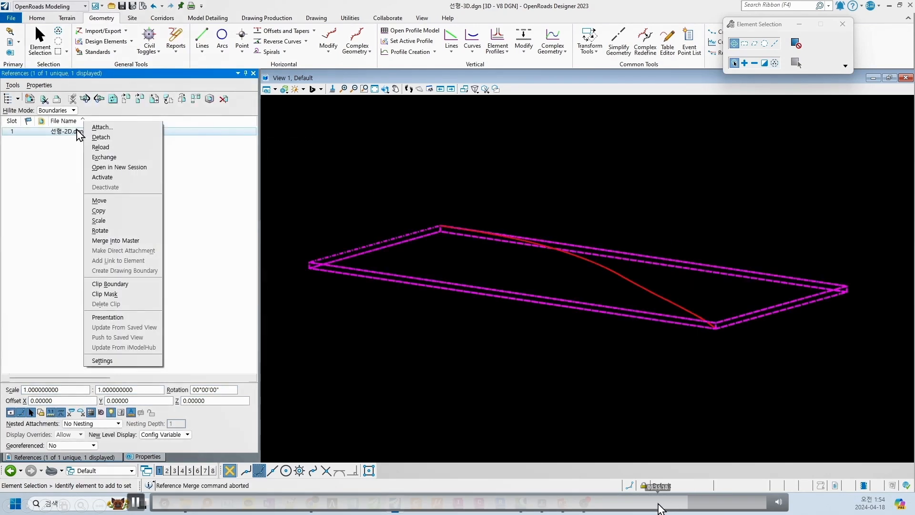
click(117, 241)
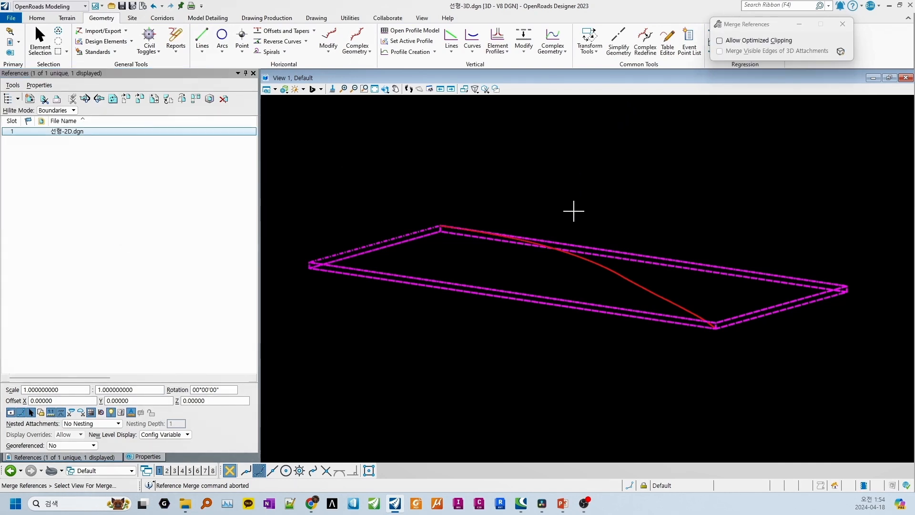
click(592, 262)
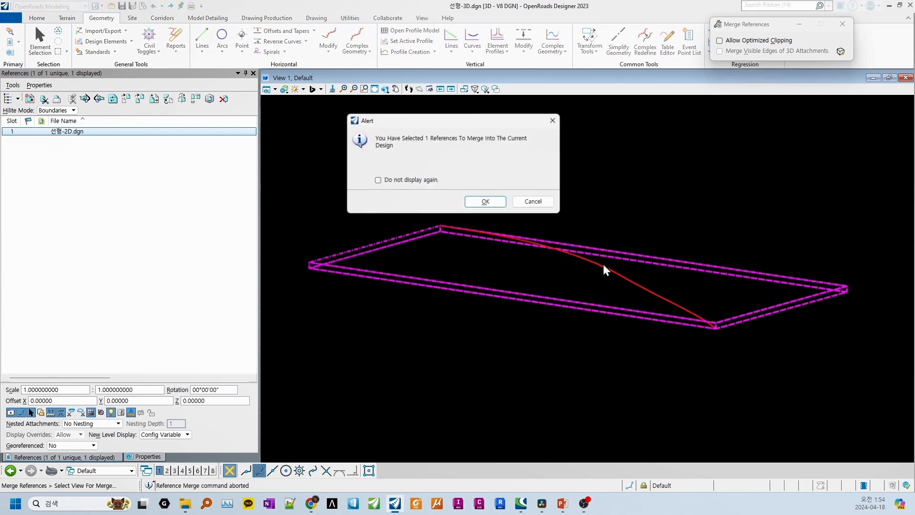
click(489, 204)
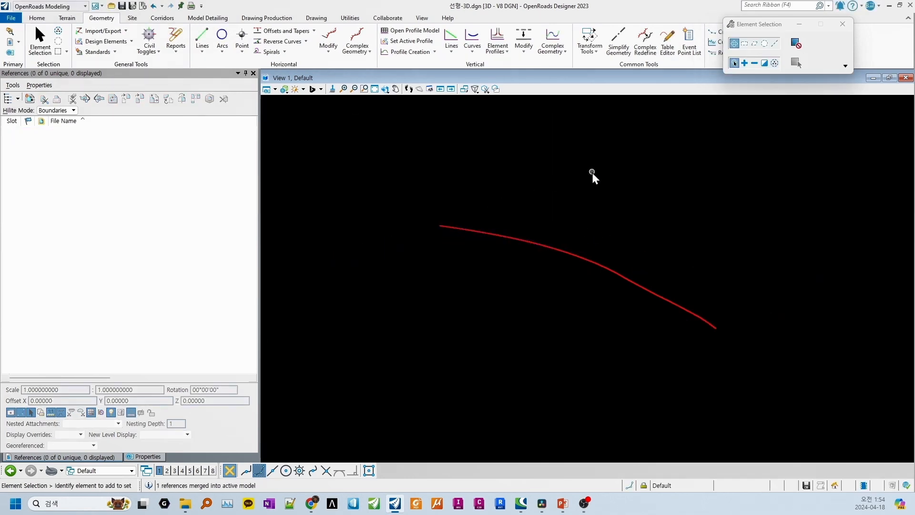
key(ctrl+s)
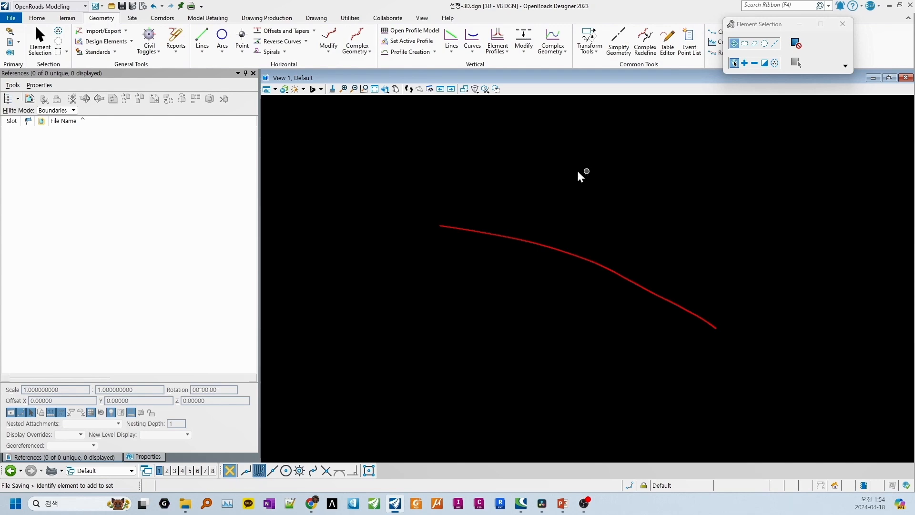
click(123, 6)
Select the merged alignment line and examine its element type, level and geometry in its properties.
scroll(654, 302, up, 2)
click(655, 304)
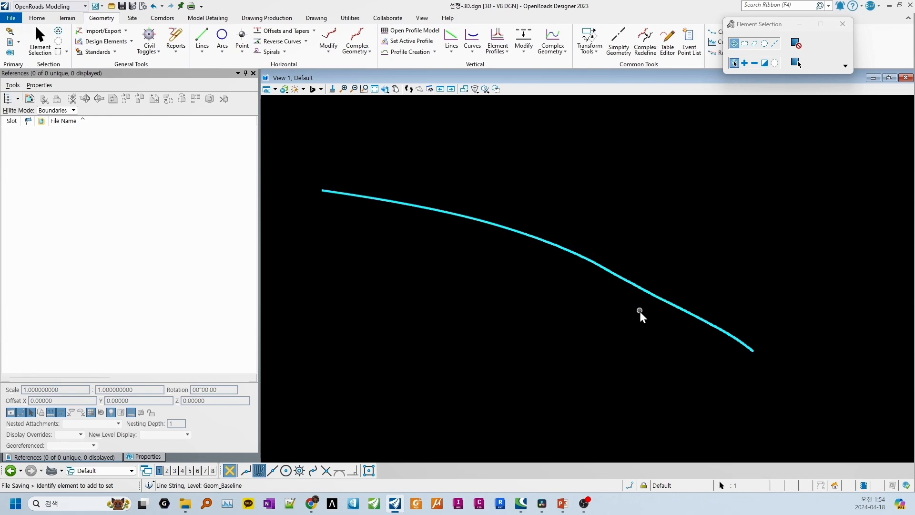
scroll(656, 304, up, 4)
scroll(657, 306, down, 2)
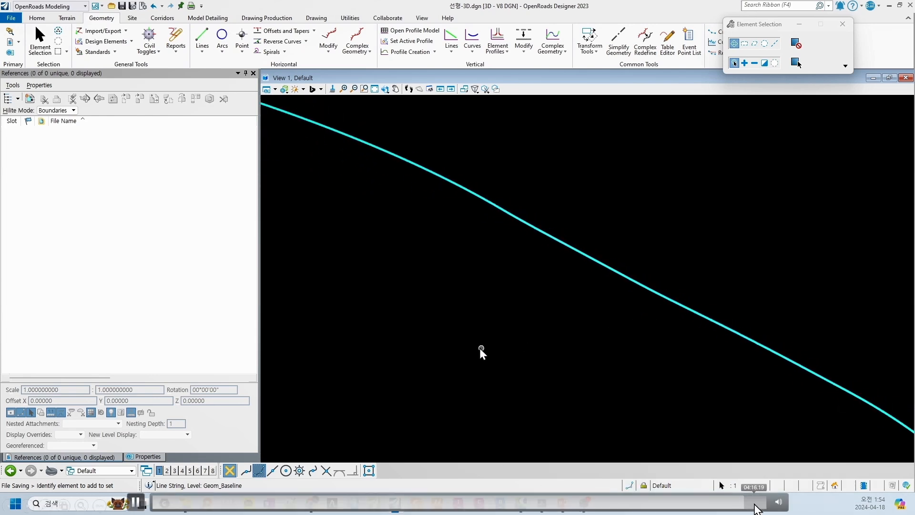
scroll(477, 350, down, 1)
click(154, 458)
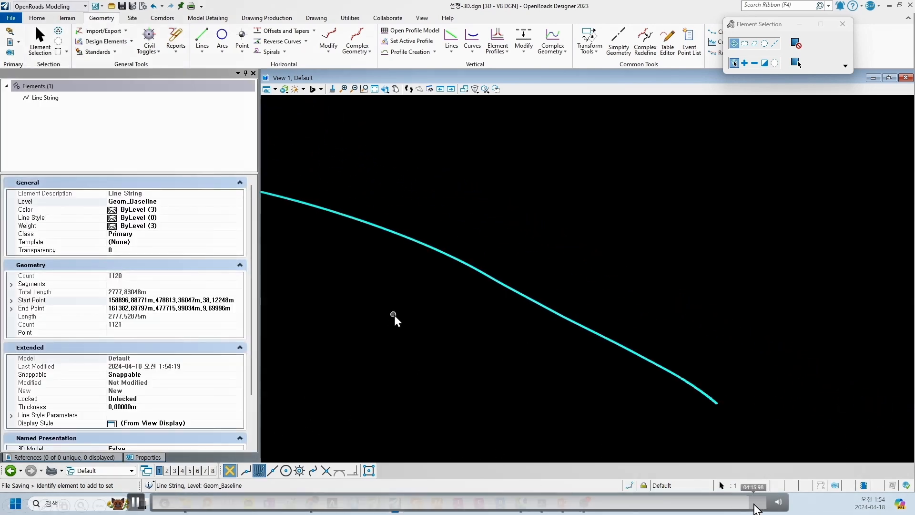
middle_drag(394, 316, 547, 321)
scroll(544, 319, down, 3)
scroll(515, 320, up, 1)
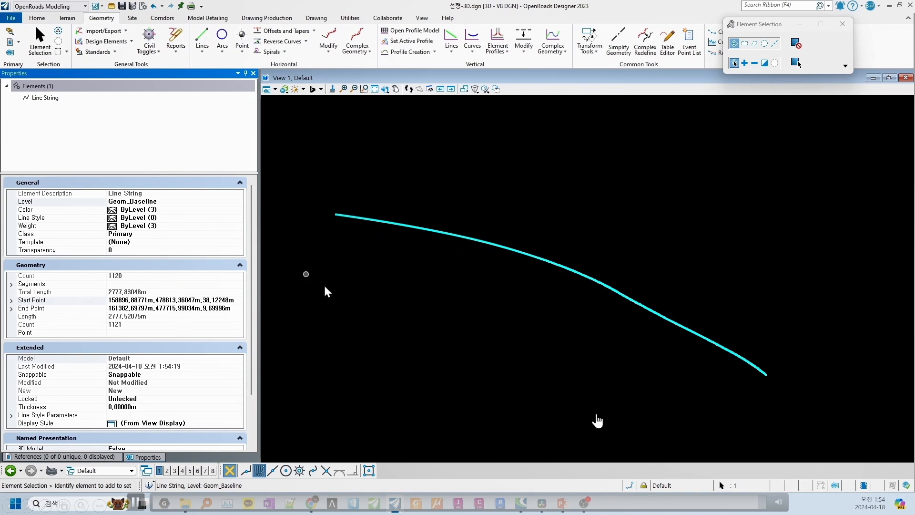
click(524, 297)
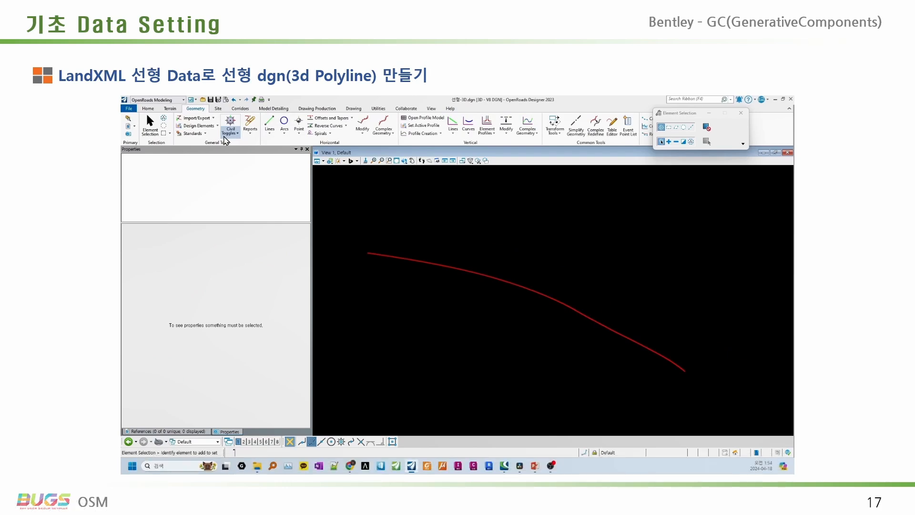
key(Right)
key(Right)
key(Right)
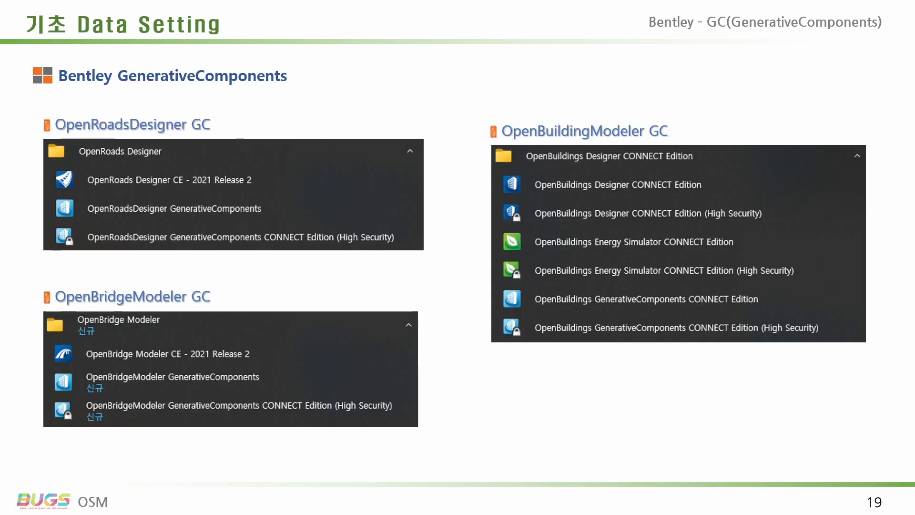
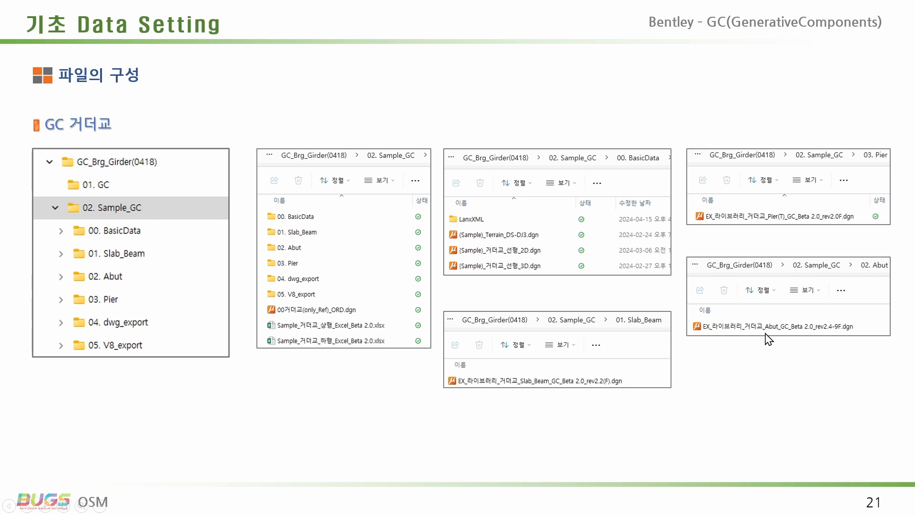
key(Right)
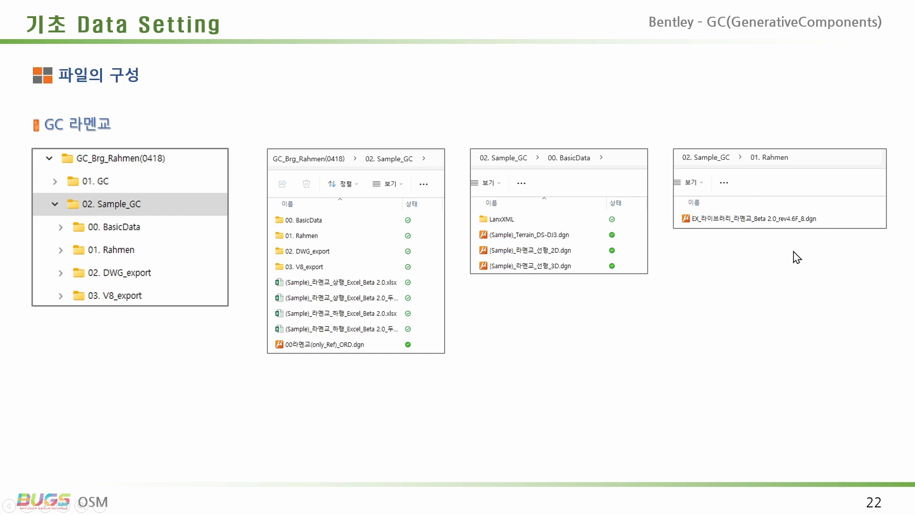
click(776, 245)
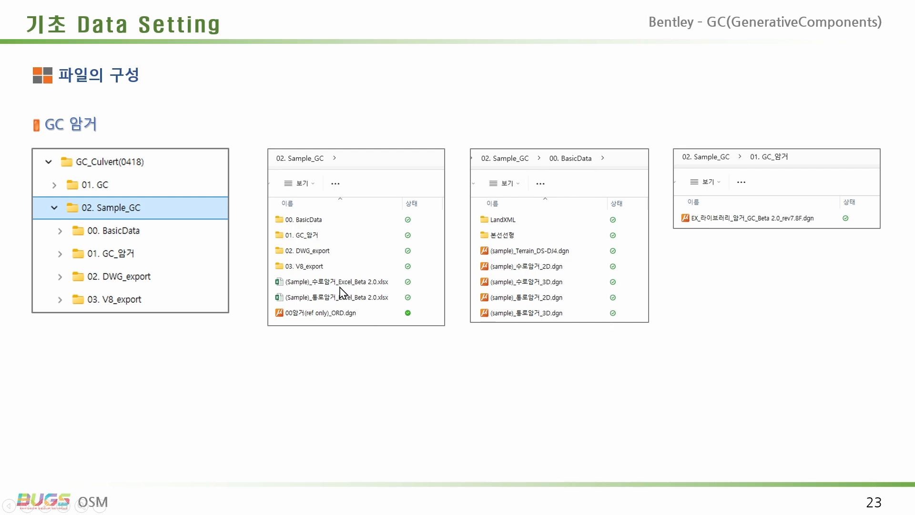
click(357, 338)
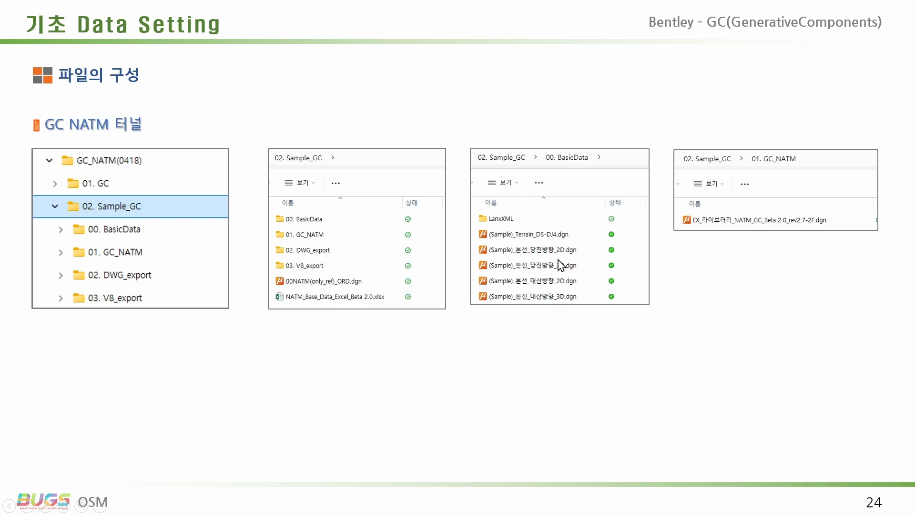
click(753, 316)
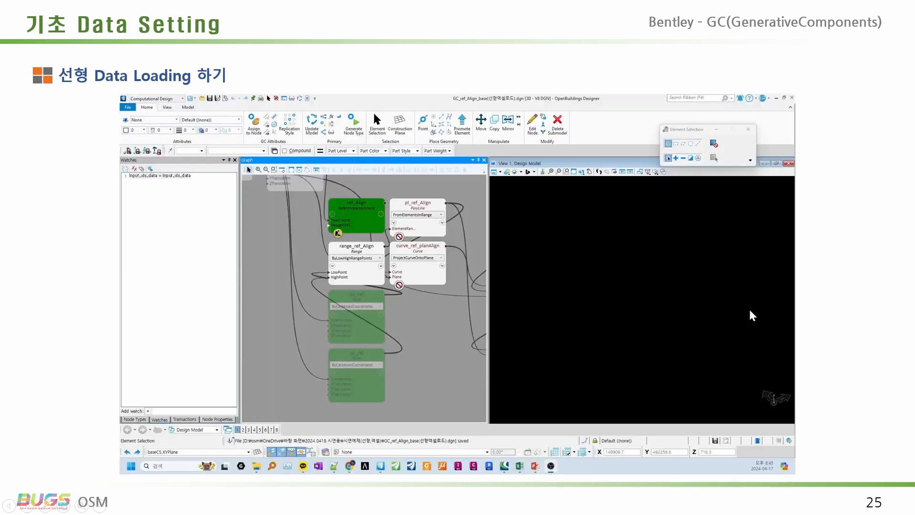
click(750, 311)
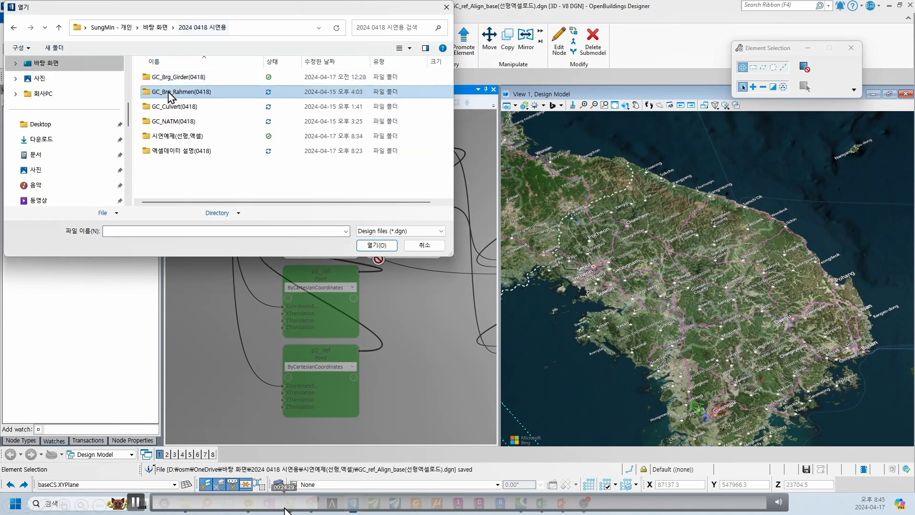
Load (Sample)_라멘교_선형_3D.dgn from GC_Brg_Rahmen(0418)\02. Sample_GC\00. BasicData as the design file of the ref_Align node.
double_click(180, 94)
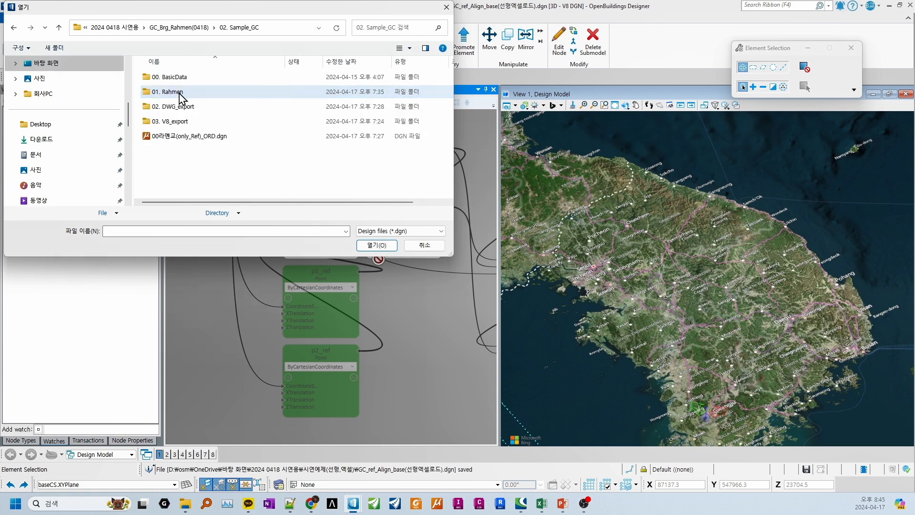
double_click(177, 80)
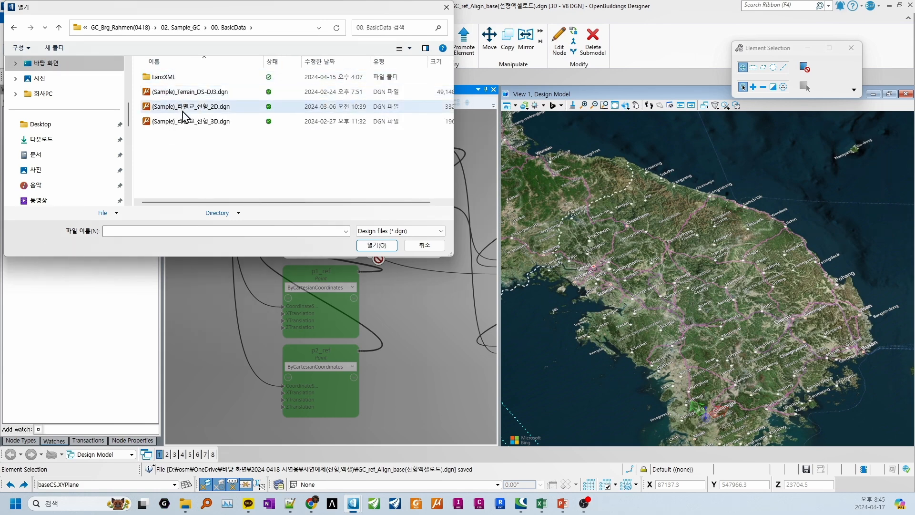
click(211, 123)
click(377, 245)
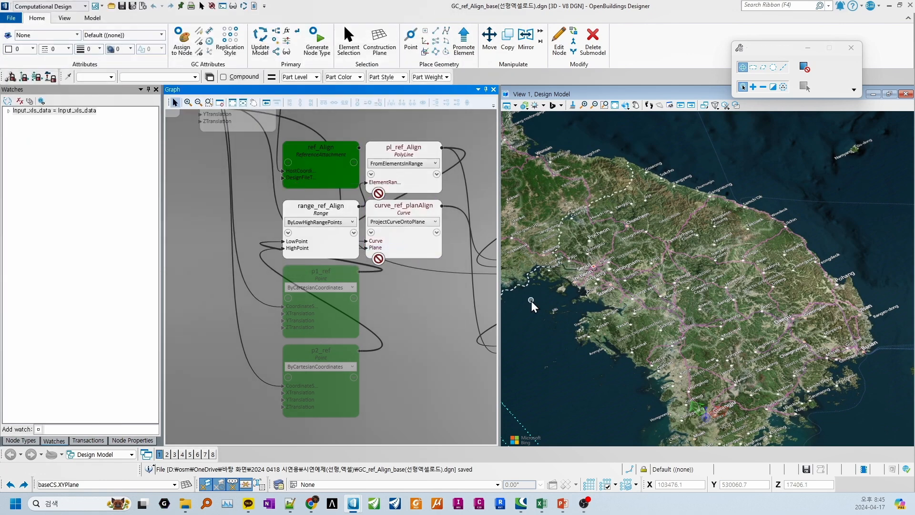
Hide the background map in View 1 and frame the referenced 3D alignment on the plain background.
click(615, 105)
right_click(764, 210)
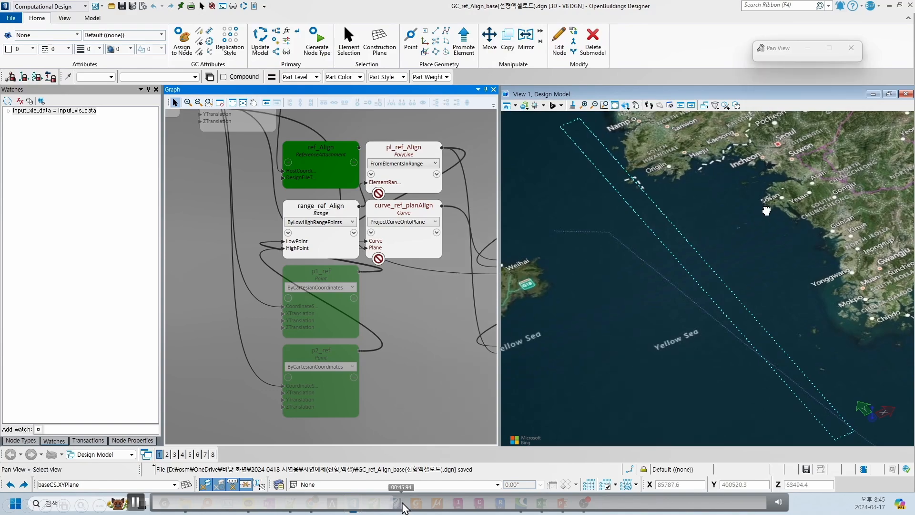
scroll(629, 283, down, 4)
scroll(667, 224, up, 4)
scroll(687, 218, down, 1)
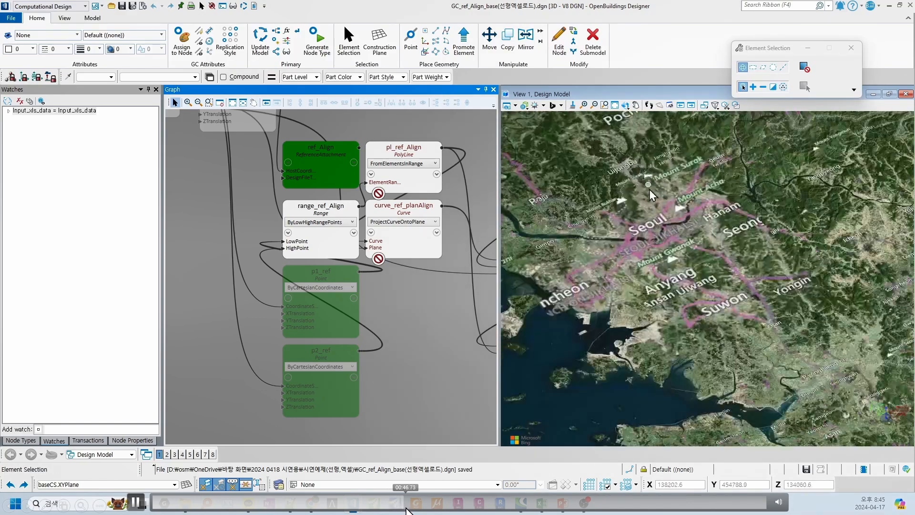
middle_drag(686, 218, 686, 251)
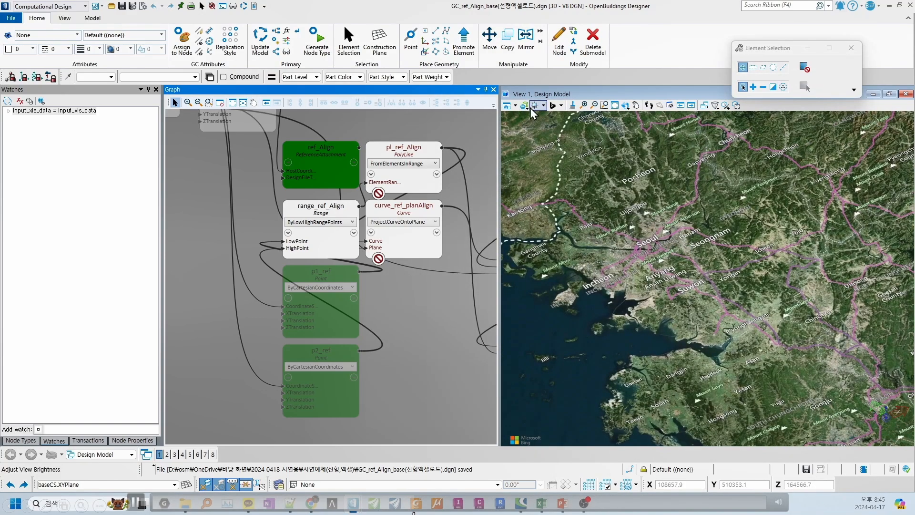
click(559, 105)
click(627, 122)
click(626, 97)
middle_drag(678, 380, 691, 315)
scroll(715, 261, up, 8)
Load the workbook (Sample)_라멘교_하행_Excel_Beta 2.0.xlsx from 02. Sample_GC into the Input_xls_data node.
drag(470, 504, 509, 506)
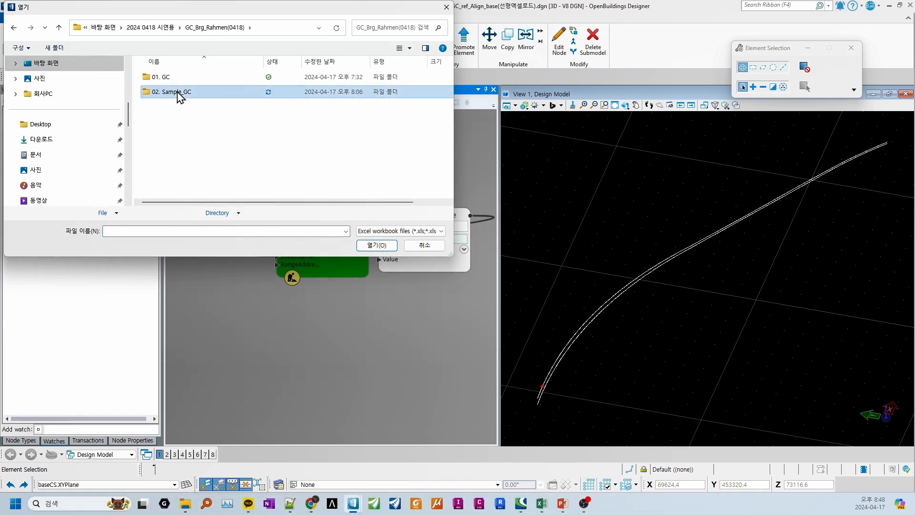
click(206, 152)
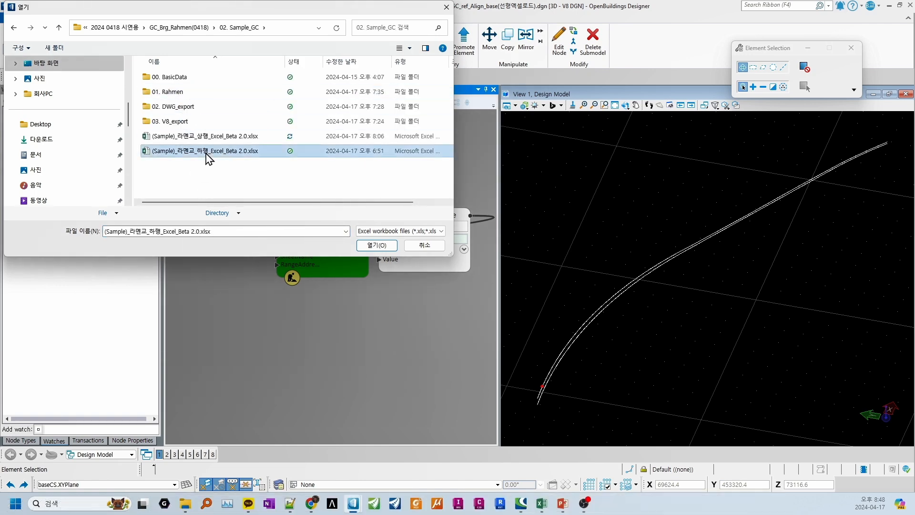
click(376, 245)
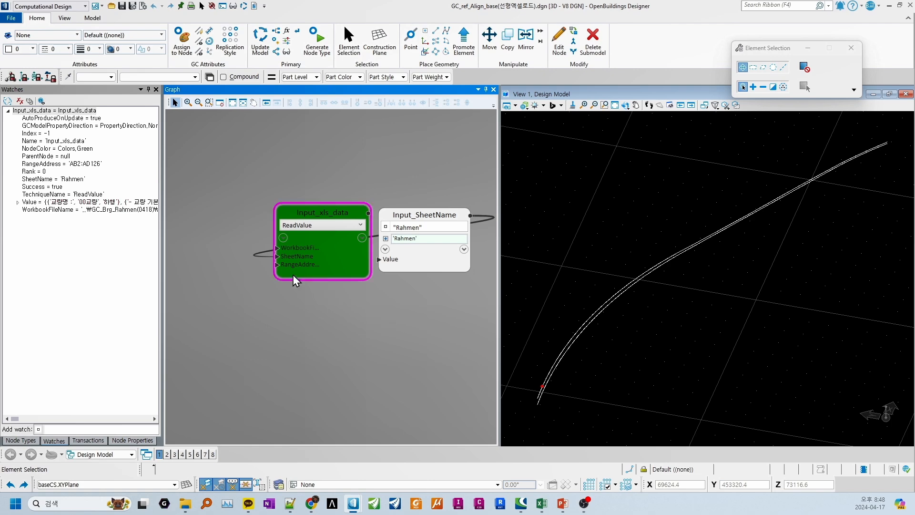
Expand the Value array of Input_xls_data in the watches and compare its entries with the Excel bridge data.
click(19, 202)
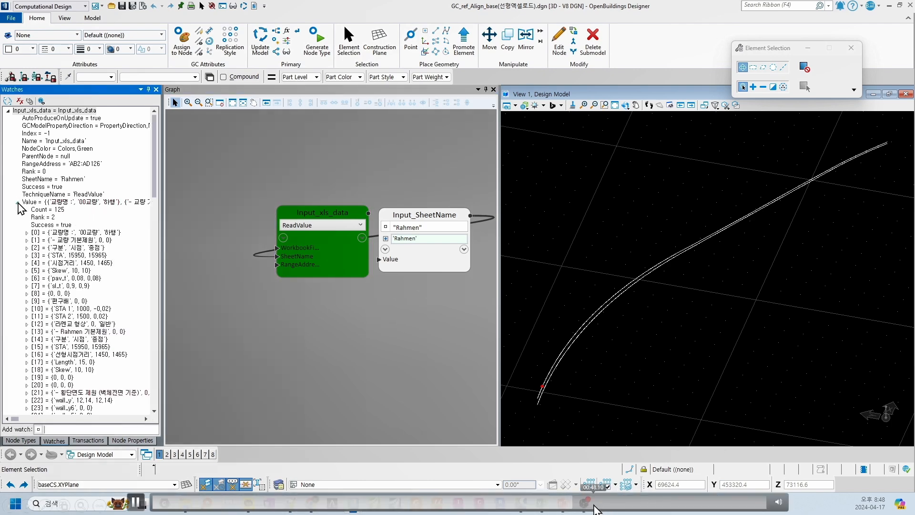
scroll(71, 272, down, 4)
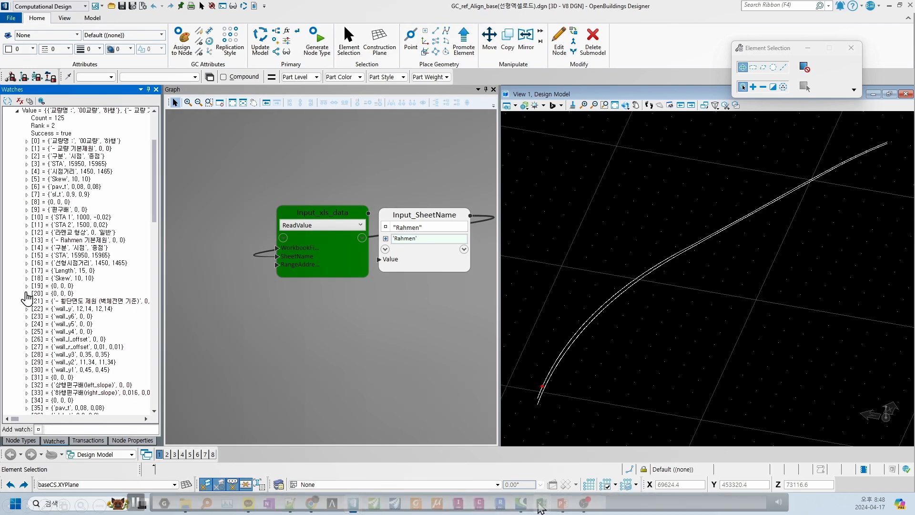
mouse_move(542, 506)
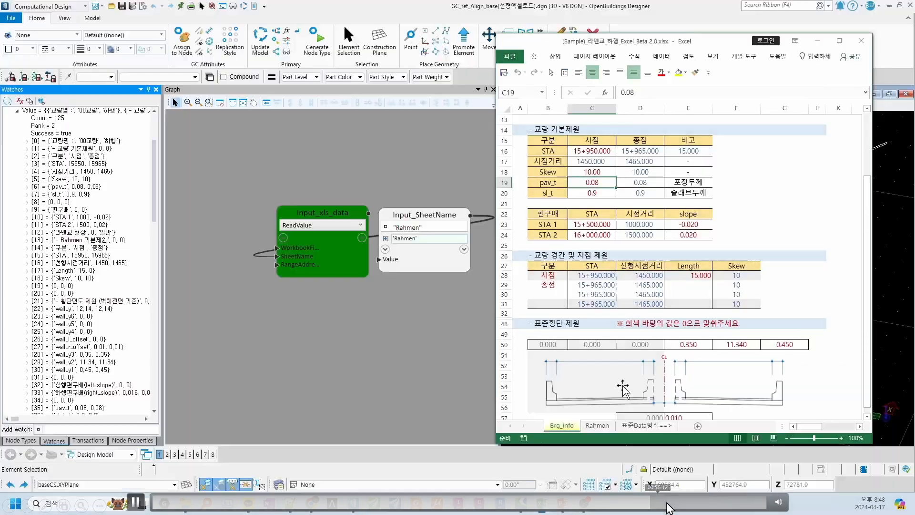
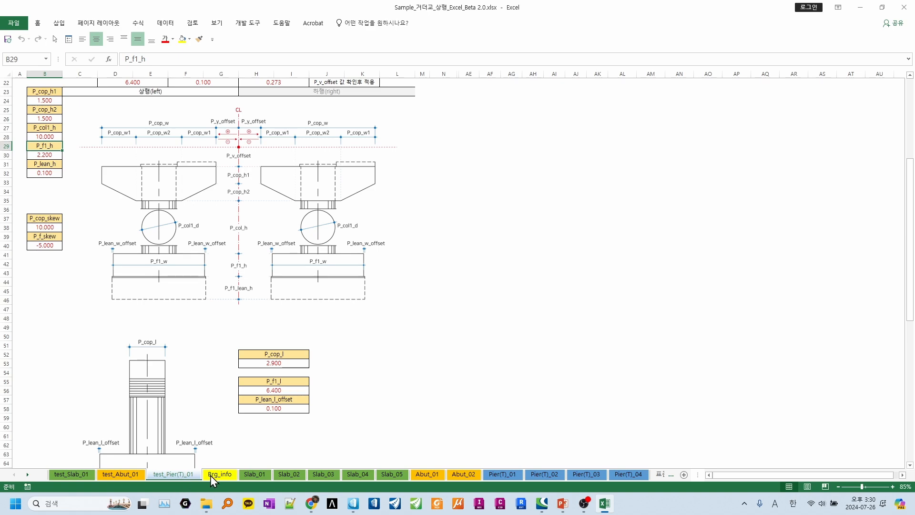
In the Excel workbook Sample_거더교_상행_Excel_Beta 2.0.xlsx, examine the Brg_info sheet's alignment range, starting STA and basic bridge dimensions.
click(213, 474)
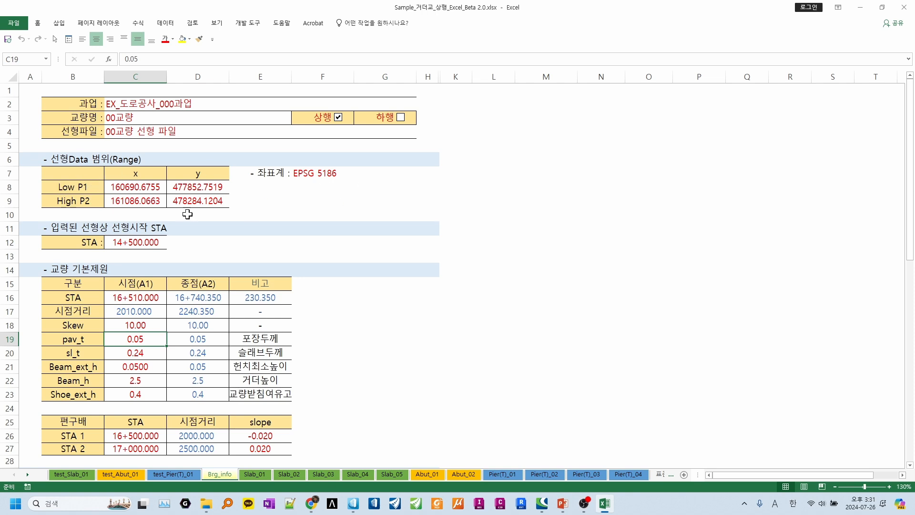
scroll(200, 212, down, 1)
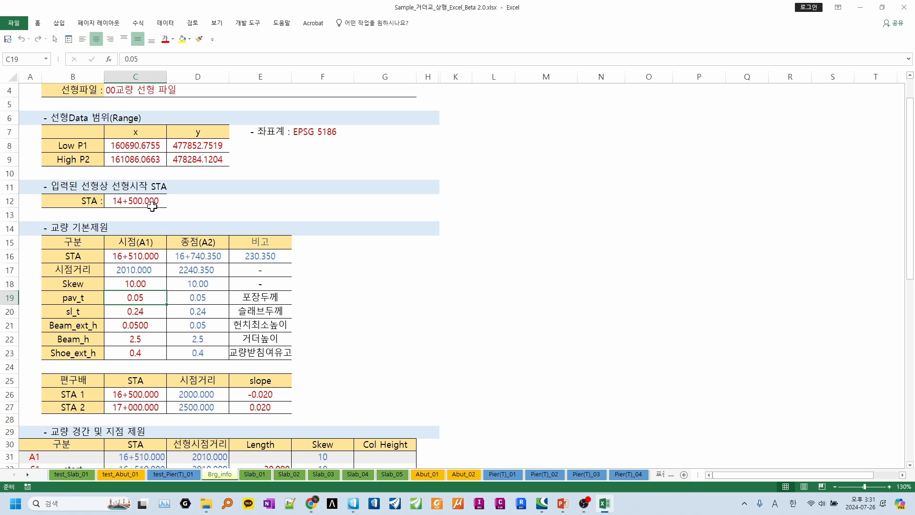
click(119, 199)
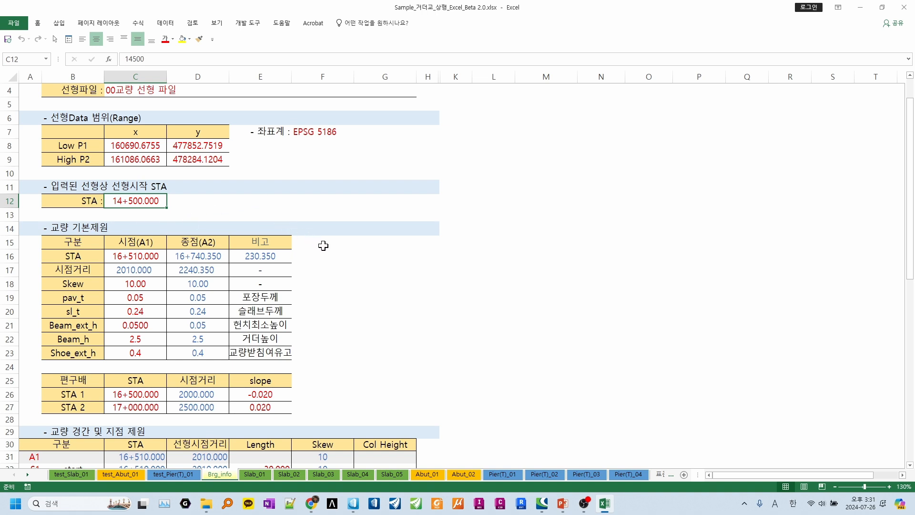
click(136, 256)
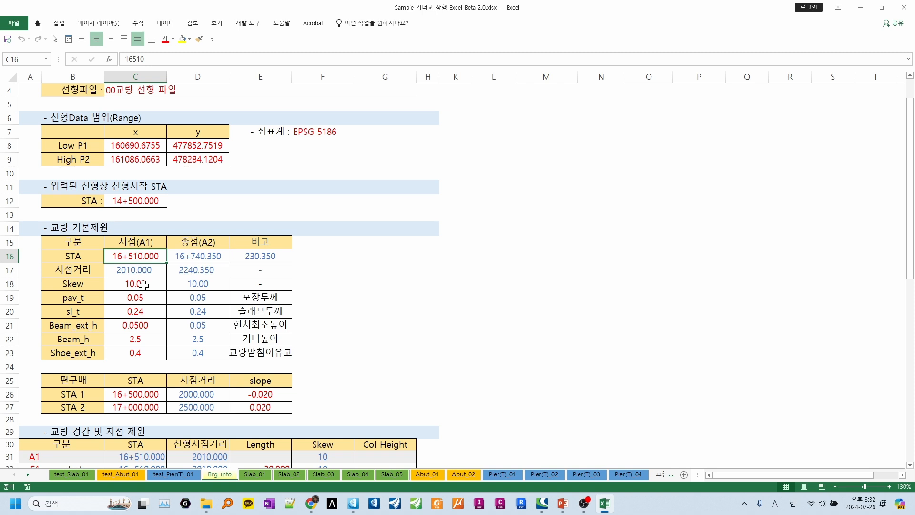
click(152, 301)
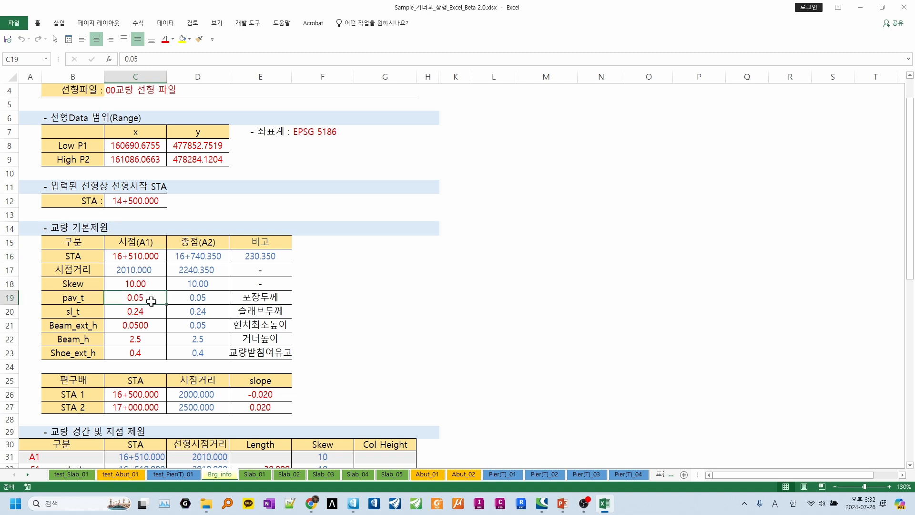
click(151, 314)
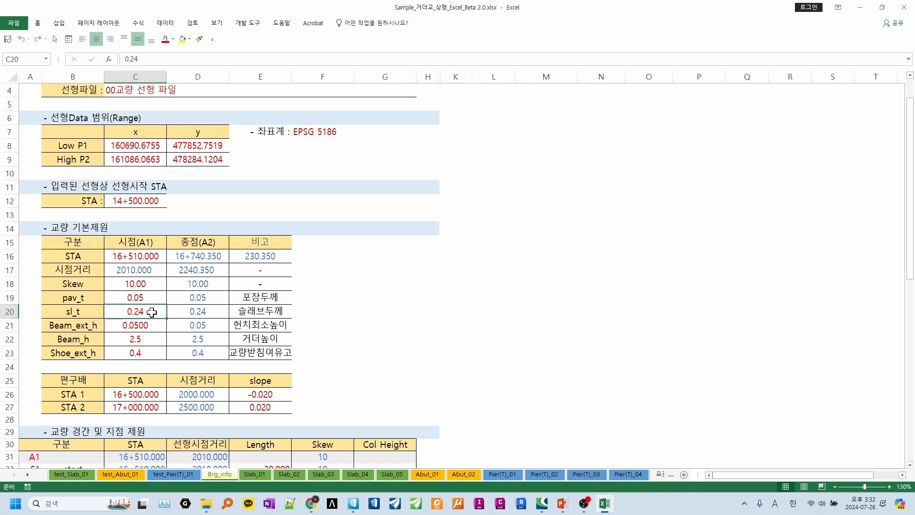
scroll(152, 312, down, 1)
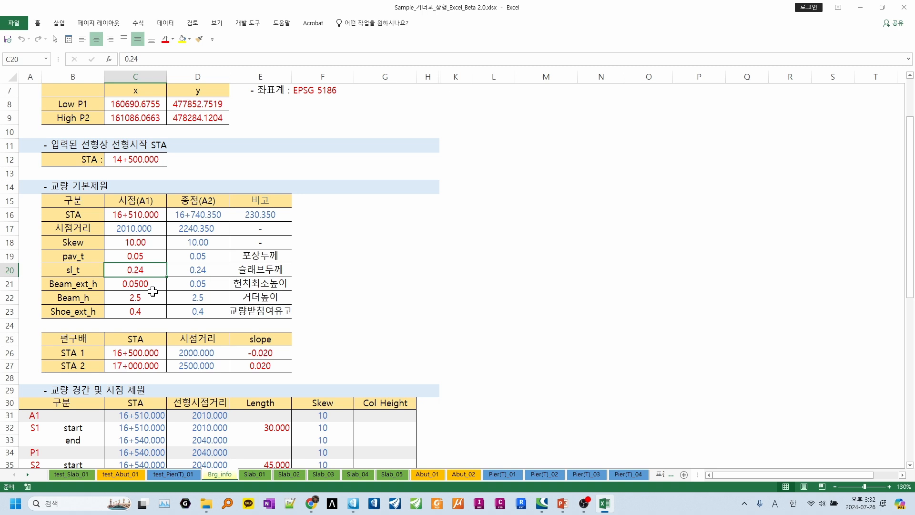
click(152, 298)
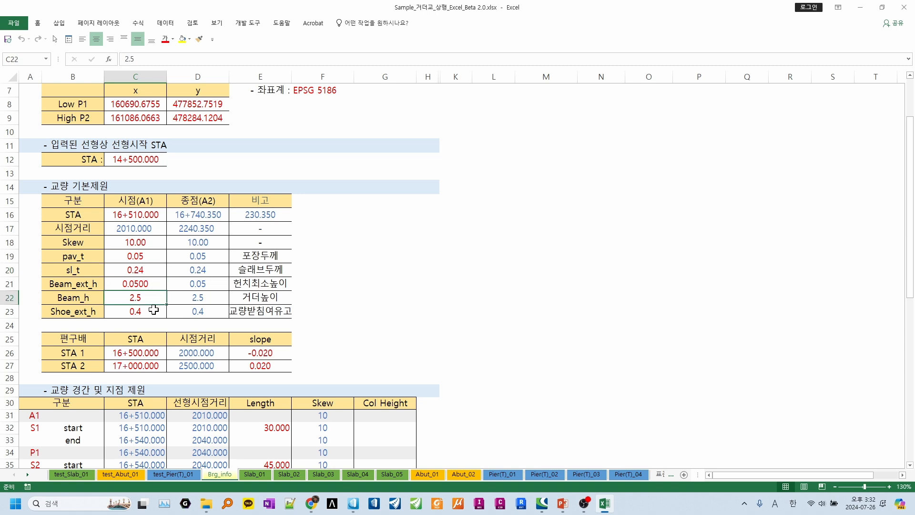
click(153, 311)
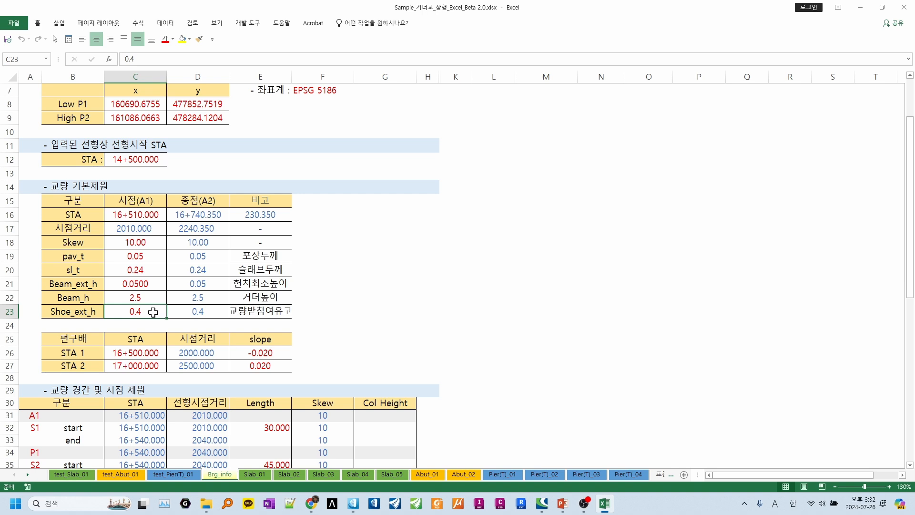
Examine the 편구배 table's STA and slope entries and the 교량 경간 및 지점 제원 table on the Brg_info sheet.
click(124, 356)
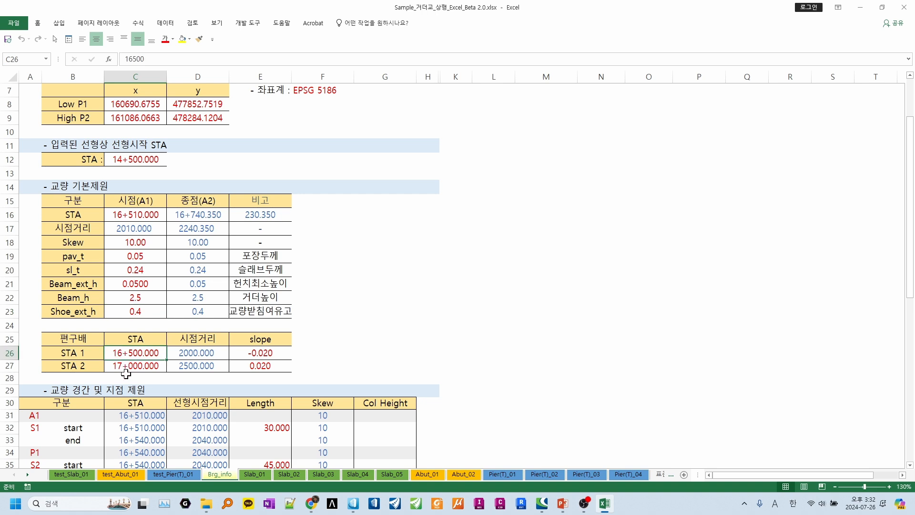
click(128, 367)
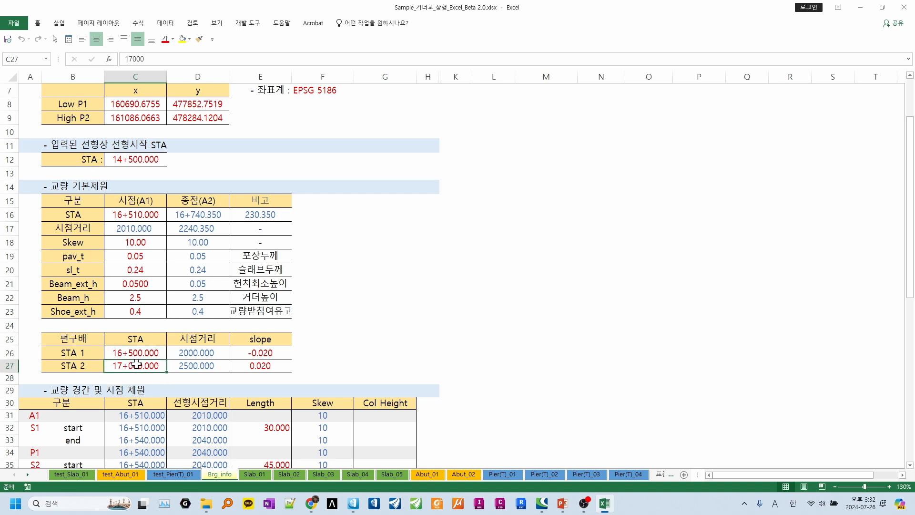
click(265, 353)
click(277, 365)
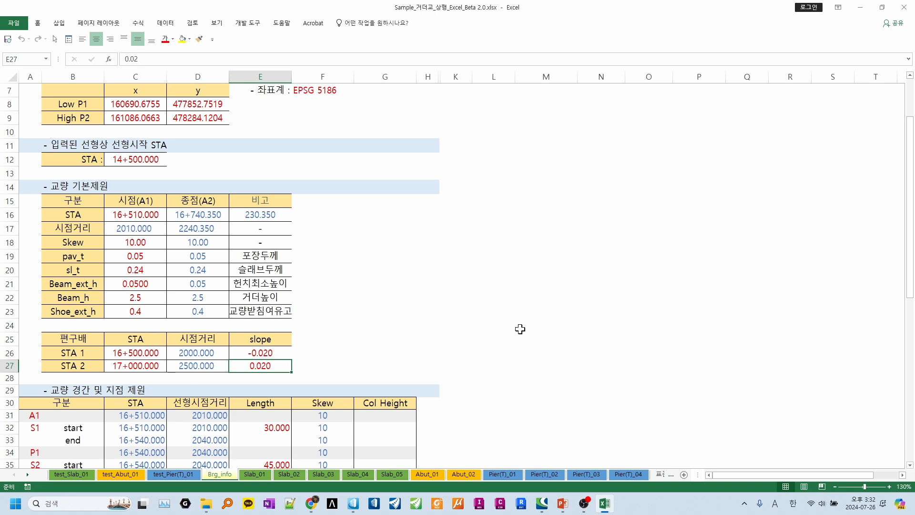
scroll(520, 329, down, 6)
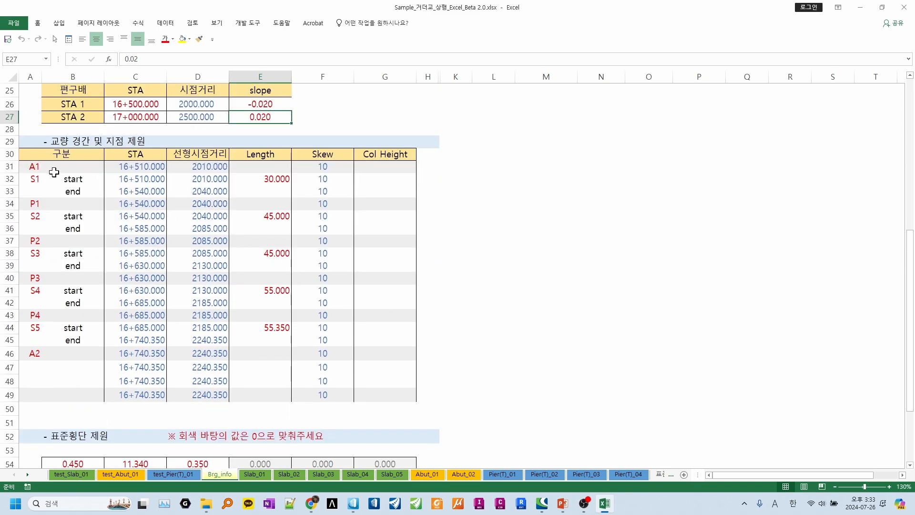
scroll(107, 191, up, 3)
scroll(107, 192, up, 1)
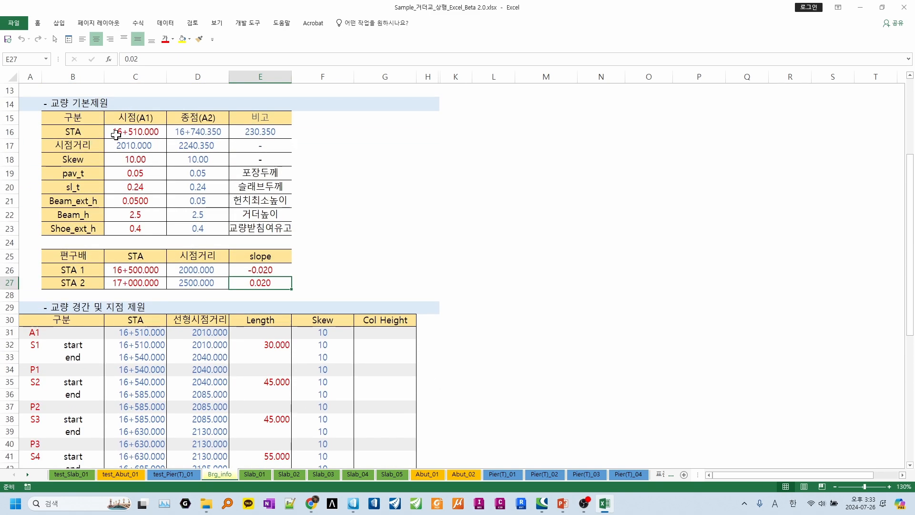
Try a Length of 0.1 for abutment A1 in the 교량 경간 및 지점 제원 table.
scroll(66, 298, down, 1)
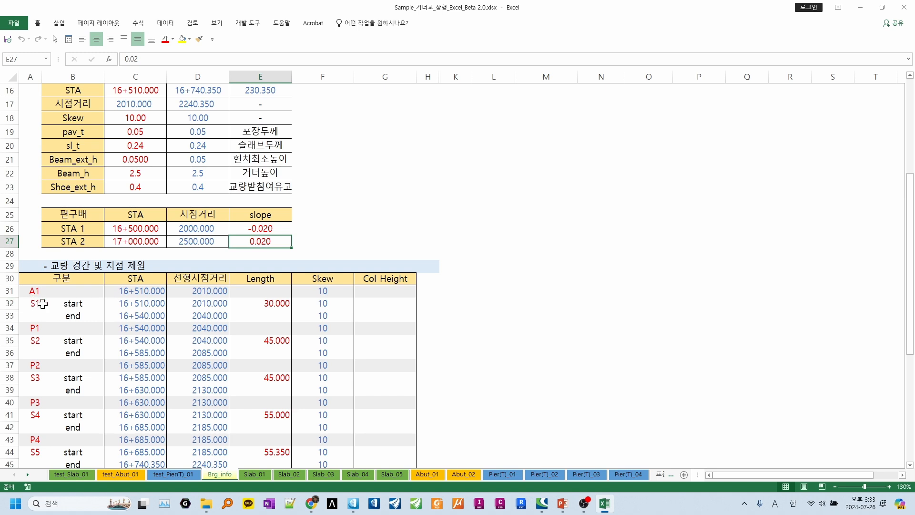
scroll(43, 303, down, 1)
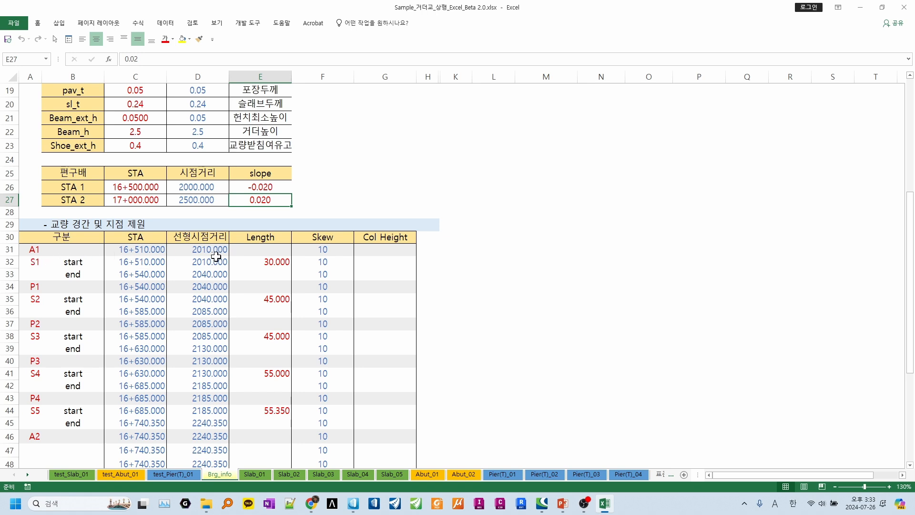
click(263, 252)
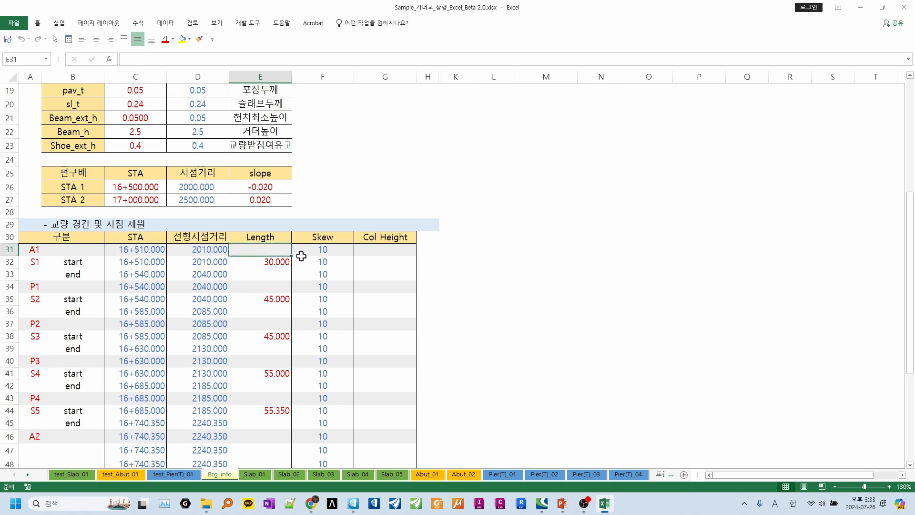
text(.1)
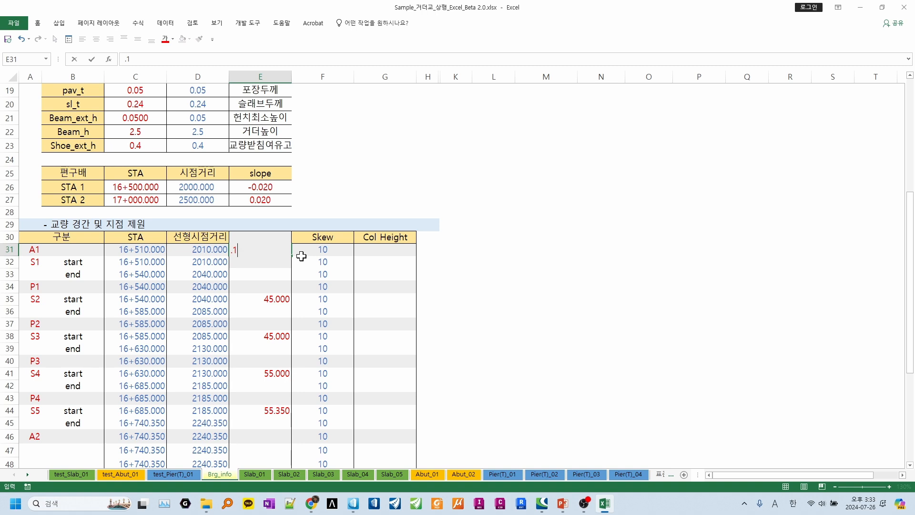
key(Return)
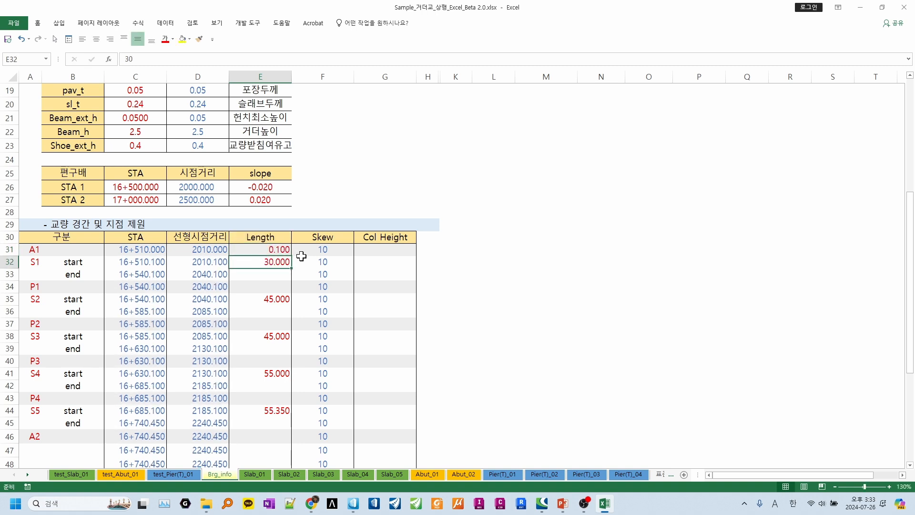
Set the A1 Length back to 0 and clear the cell's contents.
click(261, 246)
text(0)
key(Return)
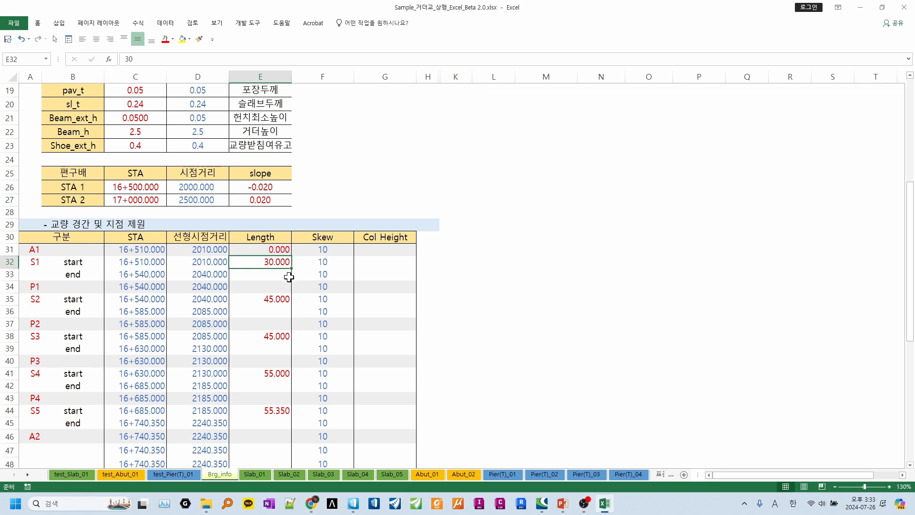
click(278, 249)
key(Delete)
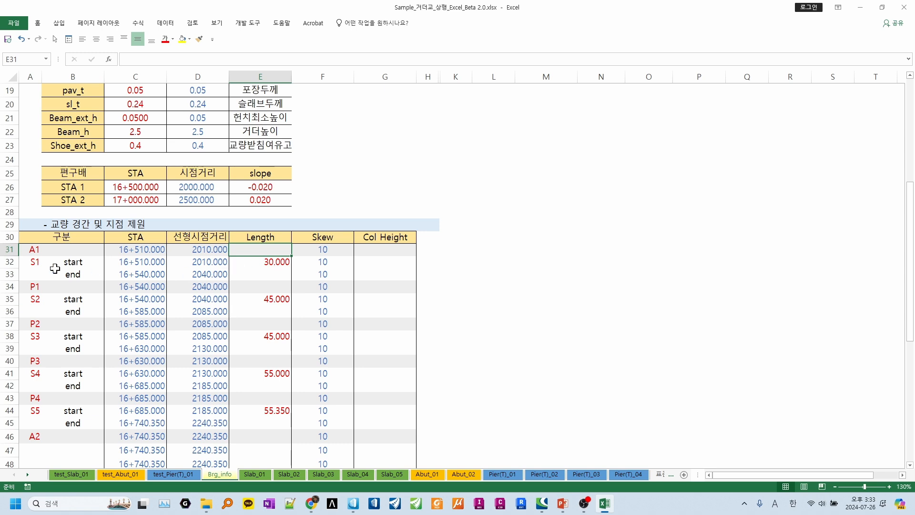
Enter 0.1 again as the Length in the A1 row above span S1.
click(33, 264)
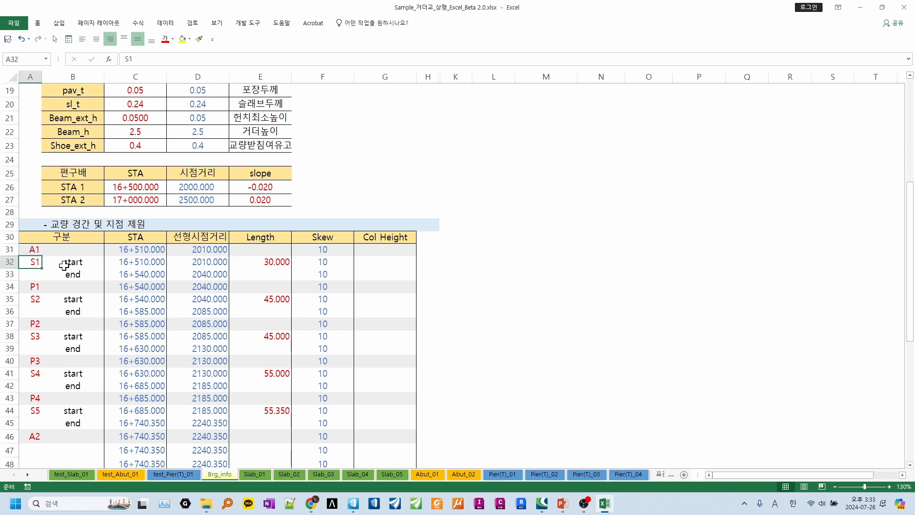
click(261, 252)
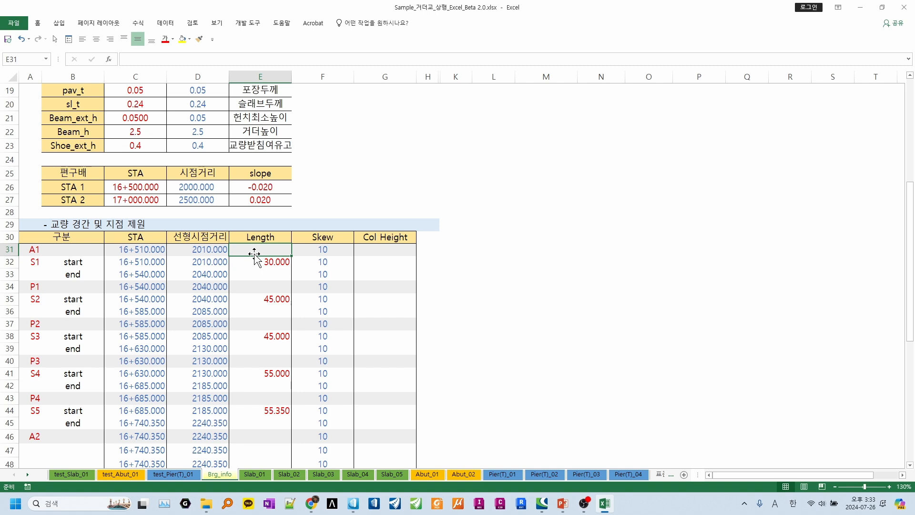
text(0.1)
key(Return)
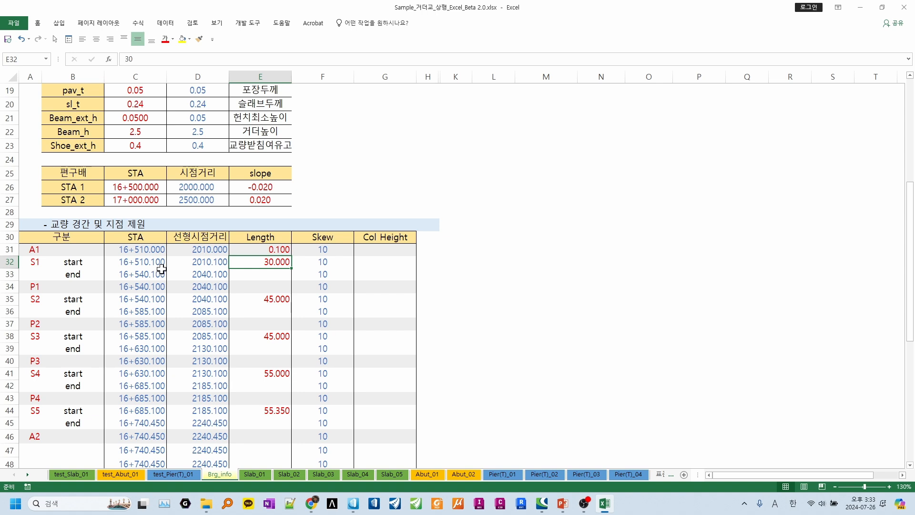
Set the Length in the A1 row to 0.
click(260, 250)
text(0)
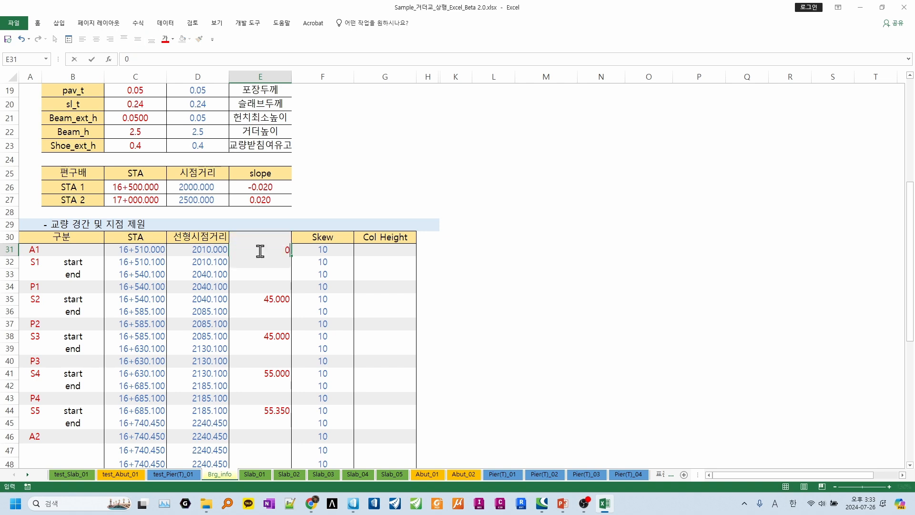
key(Return)
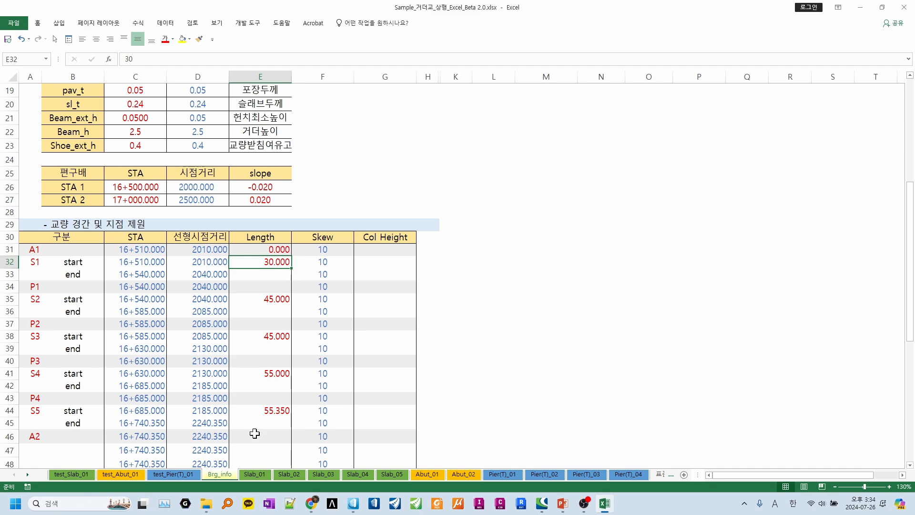
Examine the 표준횡단 제원 section's cross-section diagram and the three width inputs for the half in use on the Brg_info sheet.
scroll(65, 429, down, 4)
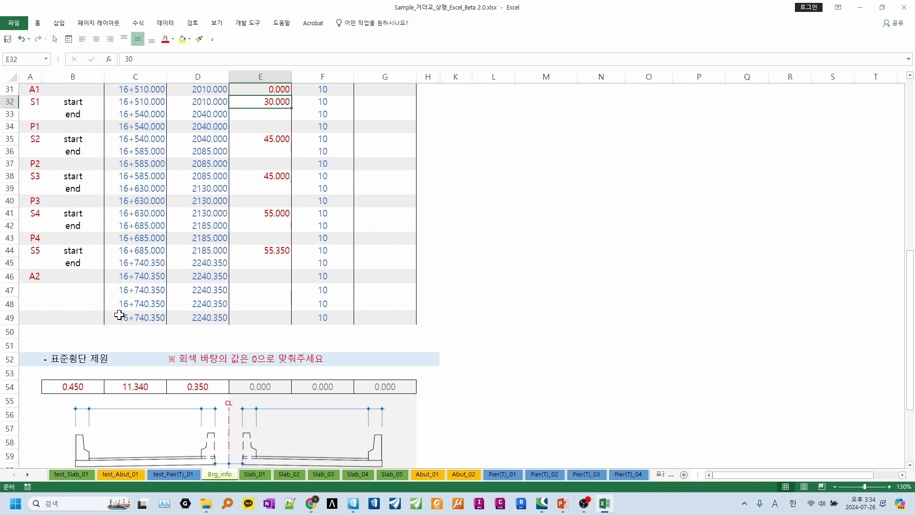
scroll(115, 315, down, 4)
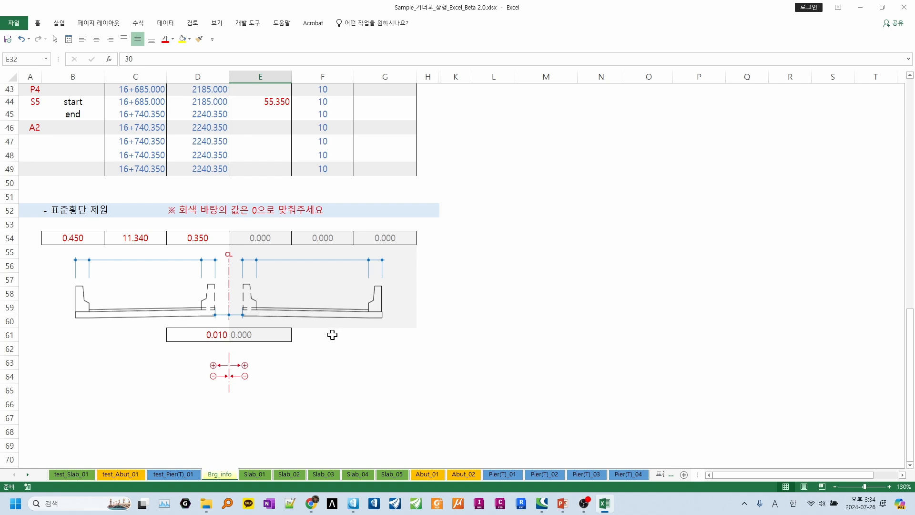
scroll(180, 334, up, 4)
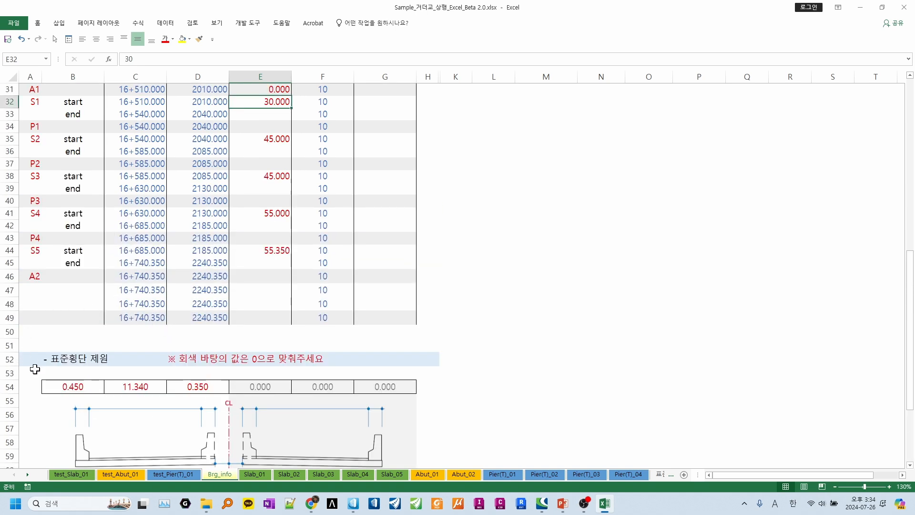
click(72, 385)
click(138, 385)
click(191, 386)
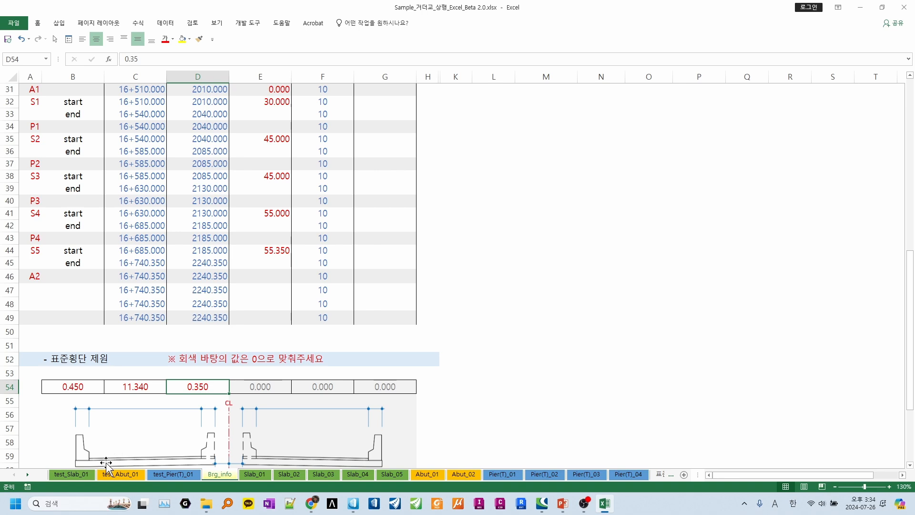
Review the A1, S1 and P1 rows of the 교량 경간 및 지점 제원 table from STA to Skew.
scroll(49, 334, up, 2)
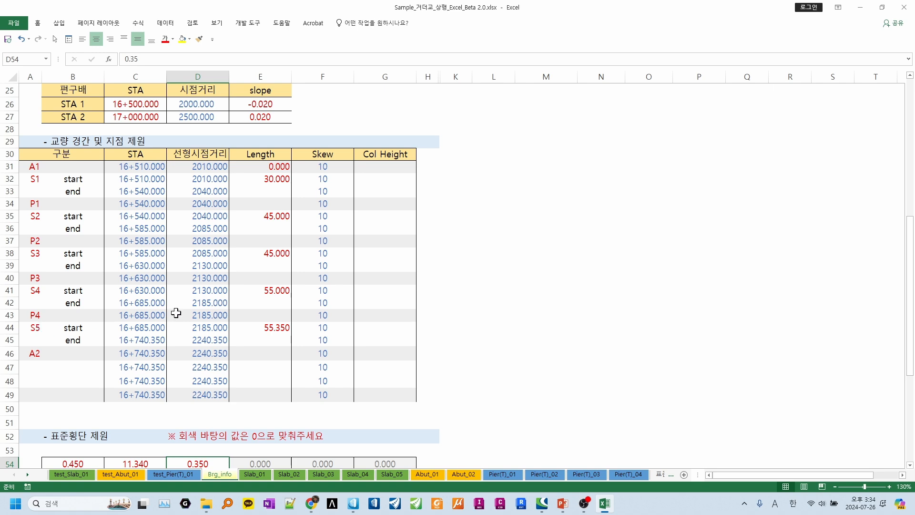
drag(38, 169, 341, 165)
drag(34, 182, 310, 193)
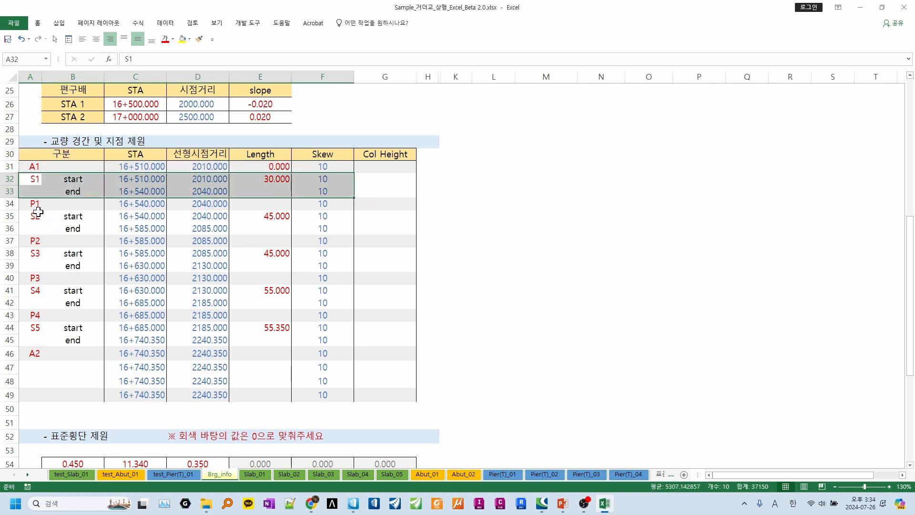
drag(36, 203, 345, 204)
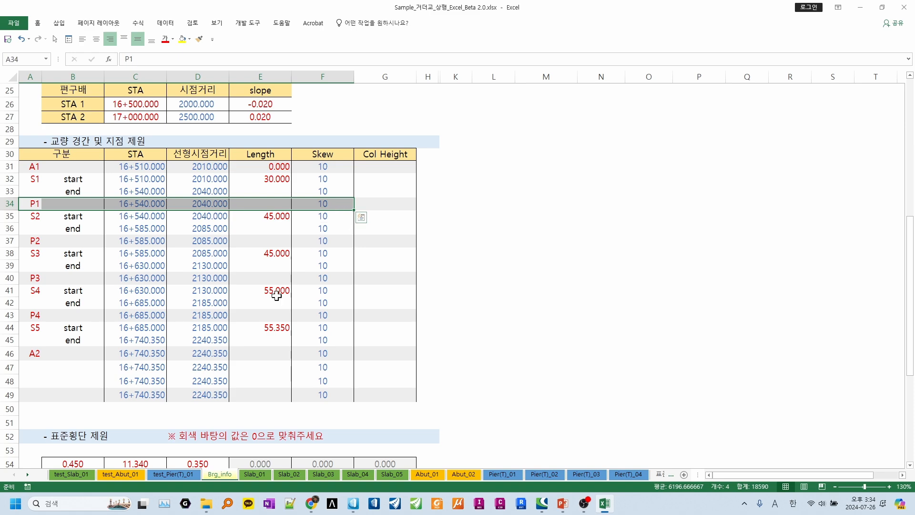
Look through the Slab_01 to Slab_05, Abut_01 to Abut_02 and Pier(T)_01 to Pier(T)_04 sheets in order.
click(255, 475)
click(286, 475)
click(324, 476)
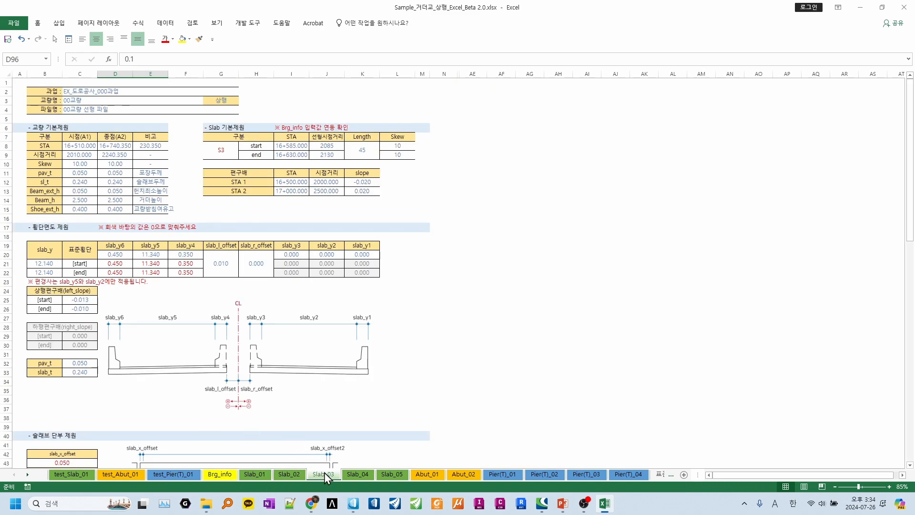
click(358, 475)
click(388, 475)
click(420, 476)
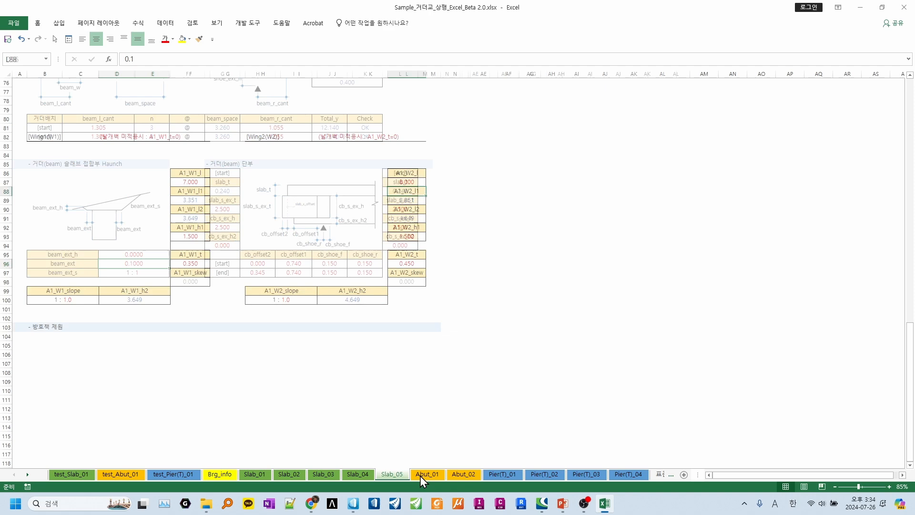
click(463, 476)
click(500, 476)
click(544, 476)
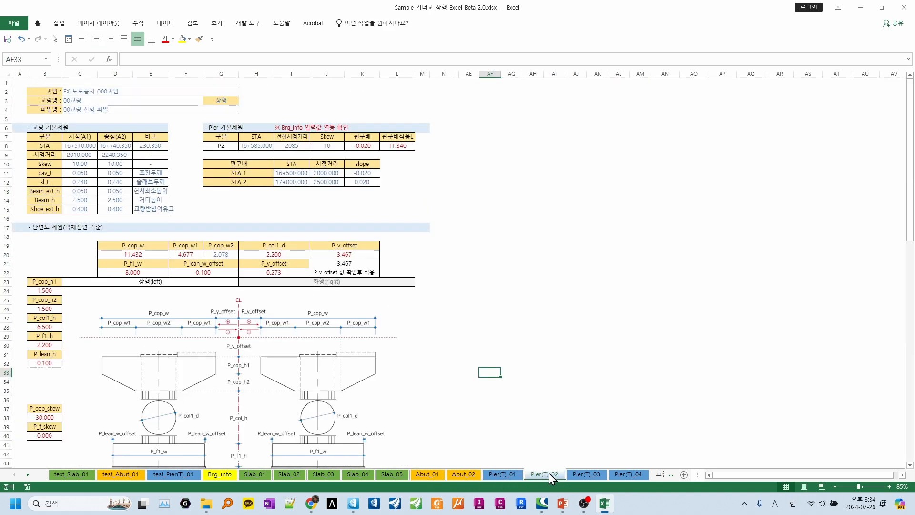
click(580, 472)
click(631, 474)
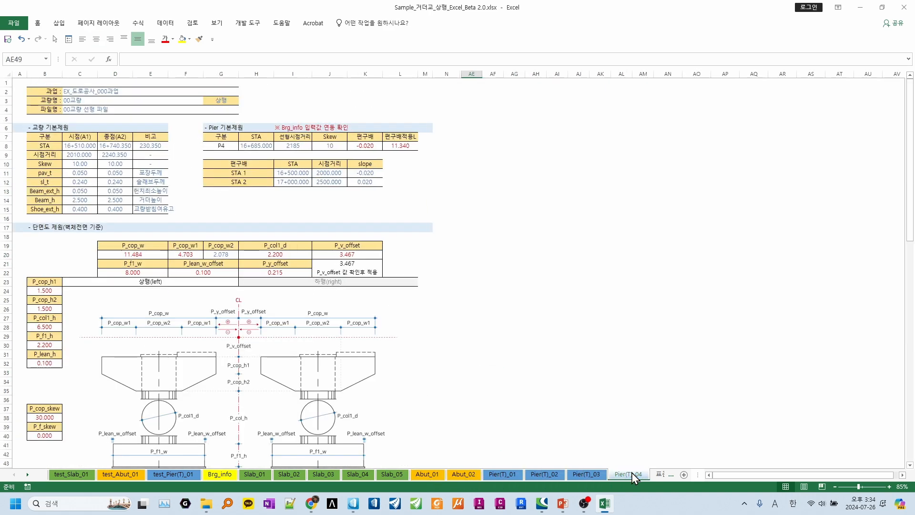
Return to the Slab_01 sheet and examine the yellow data table starting at cell AA1.
click(253, 474)
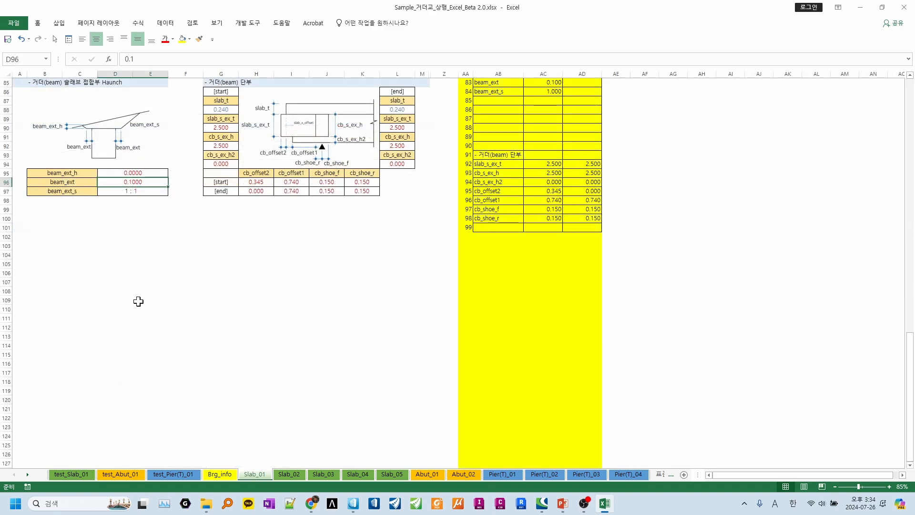
scroll(132, 278, up, 6)
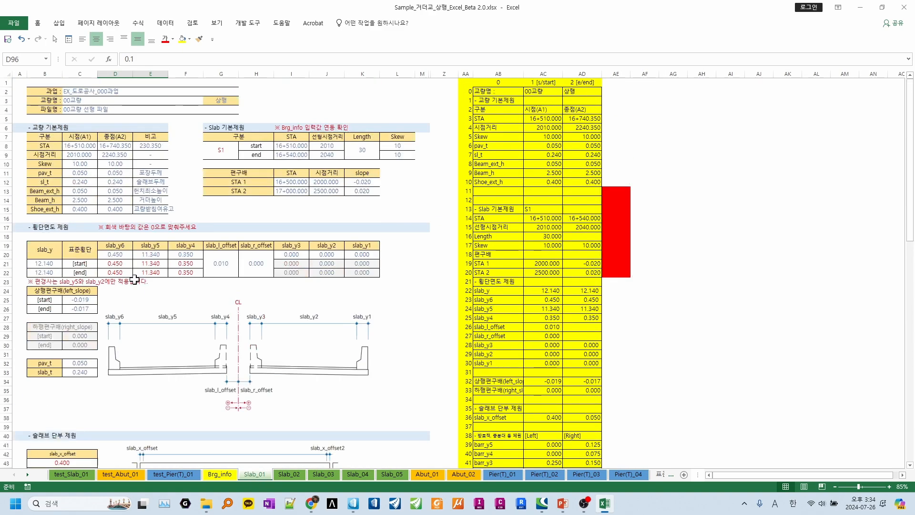
click(464, 84)
drag(464, 85, 602, 245)
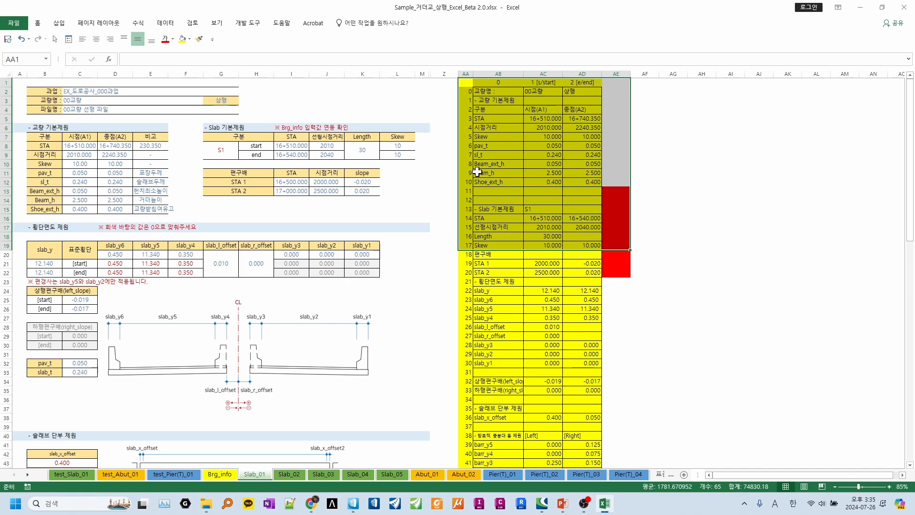
ctrl+scroll(69, 217, up, 2)
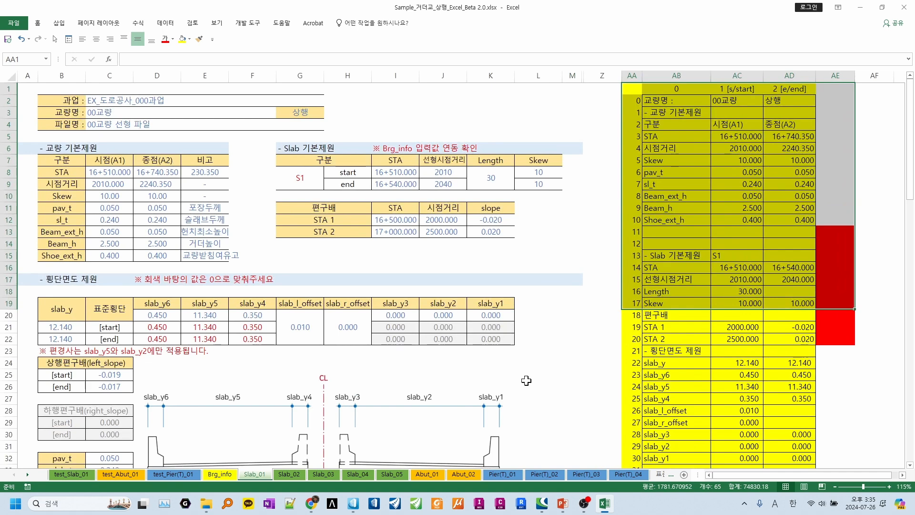
Check the S1 row of the Slab 기본제원 table on Slab_01, including its STA links to Brg_info.
drag(579, 266, 23, 87)
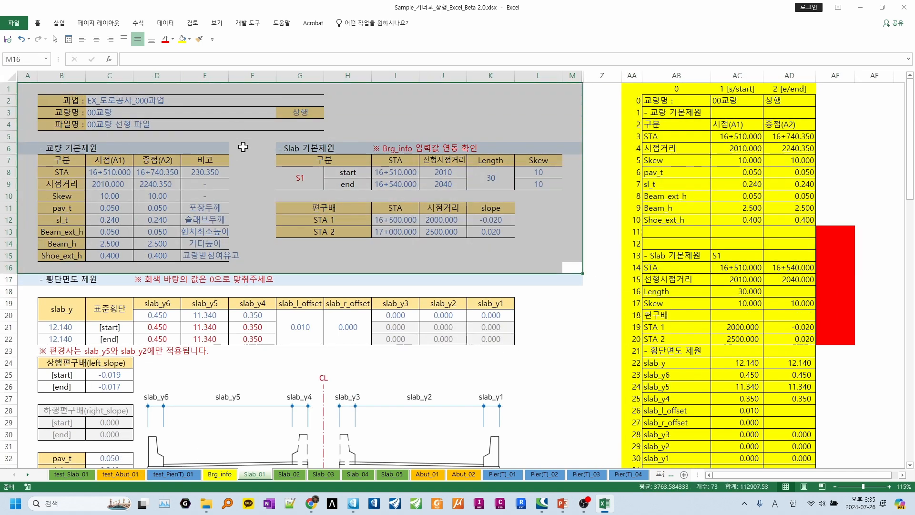
click(423, 262)
click(311, 178)
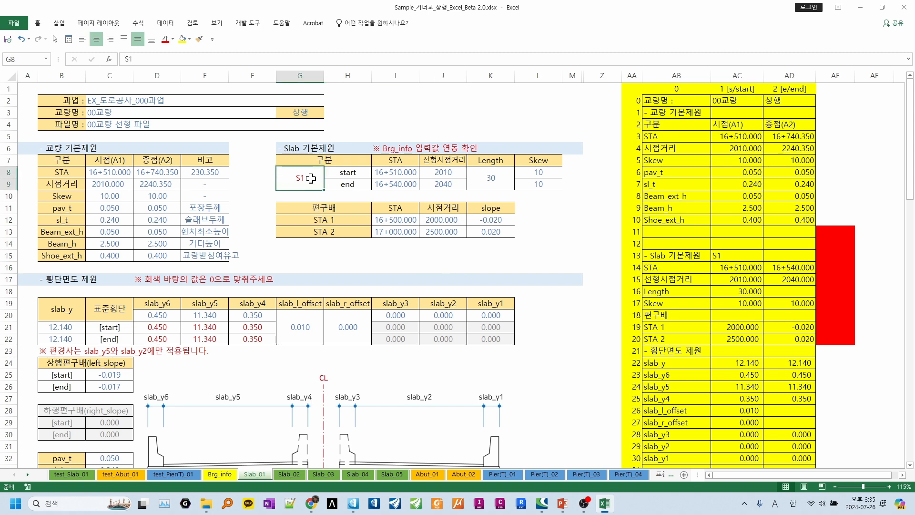
click(392, 171)
click(395, 185)
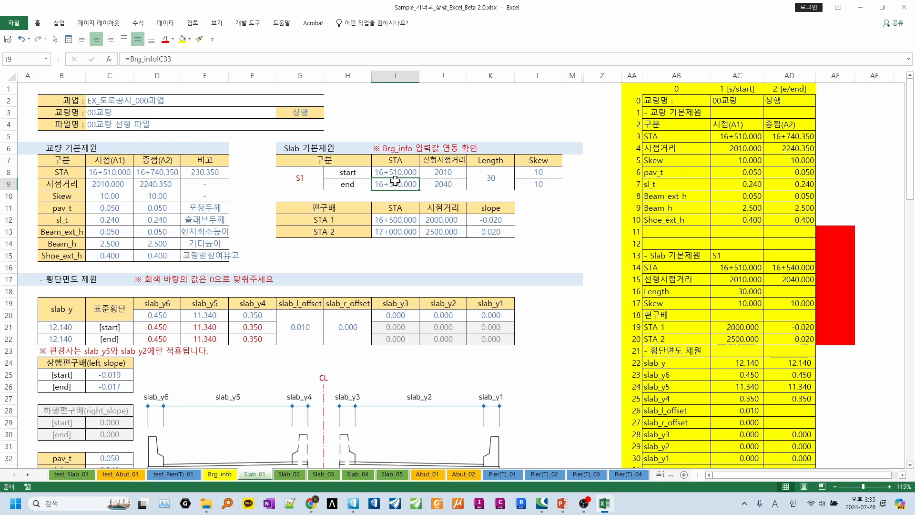
drag(336, 174, 546, 187)
click(543, 243)
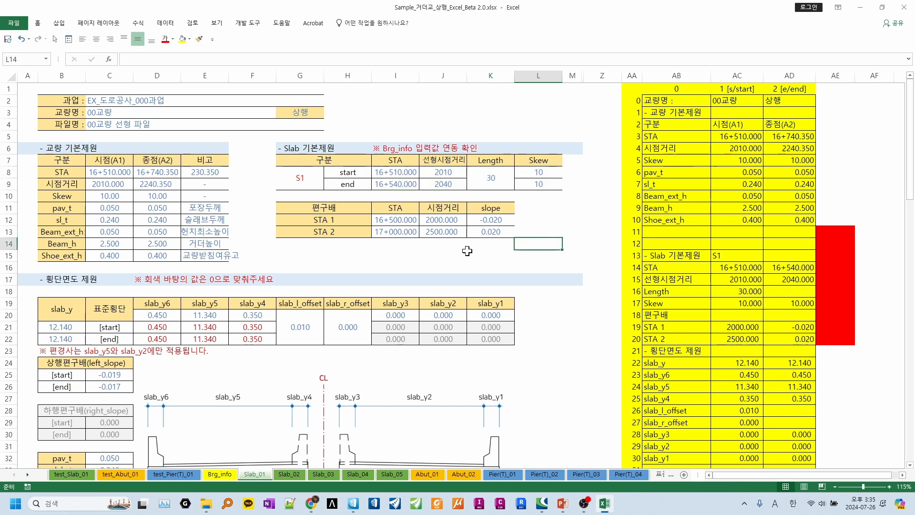
Compare the 편구배, 교량 기본제원 and Slab 기본제원 tables on Slab_01 and read the Brg_info link note.
drag(365, 220, 476, 234)
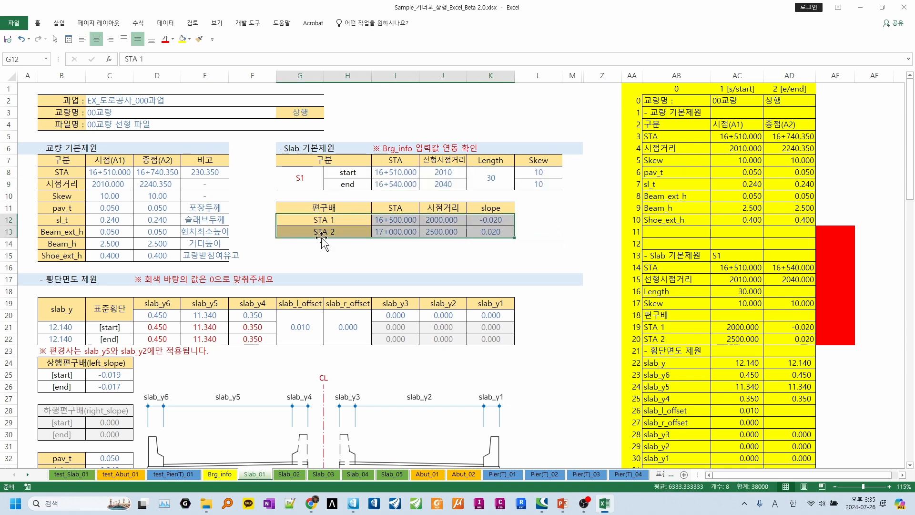
drag(72, 173, 235, 269)
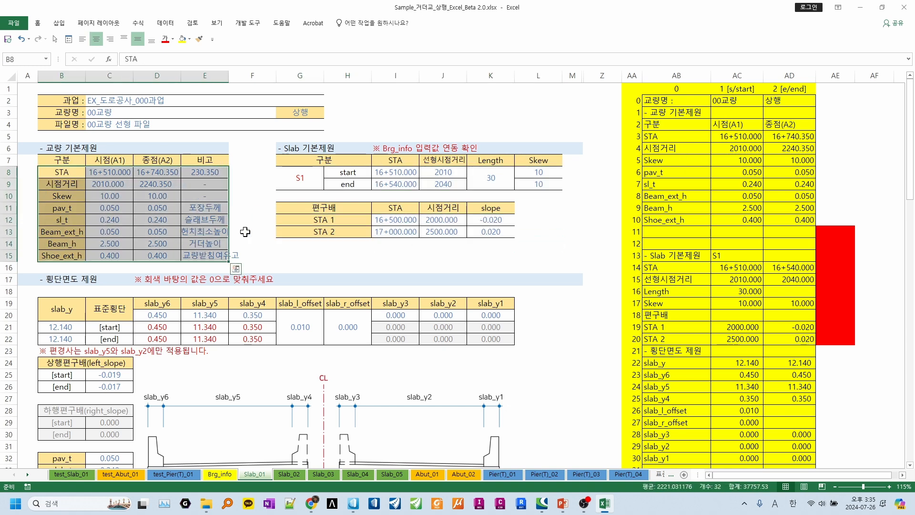
drag(286, 151, 575, 181)
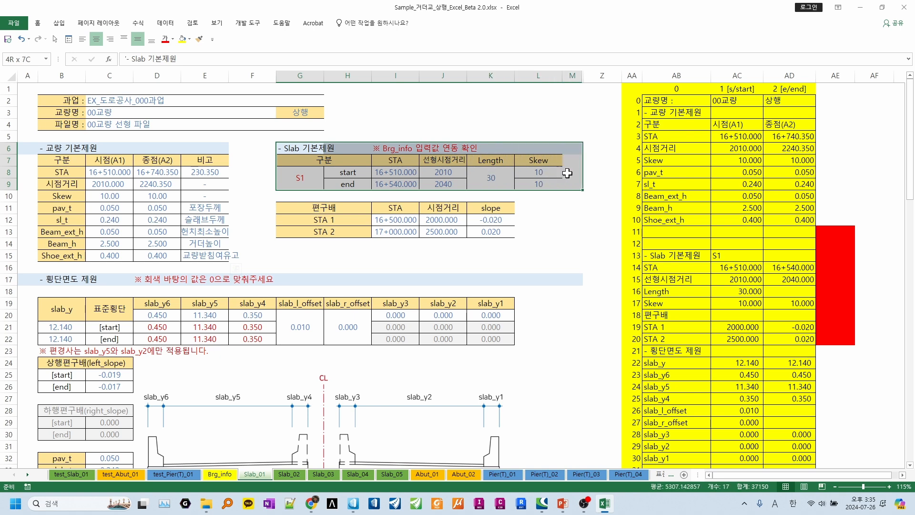
click(446, 147)
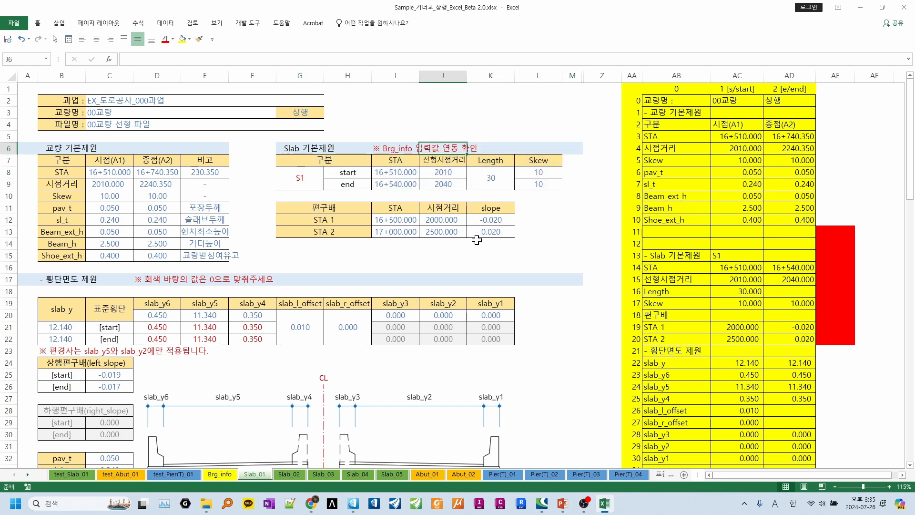
Review the S1 row of the Slab 기본제원 table on Slab_01, from STA through Length and Skew.
click(298, 183)
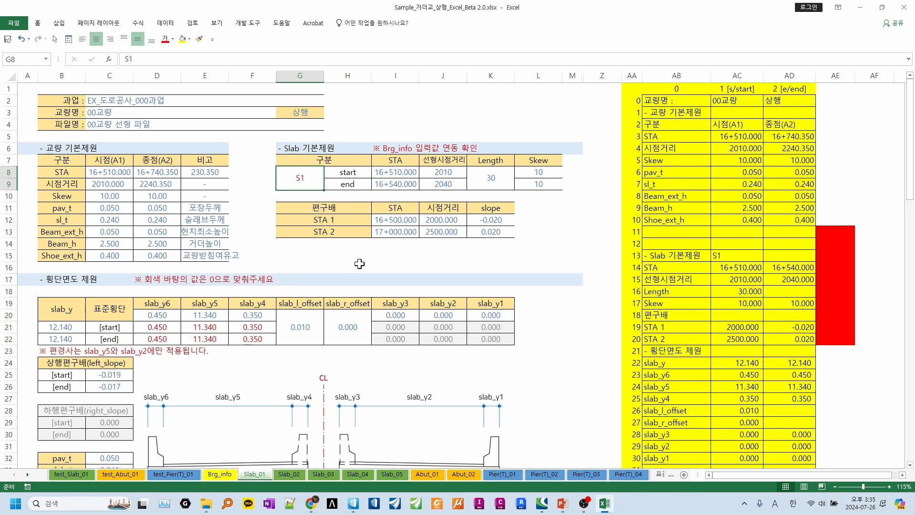
drag(304, 176, 542, 177)
click(575, 231)
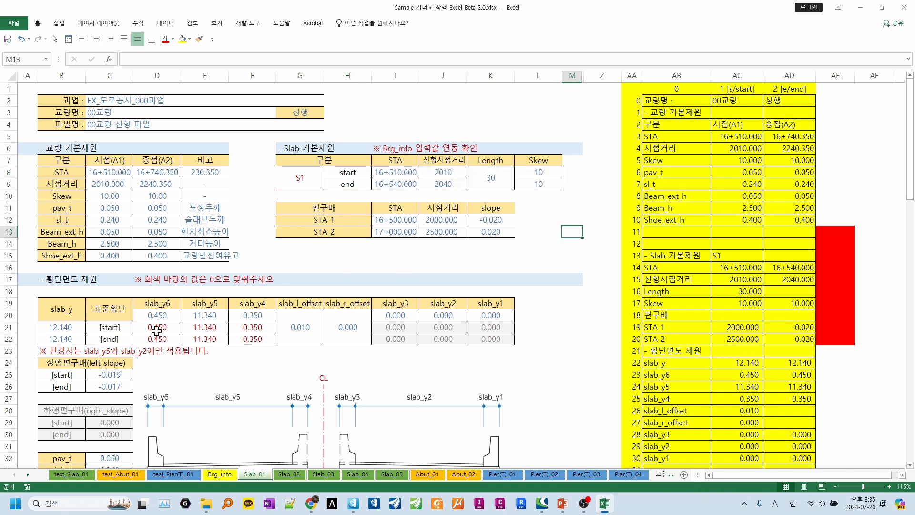
Trace the slab_y6 standard section value to Brg_info and check each input in row 54 of its 표준횡단 제원 section.
scroll(124, 336, down, 4)
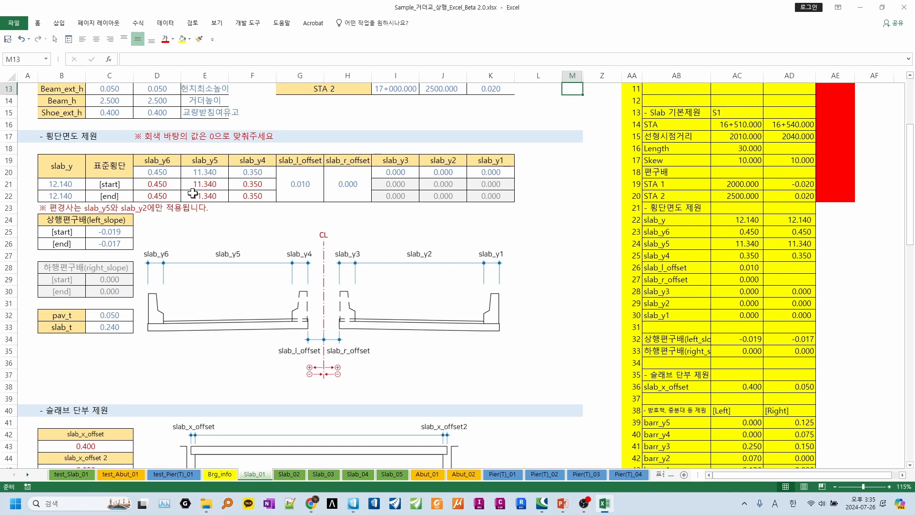
drag(162, 171, 244, 172)
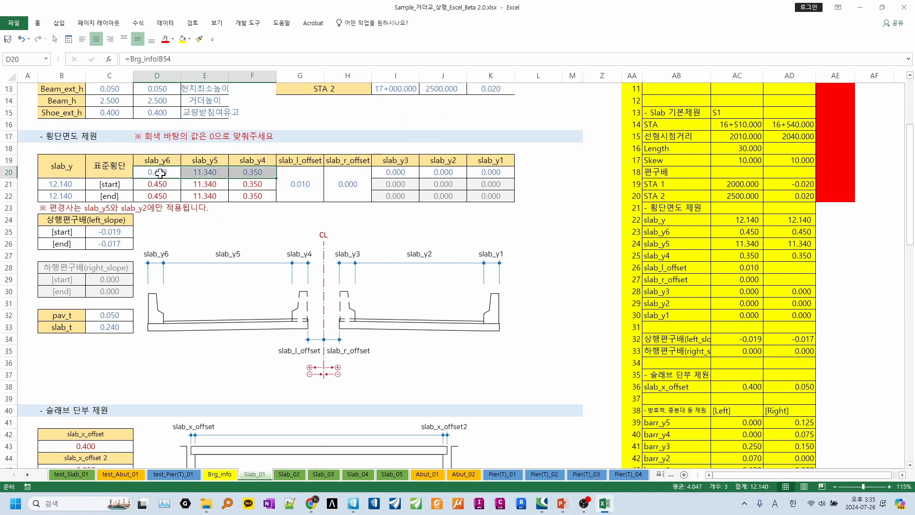
click(161, 173)
click(221, 474)
scroll(224, 405, down, 6)
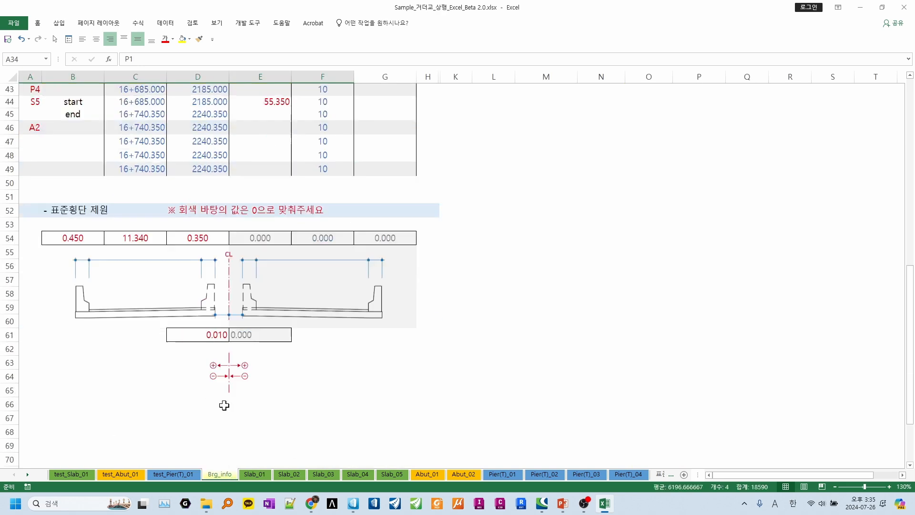
scroll(224, 405, down, 2)
click(90, 176)
click(86, 162)
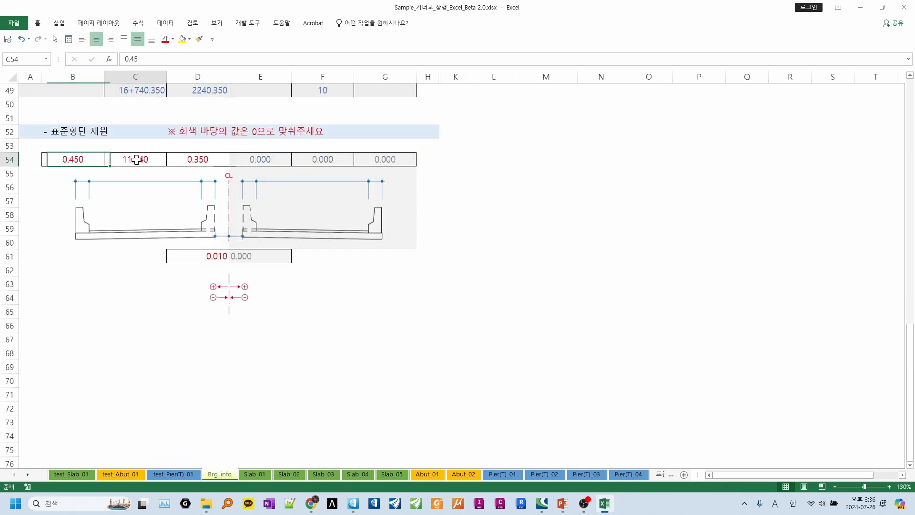
click(137, 159)
click(191, 159)
click(252, 158)
click(308, 159)
click(382, 159)
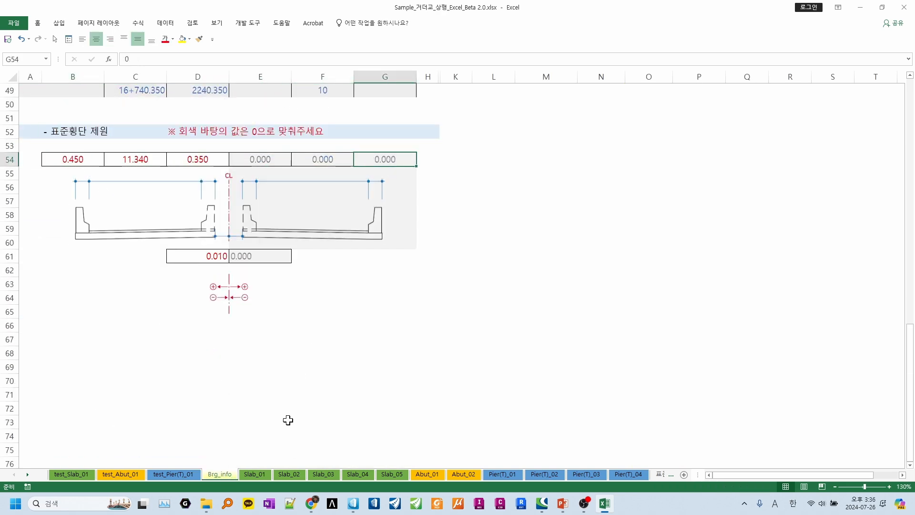
Return to Slab_01 and check the Brg_info links of the standard section values from slab_y5 to slab_y1.
click(248, 475)
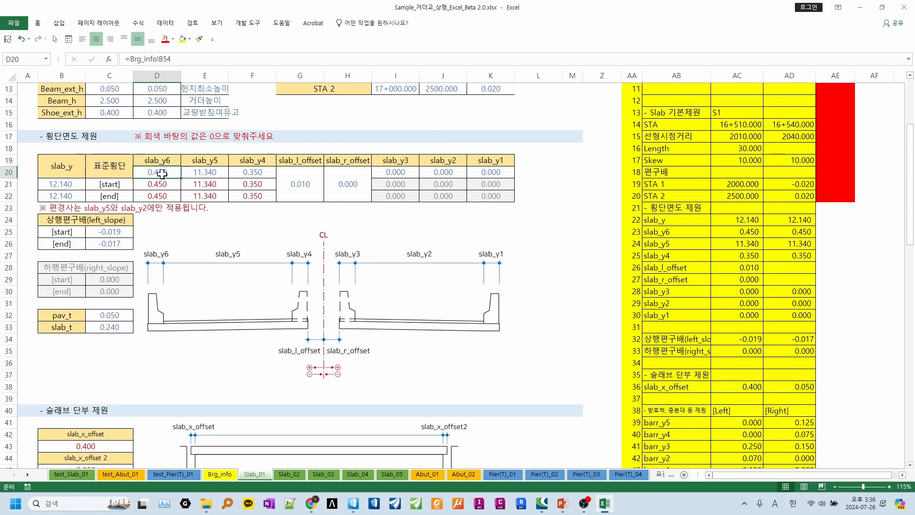
click(220, 173)
click(244, 173)
click(392, 172)
click(442, 172)
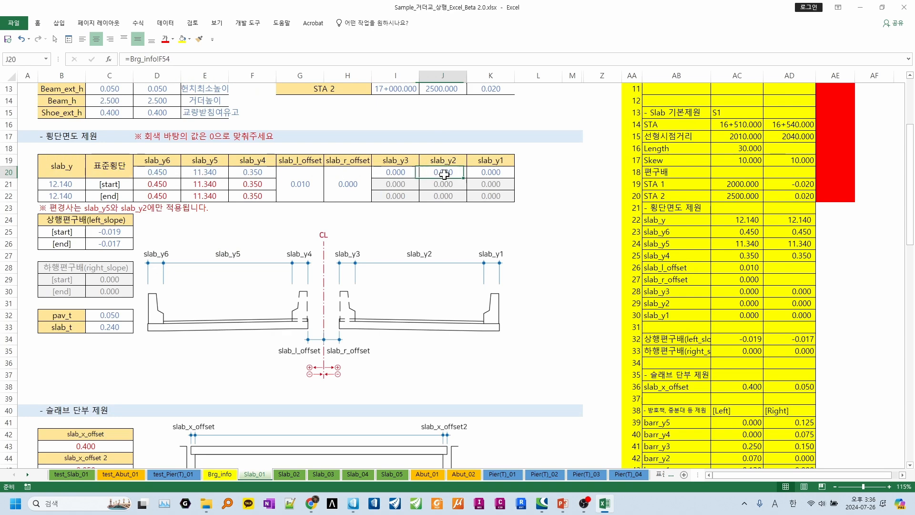
click(483, 173)
Switch the bridge direction on Brg_info to 하행 and inspect which 표준횡단 제원 inputs are greyed out.
click(219, 474)
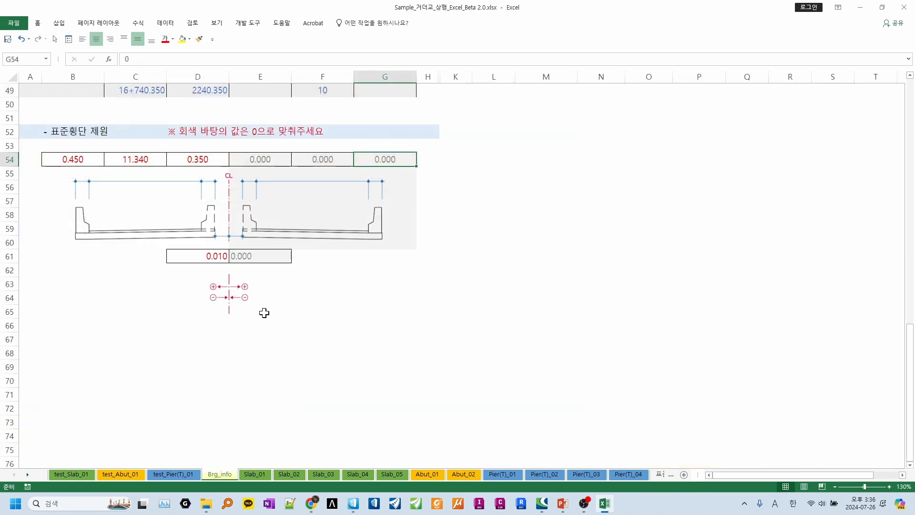
scroll(281, 292, up, 16)
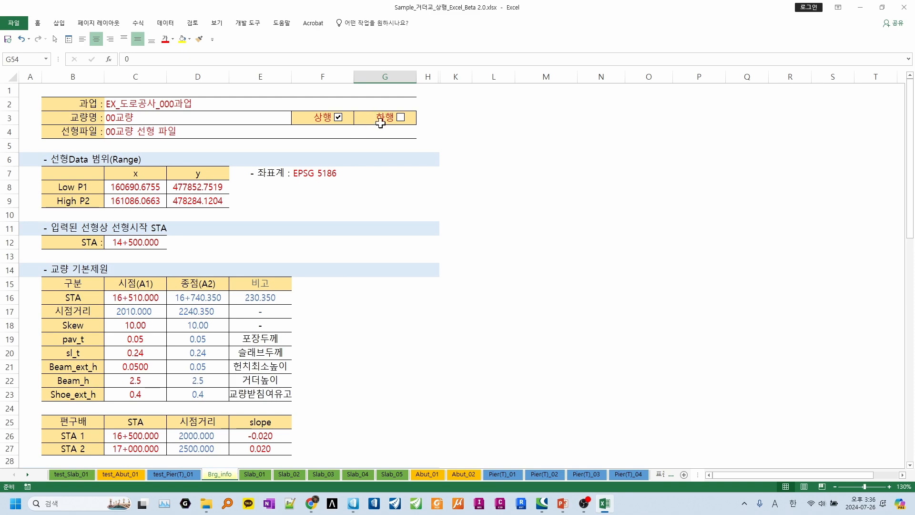
scroll(395, 286, down, 16)
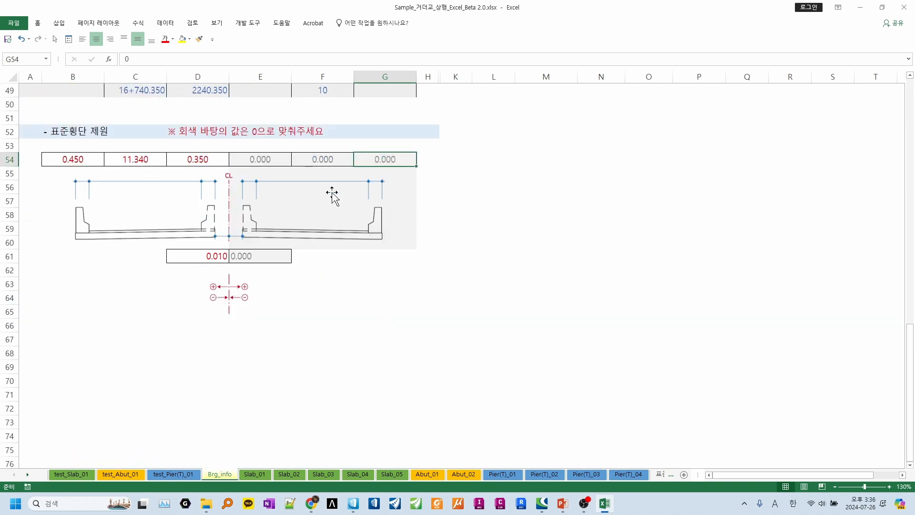
scroll(341, 186, up, 16)
click(401, 118)
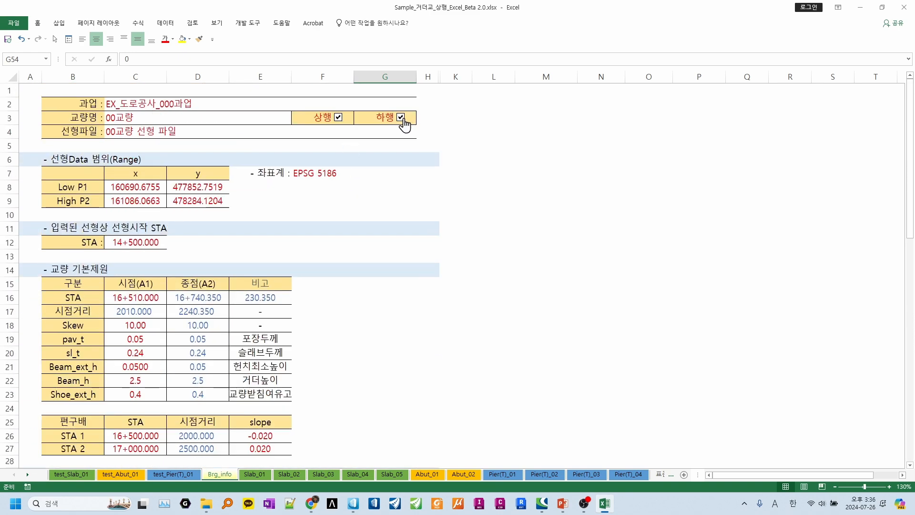
scroll(451, 261, down, 14)
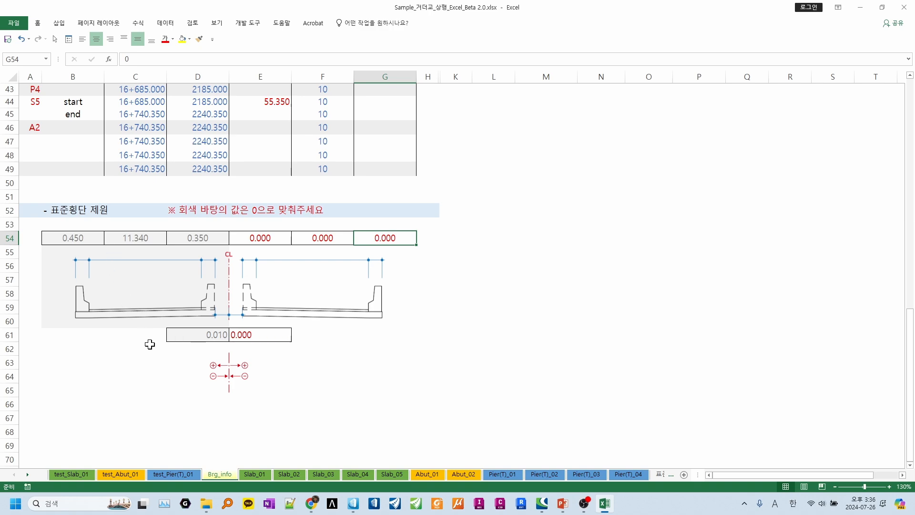
Set the bridge direction on Brg_info back to 상행 and recheck the 표준횡단 제원 section.
scroll(149, 343, up, 14)
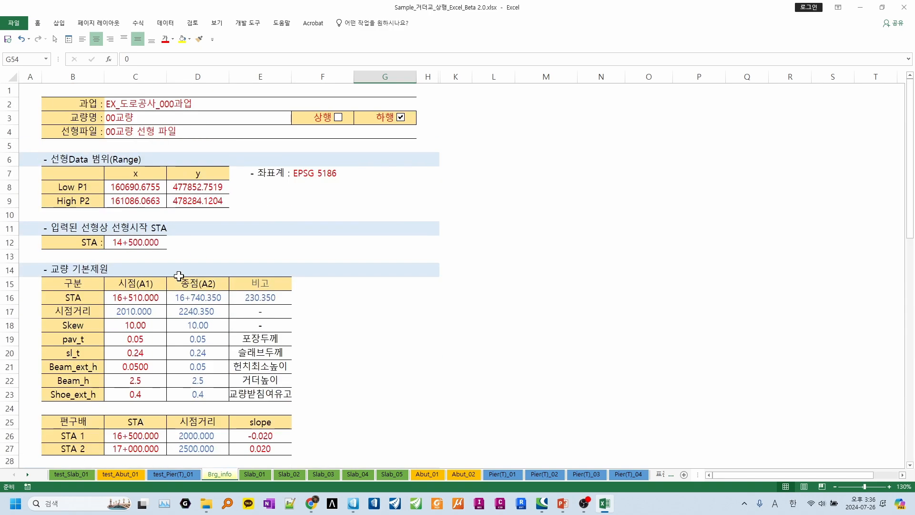
click(339, 118)
scroll(381, 315, down, 15)
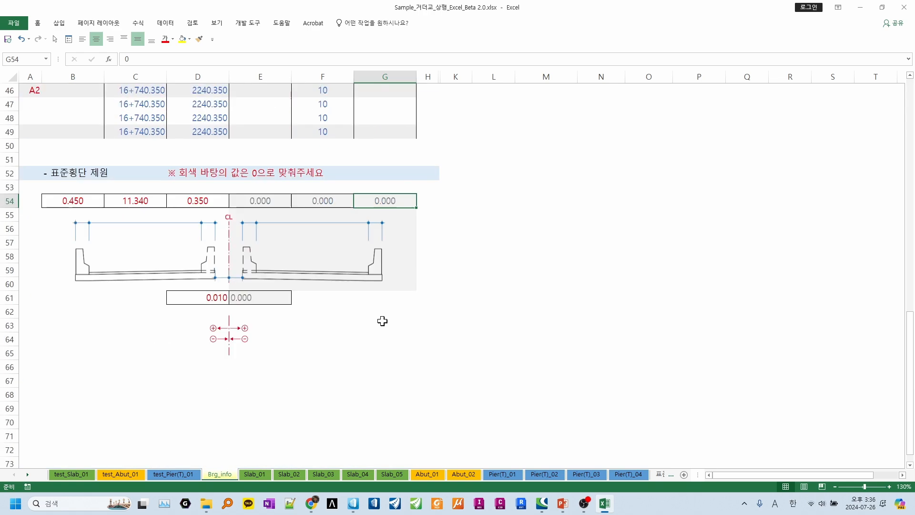
Examine the 횡단면도 제원 table on Slab_01, checking the [start] values of slab_y6, slab_y5 and slab_y4.
click(252, 474)
scroll(272, 348, up, 4)
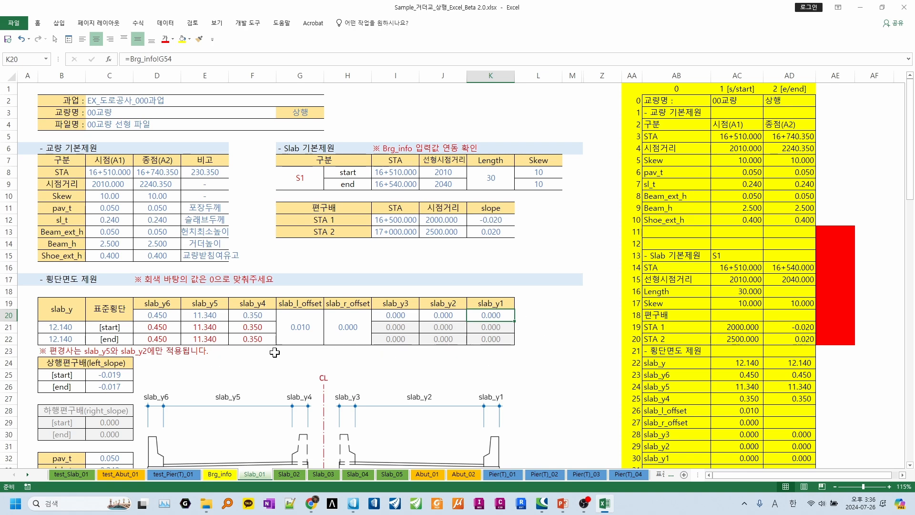
scroll(159, 327, down, 2)
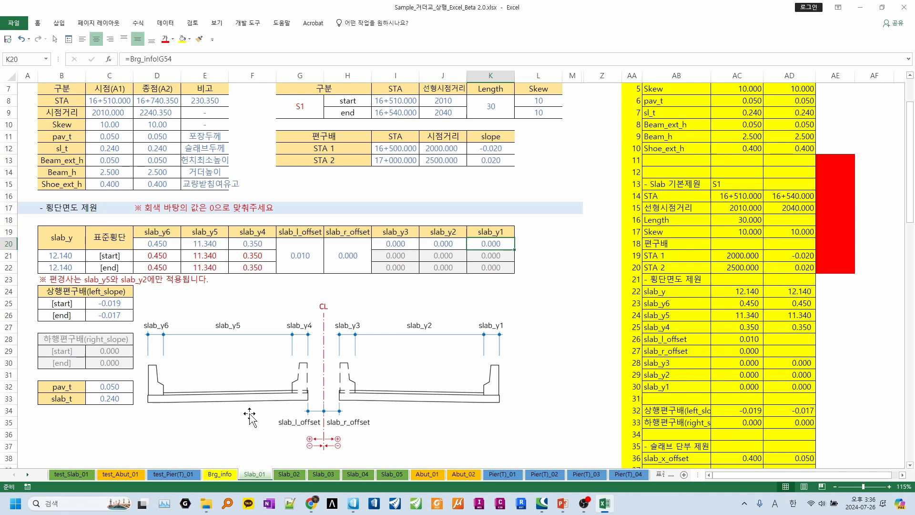
click(166, 257)
click(214, 257)
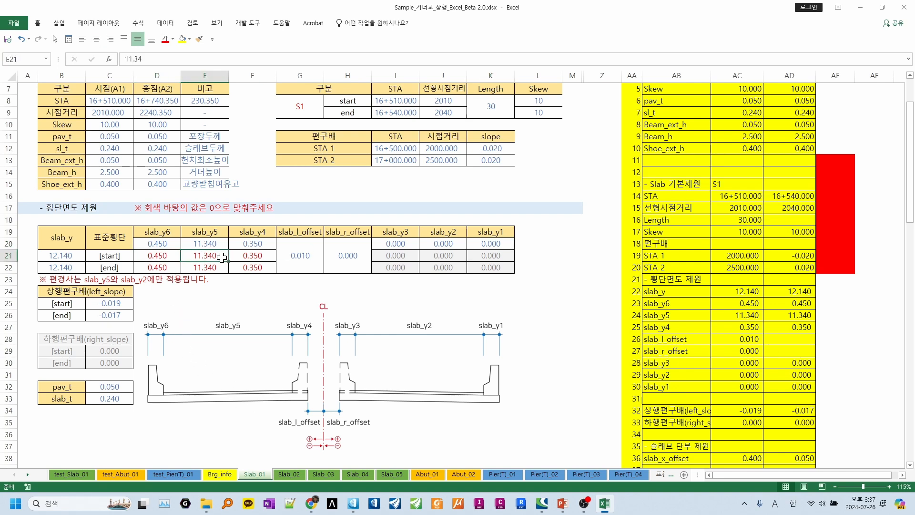
click(242, 258)
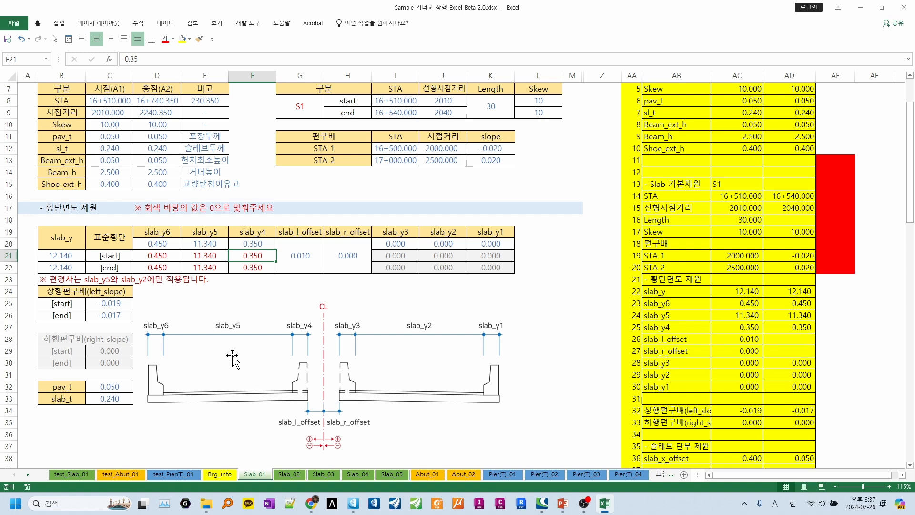
Check the [start] and [end] formulas of the 상행편구배(left_slope) table on Slab_01.
scroll(244, 355, down, 1)
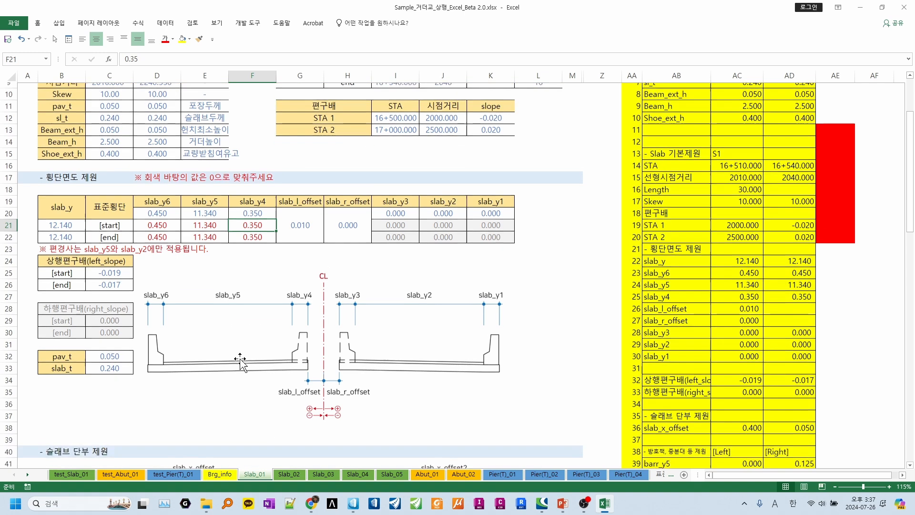
click(125, 265)
click(123, 280)
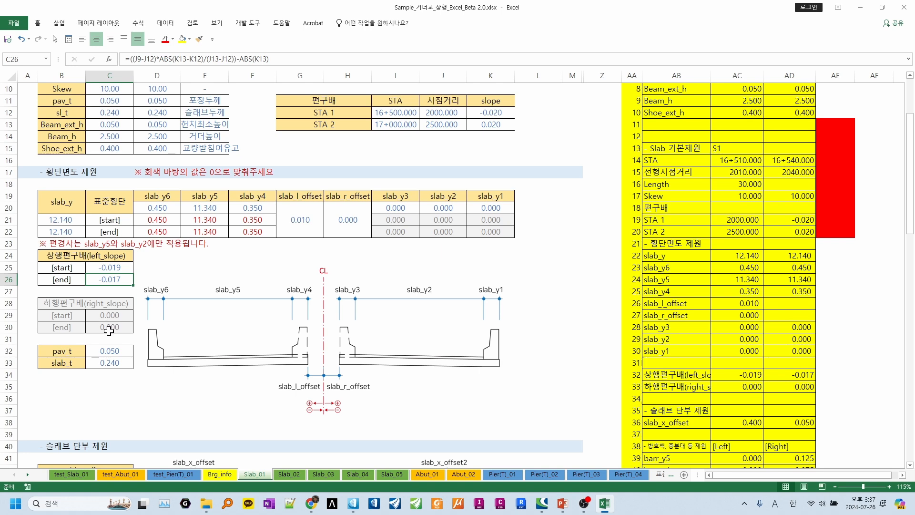
Read the 슬래브 단부 제원 and 방호책, 중분대 등 제원 sections of Slab_01 with their diagrams.
scroll(108, 331, down, 3)
scroll(110, 329, down, 3)
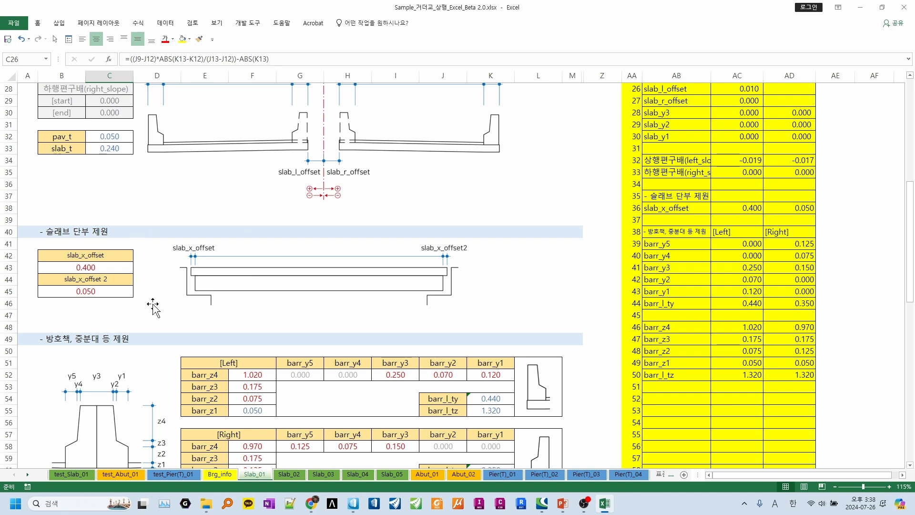
scroll(188, 314, down, 4)
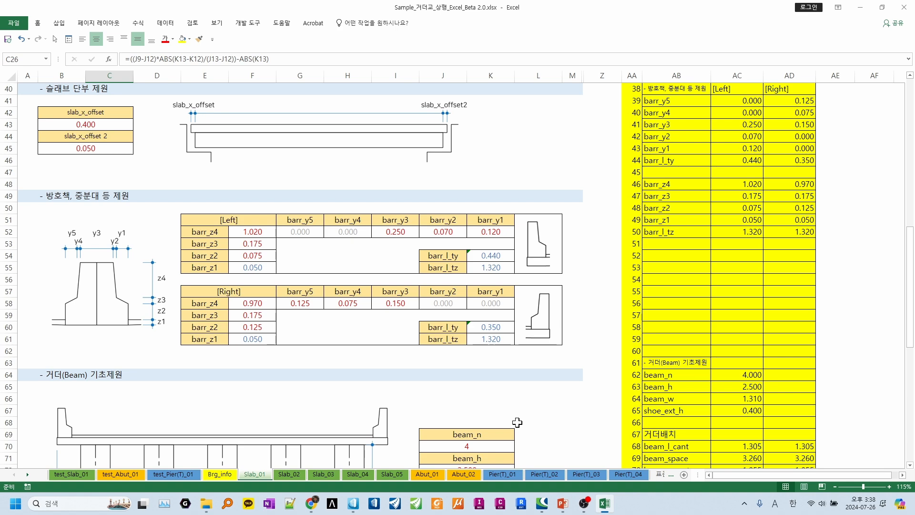
Examine beam_n, beam_h, beam_w and shoe_ext_h in the 거더(Beam) 기초제원 section of Slab_01.
scroll(515, 386, down, 4)
scroll(508, 371, down, 1)
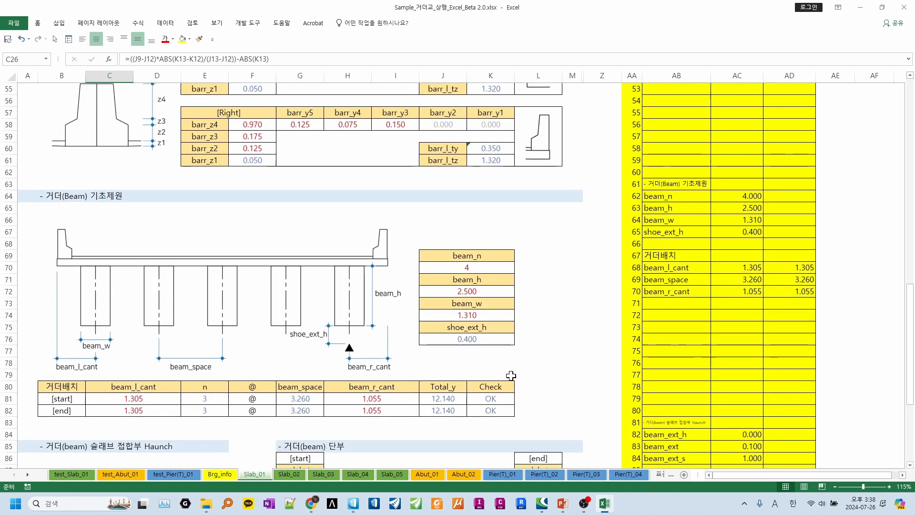
scroll(511, 376, down, 1)
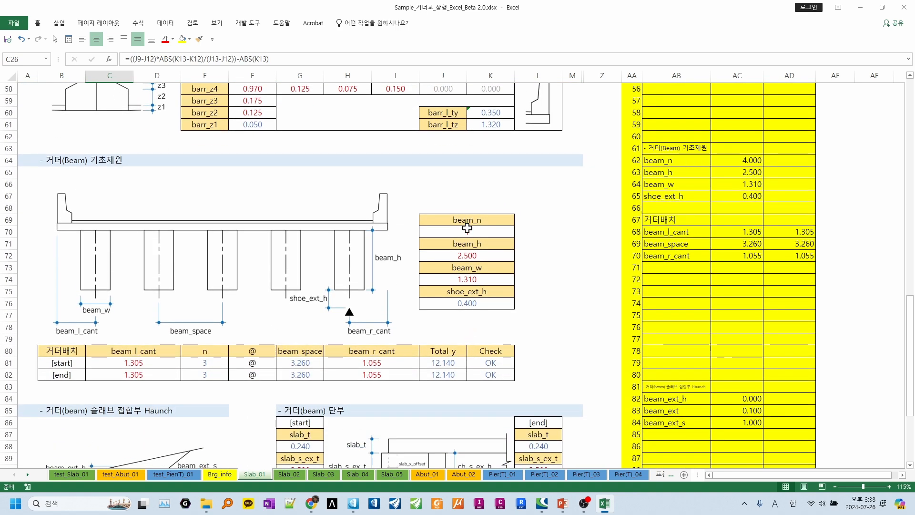
click(492, 231)
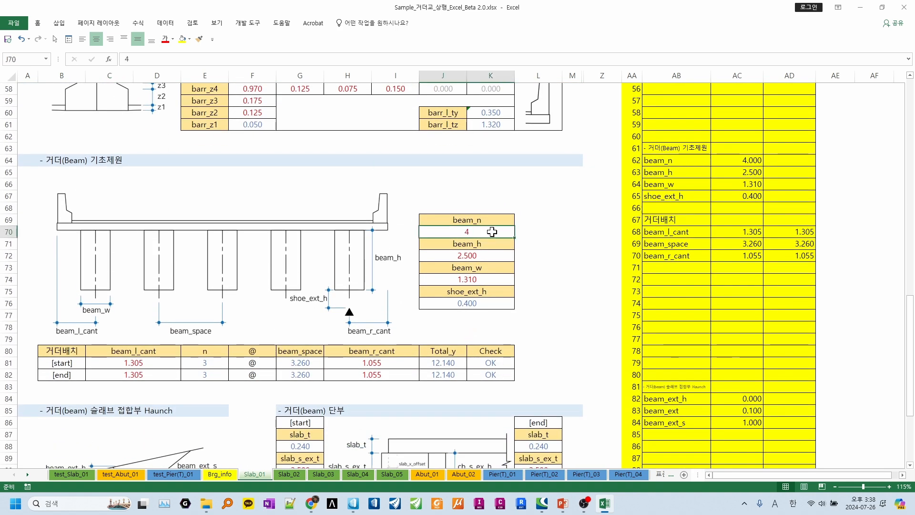
click(448, 259)
click(460, 280)
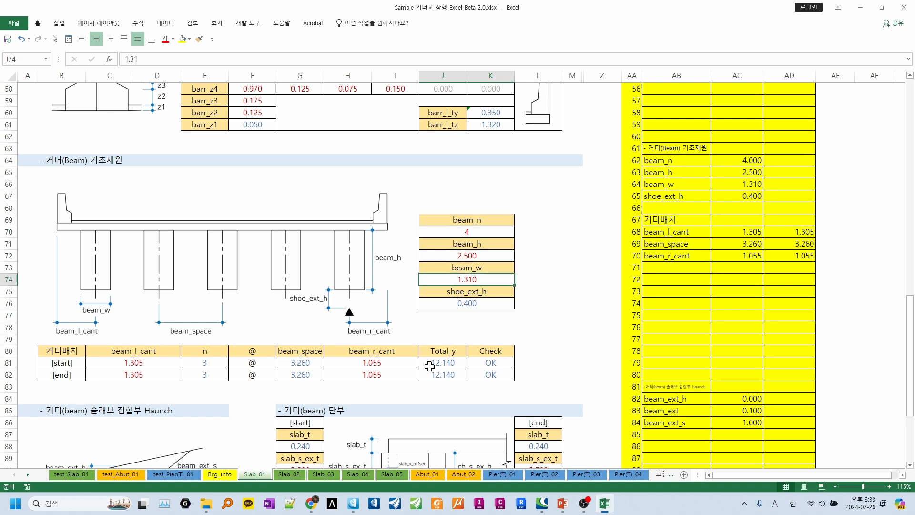
click(459, 307)
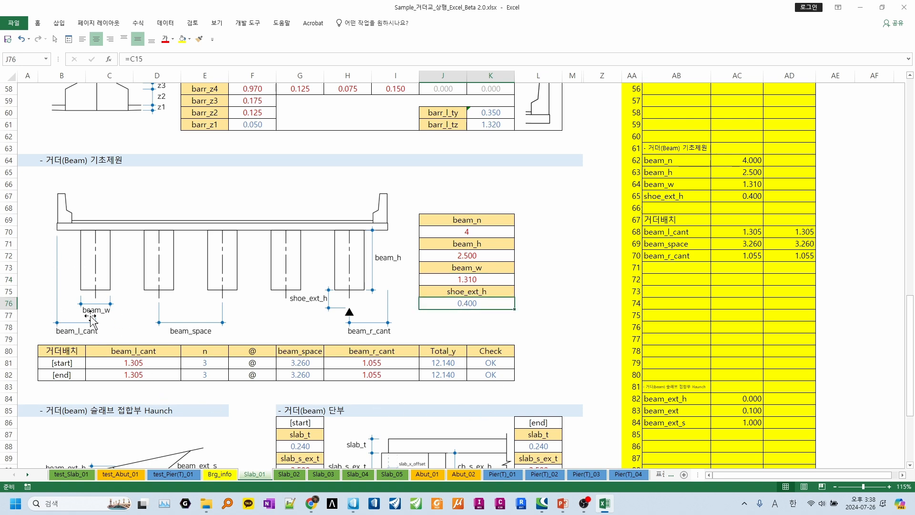
Check beam_l_cant and beam_r_cant in the [start] row of the 거더배치 table against beam_n.
click(121, 363)
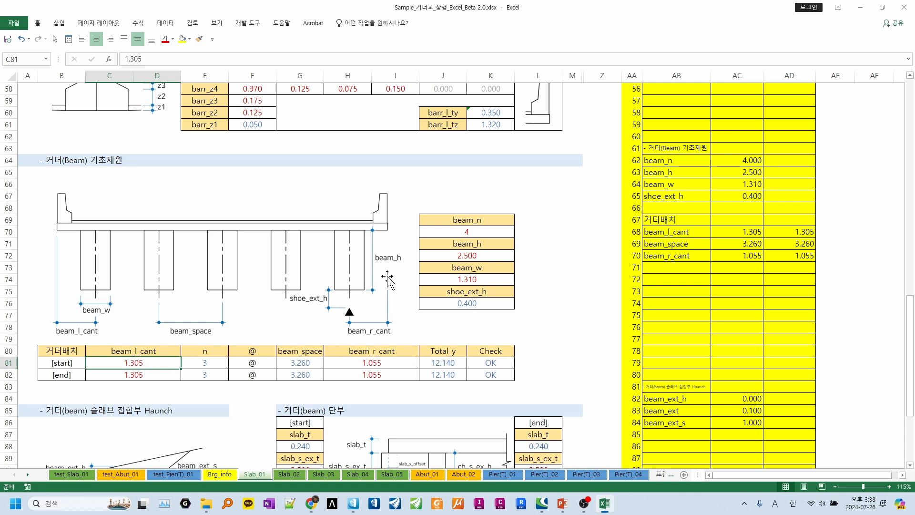
click(389, 363)
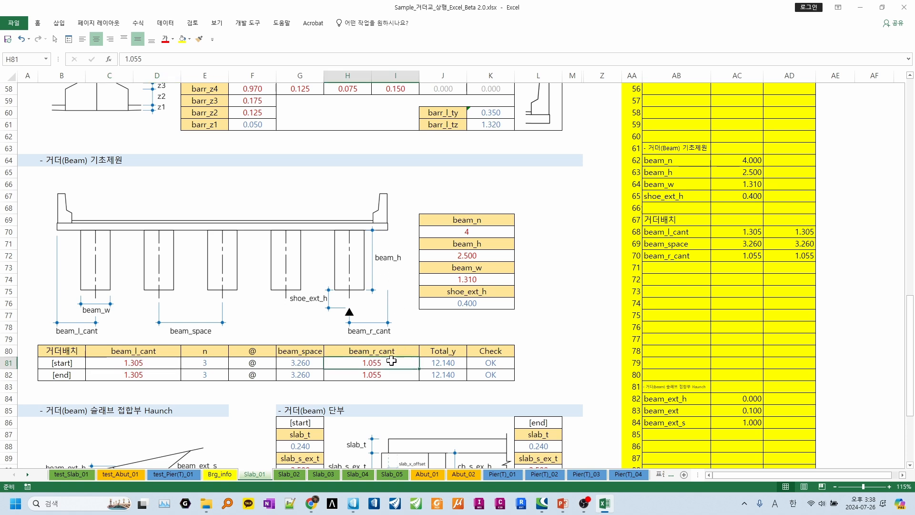
click(470, 232)
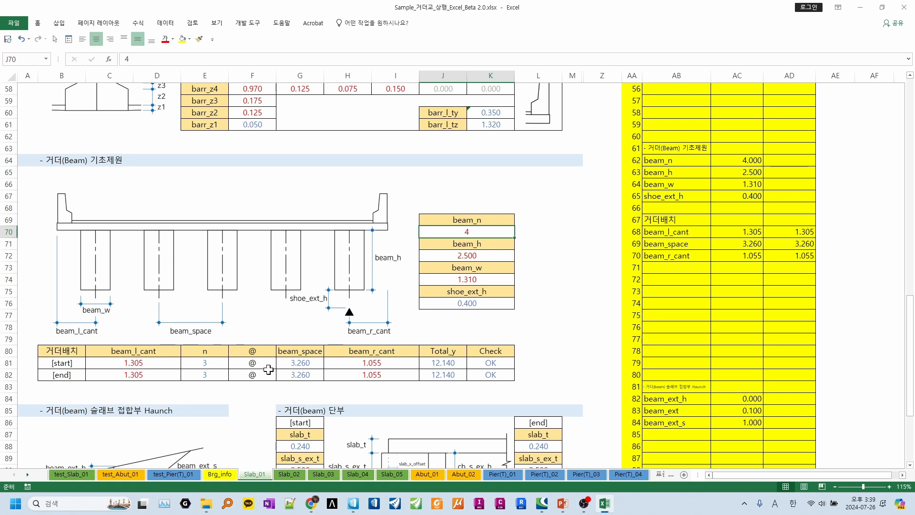
Read the 거더(beam) 슬래브 접합부 Haunch and 거더(beam) 단부 sections, and return to the start of Slab_01.
scroll(269, 370, down, 4)
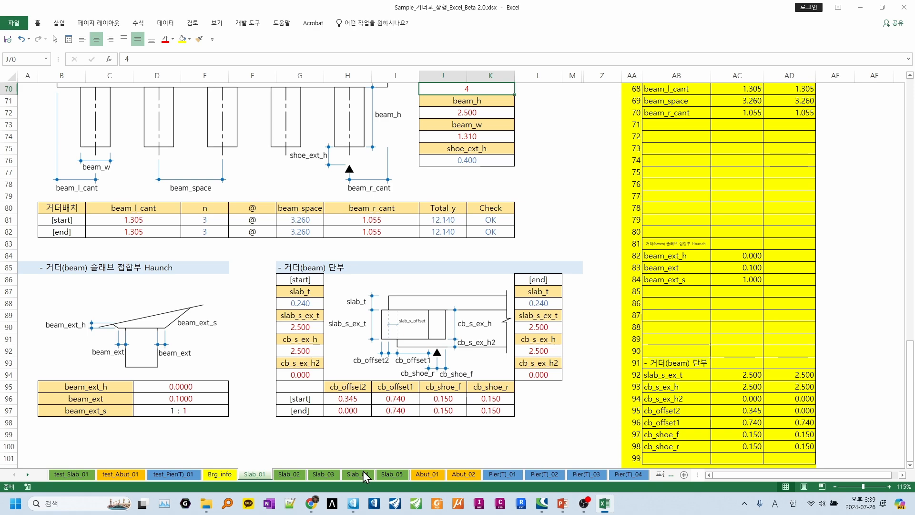
scroll(279, 419, down, 2)
scroll(279, 419, up, 20)
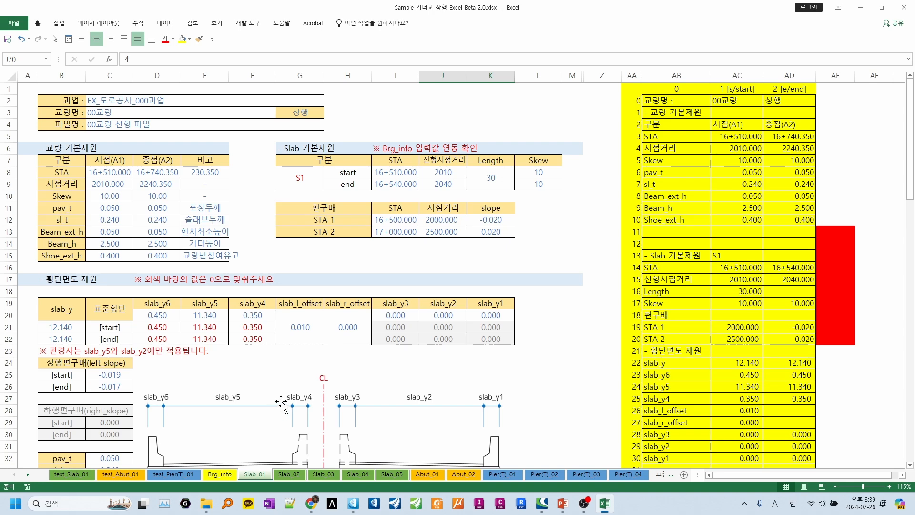
Open the Abut_01 sheet and unhide the columns between N and AE to reveal its yellow data table.
click(414, 474)
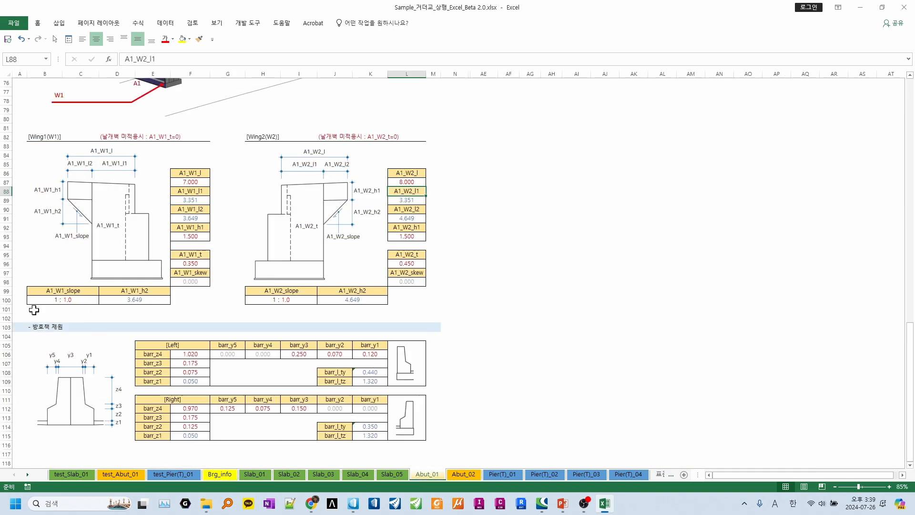
scroll(63, 315, up, 10)
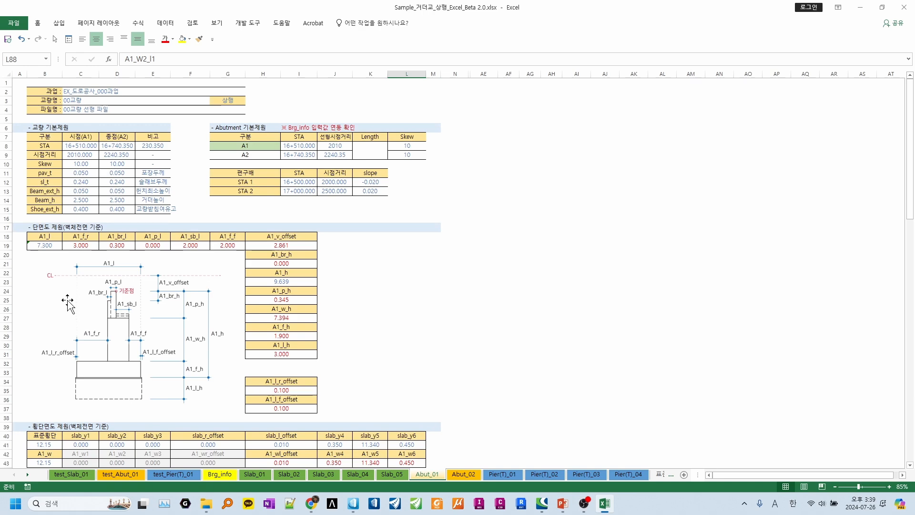
ctrl+scroll(65, 310, up, 3)
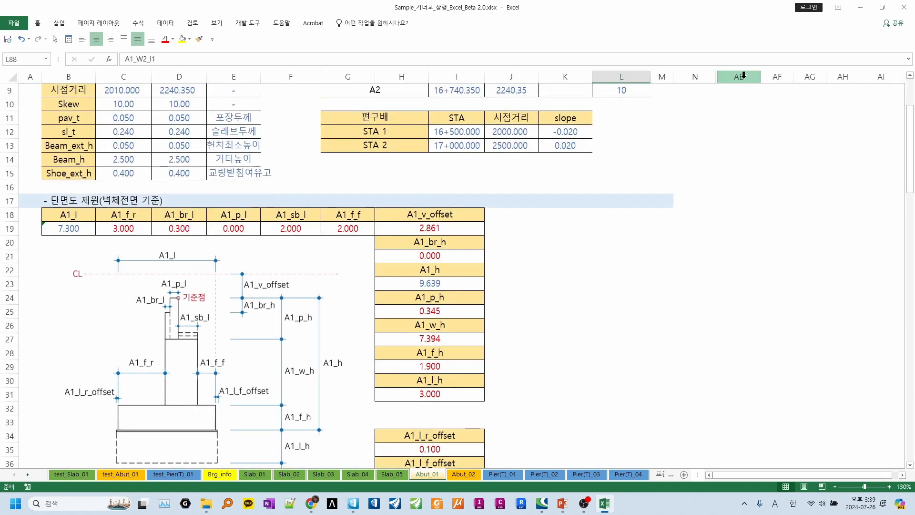
drag(740, 76, 710, 80)
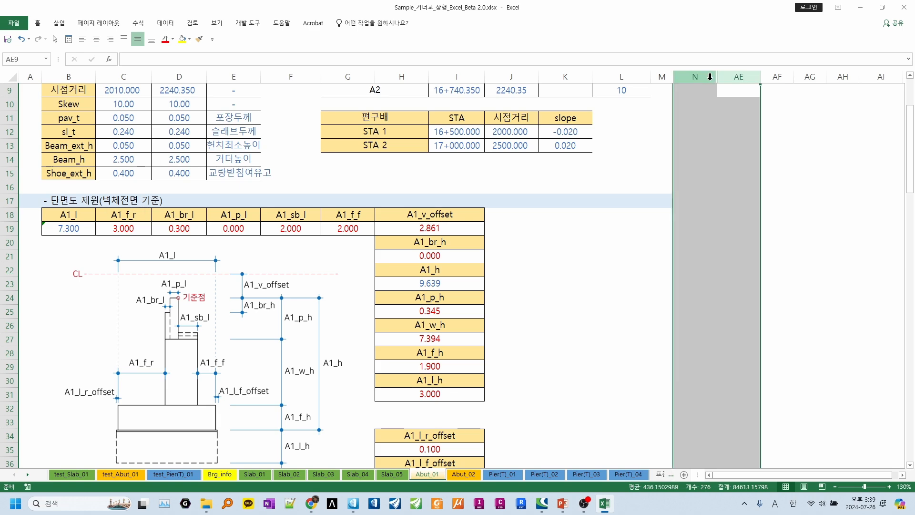
right_click(710, 81)
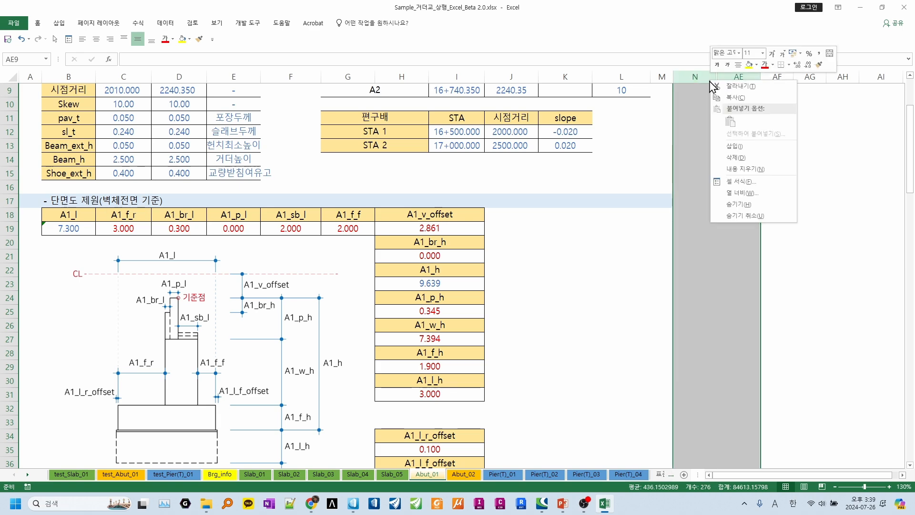
click(736, 216)
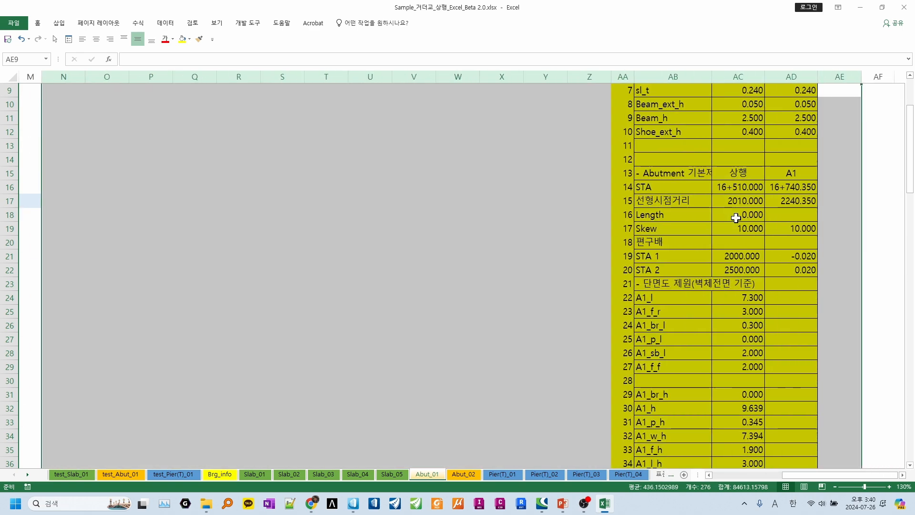
Hide columns N through AE in Abut_01 and return to the abutment input tables.
right_click(670, 77)
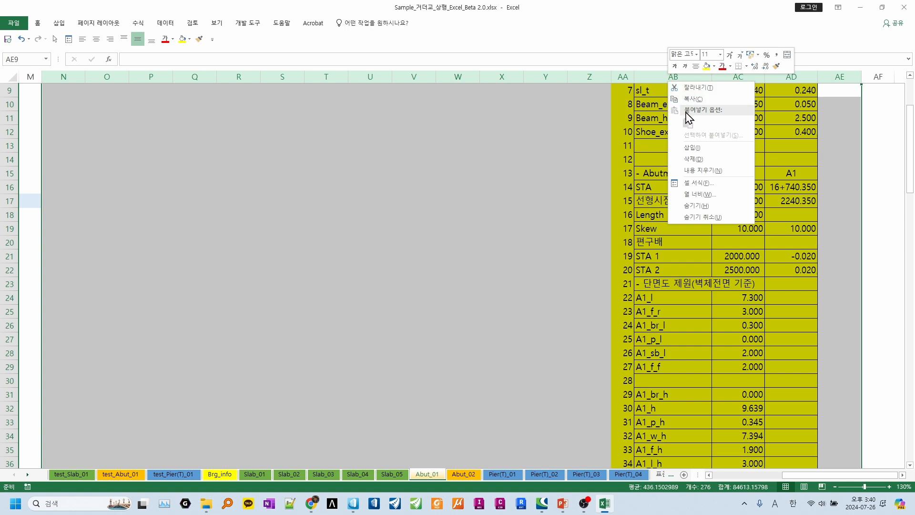
click(553, 219)
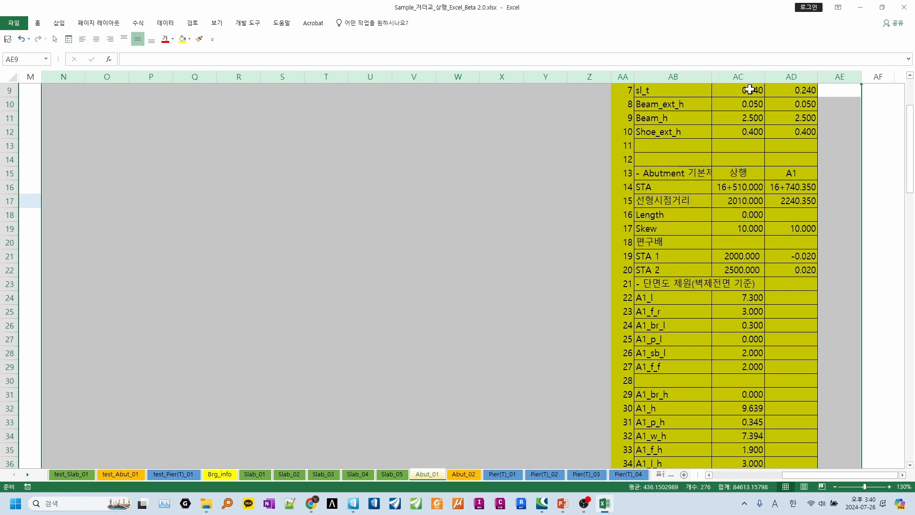
right_click(777, 77)
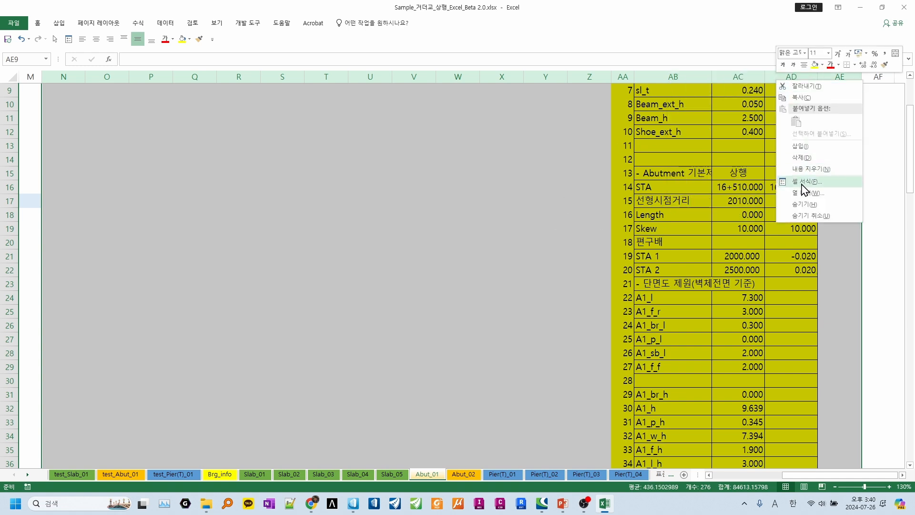
click(799, 208)
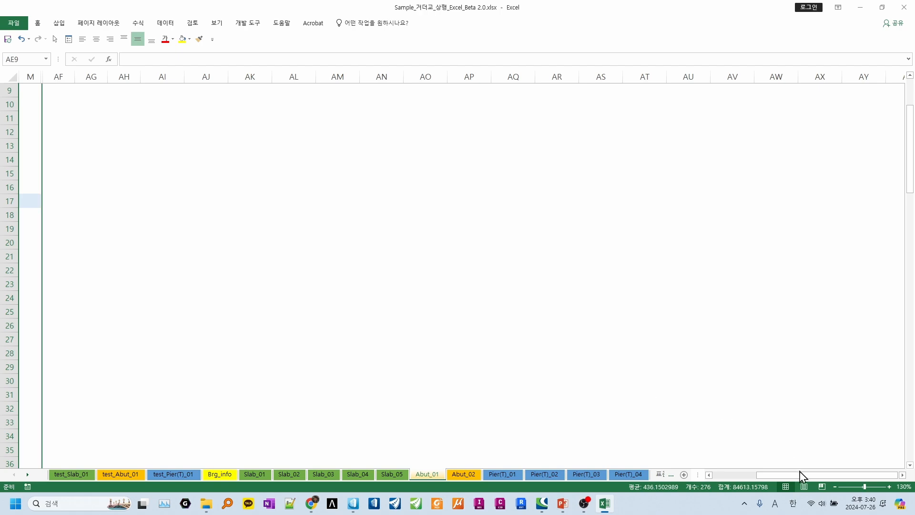
drag(801, 476, 745, 476)
click(634, 393)
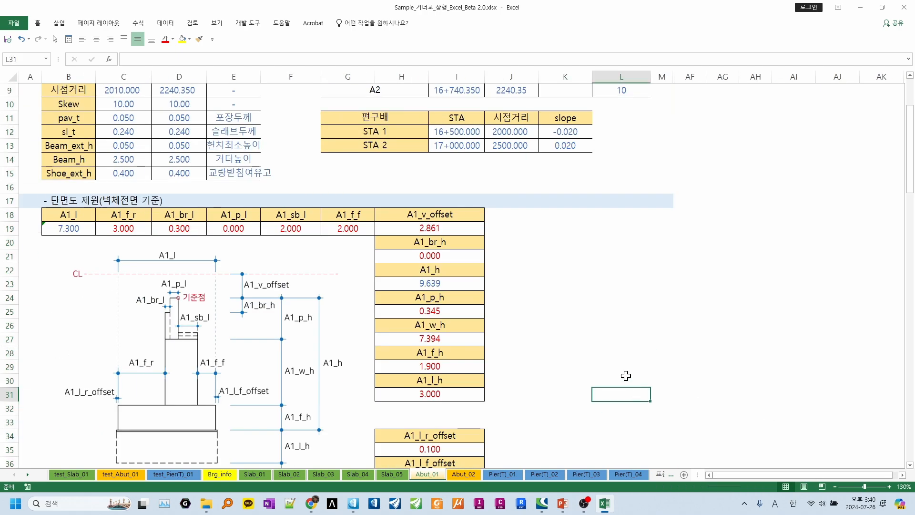
Review the Abutment 기본제원 table in Abut_01 and check the Brg_info link in A1's STA cell.
scroll(117, 376, up, 3)
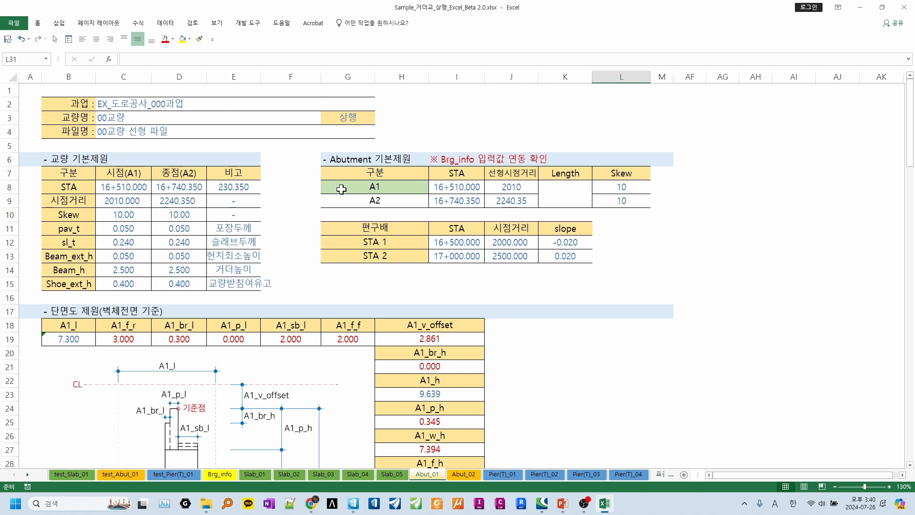
drag(333, 162, 646, 200)
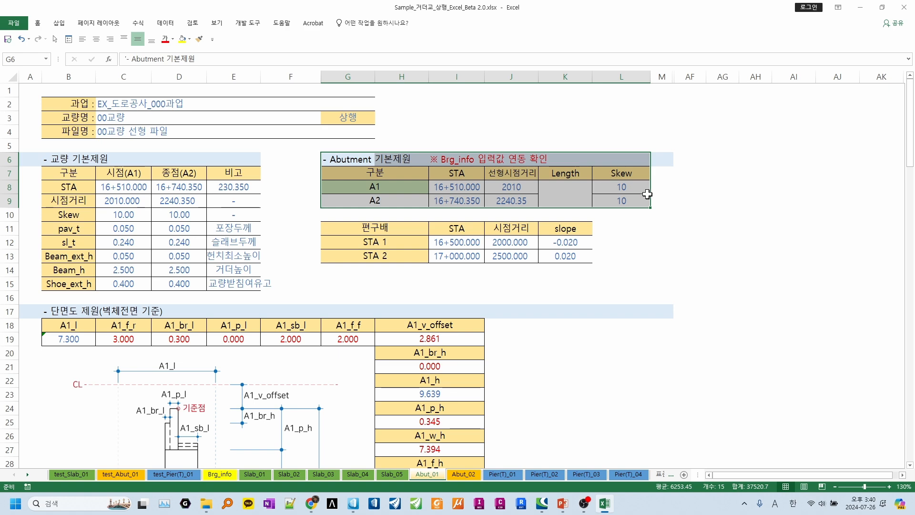
click(693, 239)
click(469, 186)
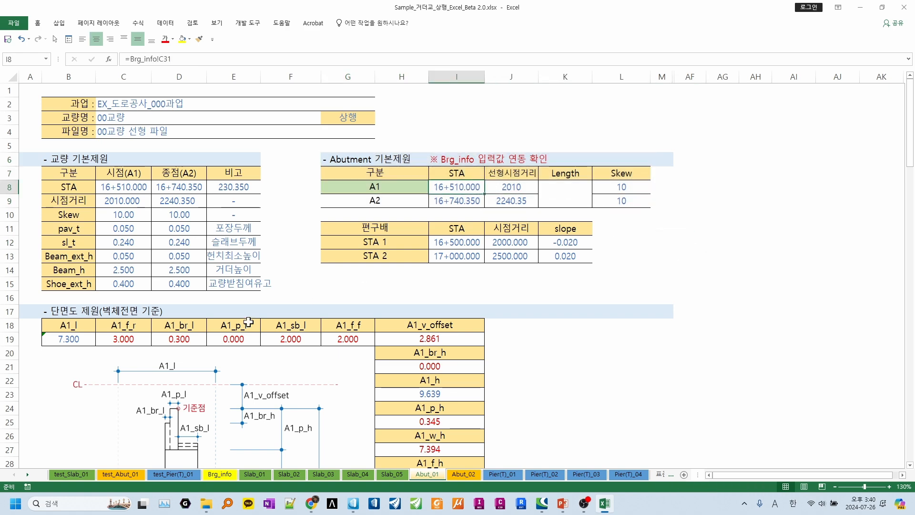
Read the 단면도 제원(벽체전면 기준) section of Abut_01, matching the A1 dimensions to the side-view diagram.
scroll(143, 364, down, 1)
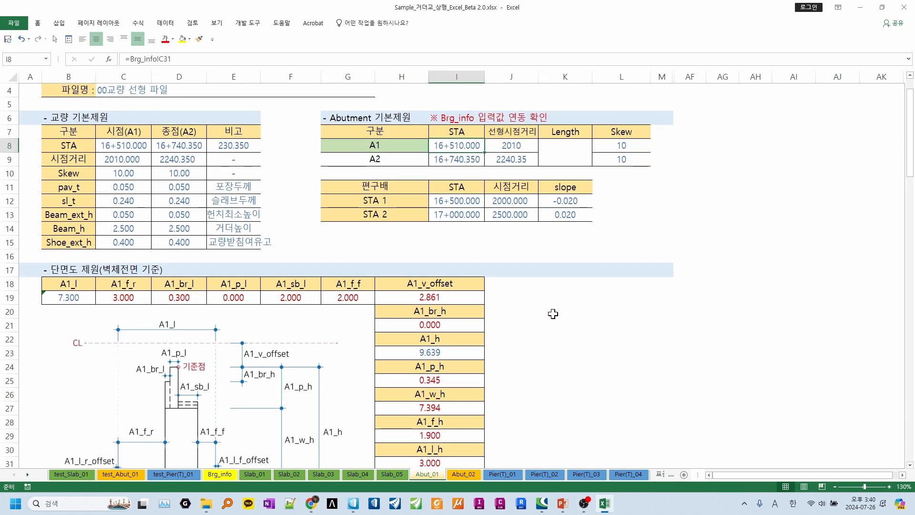
scroll(551, 314, down, 2)
scroll(556, 317, down, 1)
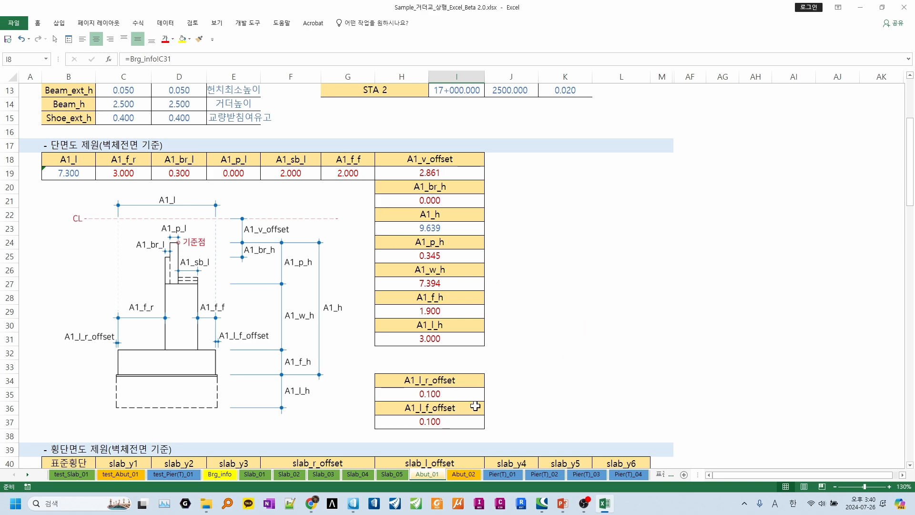
scroll(553, 344, down, 6)
scroll(545, 343, up, 7)
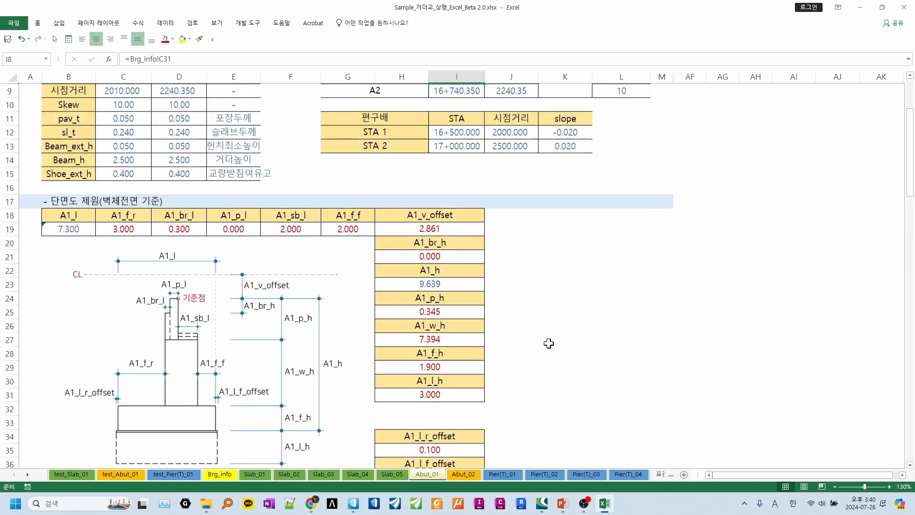
Compare the A1_w widths and lean concrete offsets in 횡단면도 제원 with its diagram and with A1_l_r_offset and A1_l_f_offset.
scroll(415, 409, down, 9)
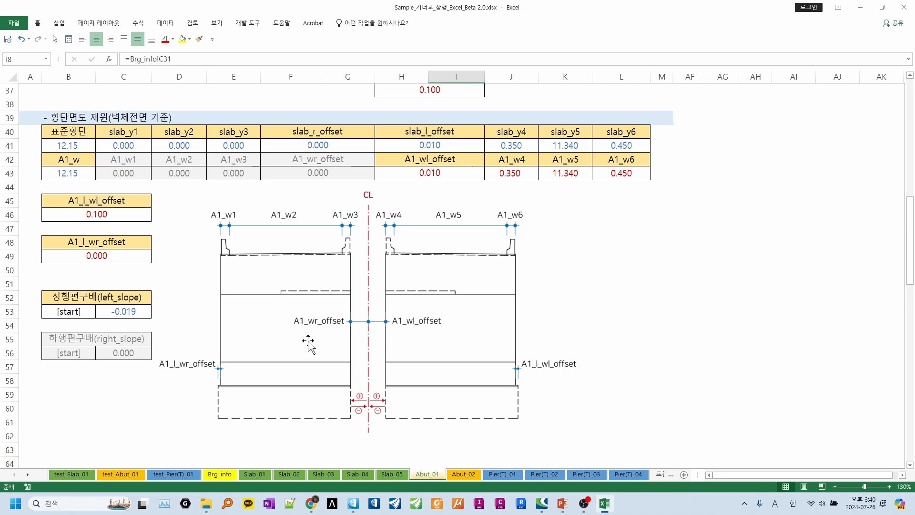
scroll(415, 257, up, 4)
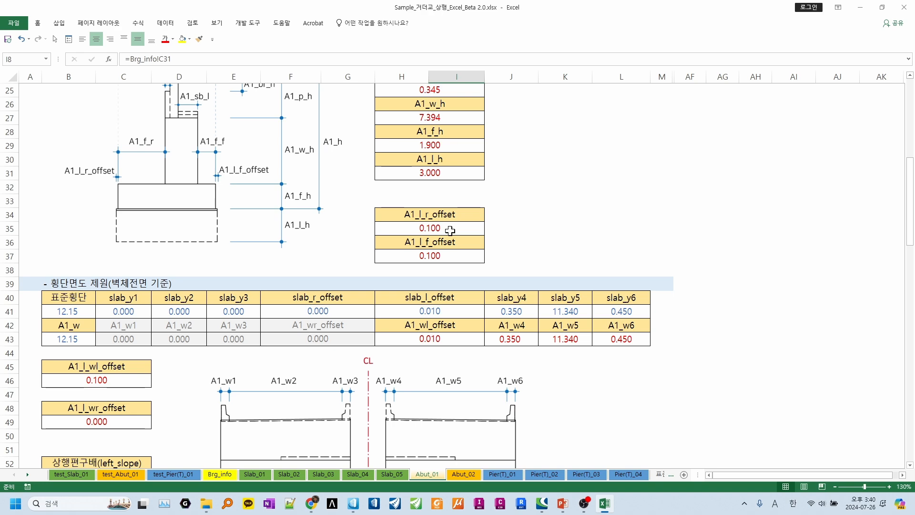
scroll(398, 343, down, 5)
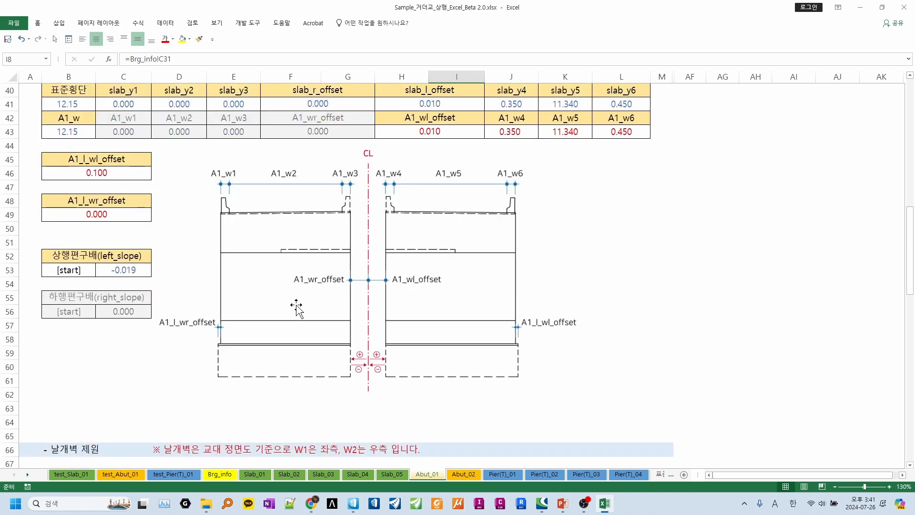
Return to the 단면도 제원 section and examine A1_v_offset against the 기준점 in the diagram.
scroll(298, 308, up, 7)
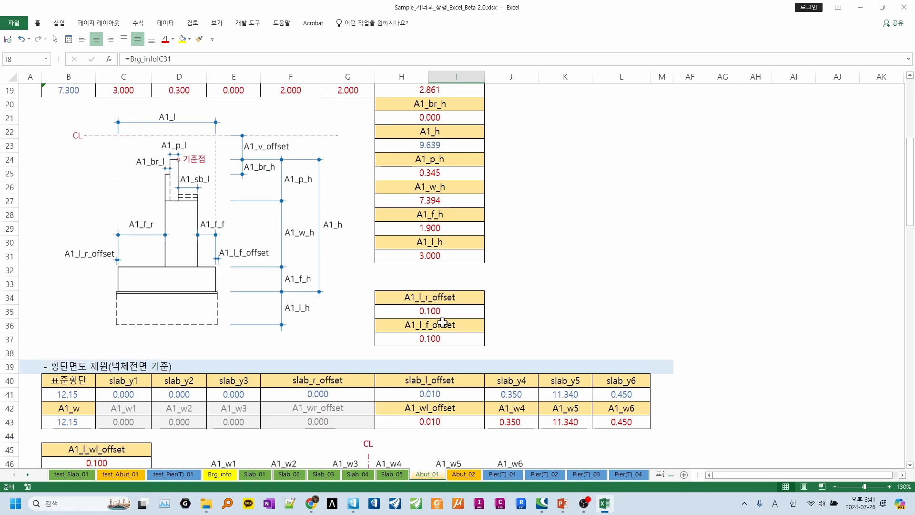
scroll(482, 336, up, 6)
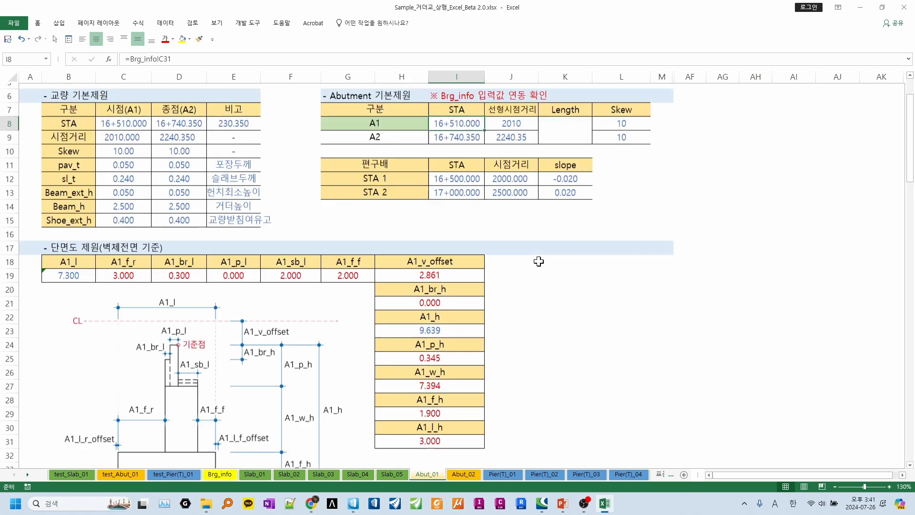
scroll(445, 353, down, 3)
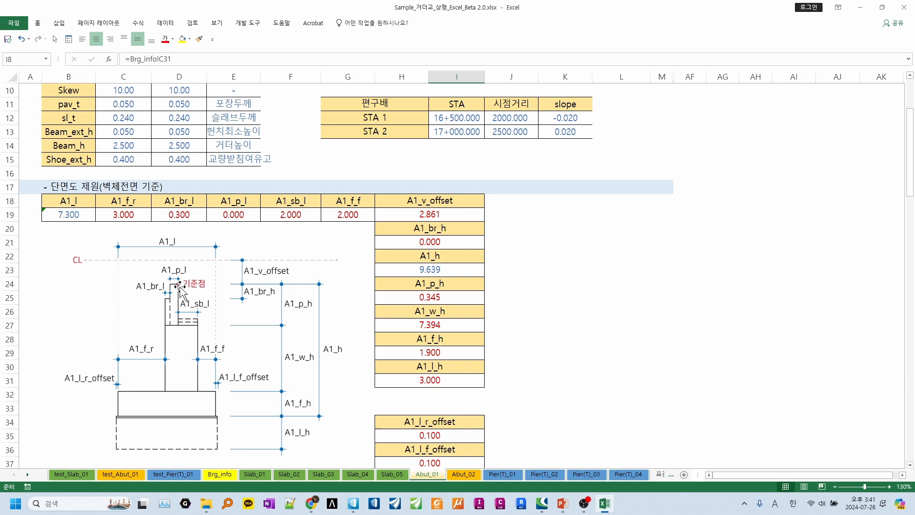
click(397, 218)
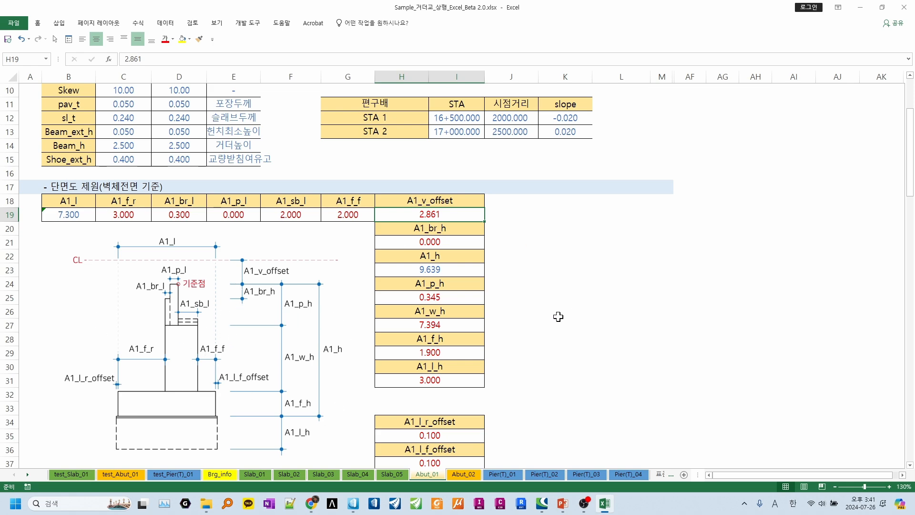
Look through the 횡단면도, 날개벽 and 방호책 제원 sections of Abut_01.
scroll(558, 317, down, 3)
scroll(558, 316, down, 6)
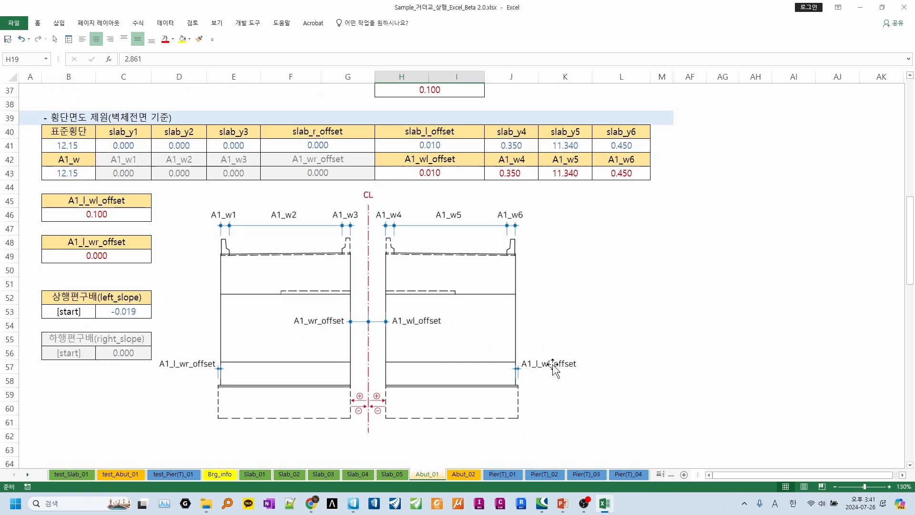
scroll(456, 365, down, 8)
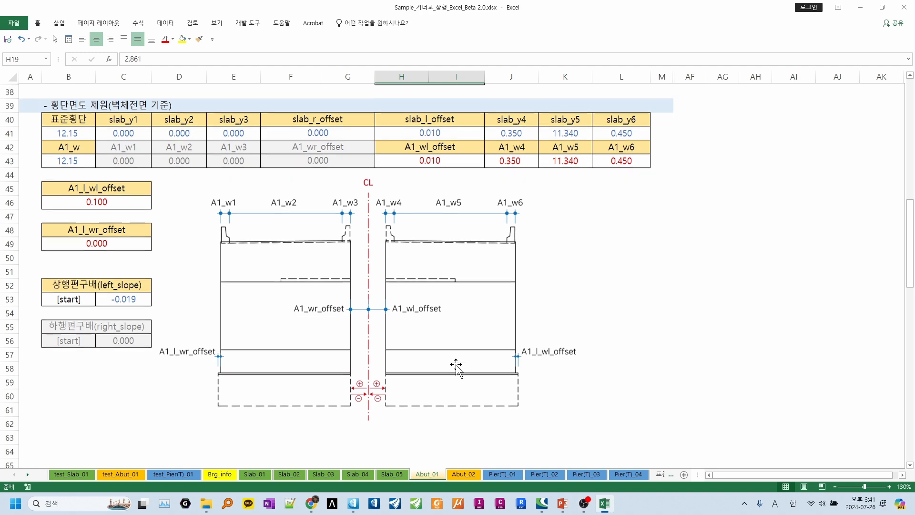
scroll(455, 364, down, 3)
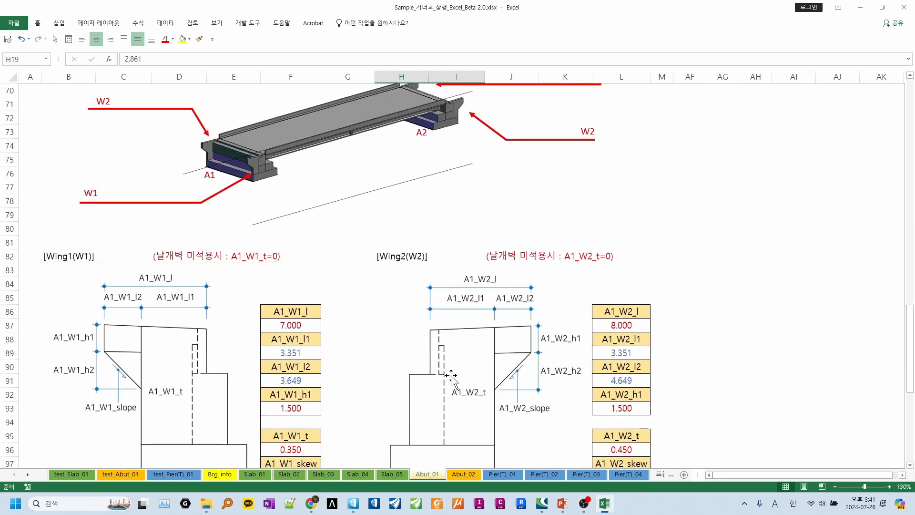
scroll(451, 377, down, 1)
scroll(447, 376, down, 4)
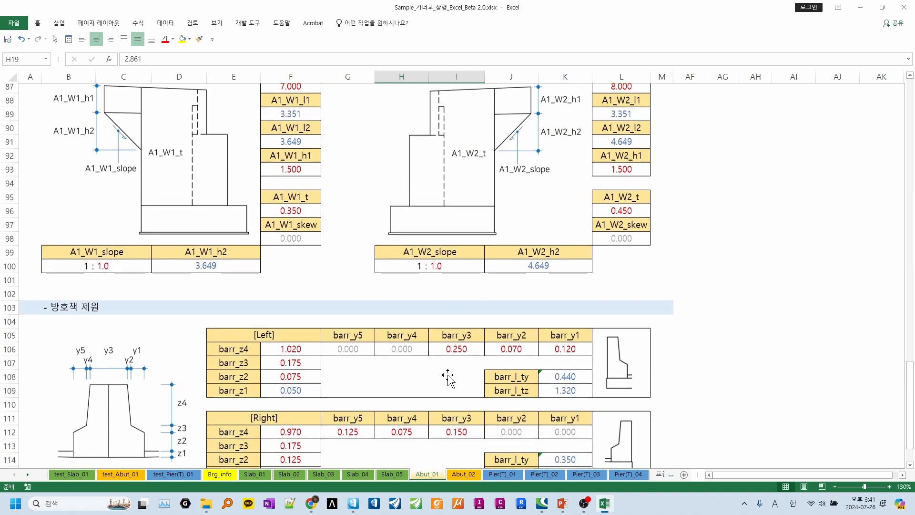
Examine A1_W1_l, the formula behind A1_W1_l1, and A1_W1_h1 in the Wing1(W1) section.
scroll(433, 372, up, 3)
scroll(432, 372, up, 1)
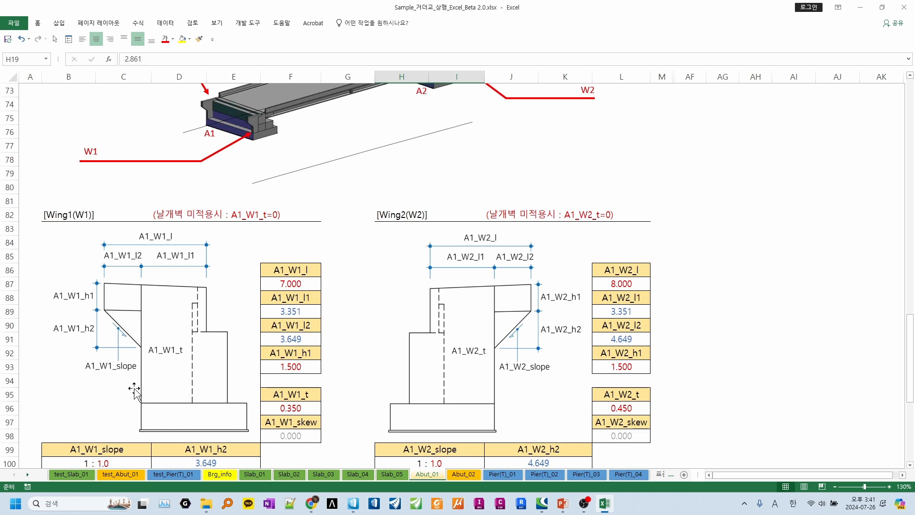
scroll(286, 305, down, 1)
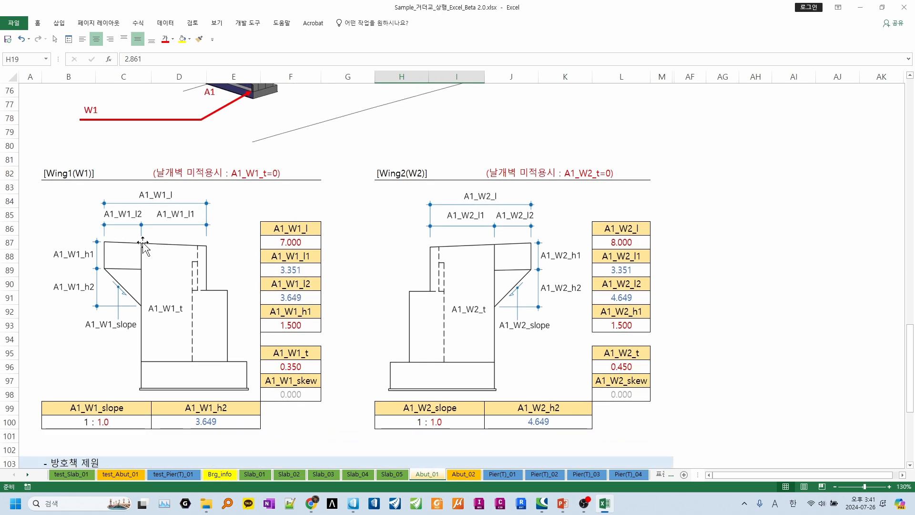
click(295, 244)
click(295, 270)
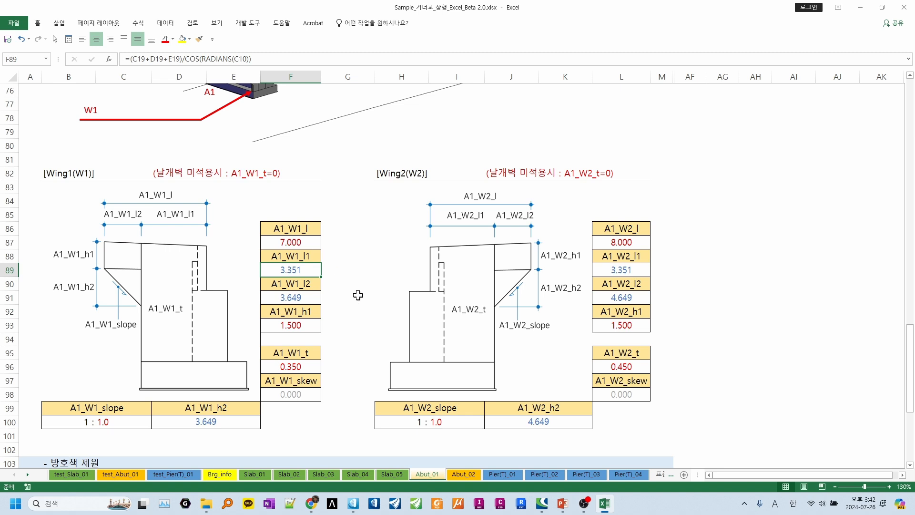
click(295, 326)
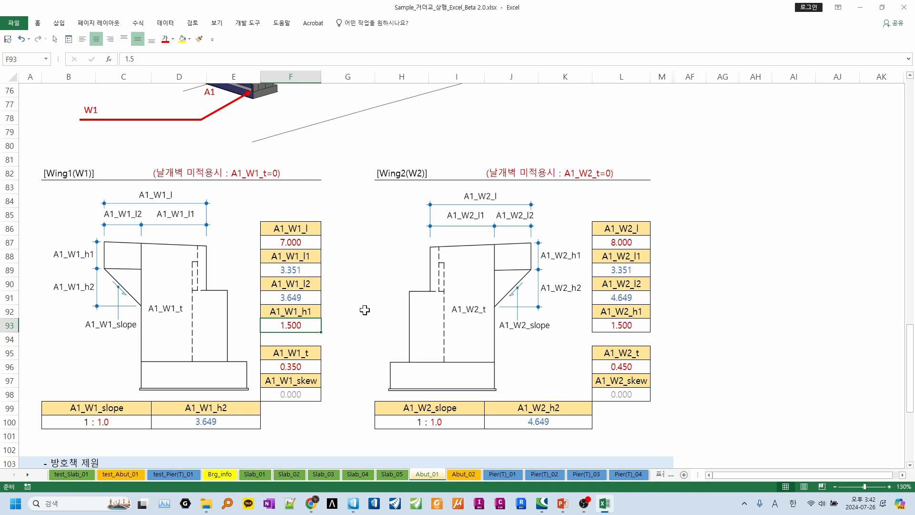
Read the [Left] and [Right] barrier tables under 방호책 제원 in Abut_01.
scroll(339, 312, down, 8)
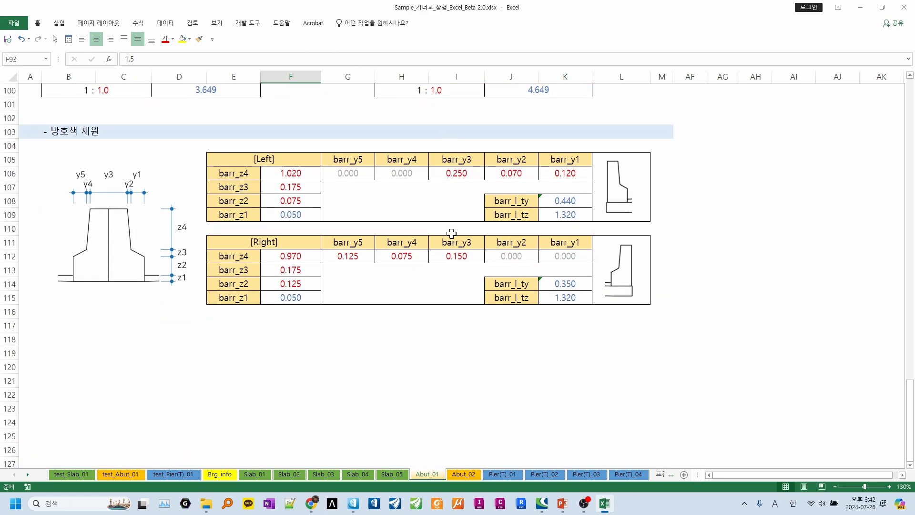
scroll(450, 234, down, 2)
scroll(450, 235, up, 5)
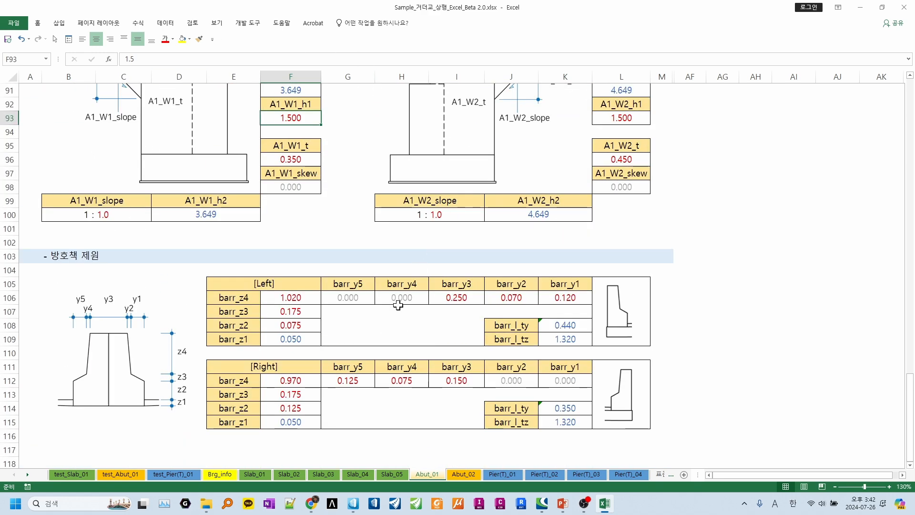
Look through the Pier(T)_01 sheet's basic data tables and the dimension labels in its 단면도 제원 pier diagrams.
click(503, 474)
scroll(286, 355, up, 9)
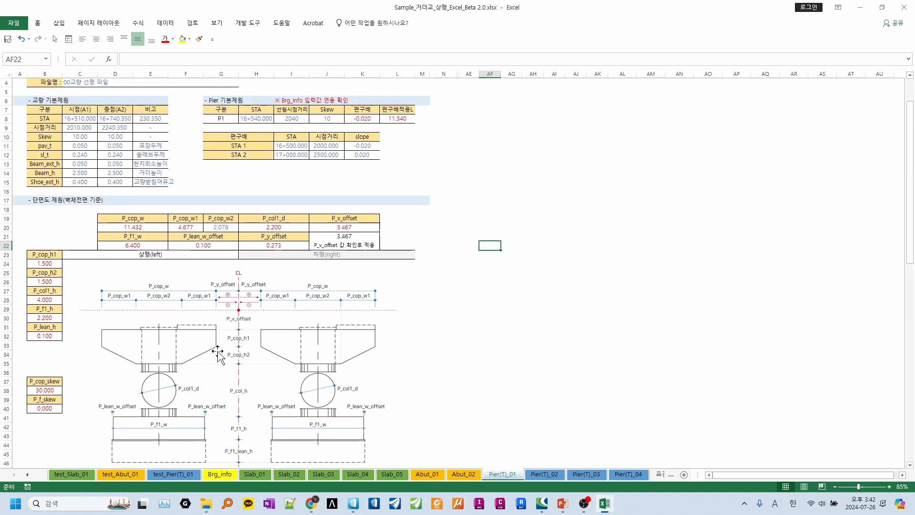
ctrl+scroll(62, 221, up, 4)
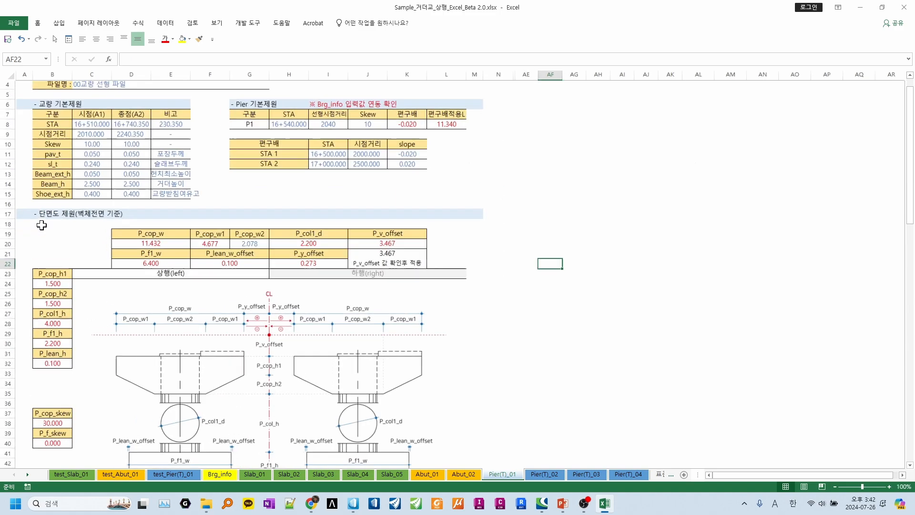
ctrl+scroll(180, 324, down, 4)
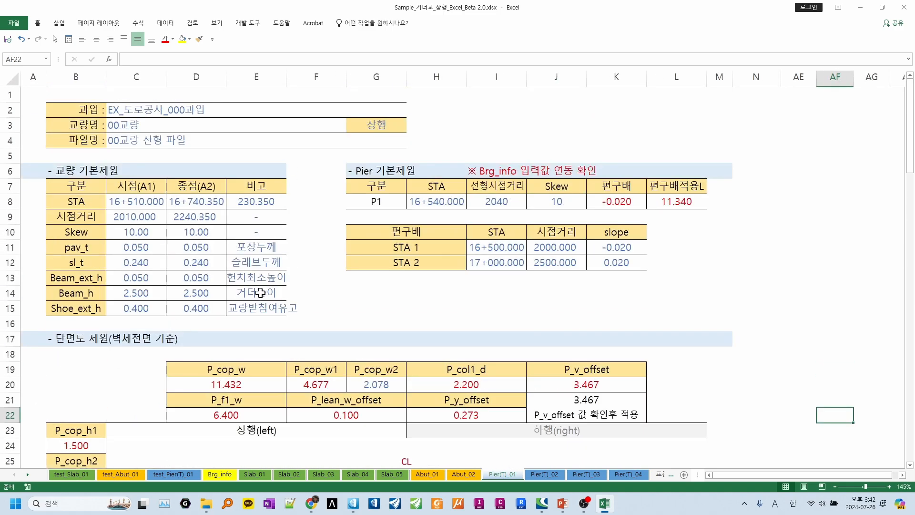
ctrl+scroll(279, 283, up, 4)
scroll(279, 283, down, 3)
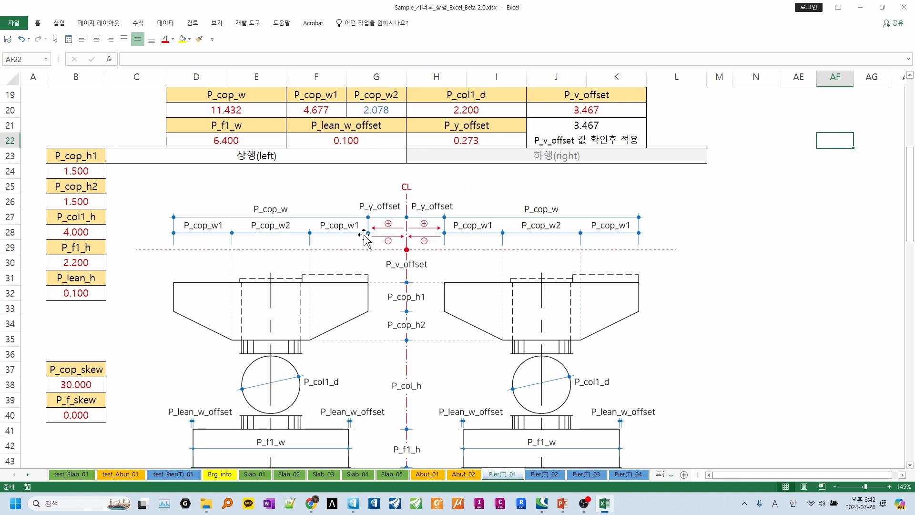
scroll(406, 281, down, 3)
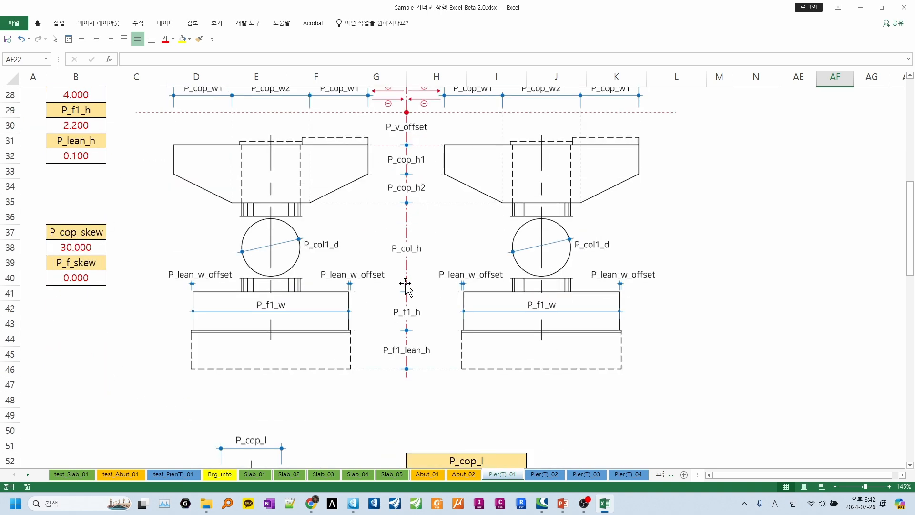
Examine the P_cop_skew and P_f_skew inputs beside the pier front-view diagram.
click(90, 234)
click(91, 247)
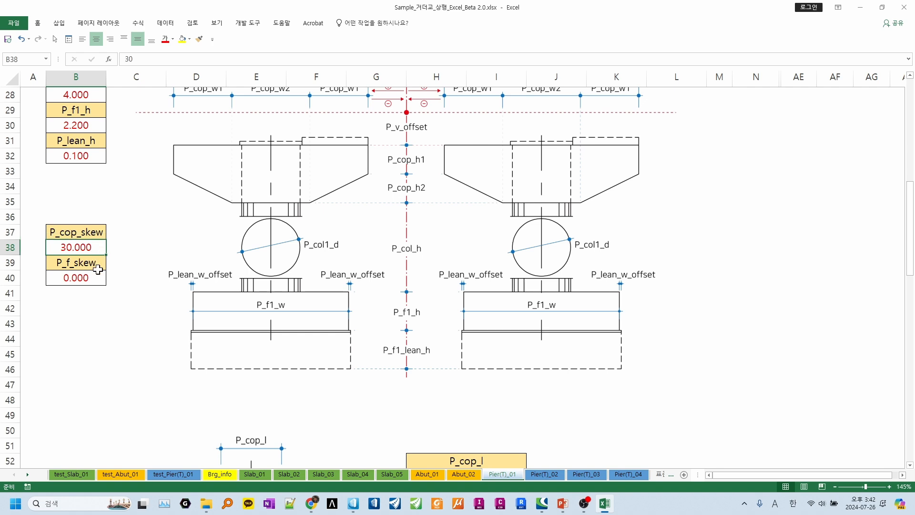
click(92, 268)
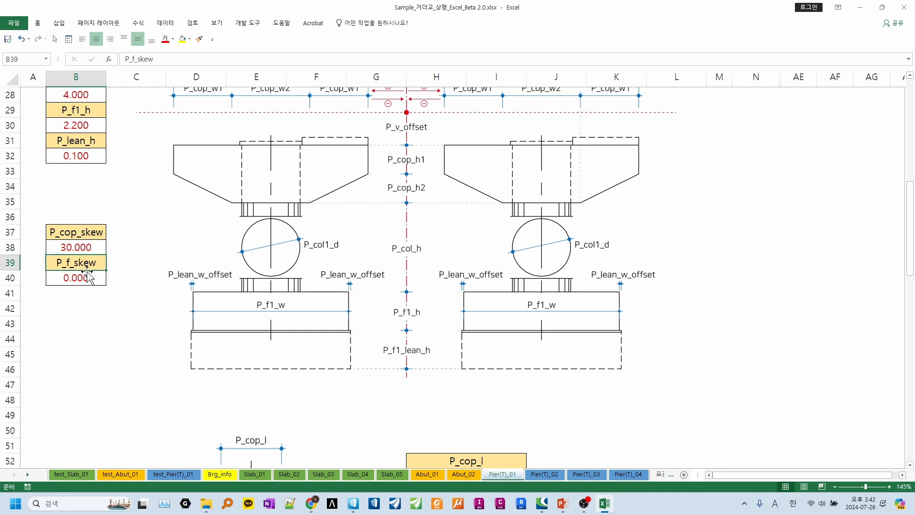
click(136, 299)
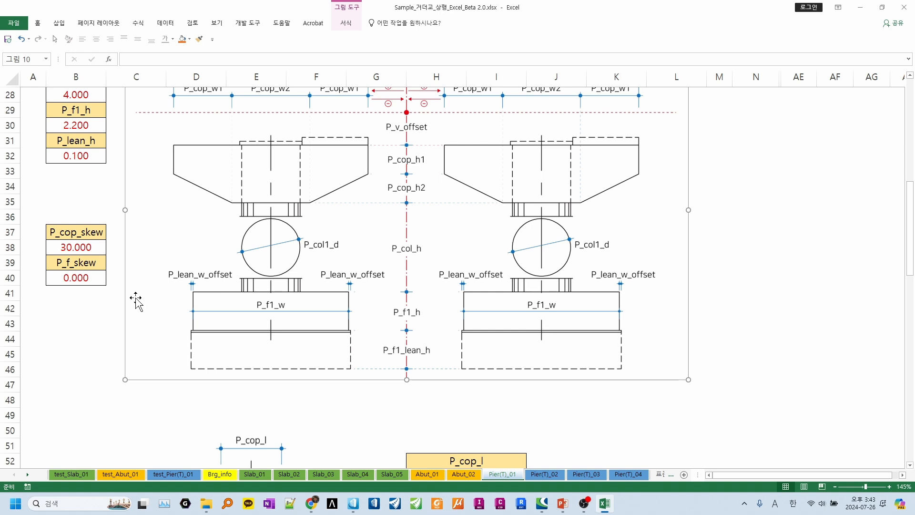
click(84, 245)
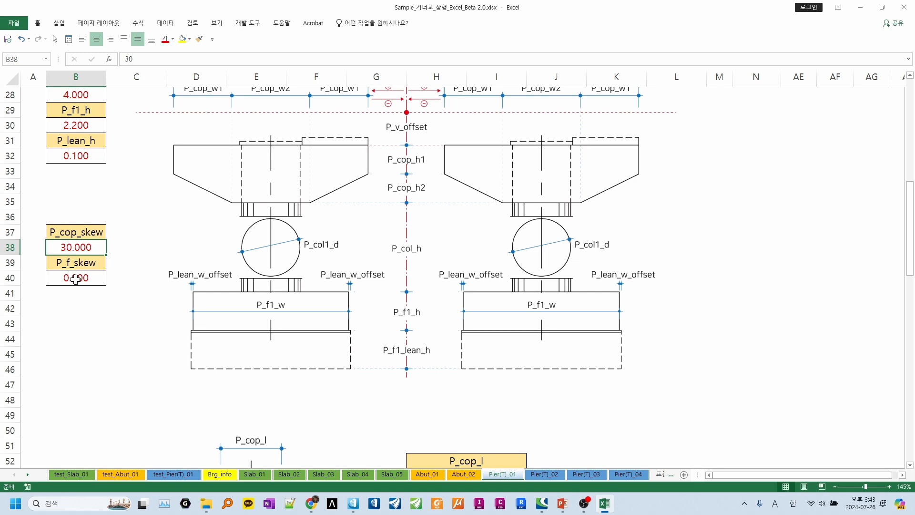
click(76, 279)
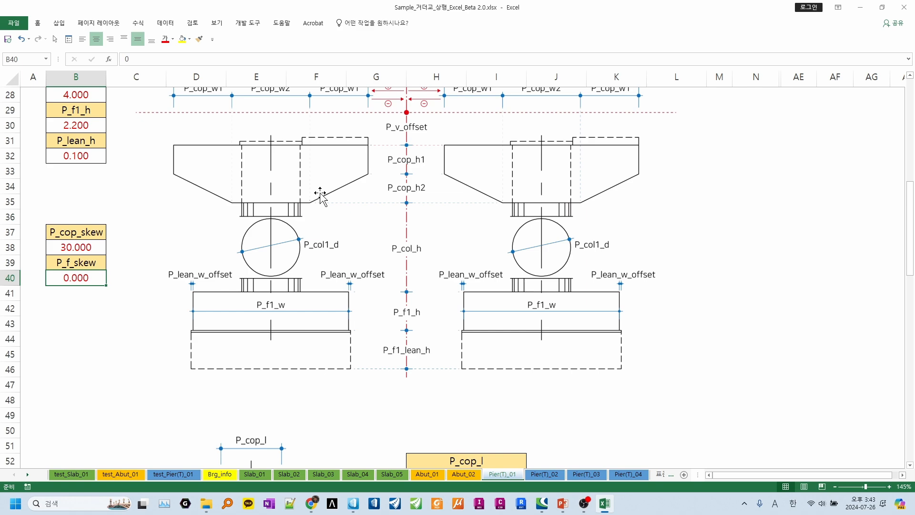
Read the pier side-view dimensions P_cop_l, P_f1_l and P_lean_l_offset in Pier(T)_01.
scroll(158, 322, down, 9)
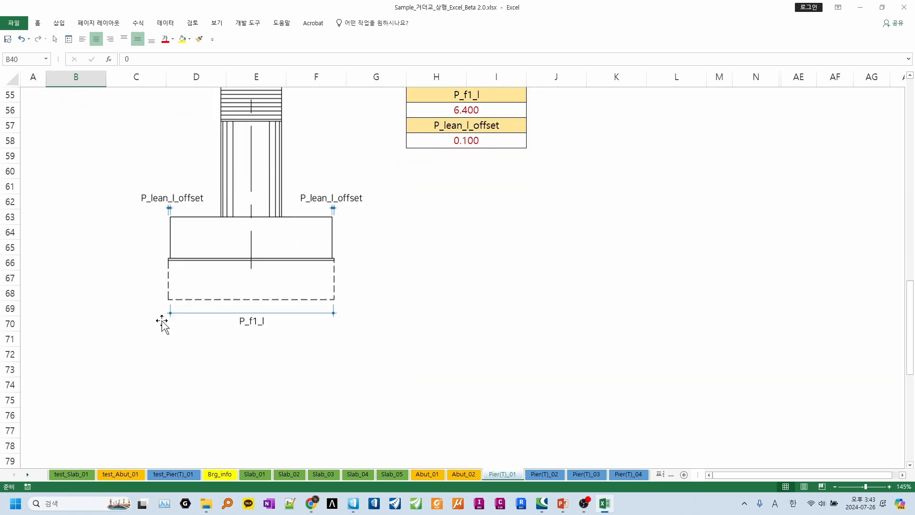
scroll(181, 329, up, 2)
scroll(445, 159, up, 2)
scroll(454, 351, down, 2)
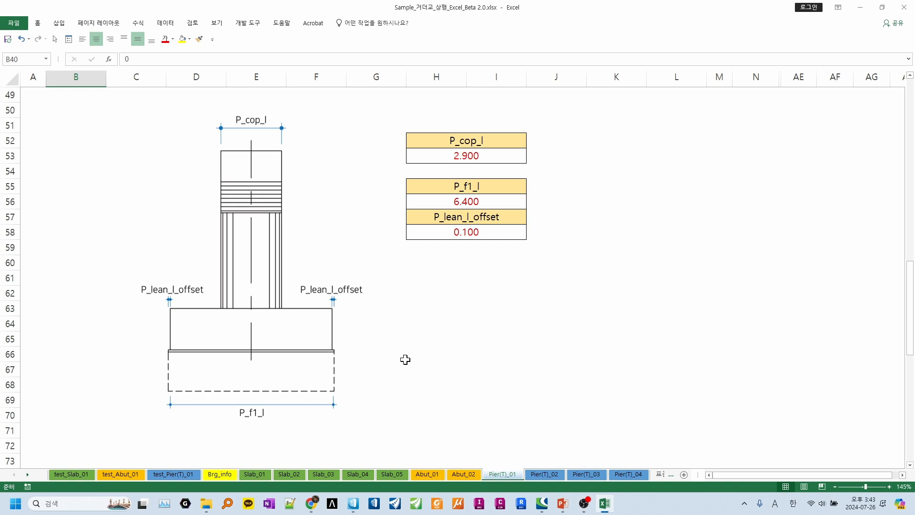
Switch to PowerPoint and run the slide show from slide 29 with the display set to duplicate the show.
click(563, 503)
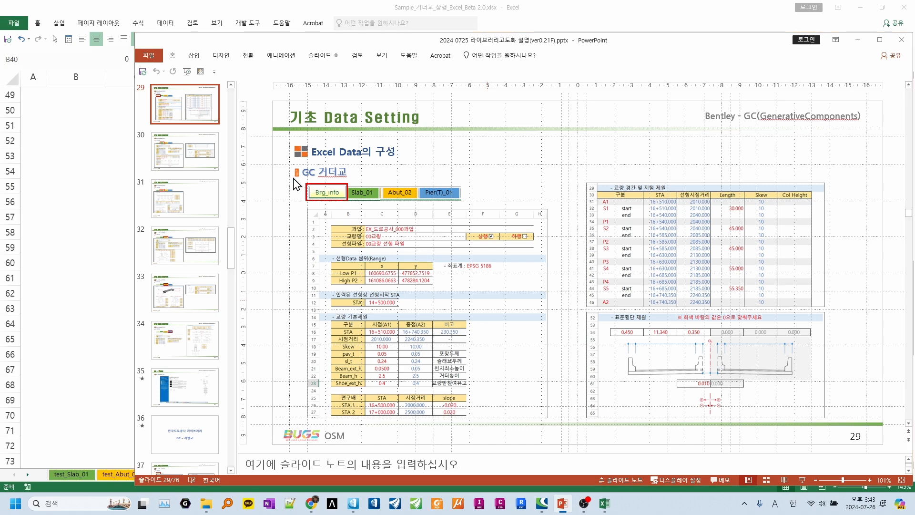
key(shift+F5)
click(145, 14)
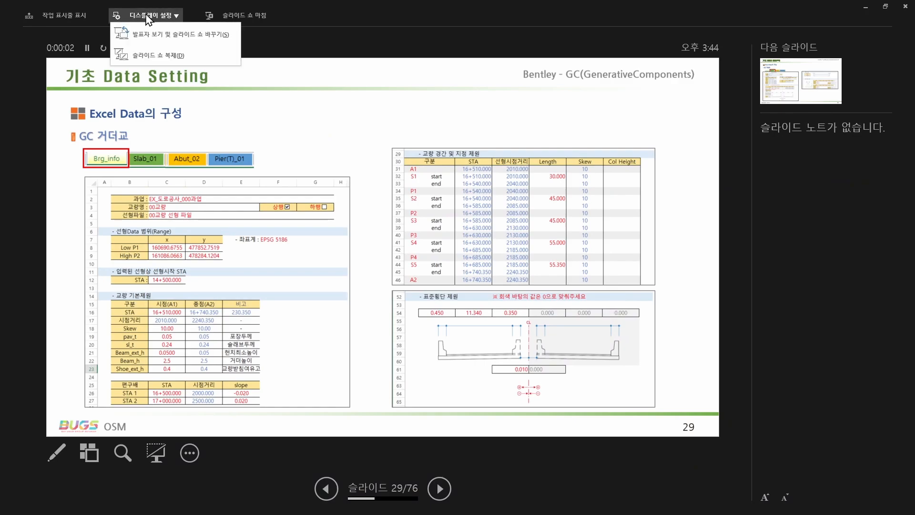
click(147, 55)
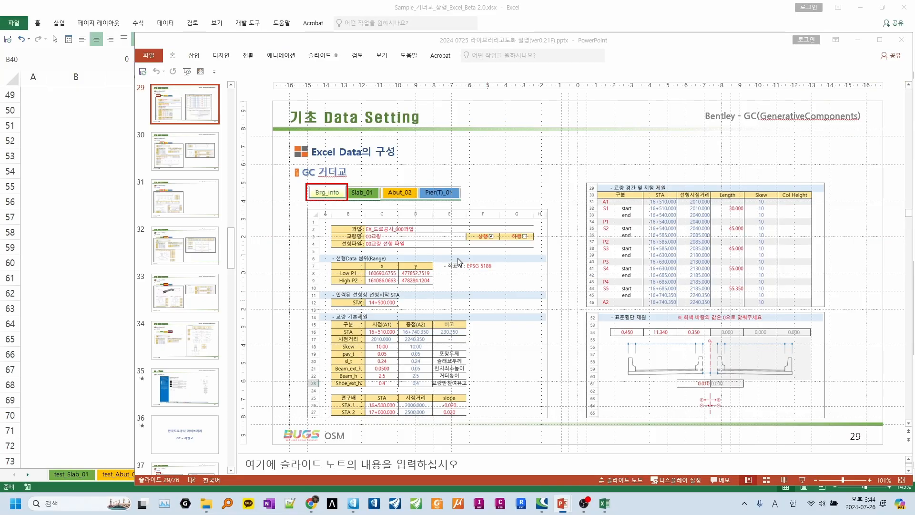
key(shift+F5)
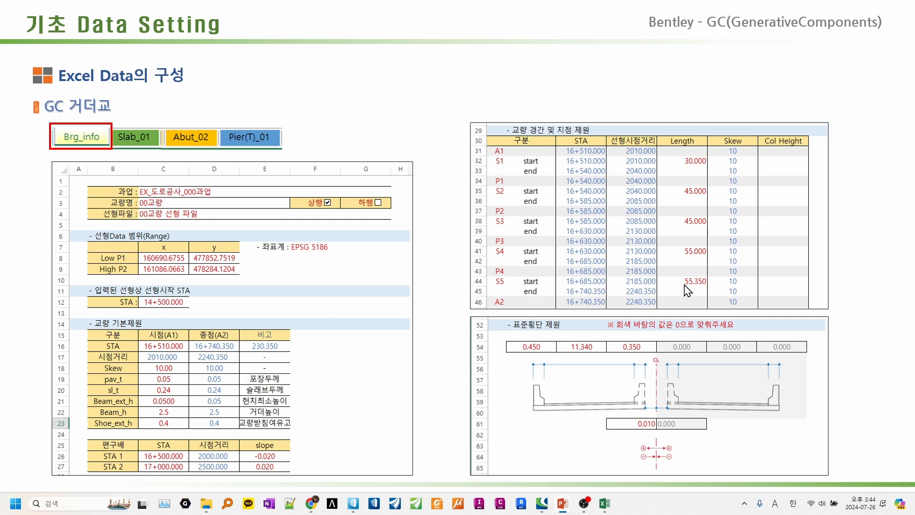
Advance through the Excel Data의 구성 slides for Slab_01, Abut_02 and Pier(T)_01 to the OpenBuildings Designer demo video.
click(685, 285)
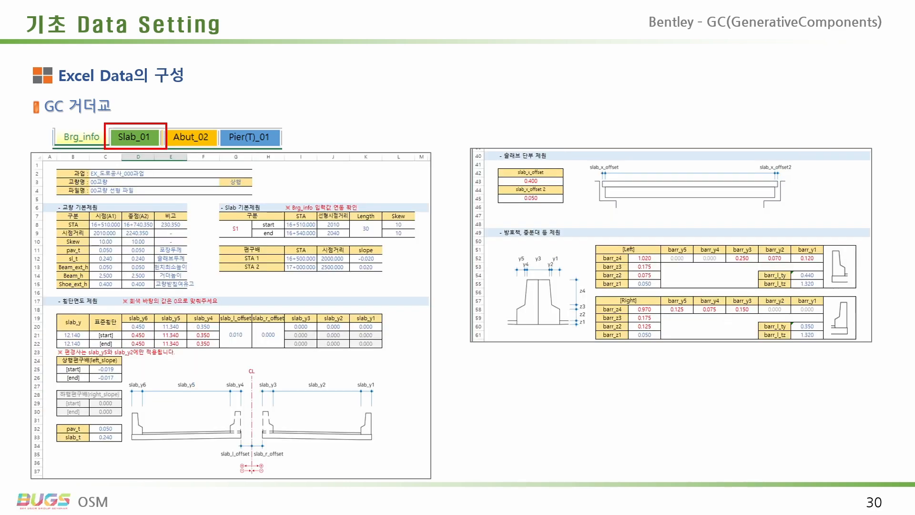
key(Right)
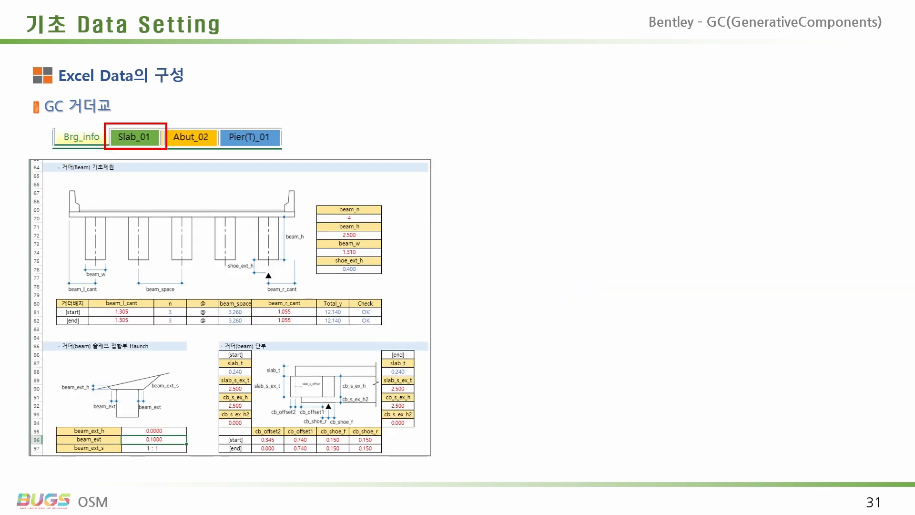
key(Right)
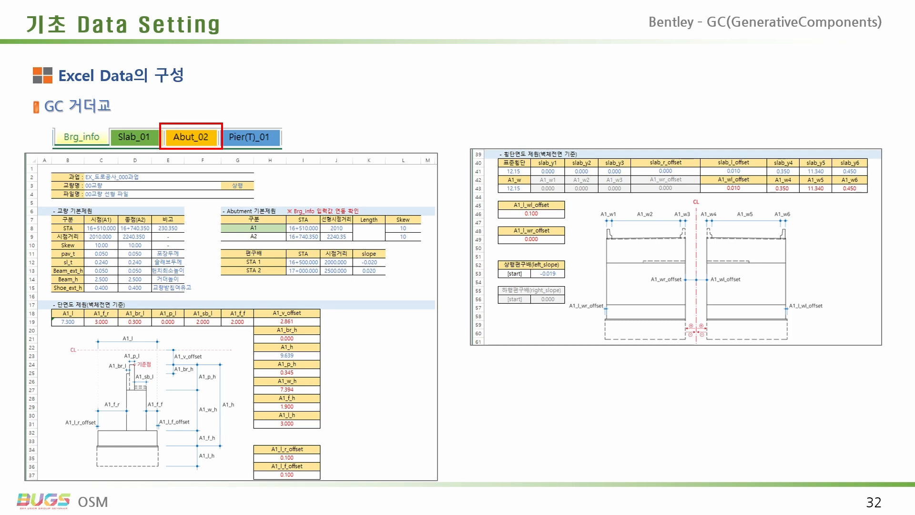
key(Right)
key(Right)
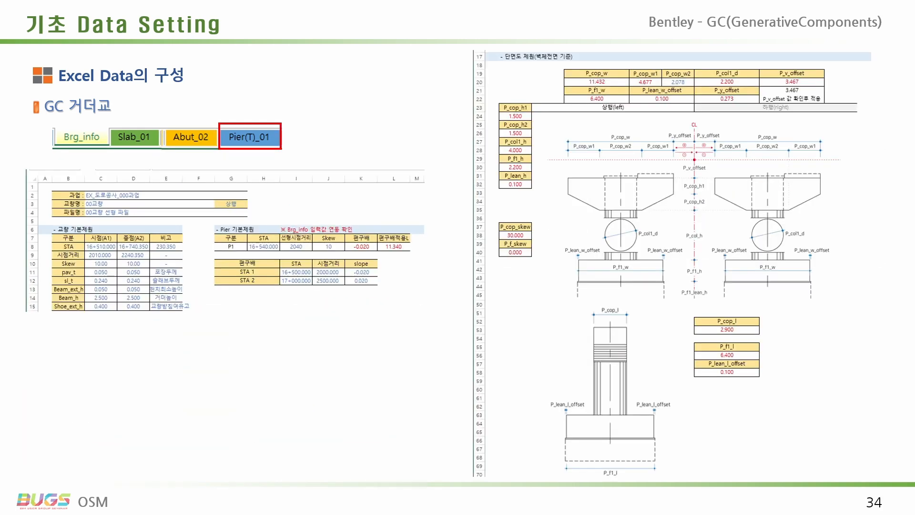
key(Right)
key(Right)
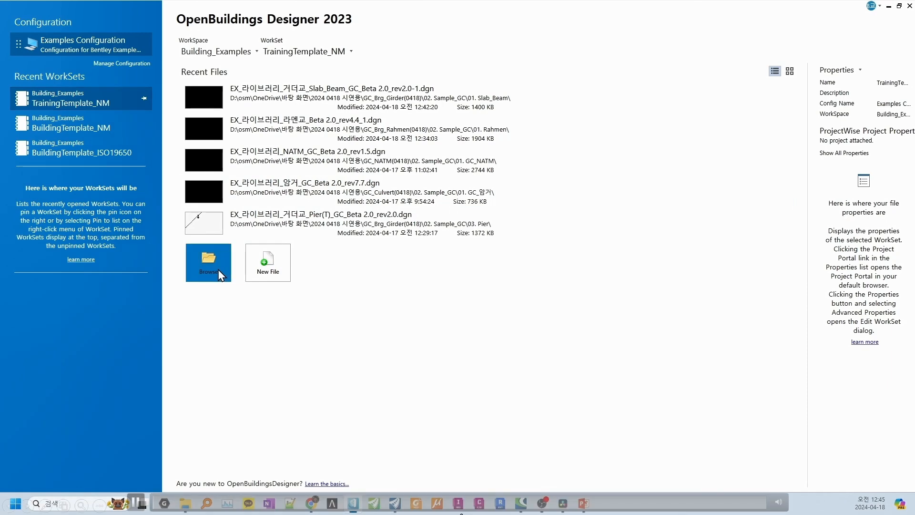
Skip ahead in the demo video through the Brg_info and pier sheets to the test_Slab_01 sheet.
mouse_move(239, 509)
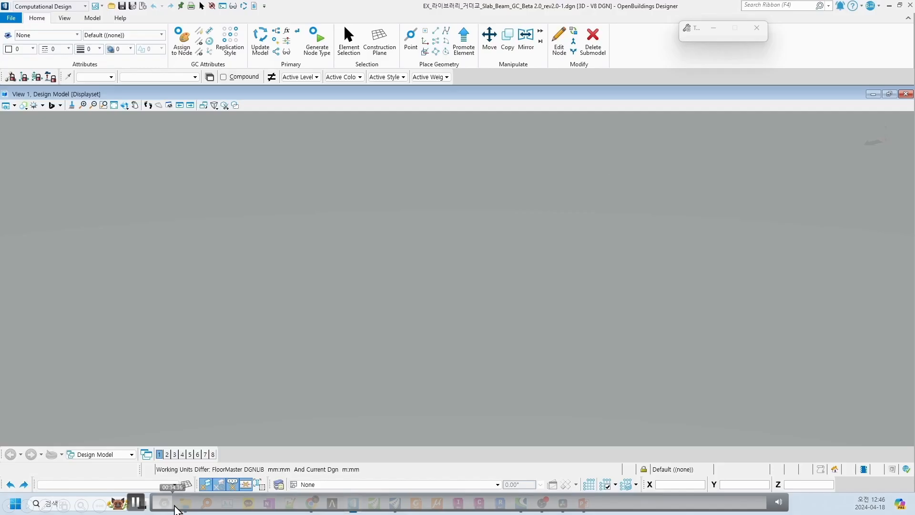
click(191, 507)
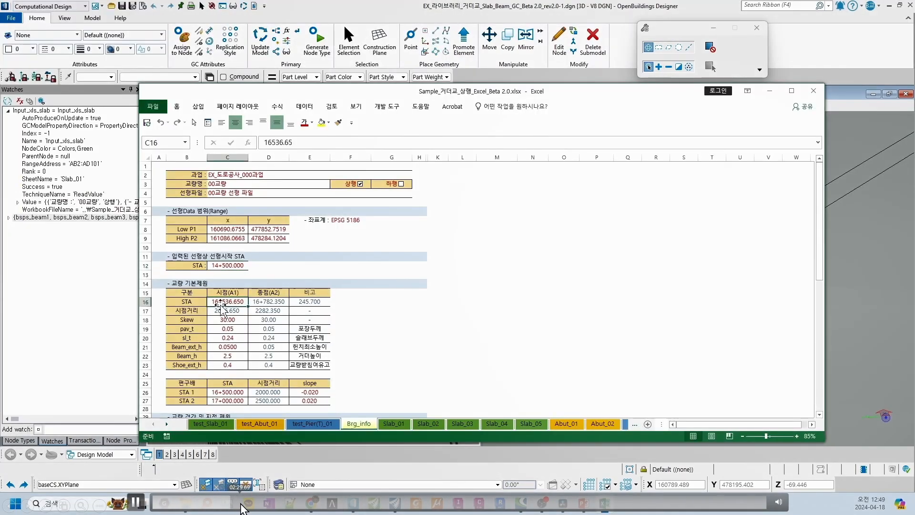
click(256, 504)
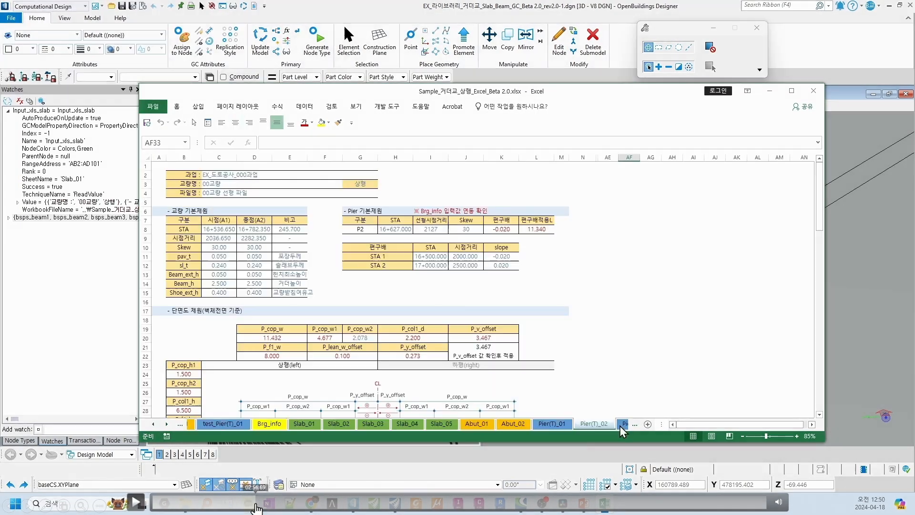
click(279, 505)
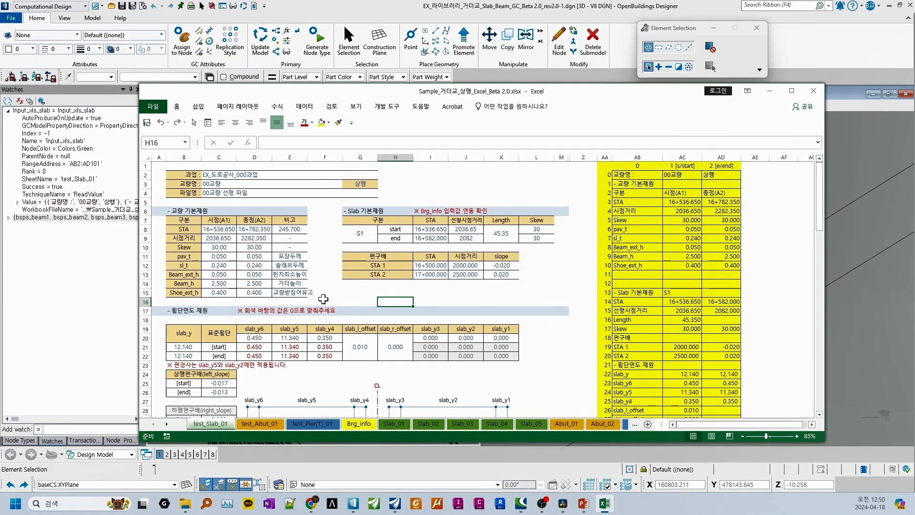
Review the video's walkthrough of the test_Slab_01 data and the generated slab and beam model.
mouse_move(273, 505)
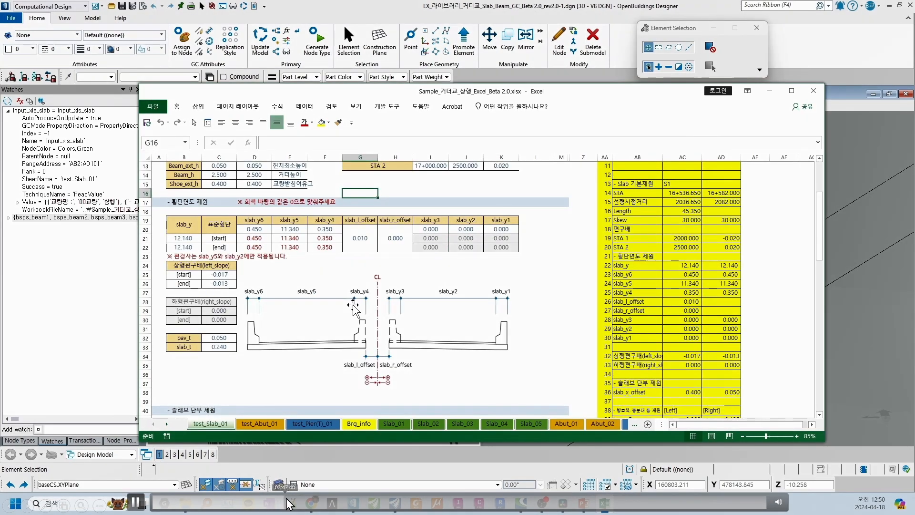
click(289, 500)
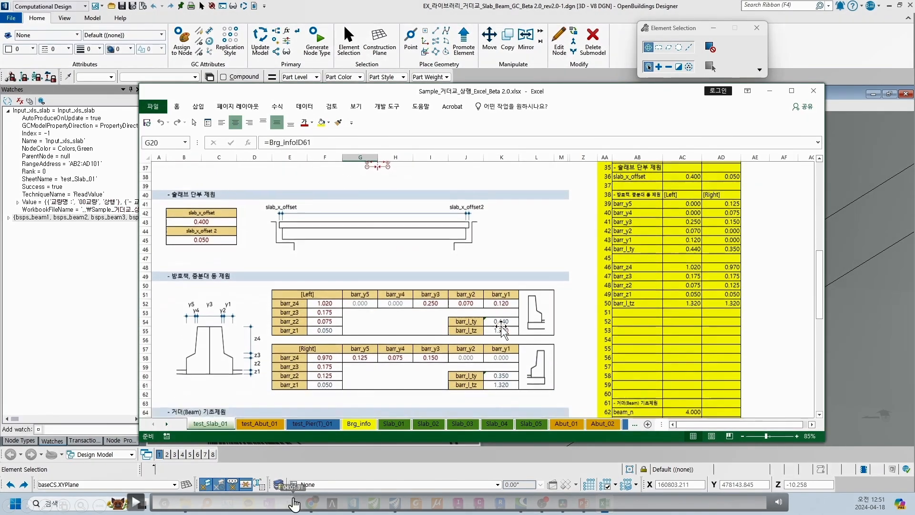
click(301, 499)
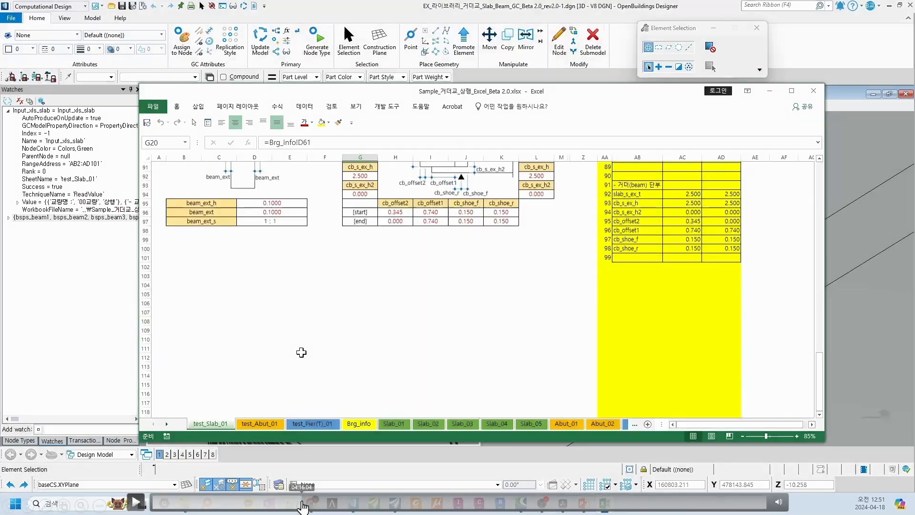
click(308, 503)
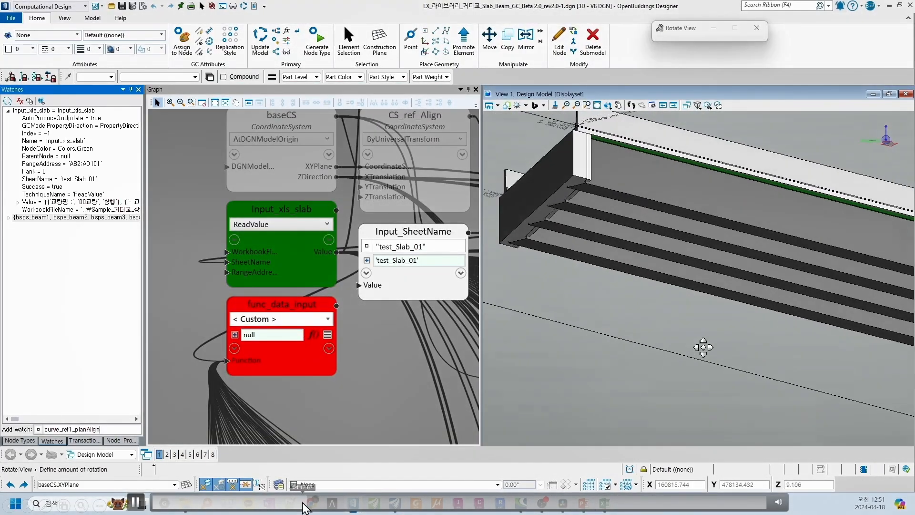
click(303, 503)
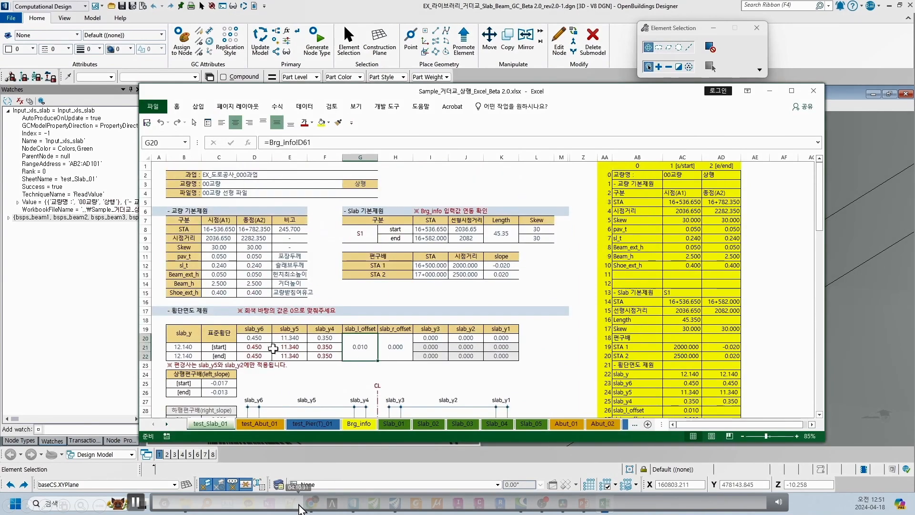
click(300, 506)
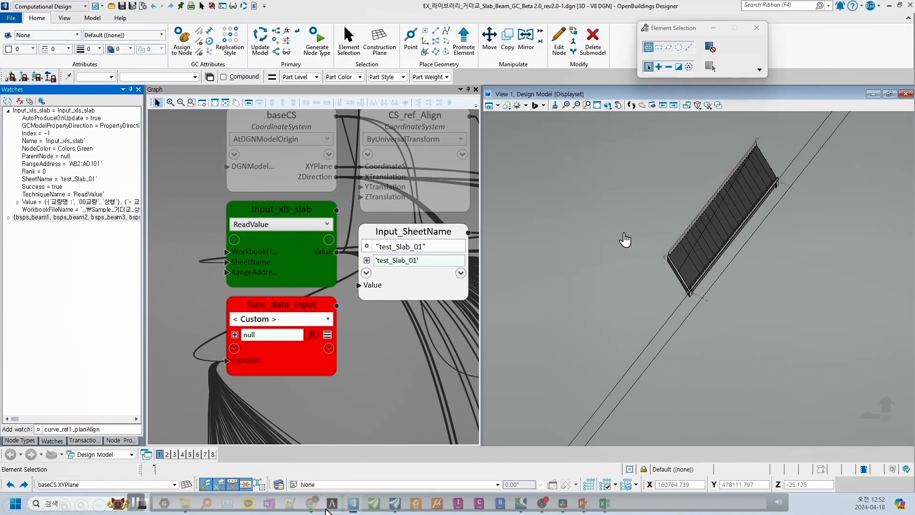
Switch to the Excel workbook and select the 시점(A1) STA value under 교량 기본제원 in Brg_info.
click(603, 504)
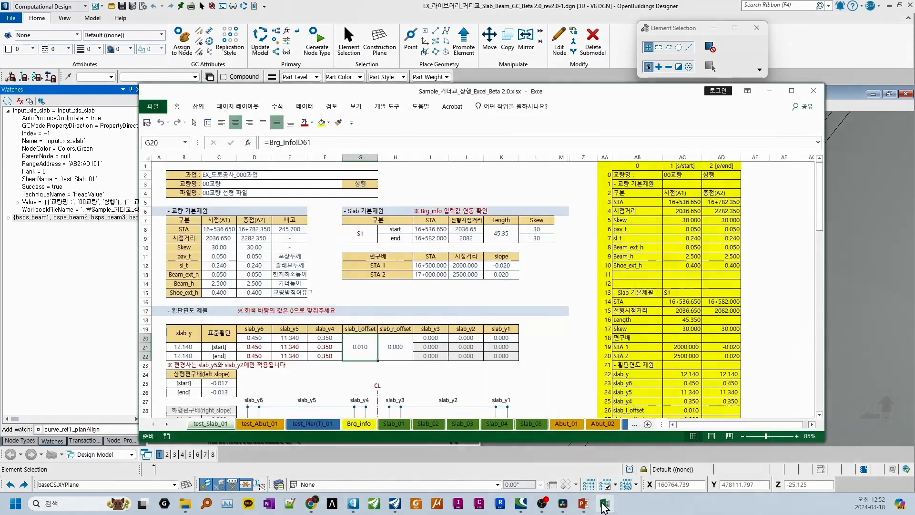
click(361, 424)
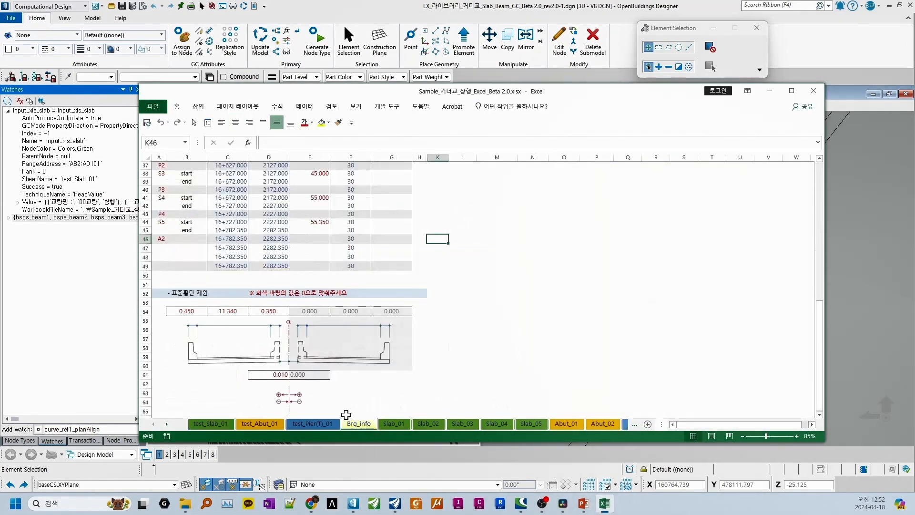
scroll(191, 348, up, 12)
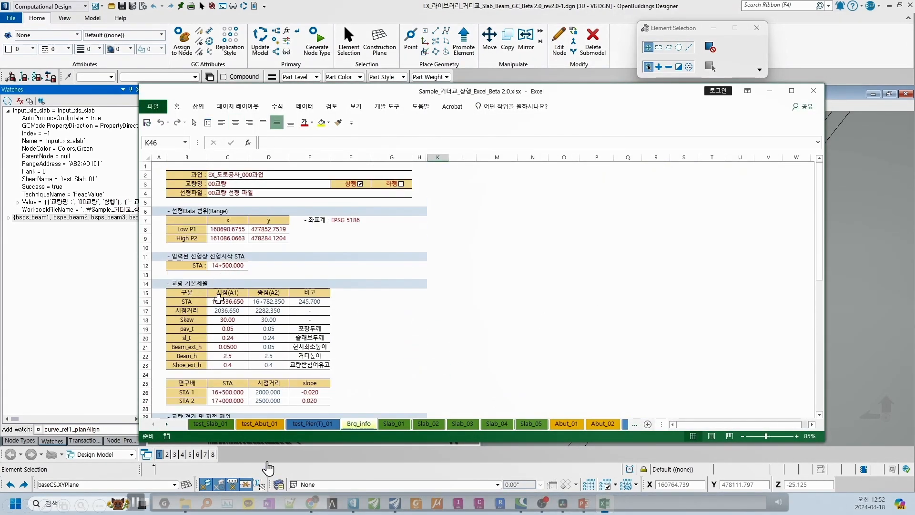
click(218, 302)
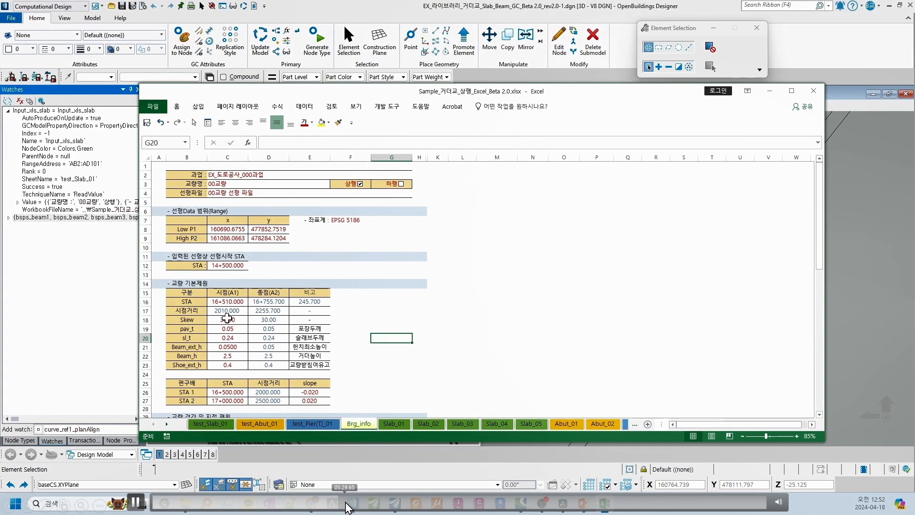
Select the 시점(A1) Skew value in Brg_info and examine the linked slab length in test_Slab_01 and the slab model's end.
click(227, 319)
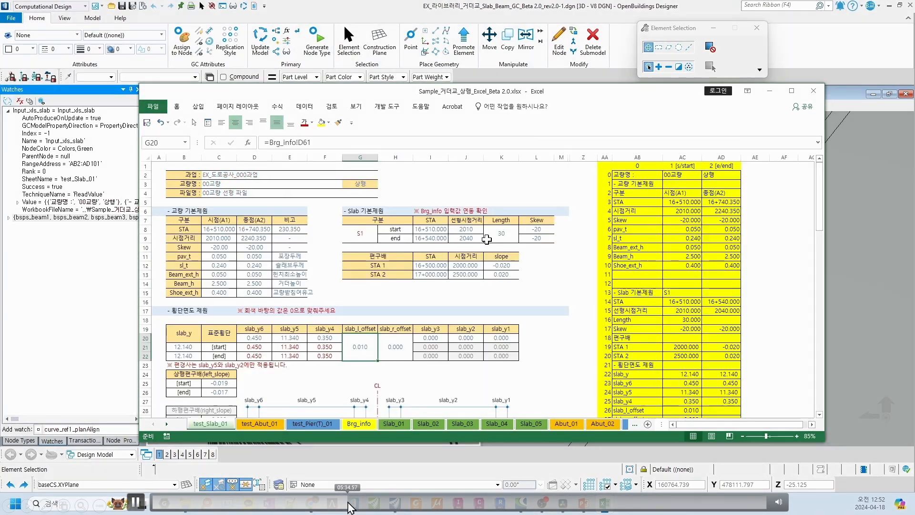
click(501, 238)
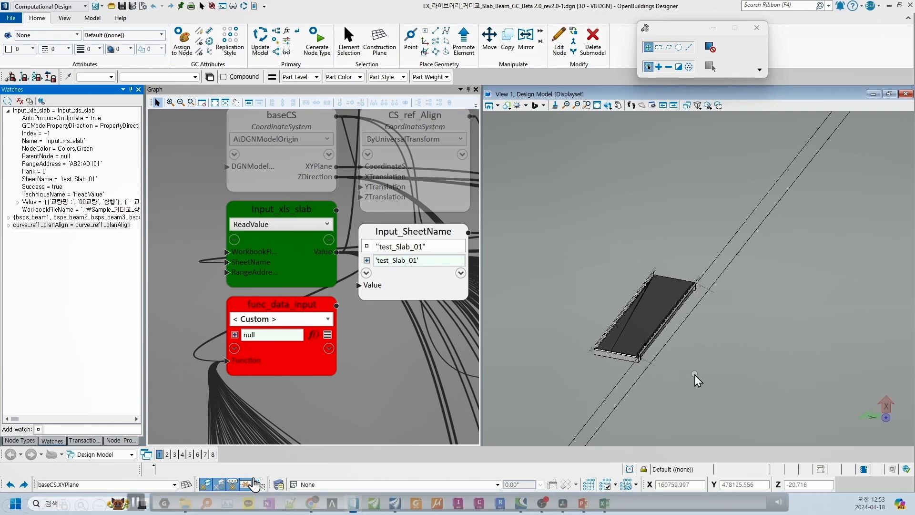
shift+middle_drag(628, 407, 803, 348)
scroll(772, 327, up, 5)
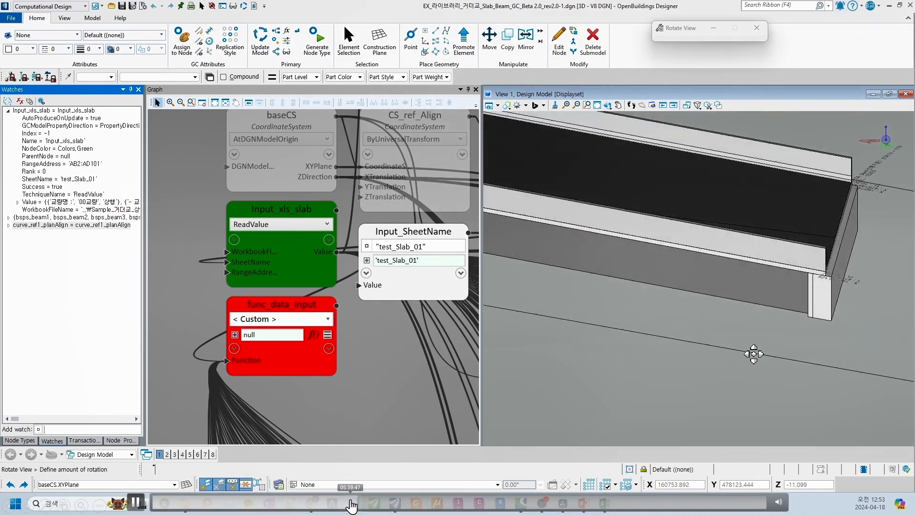
Rewind the demo video to the Brg_info span data and return to the generated slab model.
click(348, 502)
click(347, 503)
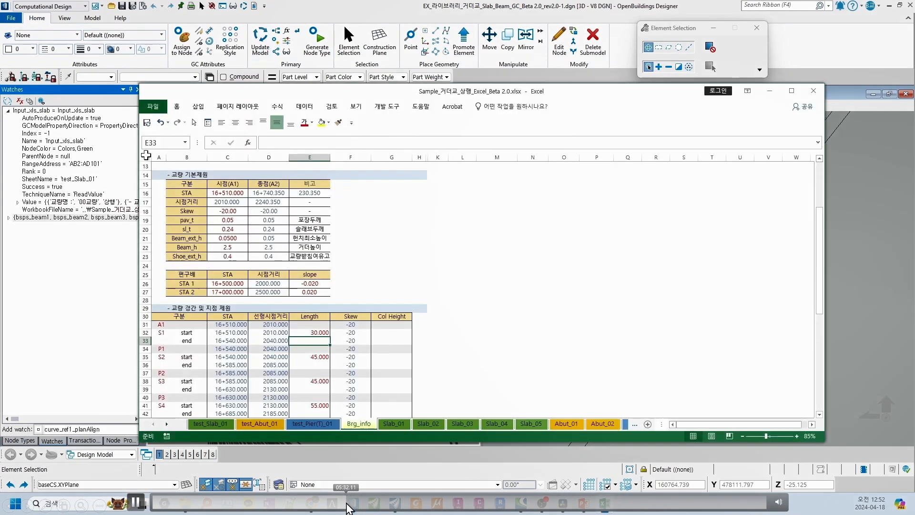
click(355, 504)
click(353, 504)
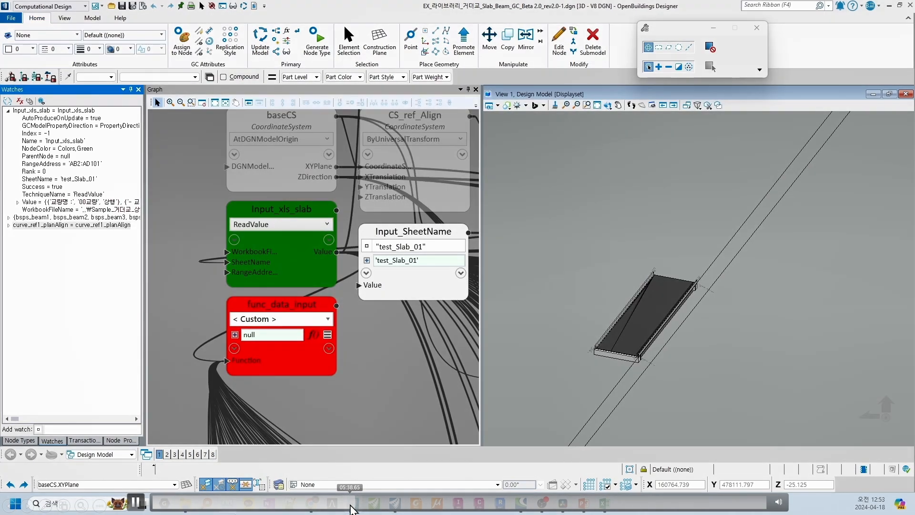
click(351, 505)
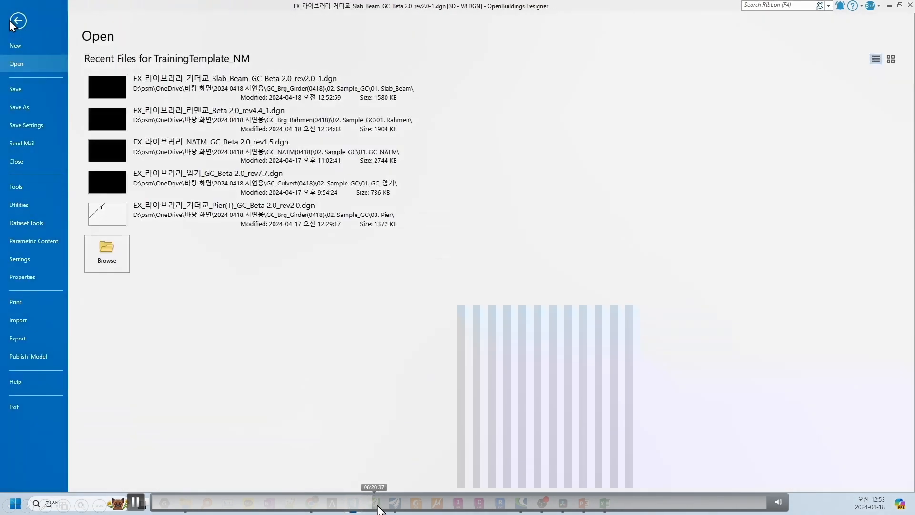
Skip ahead in the demo video to the abutment model driven by the Abut_01 and test_Abut_01 sheets.
drag(377, 505, 504, 508)
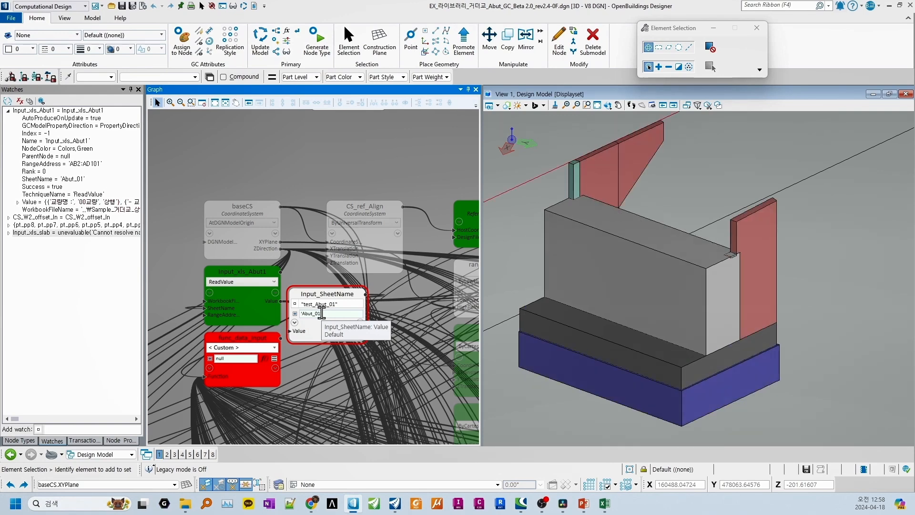
mouse_move(614, 512)
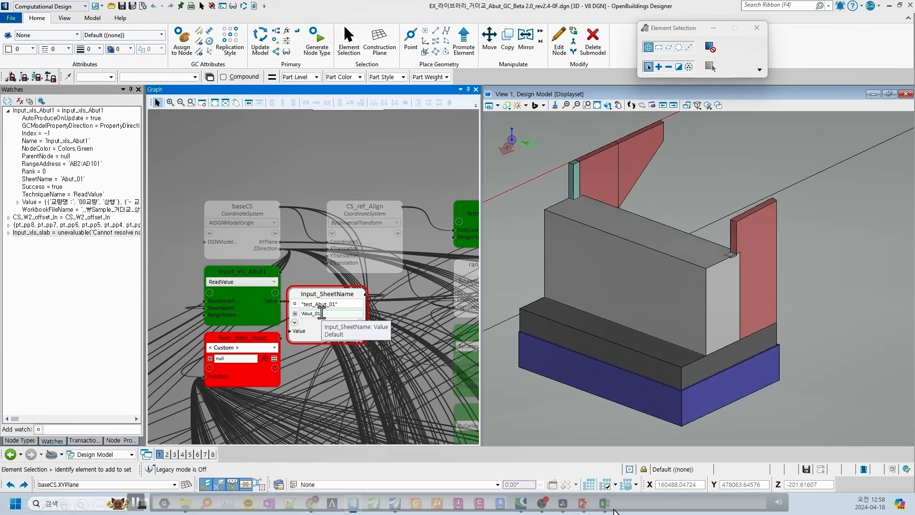
click(514, 508)
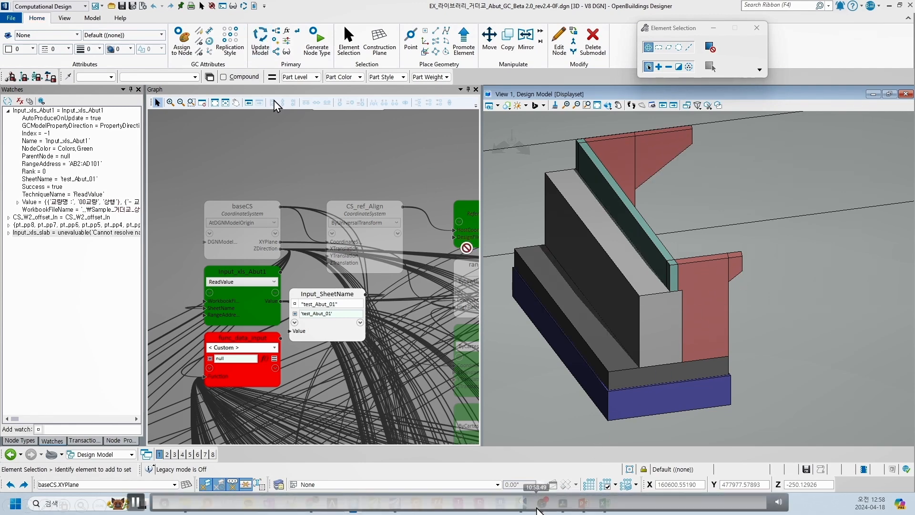
Skip ahead in the demo video through the Pier(T) file, its Pier(T)_01 sheet and the pier model.
click(544, 505)
click(555, 502)
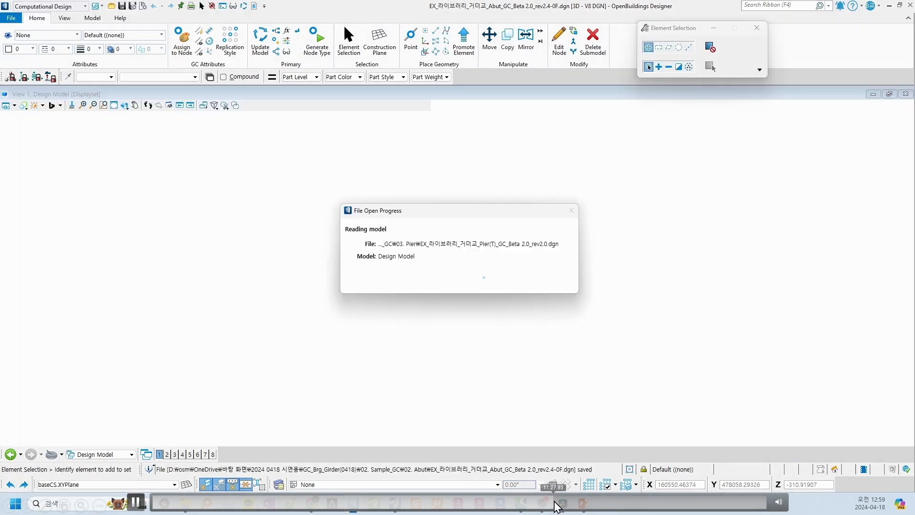
click(576, 502)
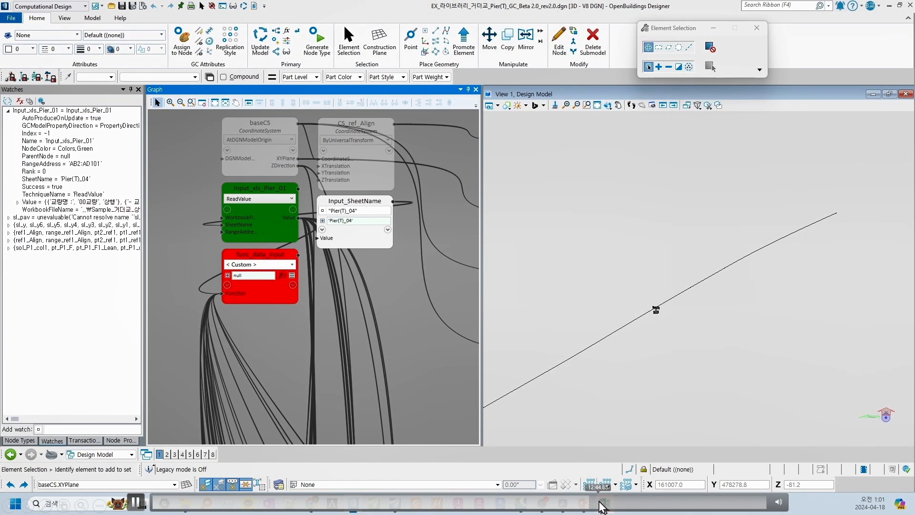
click(602, 504)
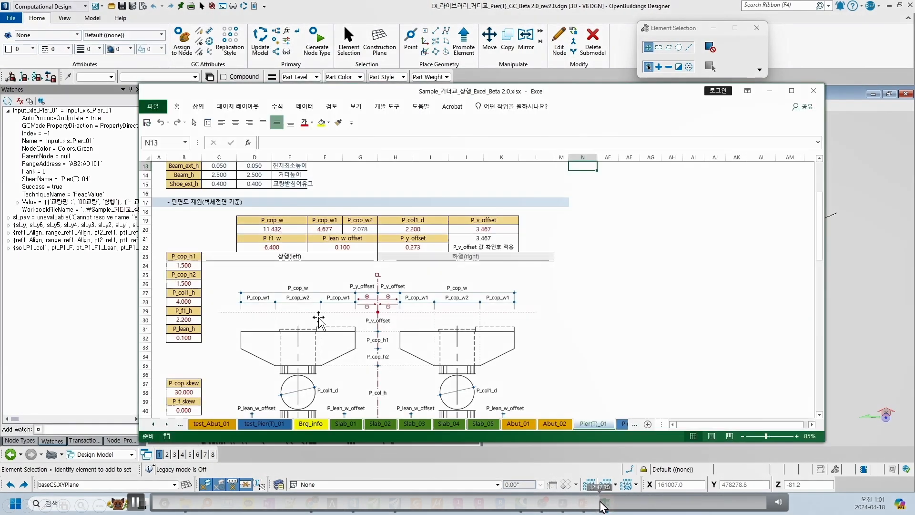
click(620, 504)
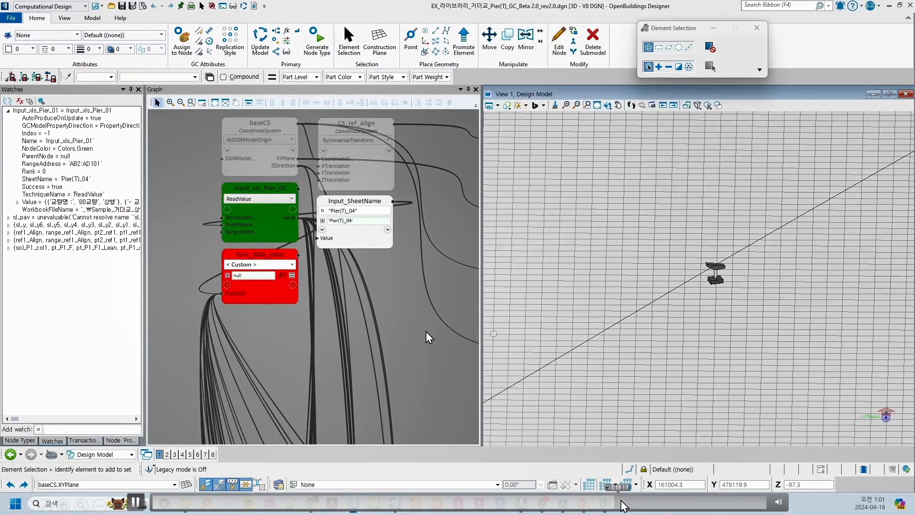
click(627, 500)
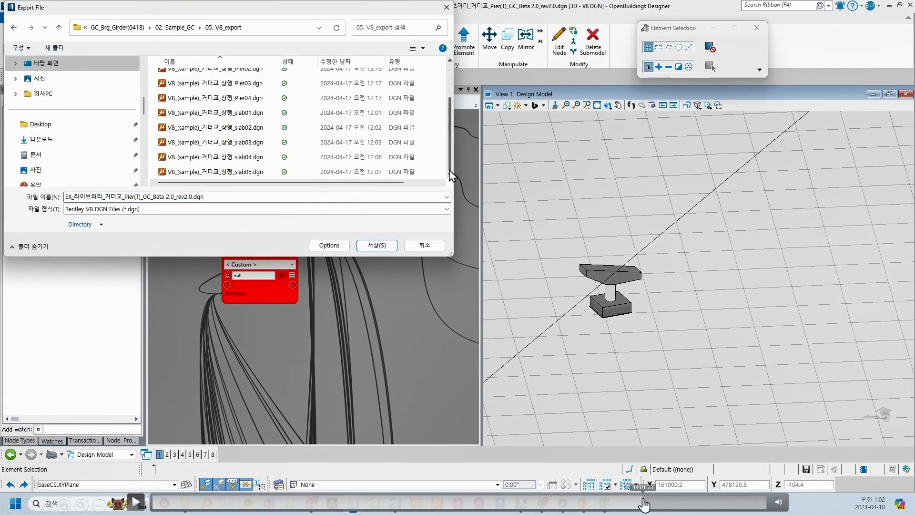
Skip past the V8 DGN export in the demo video to the OpenRoads Designer file 00거더교(only_Ref)_ORD.dgn.
click(643, 499)
click(648, 501)
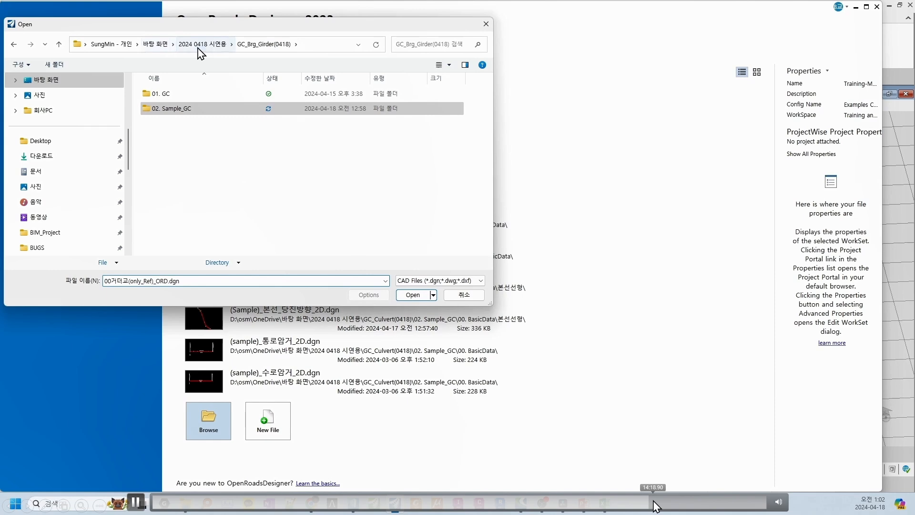
click(653, 500)
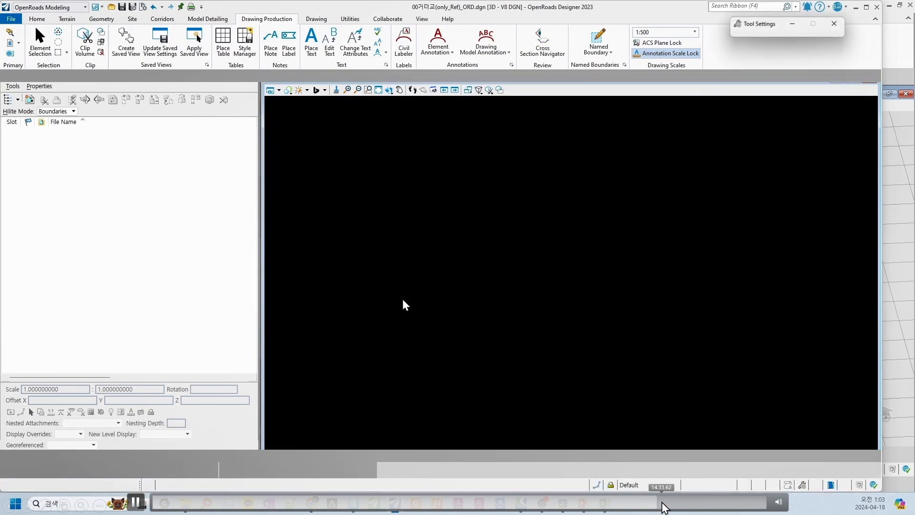
click(669, 503)
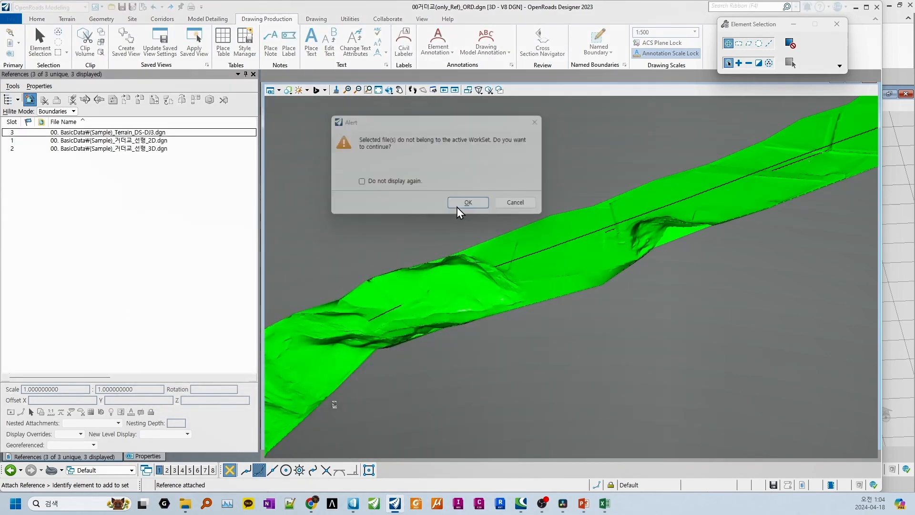
Confirm attaching the Abut01 and Abut02 V8 DGN files as references to the terrain and alignment model.
click(456, 207)
scroll(733, 237, up, 8)
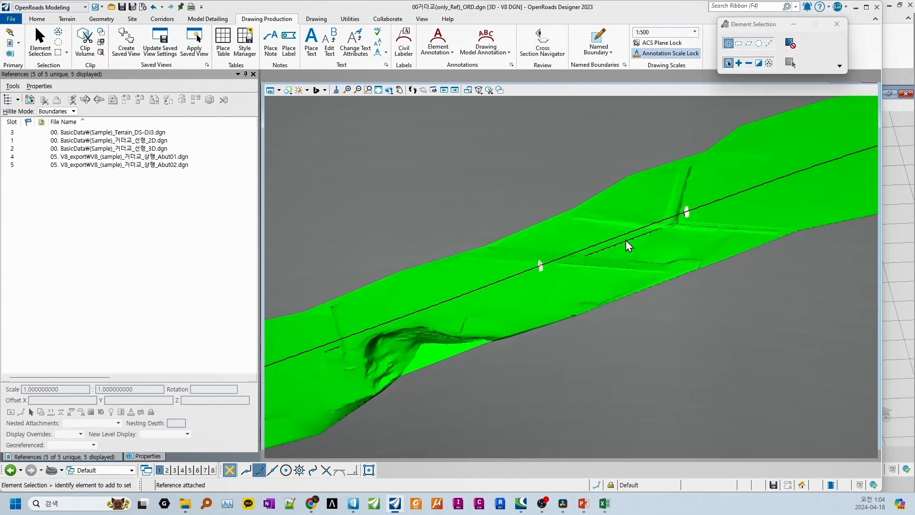
shift+middle_drag(536, 310, 608, 345)
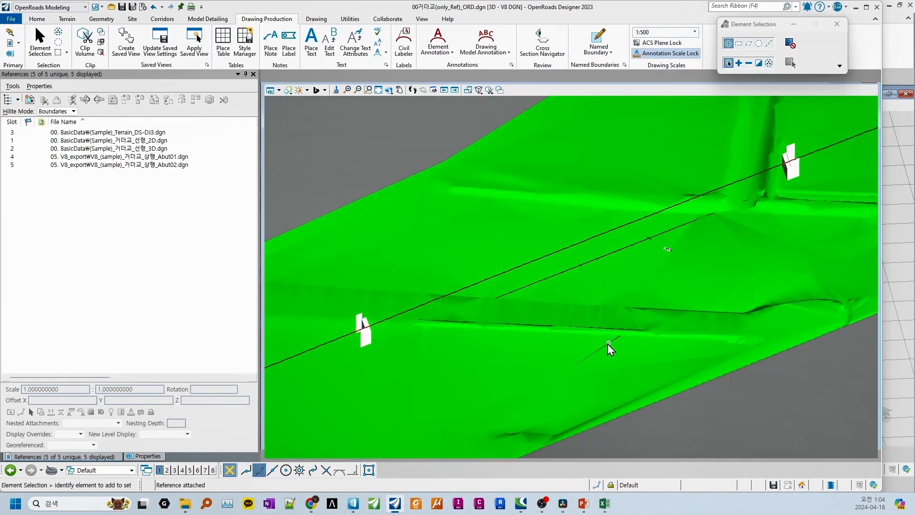
Attach Pier01 through Pier04 from the 05. V8_export folder as references, accepting the WorkSet alert.
click(83, 202)
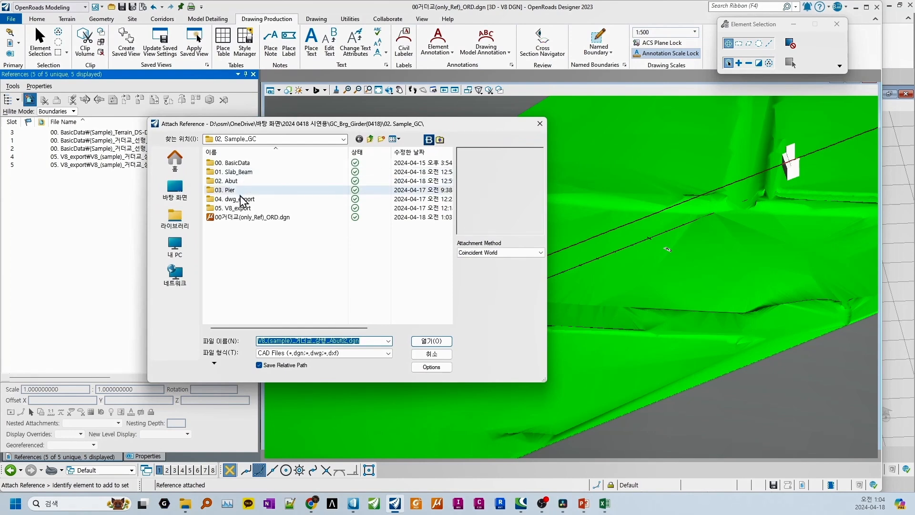
click(237, 209)
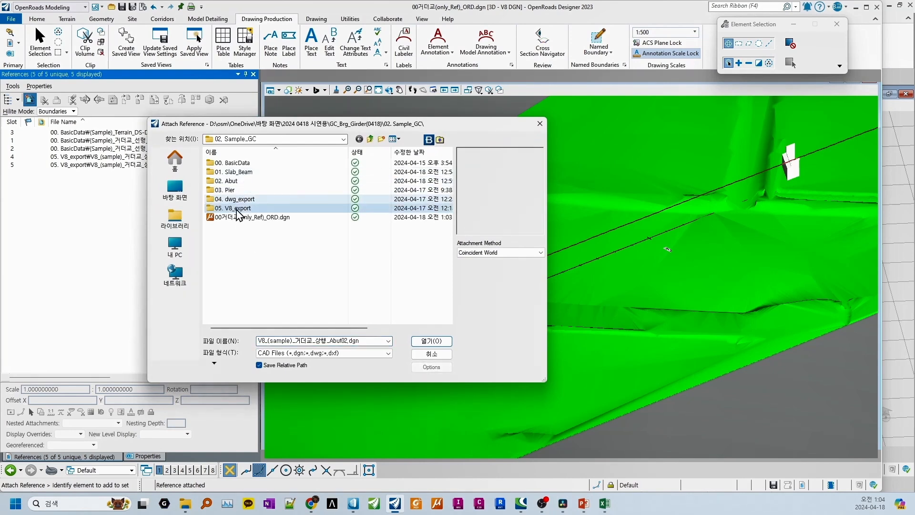
double_click(237, 210)
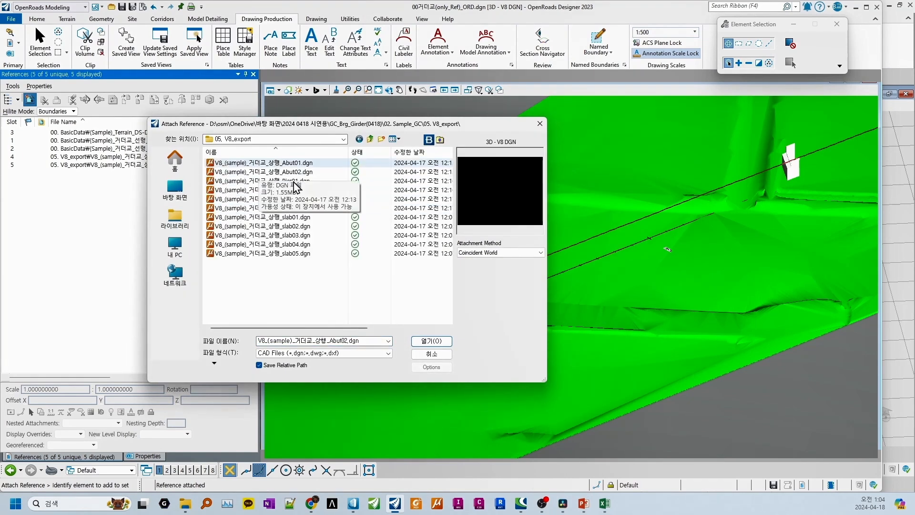
click(295, 181)
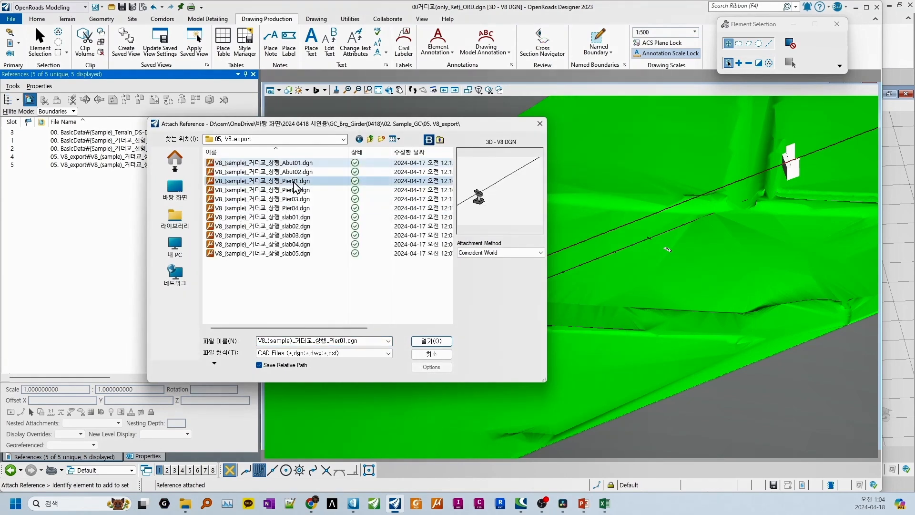
shift+click(294, 208)
click(431, 341)
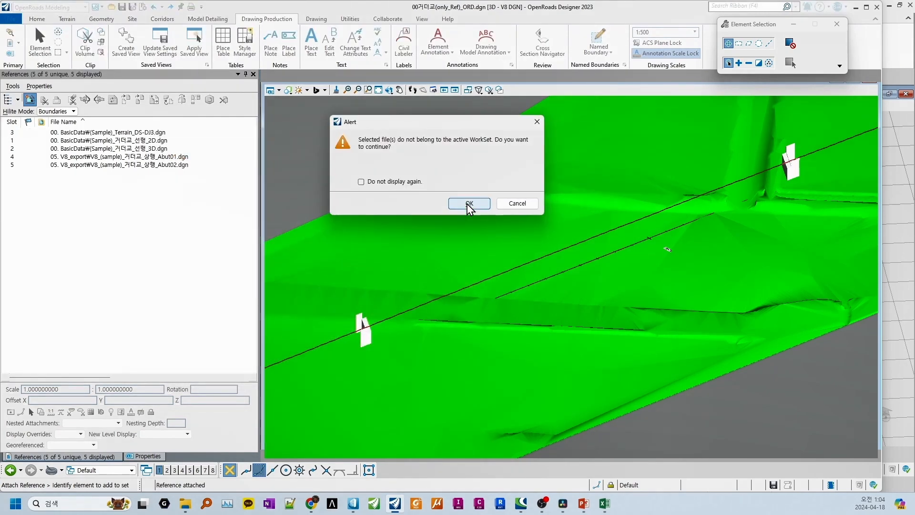
click(469, 203)
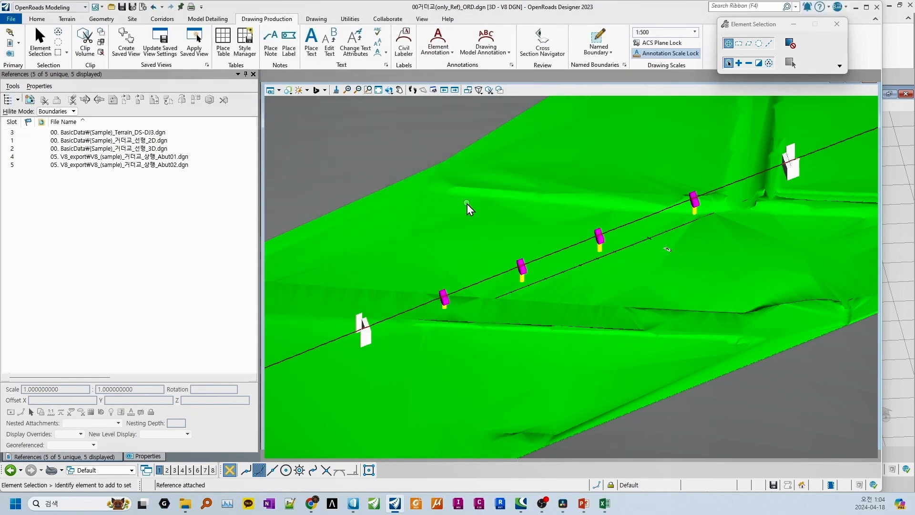
Attach slab01 through slab05 from the 05. V8_export folder as references, accepting the WorkSet alert.
shift+middle_drag(470, 304, 660, 343)
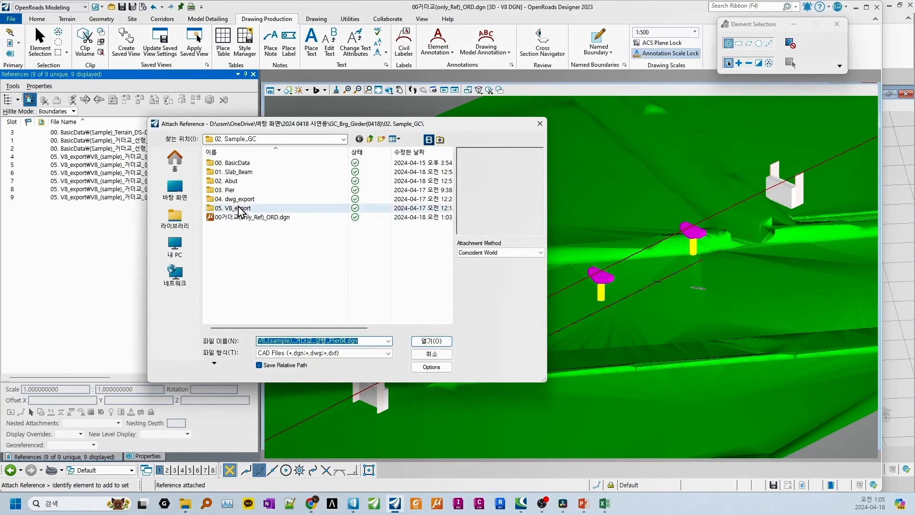
double_click(238, 208)
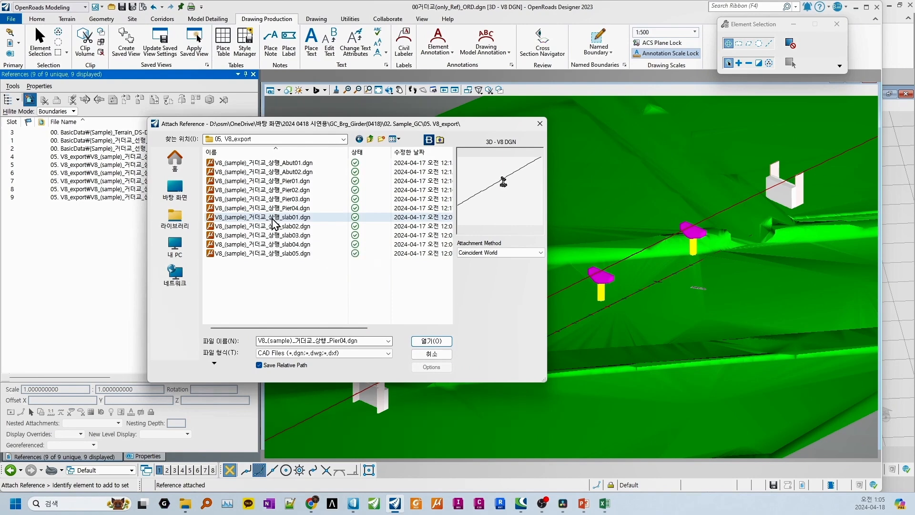
click(274, 217)
shift+click(285, 253)
click(418, 339)
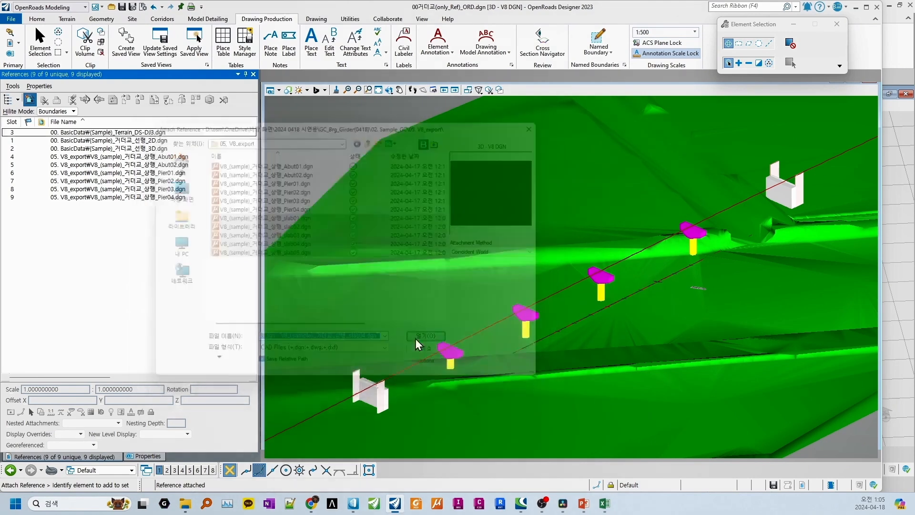
click(458, 207)
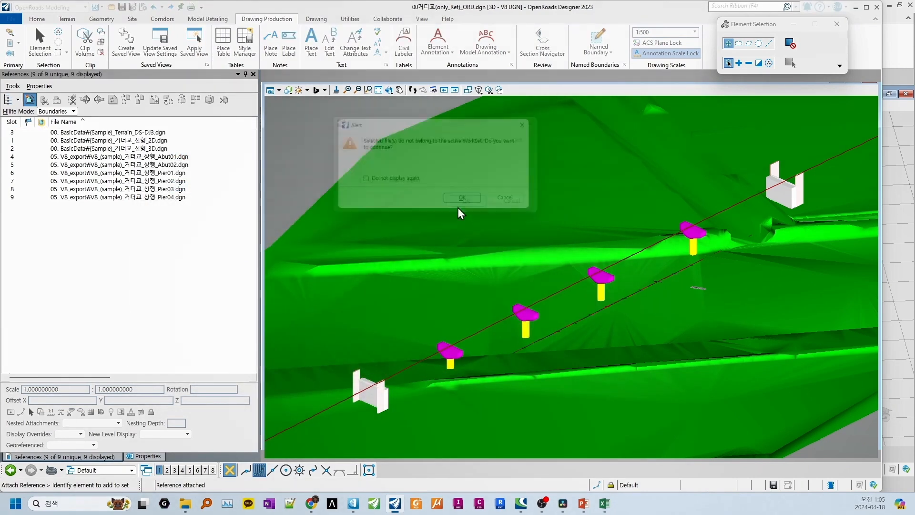
click(457, 207)
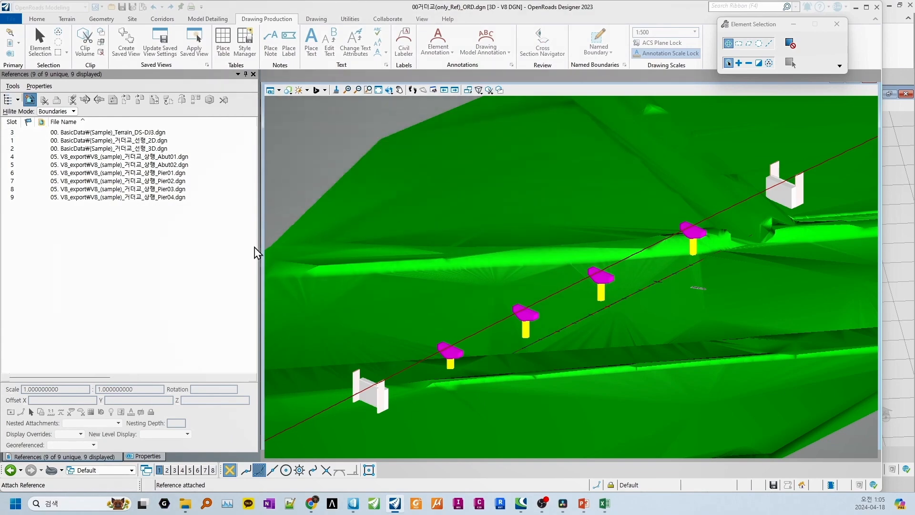
Inspect the assembled bridge's slabs, piers and abutments against the terrain from several angles.
shift+middle_drag(413, 352, 478, 311)
scroll(455, 431, up, 3)
middle_drag(668, 241, 691, 241)
scroll(624, 284, down, 3)
middle_drag(417, 355, 609, 343)
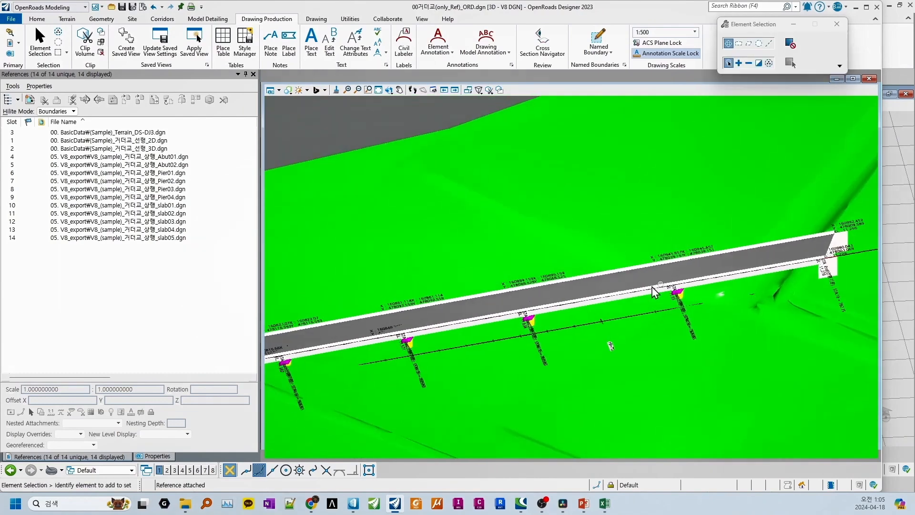
scroll(608, 343, down, 1)
middle_drag(436, 343, 556, 310)
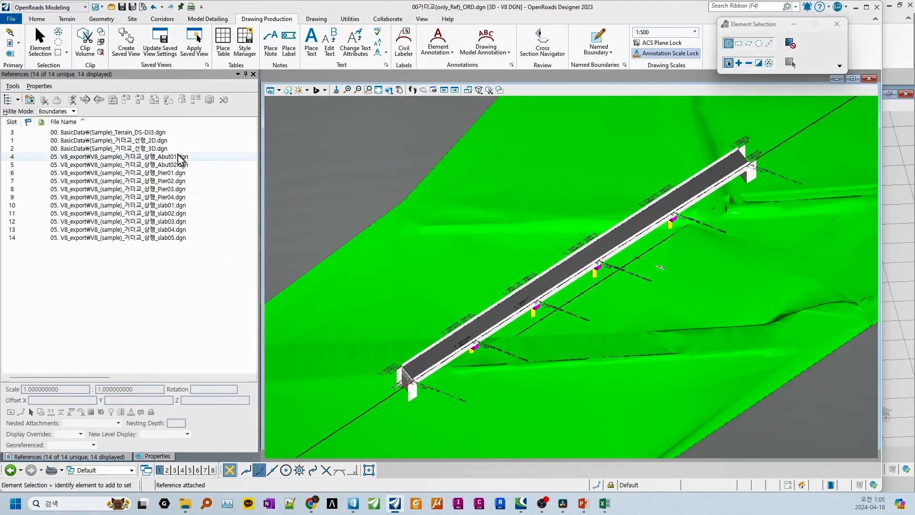
Export the assembled bridge as 00거더교(only_Ref)_ORD.dwg to the 04. dwg_export folder.
click(11, 19)
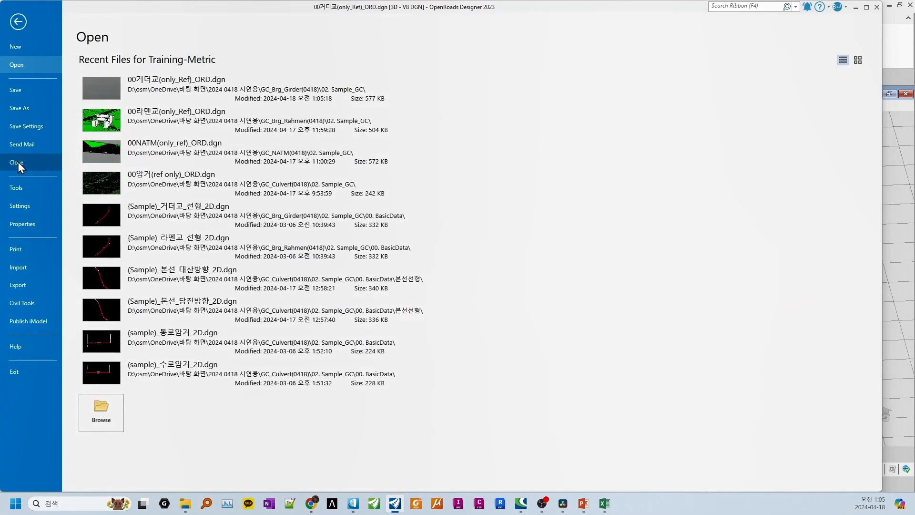
click(23, 285)
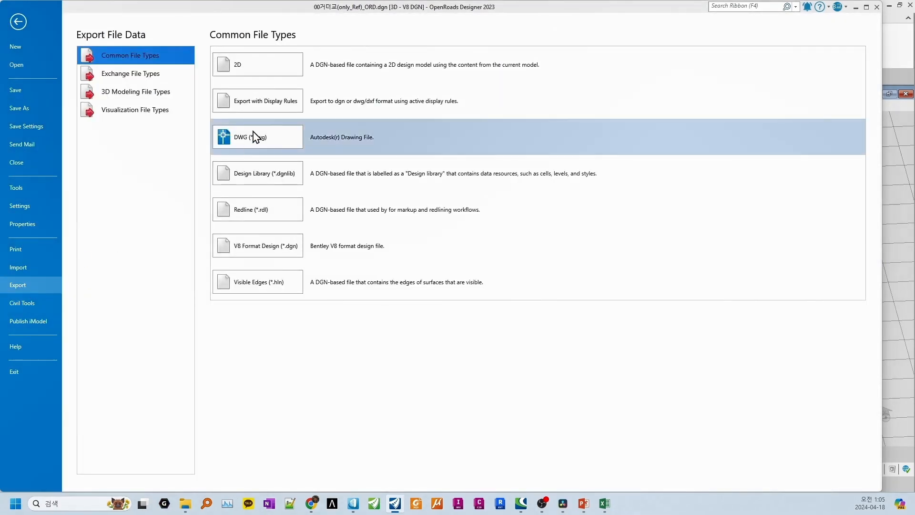
click(245, 137)
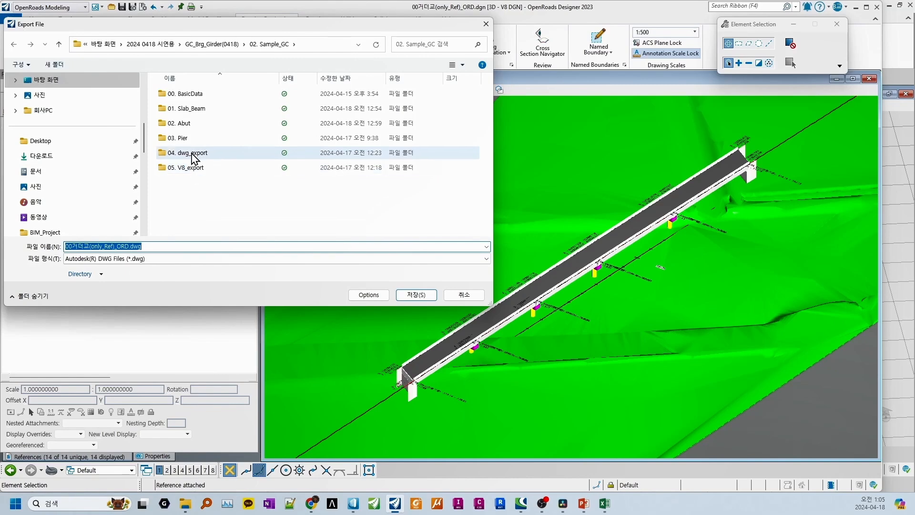
click(192, 154)
double_click(192, 154)
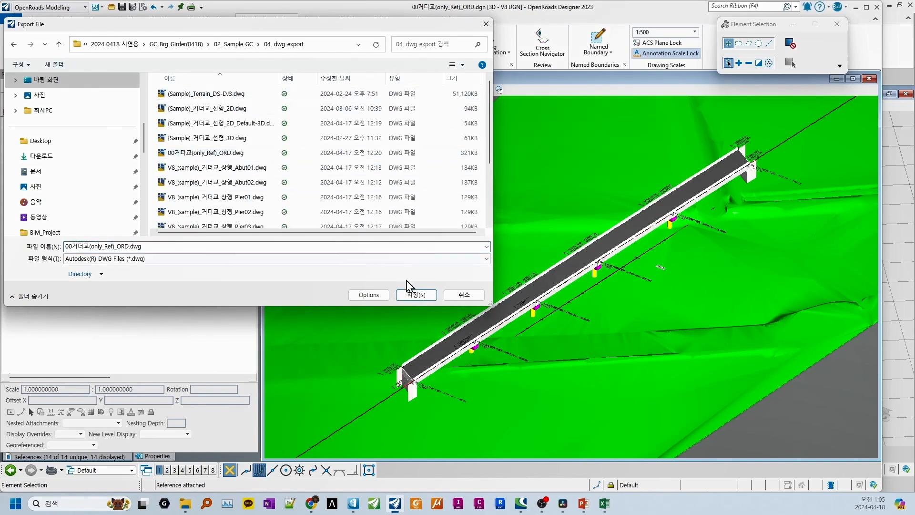
Cancel the DWG export and go up from the 02. DWG_export folder to 2024 0418 시연용 in File Explorer.
click(457, 297)
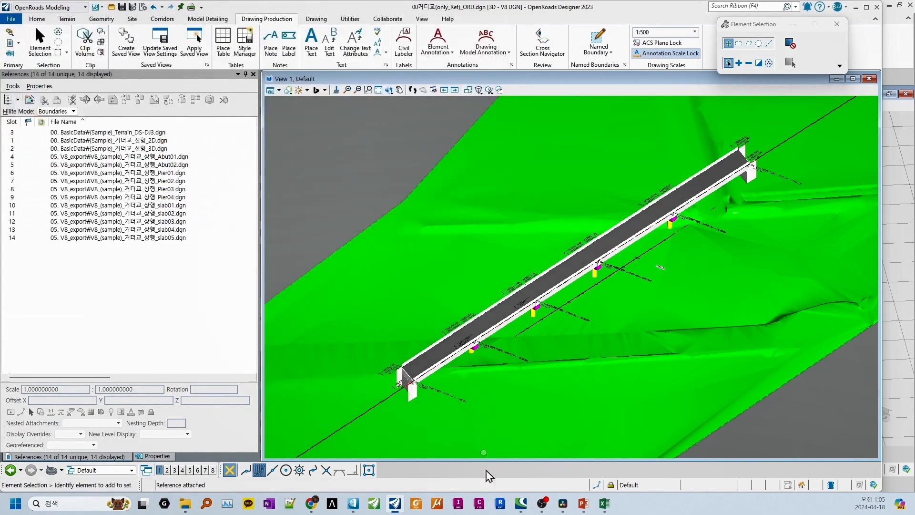
mouse_move(185, 508)
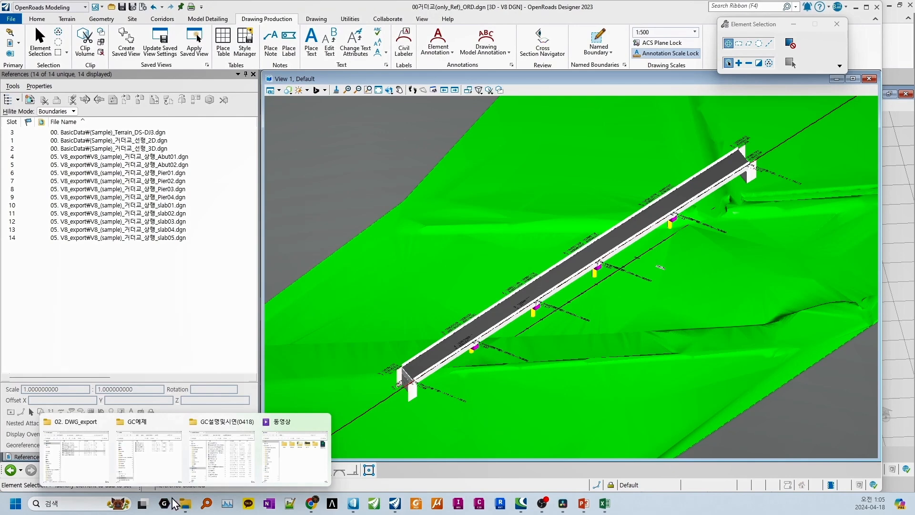
click(81, 464)
click(596, 131)
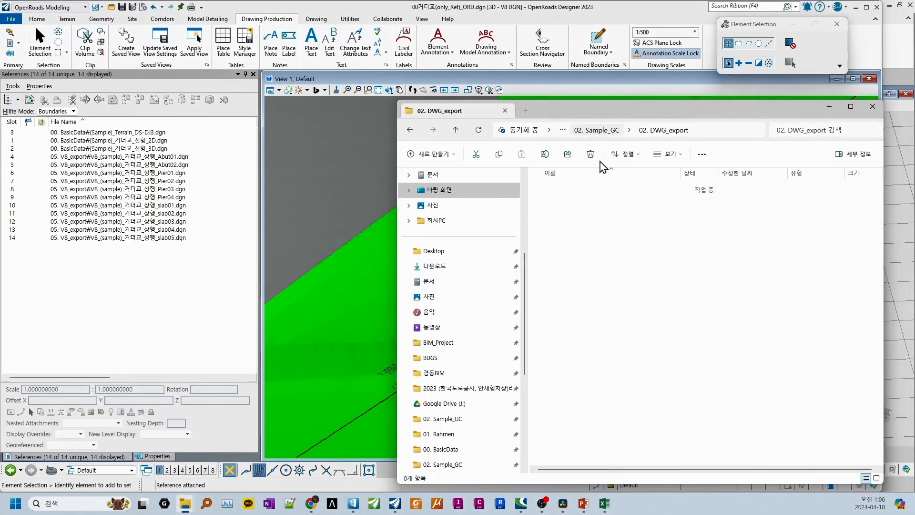
click(593, 132)
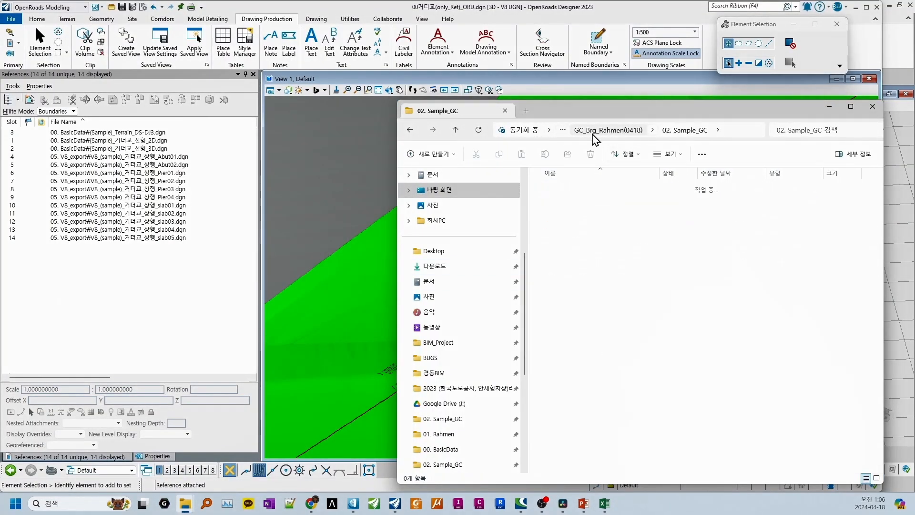
click(596, 130)
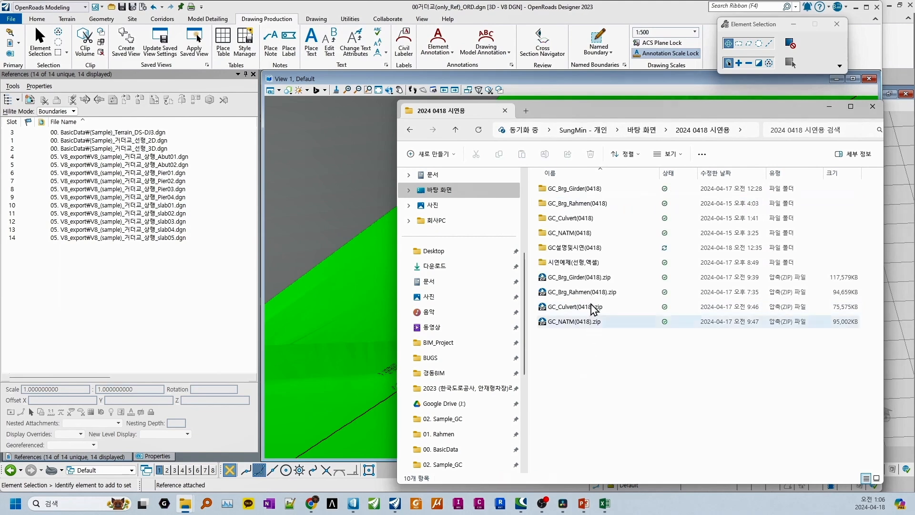
Open 00거더교(only_Ref)_ORD.dwg from the GC_Brg_Girder(0418) project's 02. Sample_GC / 04. dwg_export folder in DWG TrueView.
click(587, 191)
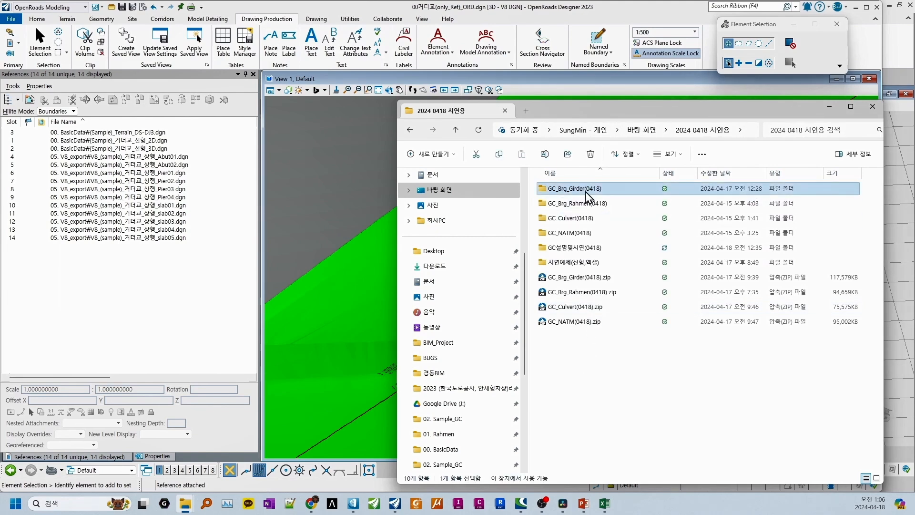
double_click(586, 192)
click(573, 206)
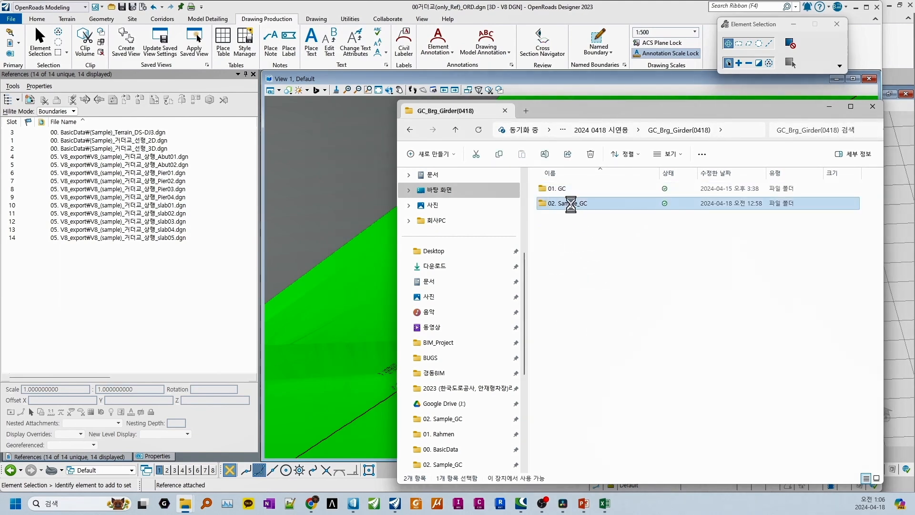
click(570, 249)
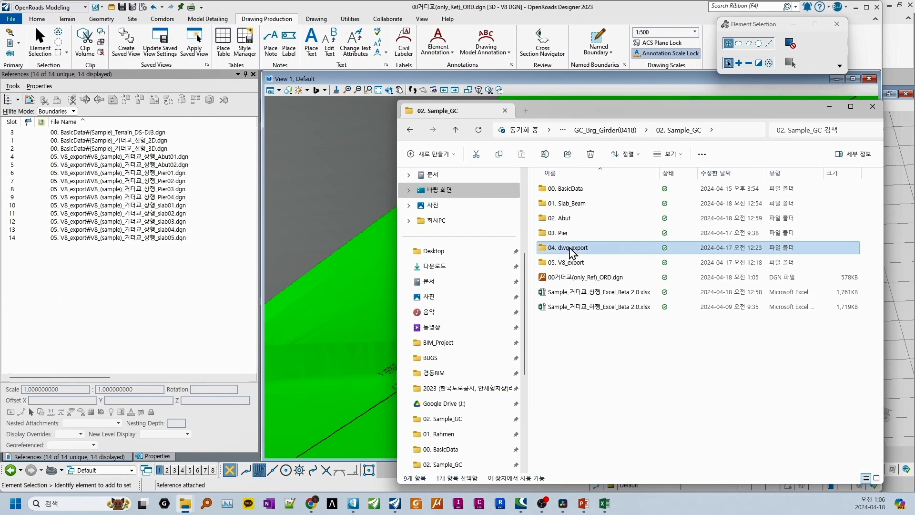
double_click(571, 251)
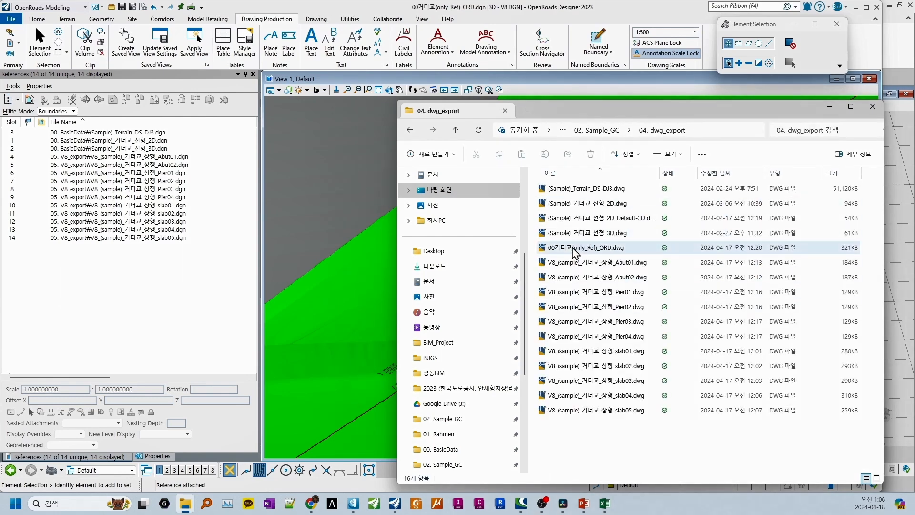
click(574, 250)
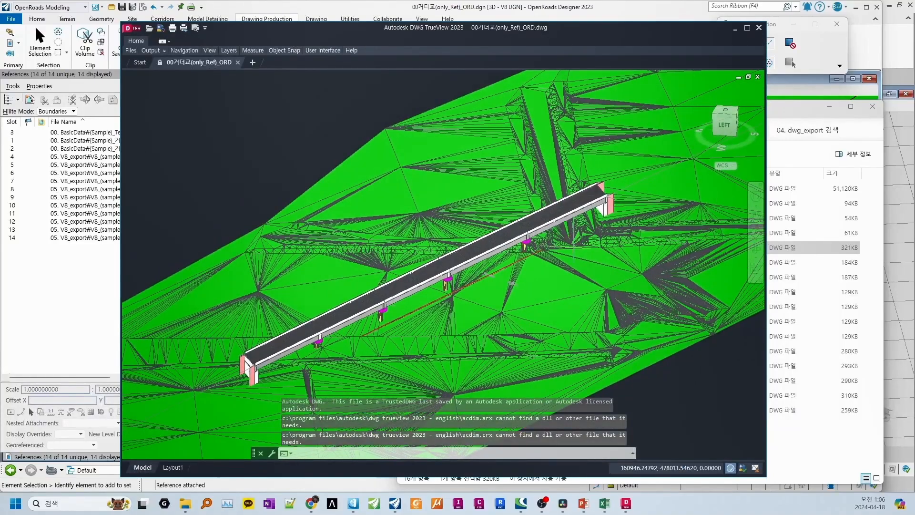
Examine the exported girder bridge and its surrounding terrain in the DWG drawing.
scroll(415, 296, down, 2)
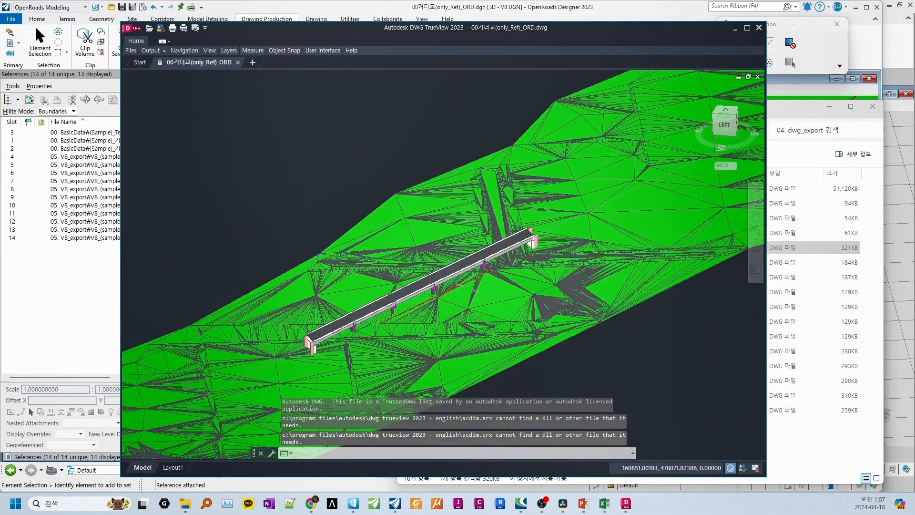
scroll(413, 329, down, 2)
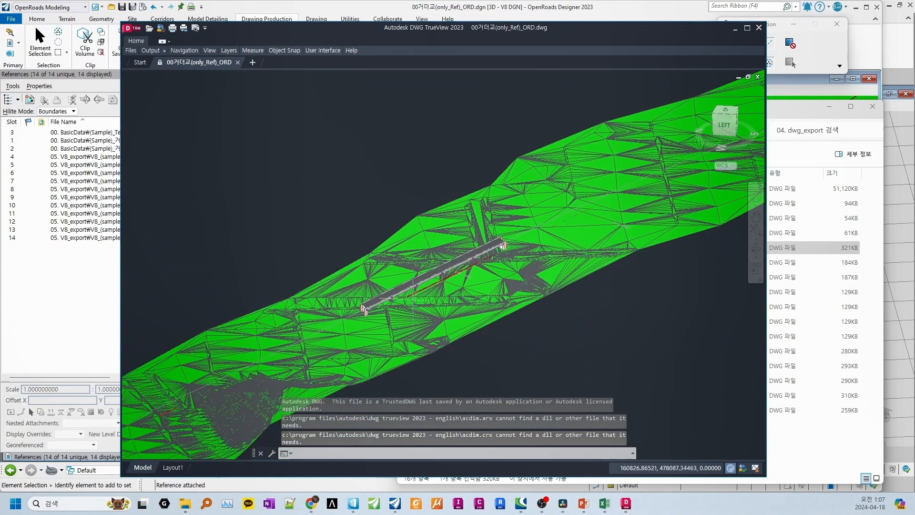
scroll(412, 305, up, 4)
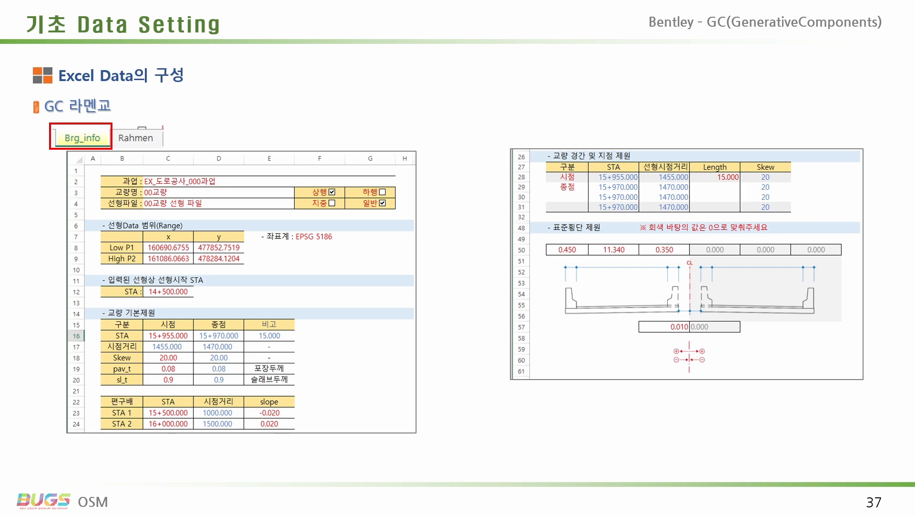
Advance the presentation to the GC_Rahmen demo video and skip through the alignment and Excel input linking.
key(Right)
key(Right)
key(Right)
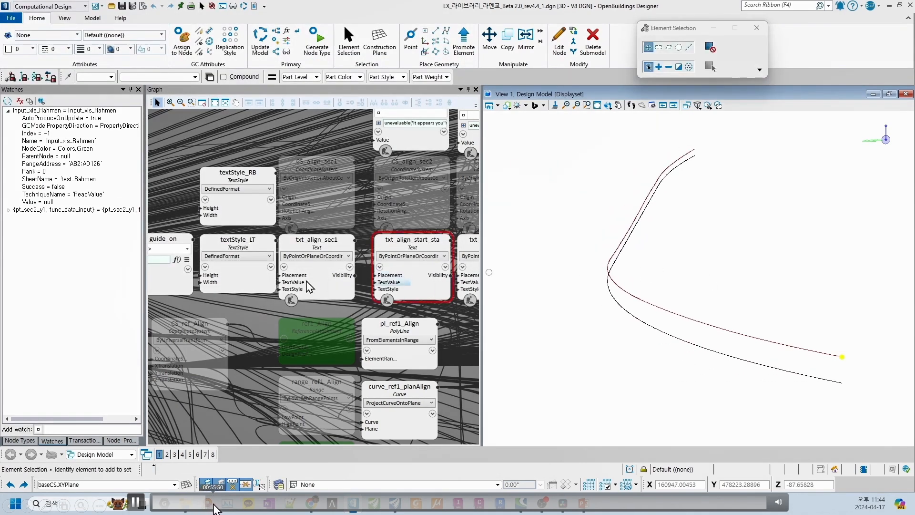
click(217, 504)
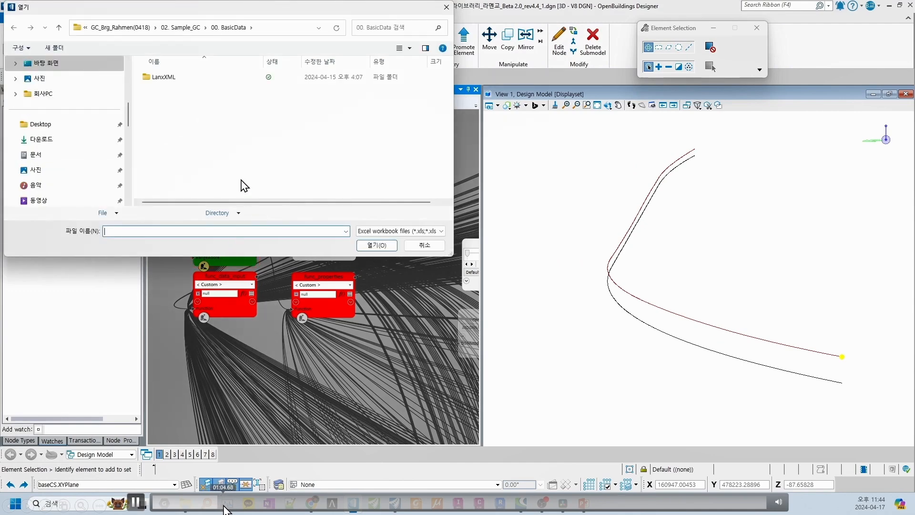
click(226, 506)
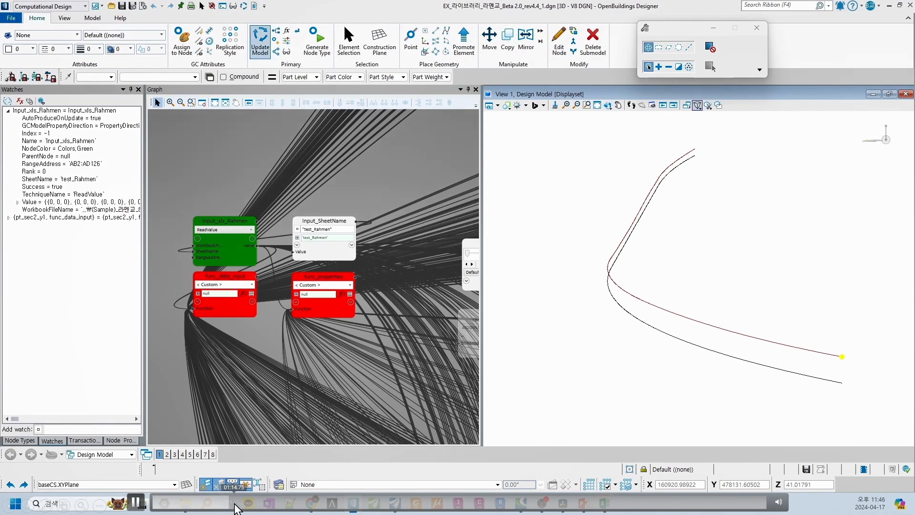
click(235, 505)
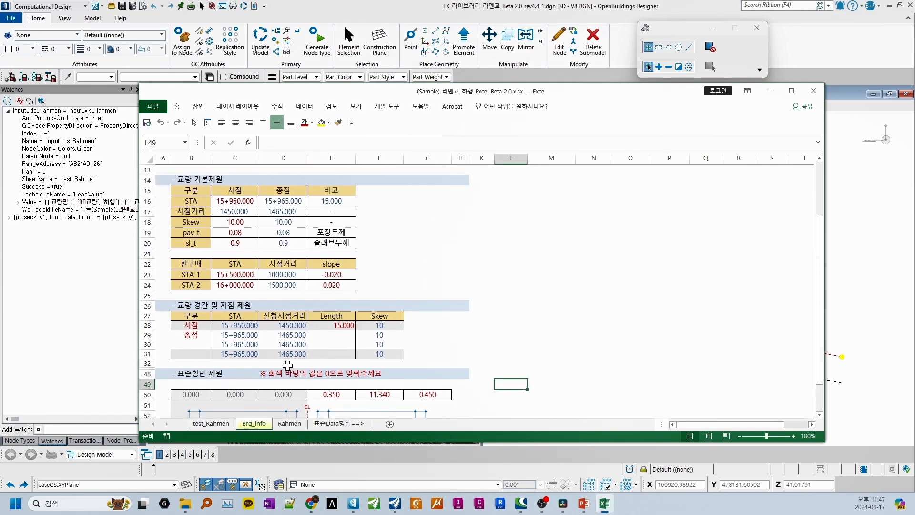
Review the span, support and standard cross-section data in the Brg_info sheet of the Rahmen workbook.
scroll(287, 366, down, 2)
click(201, 265)
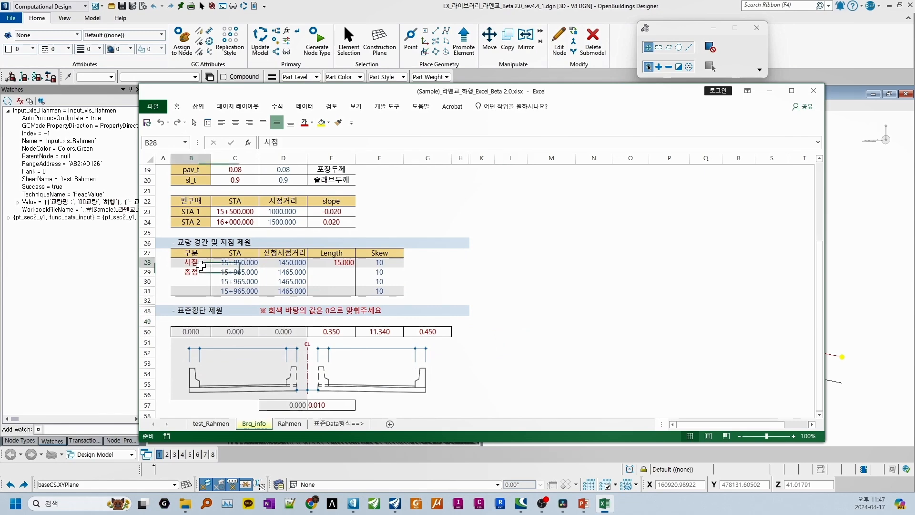
click(344, 267)
click(507, 299)
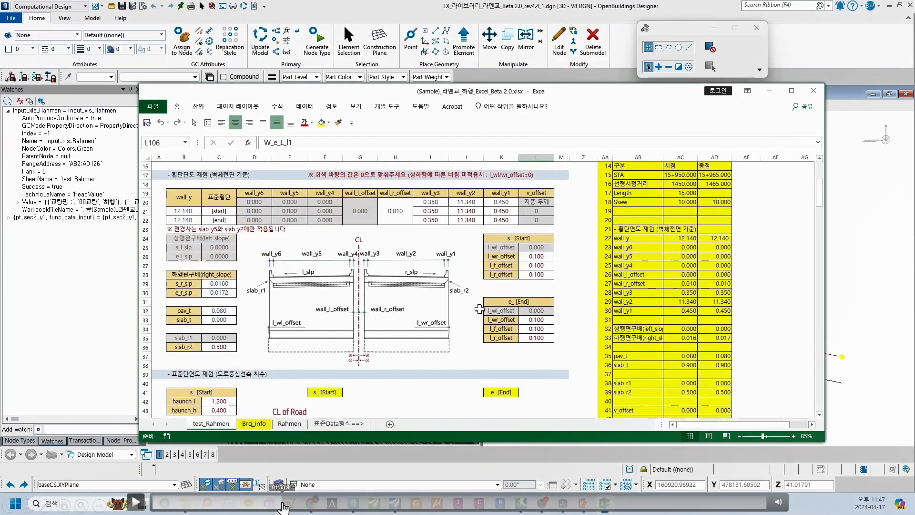
Skip the demo video ahead through the Rahmen bridge model generation to the recorded transactions.
drag(282, 503, 302, 503)
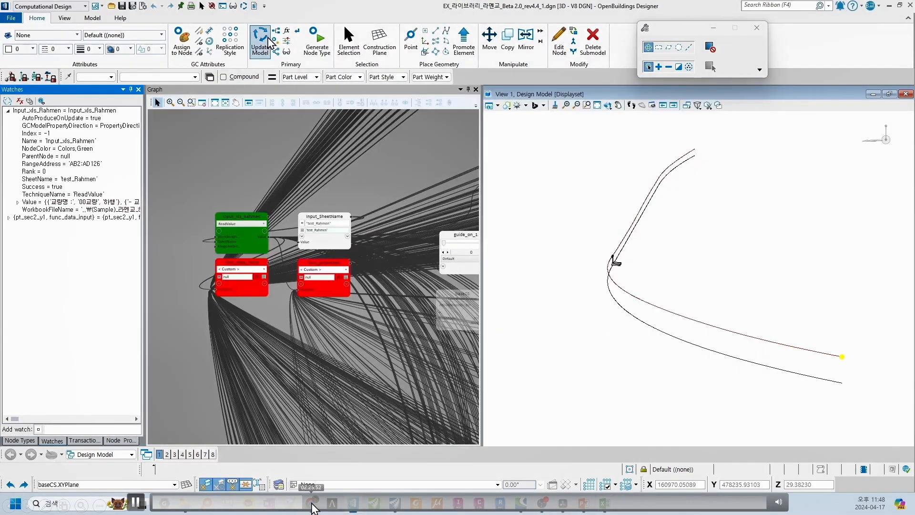
click(311, 503)
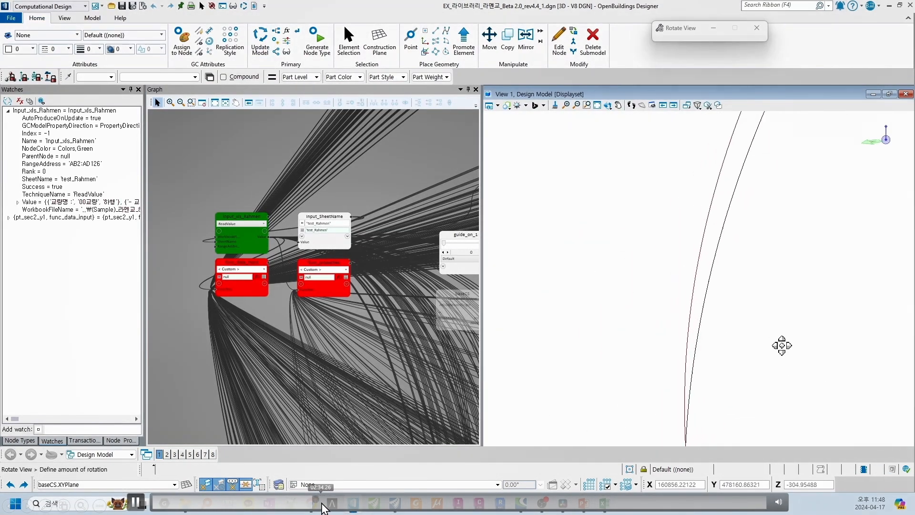
click(322, 503)
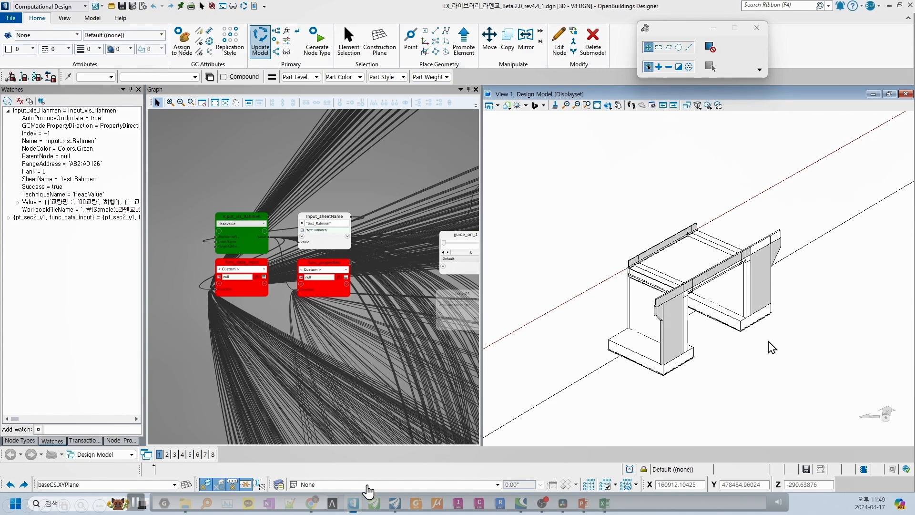
click(342, 508)
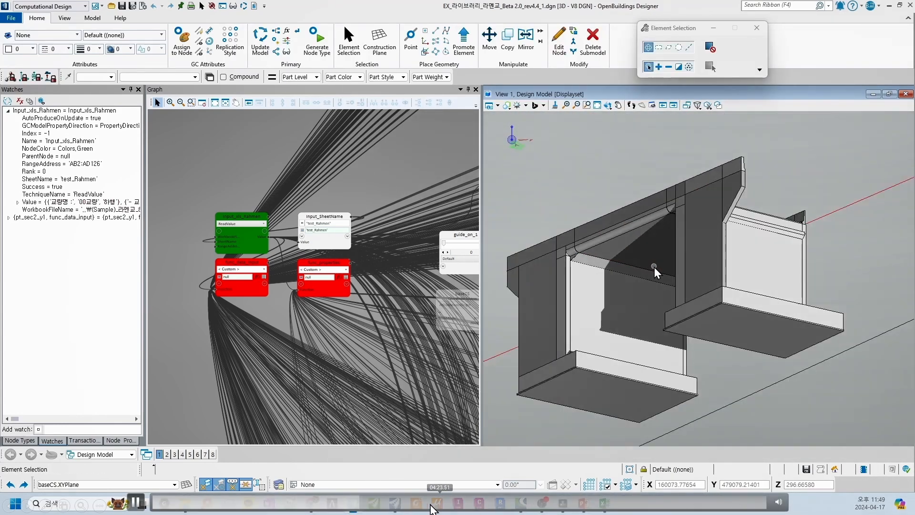
drag(372, 508, 468, 509)
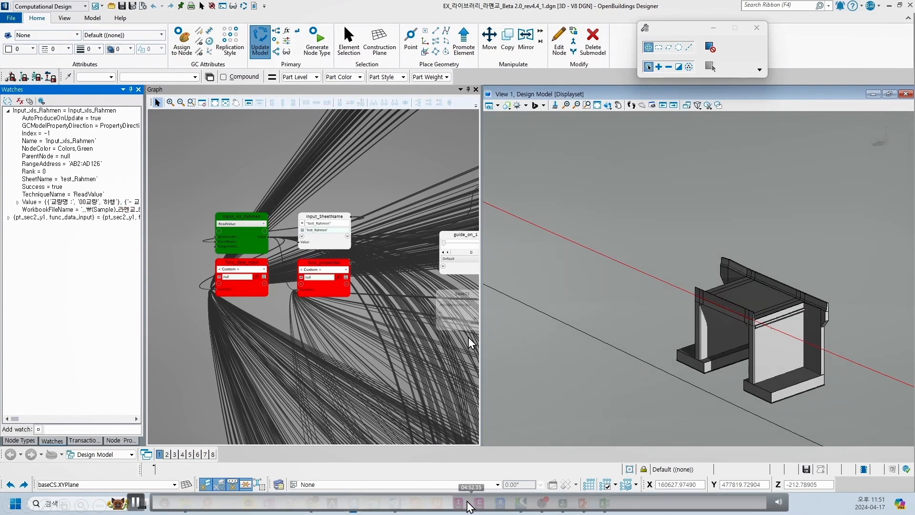
click(480, 508)
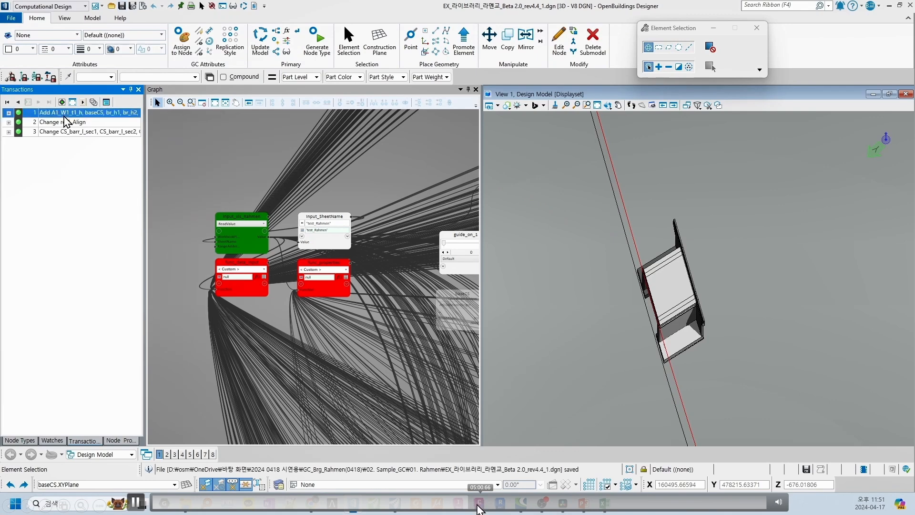
Step the demo video back to the model rotation and replay the part on cleaning up the transaction list.
click(461, 508)
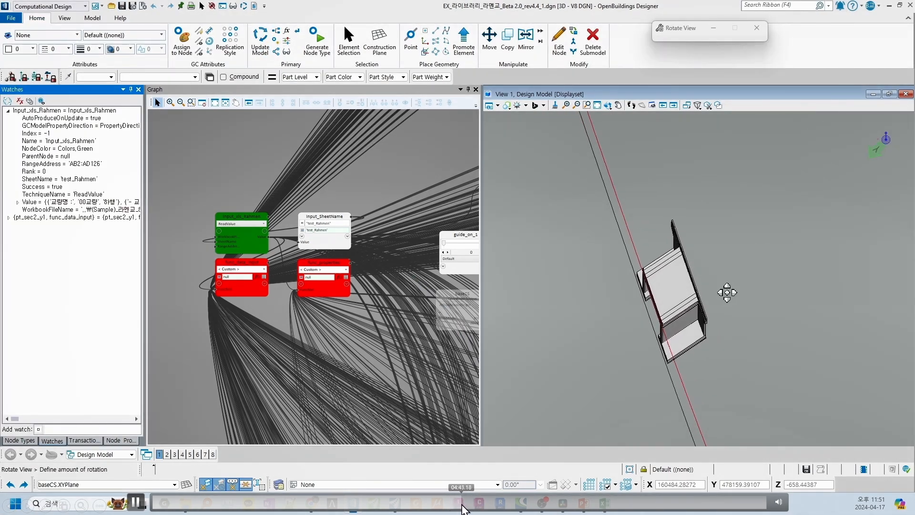
click(468, 504)
click(474, 503)
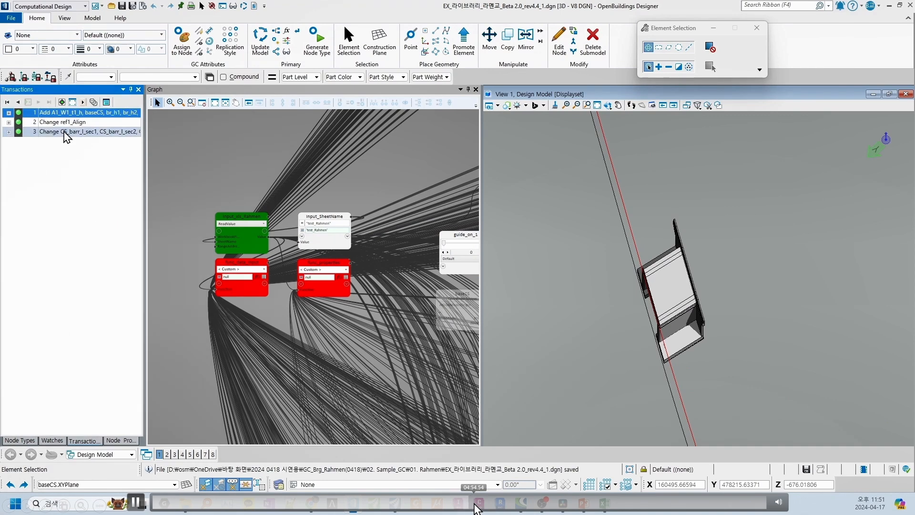
click(483, 504)
click(486, 504)
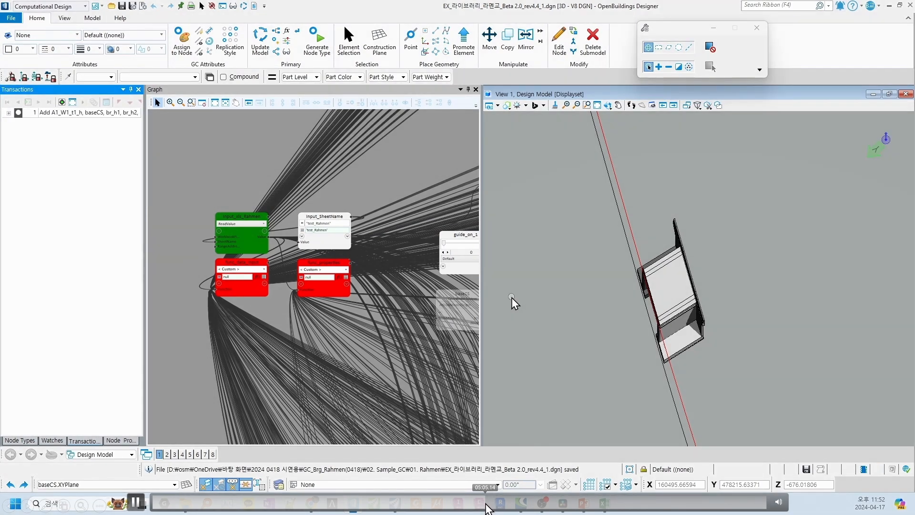
click(491, 504)
click(495, 504)
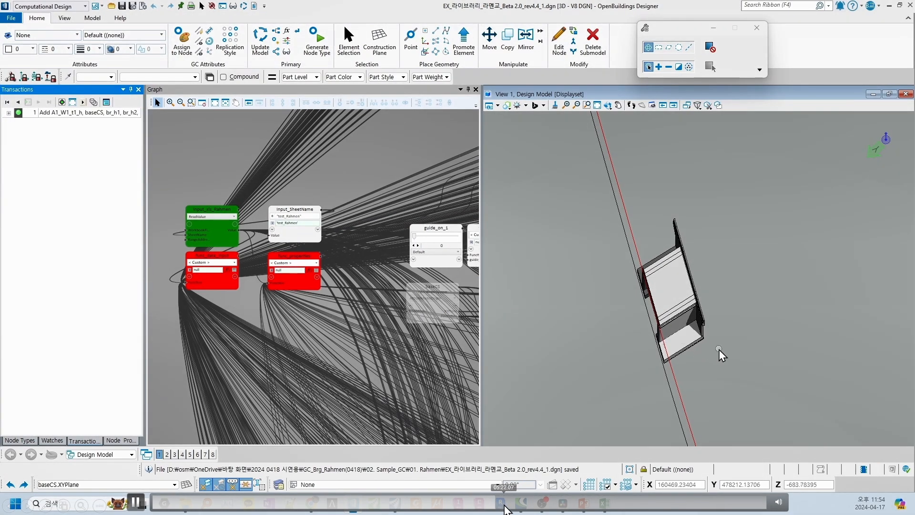
Skim the demo video's section on editing wing wall lengths in the test_Rahmen sheet and updating the model.
click(514, 508)
click(515, 508)
click(515, 505)
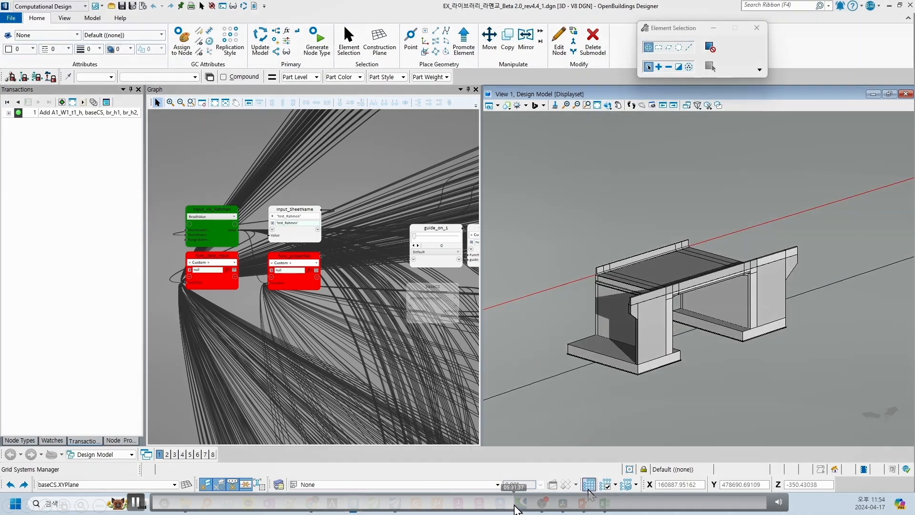
click(518, 505)
click(523, 505)
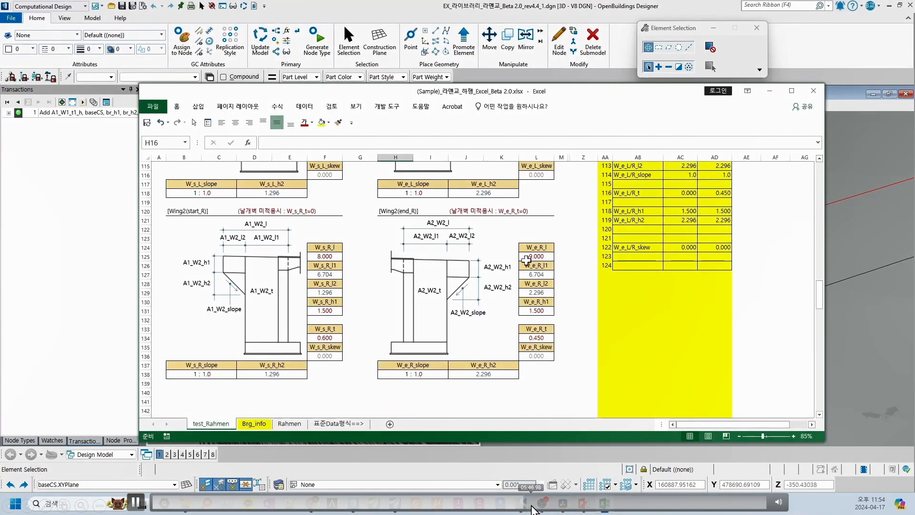
click(534, 506)
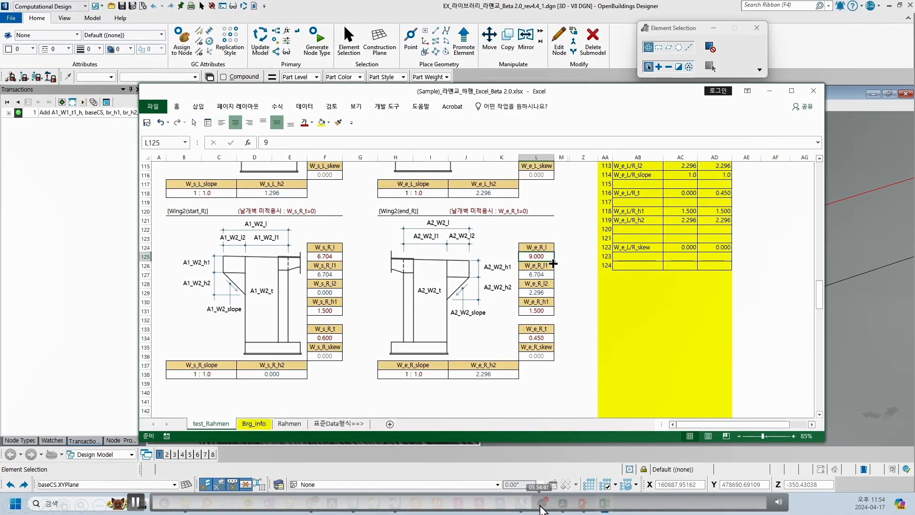
click(549, 506)
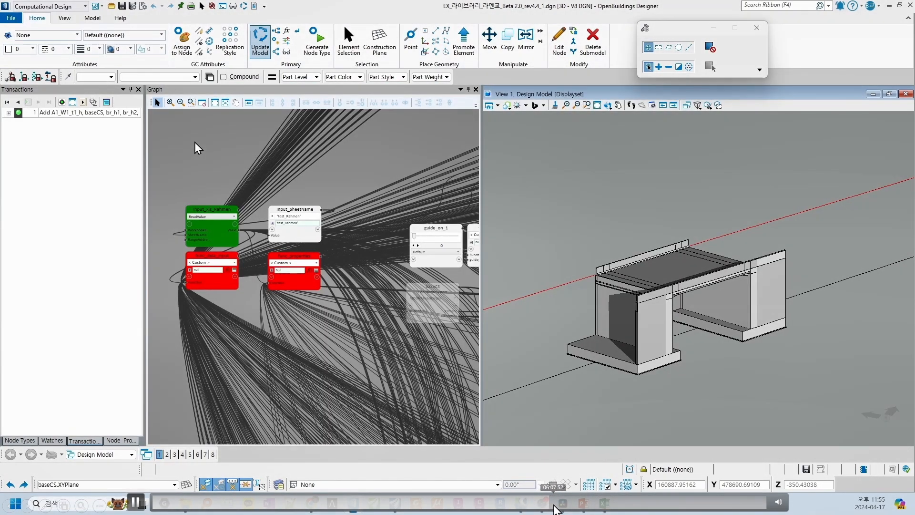
Jump to the end of the demo video to examine the Rahmen bridge in 00라멘교(only_Ref)_ORD.dwg.
drag(554, 505, 765, 508)
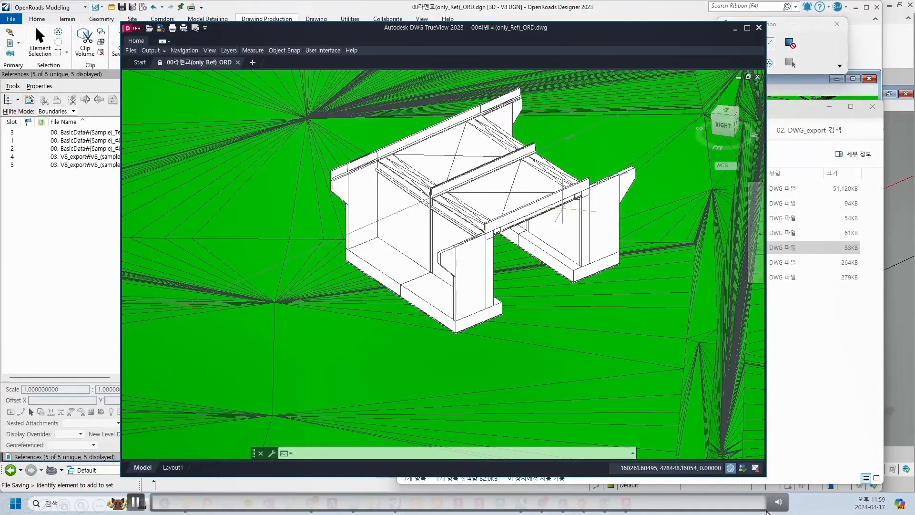
scroll(766, 510, down, 3)
scroll(766, 510, up, 3)
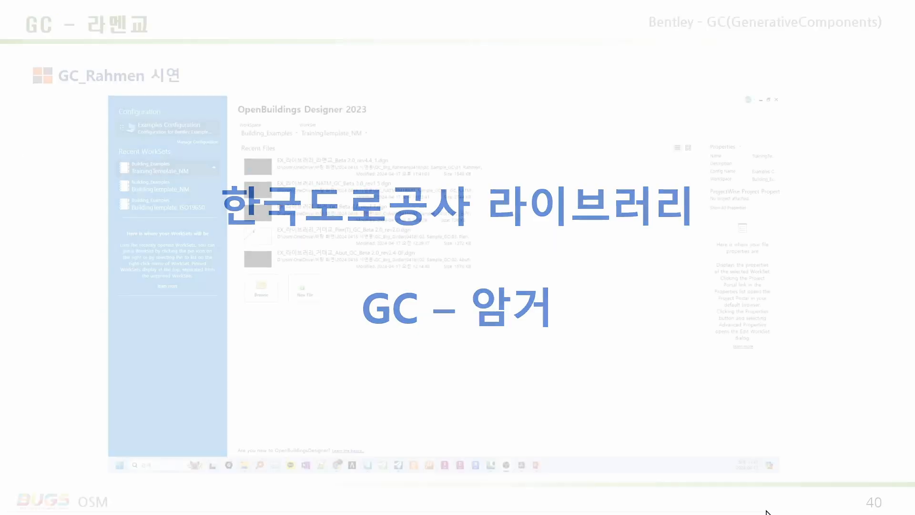
Advance the presentation to the GC culvert section and through the 암거_info and Block1 Excel data slides.
scroll(766, 511, down, 1)
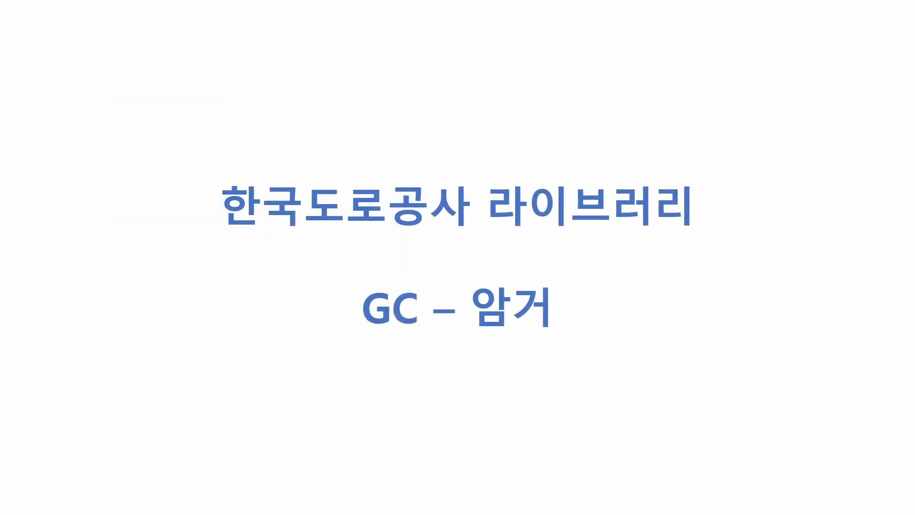
key(Right)
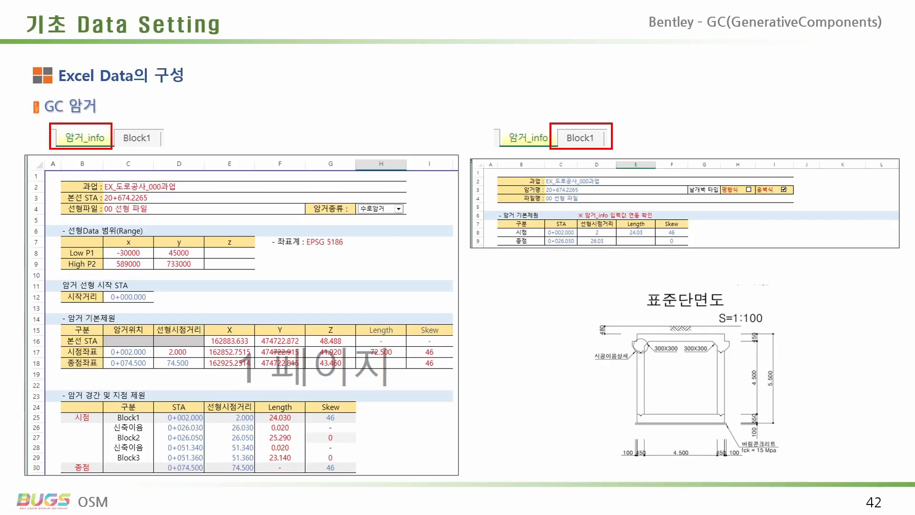
key(Right)
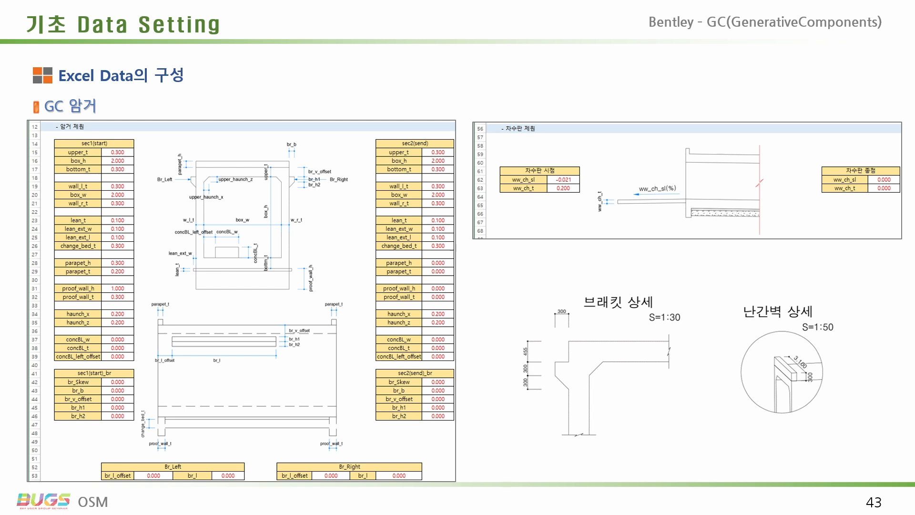
key(Right)
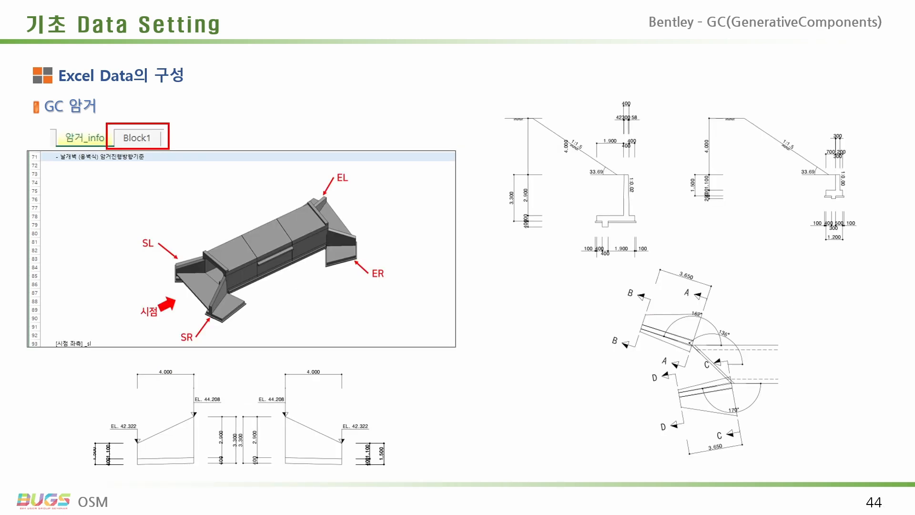
Revisit the culvert dimension slide, and go through the wing wall data slides to the 암거 계획 방법 slide.
key(Left)
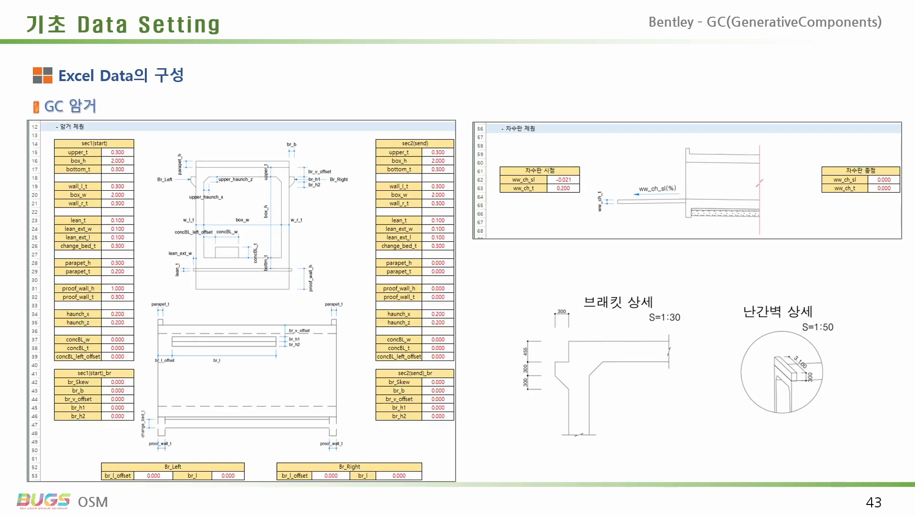
key(Right)
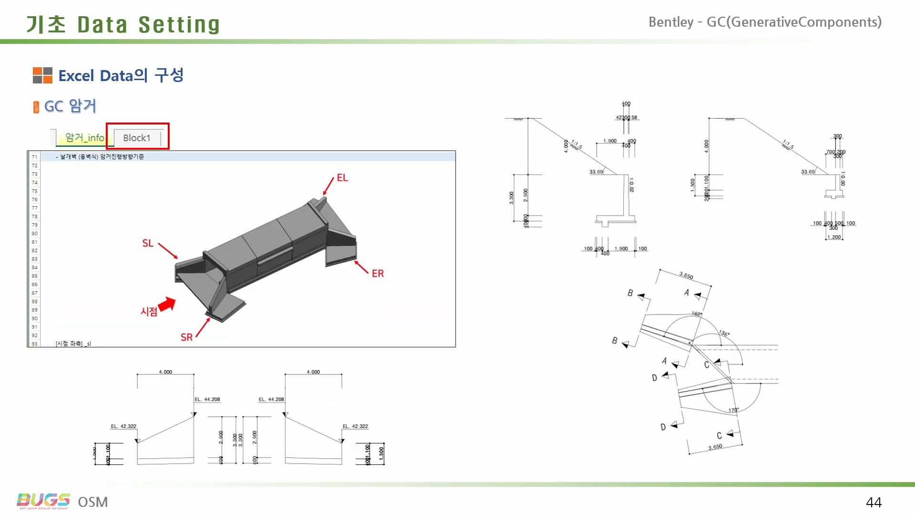
key(Right)
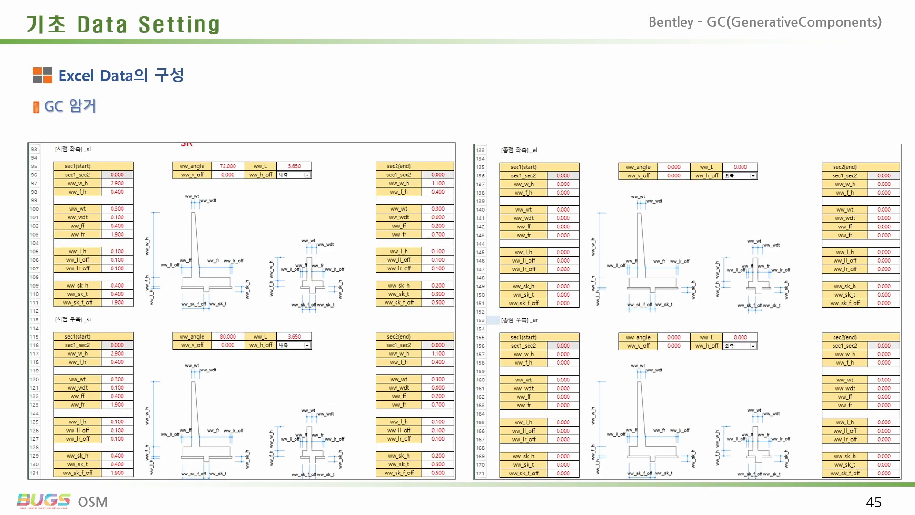
key(Right)
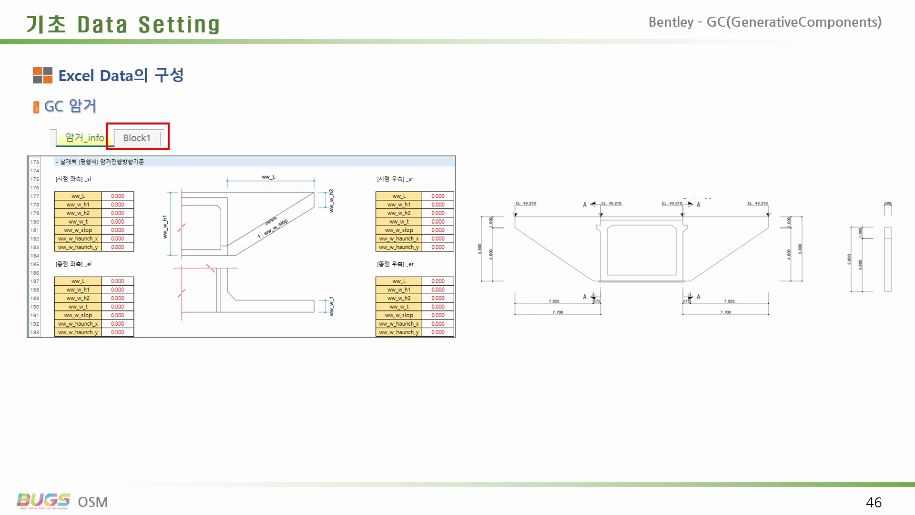
key(Right)
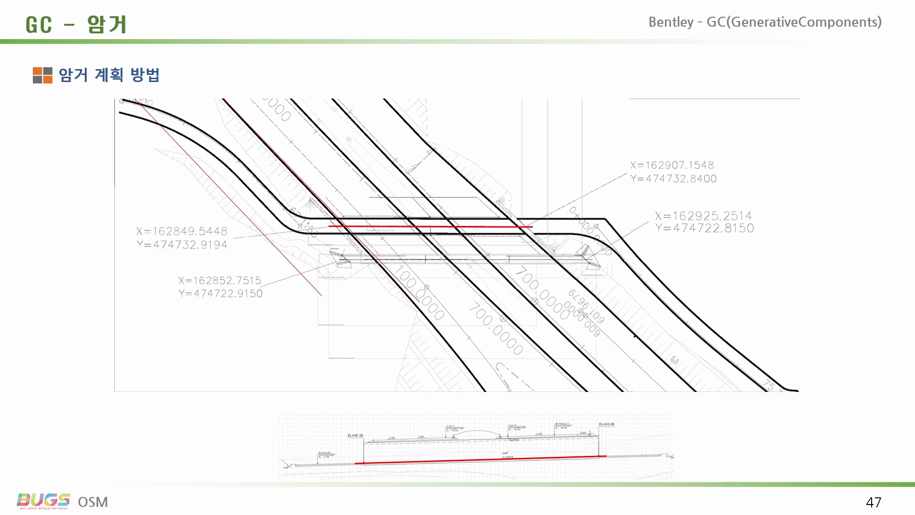
Play the GC_Culvert demo video and skip ahead to the Excel data in (Sample)_통로암거_Excel_Beta 2.0.xlsx.
key(Right)
key(Right)
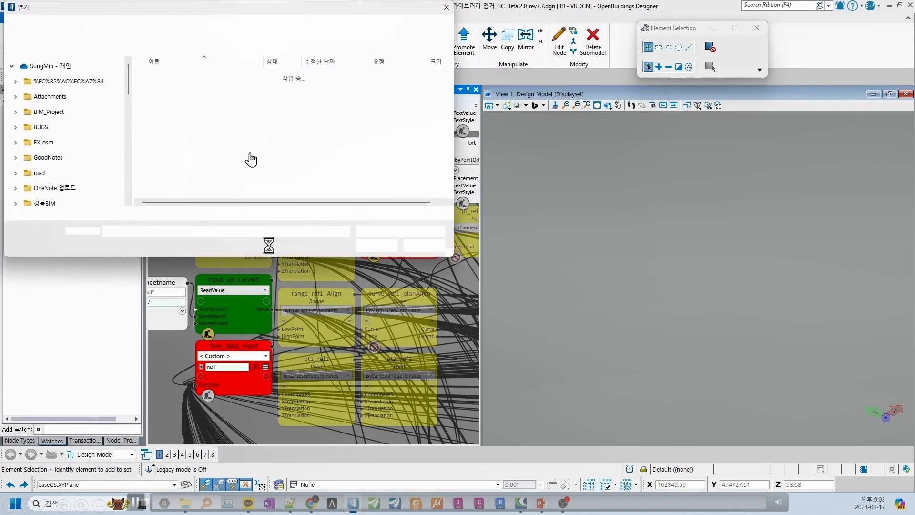
click(226, 27)
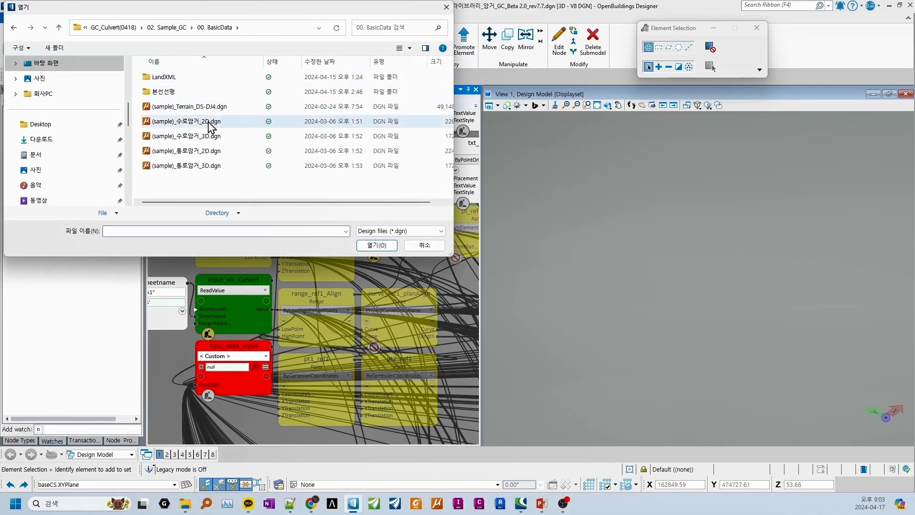
click(247, 505)
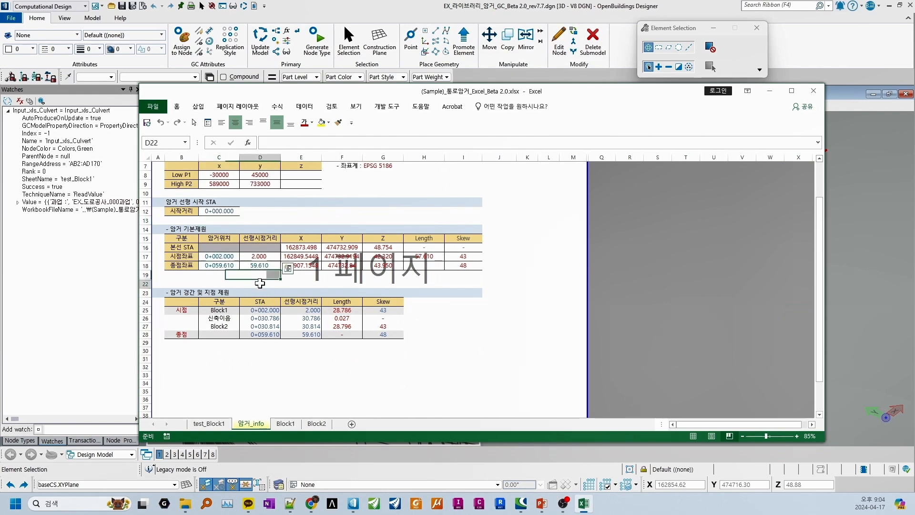
Examine the culvert coordinates, skew angles and block lengths in the demo video's 암거_info sheet.
drag(222, 268, 259, 266)
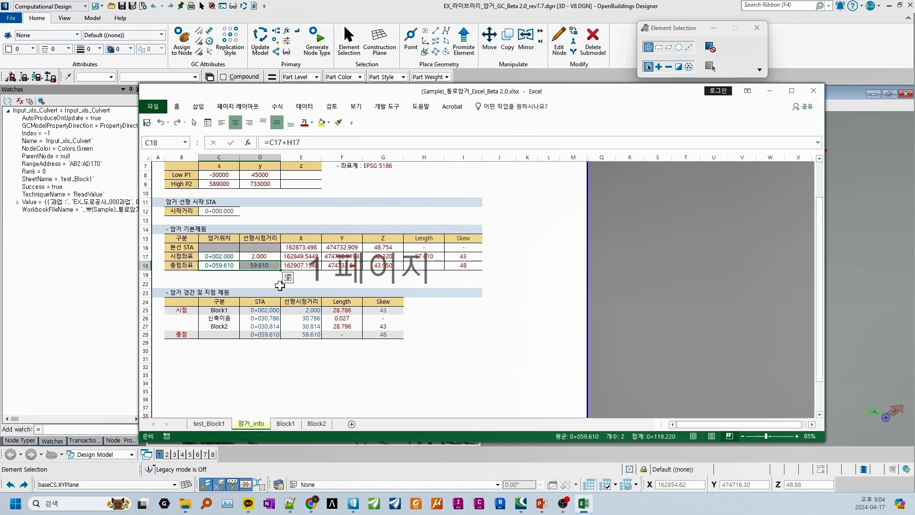
click(424, 258)
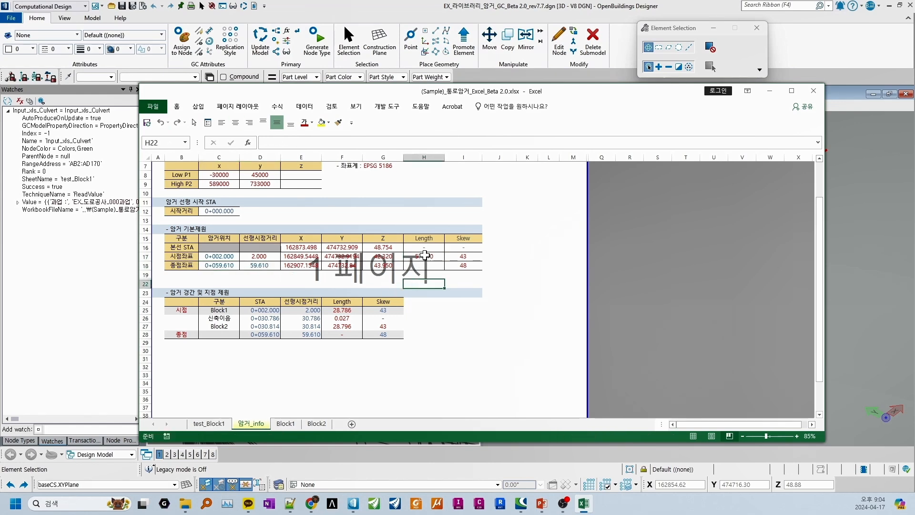
click(461, 257)
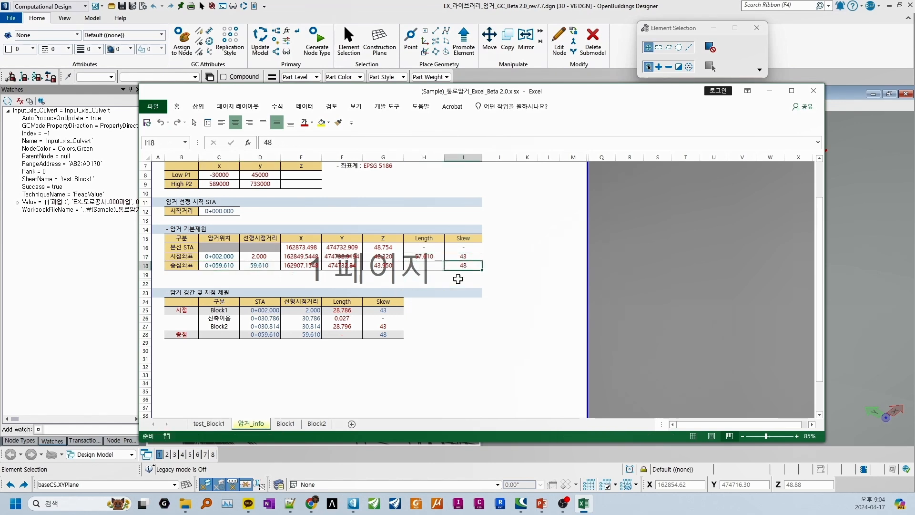
click(462, 287)
click(434, 335)
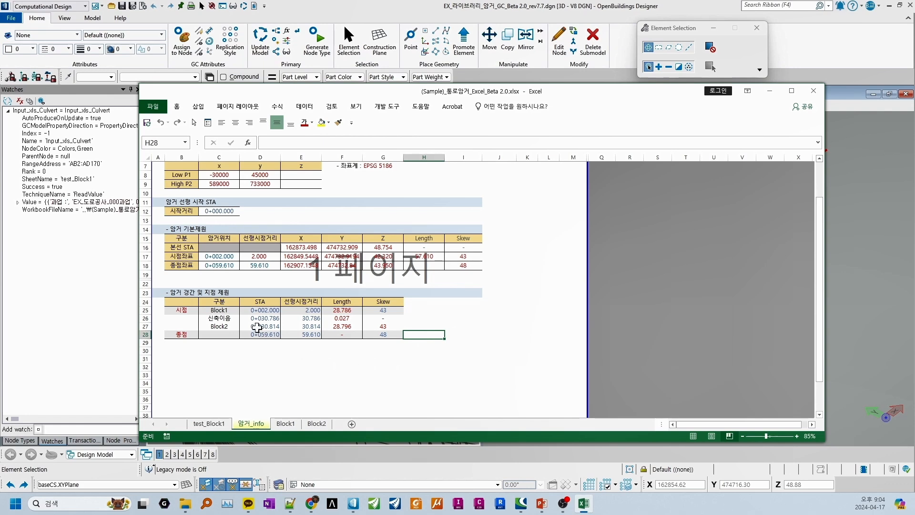
click(343, 319)
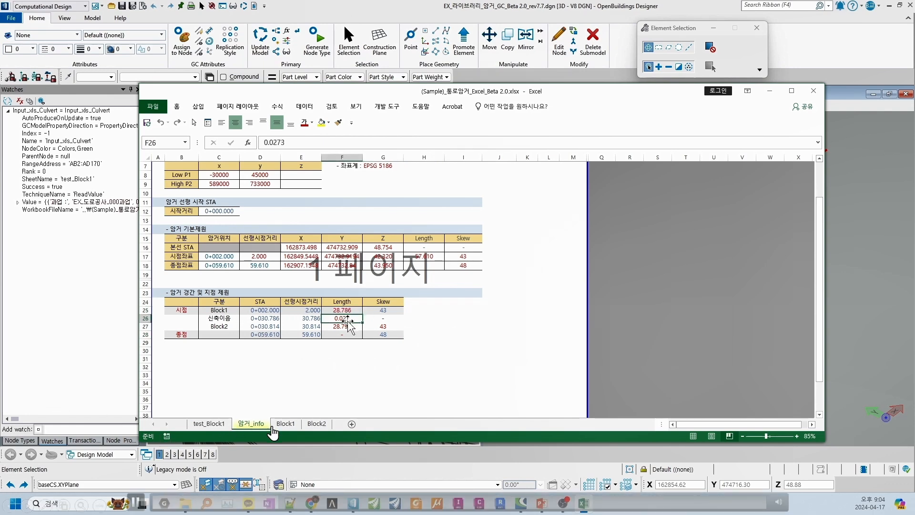
click(343, 375)
click(260, 375)
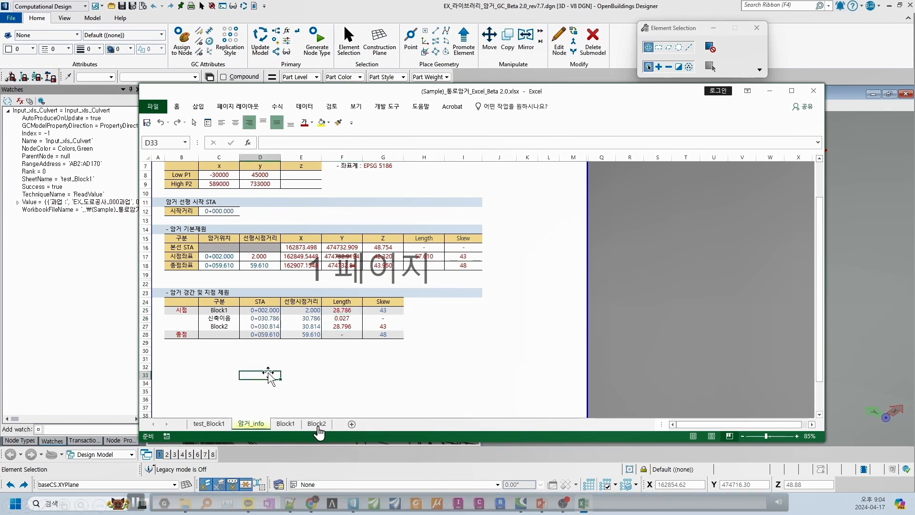
click(417, 374)
click(396, 327)
click(415, 361)
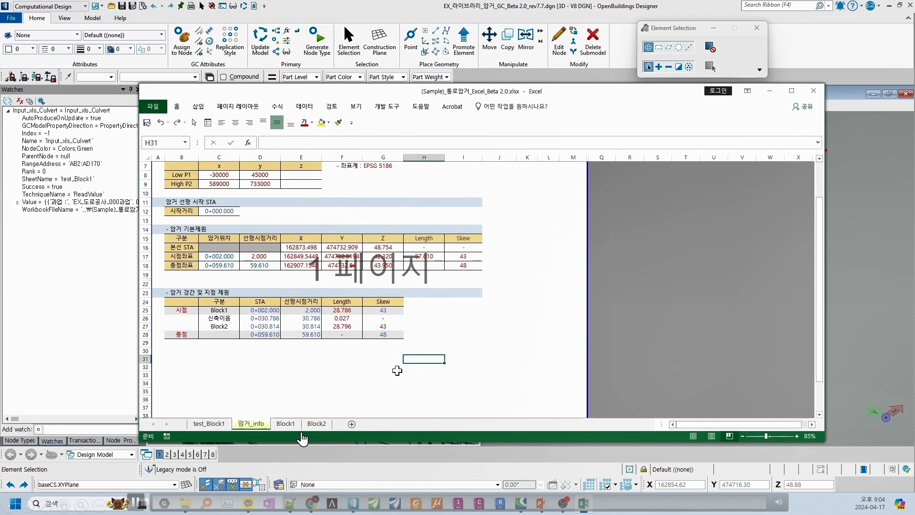
Skim the demo video's test_Block1 sheet, covering the cutoff slab data and the retaining-type wing wall dimensions.
click(209, 424)
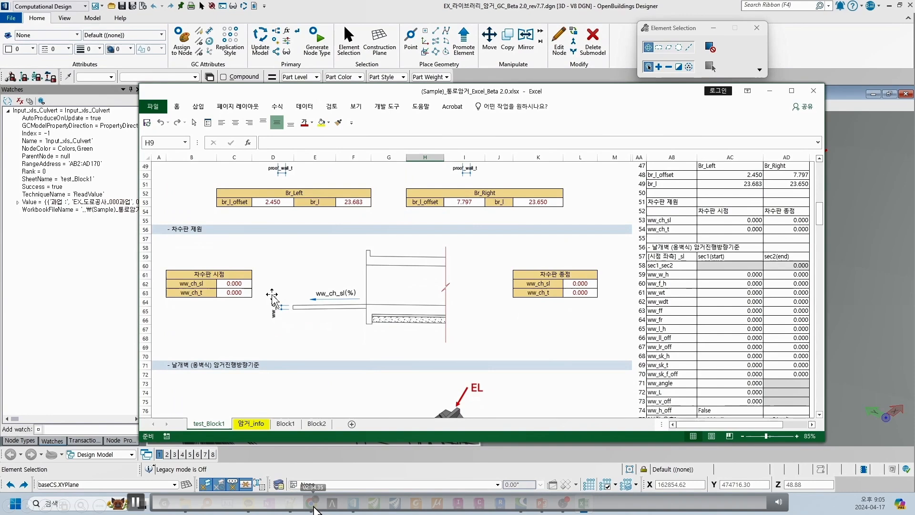
scroll(273, 300, down, 6)
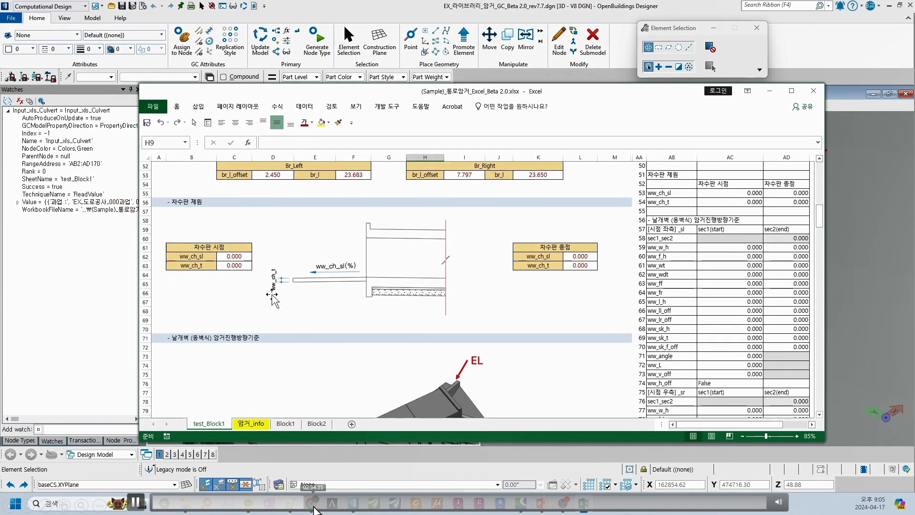
scroll(274, 305, down, 1)
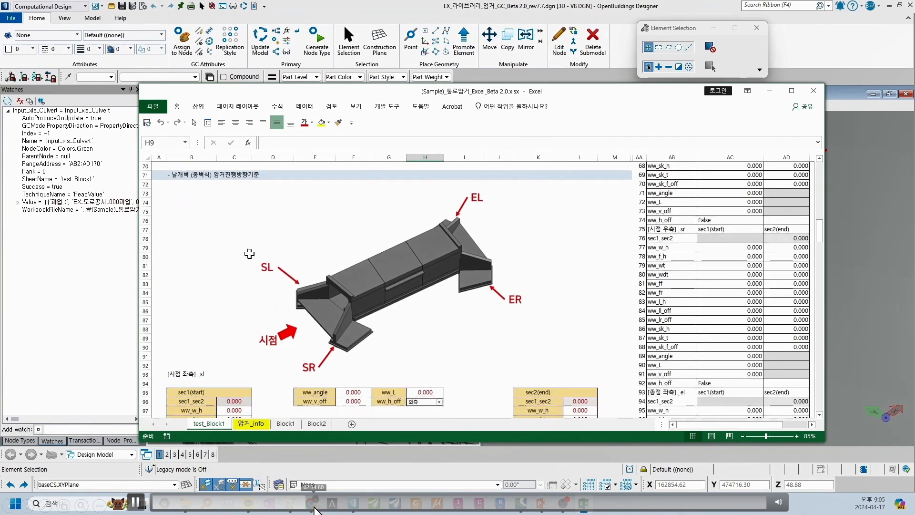
drag(178, 177, 229, 178)
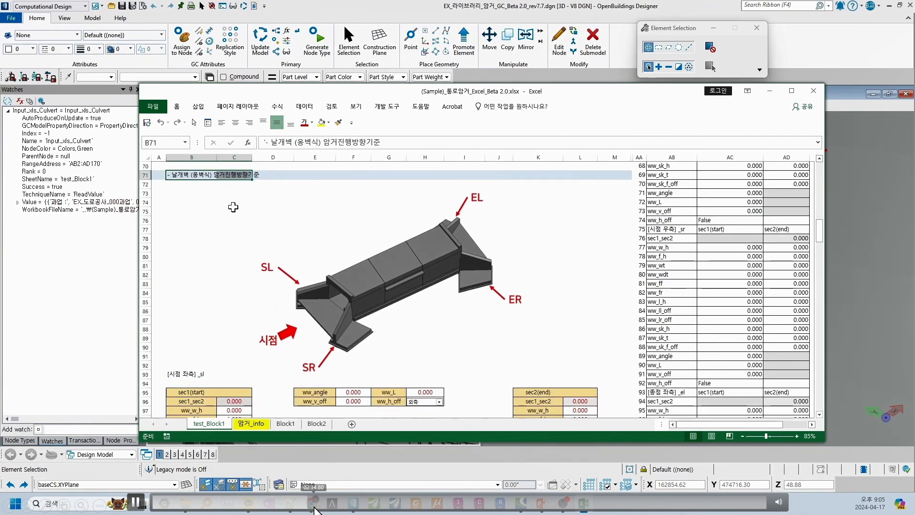
click(233, 209)
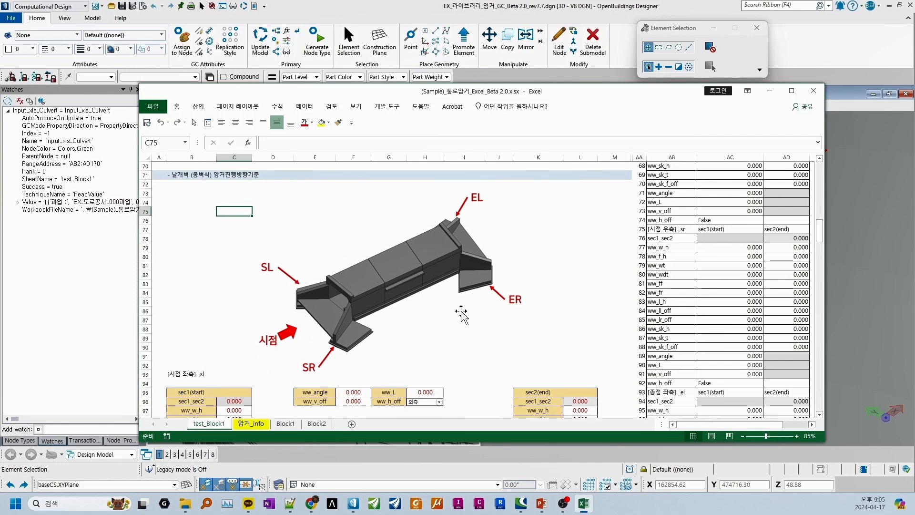
scroll(415, 351, down, 6)
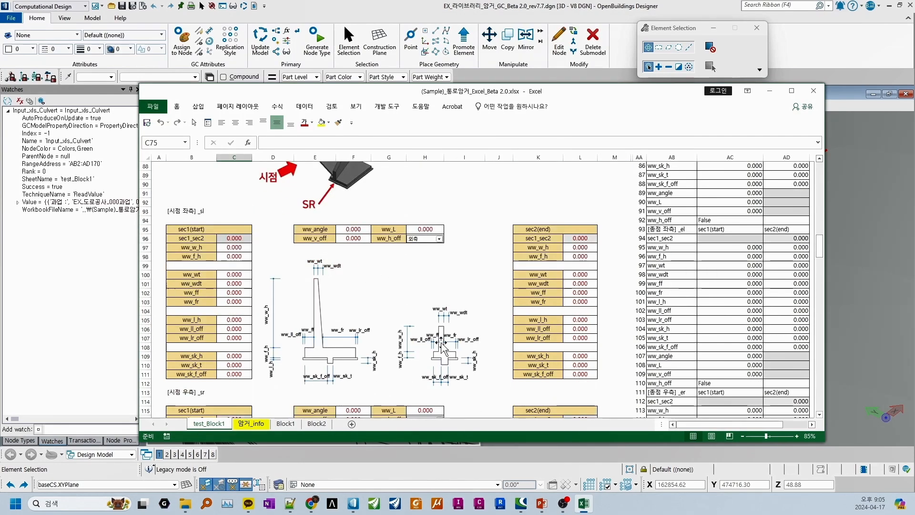
click(171, 211)
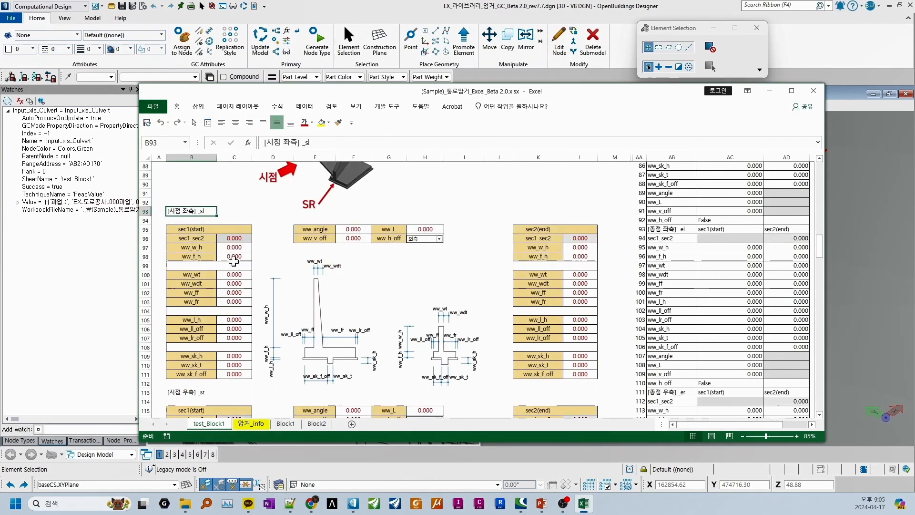
scroll(305, 308, down, 2)
scroll(305, 306, down, 3)
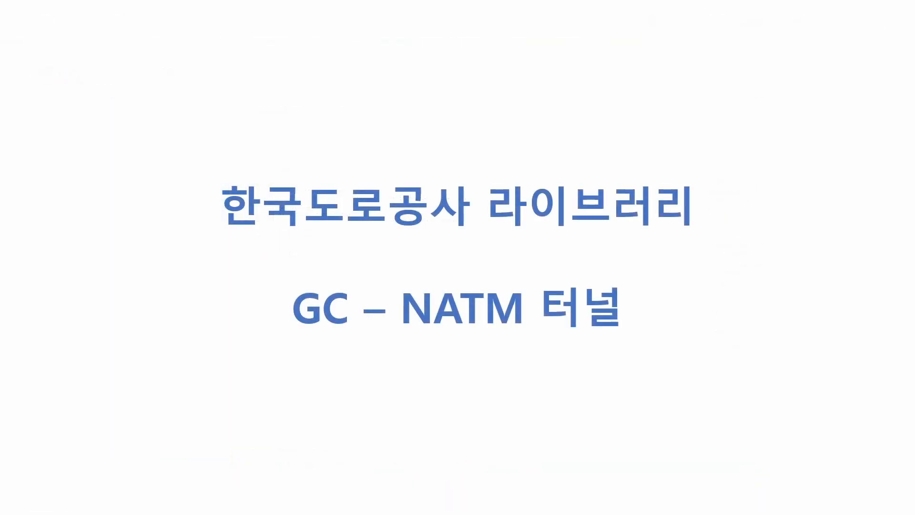
End the slide show, select the GC_Culvert demo on slide 48, and restart the show full-screen from there.
key(Escape)
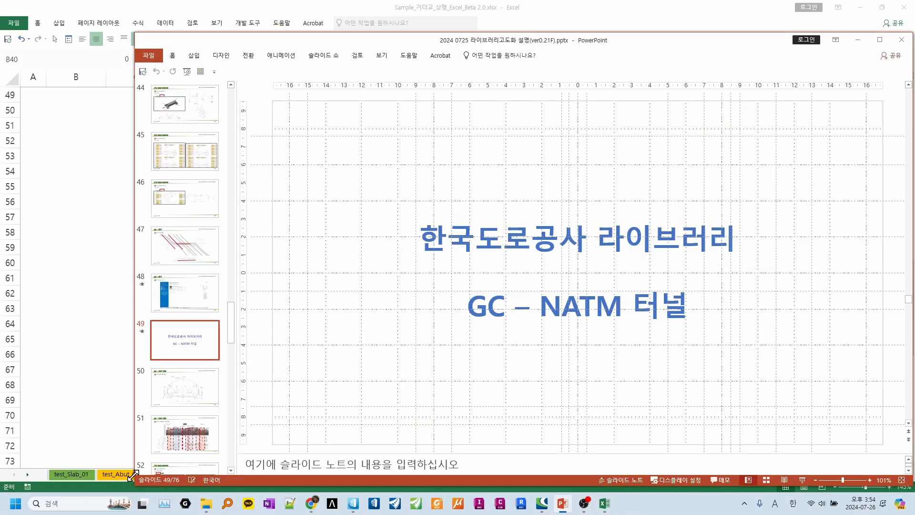
double_click(502, 42)
click(87, 311)
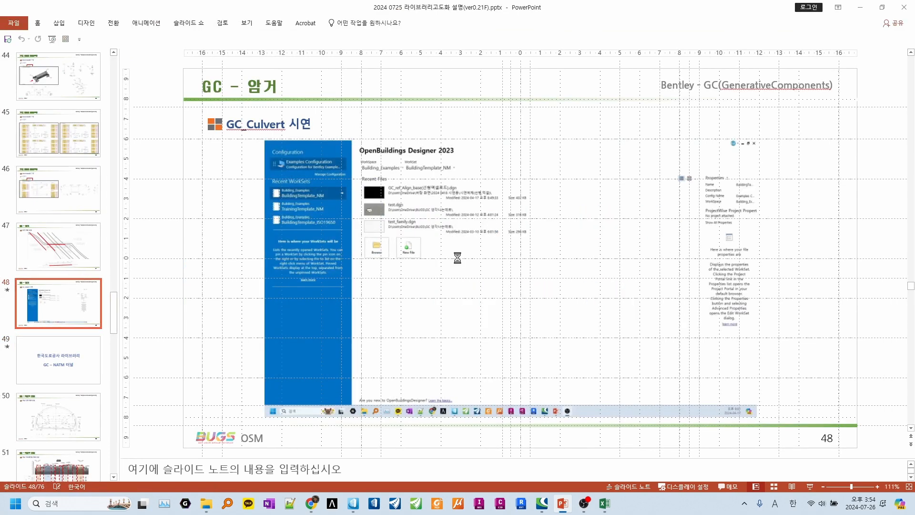
key(super+Down)
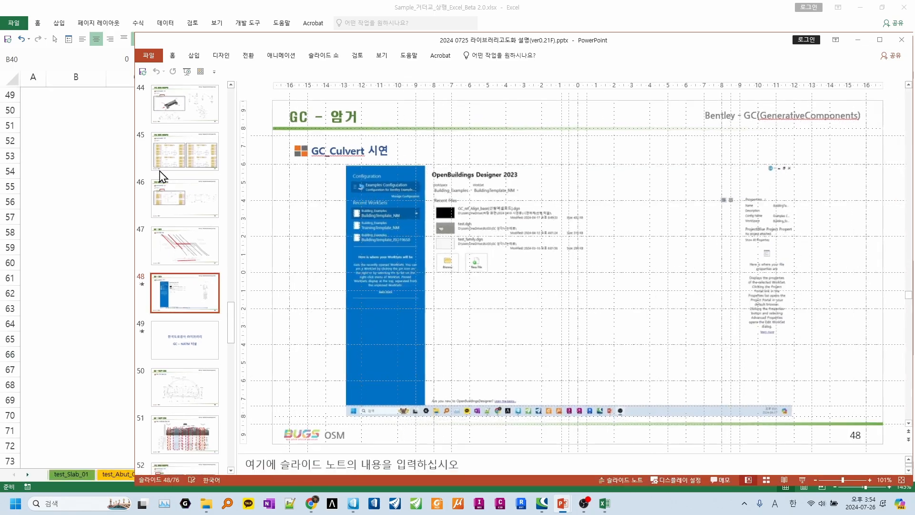
key(alt+F5)
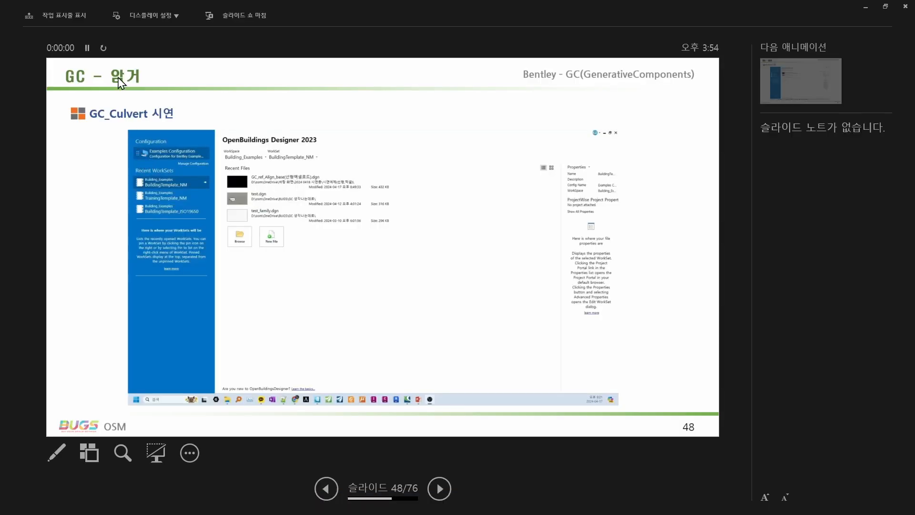
click(146, 15)
click(143, 57)
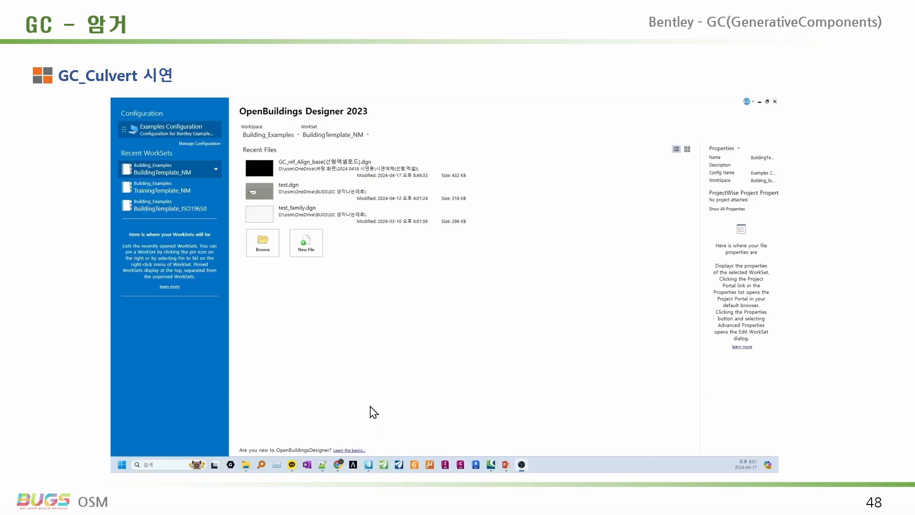
Replay the GC_Culvert demo video and jump to the part examining the generated culvert model.
key(Right)
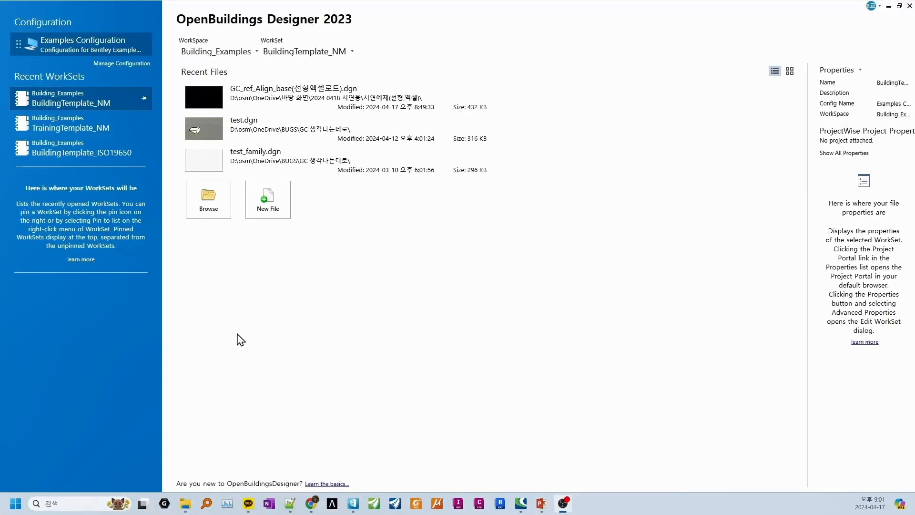
click(350, 502)
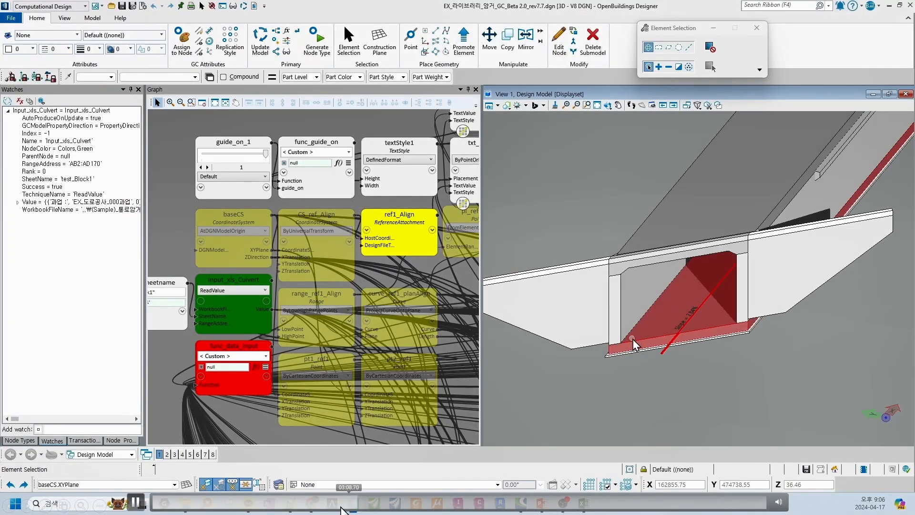
click(336, 503)
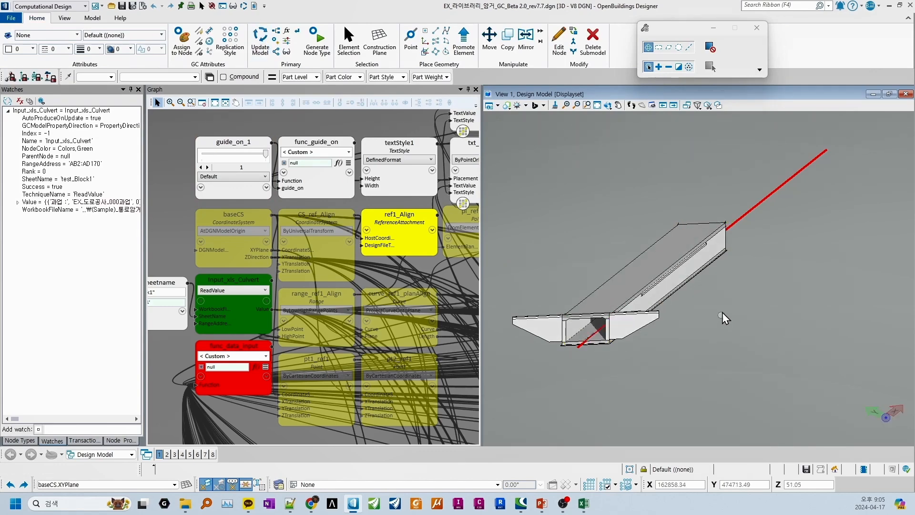
Skip through the culvert demo video, examining the generated model from above and at its portal, up to the exported DWG.
mouse_move(246, 447)
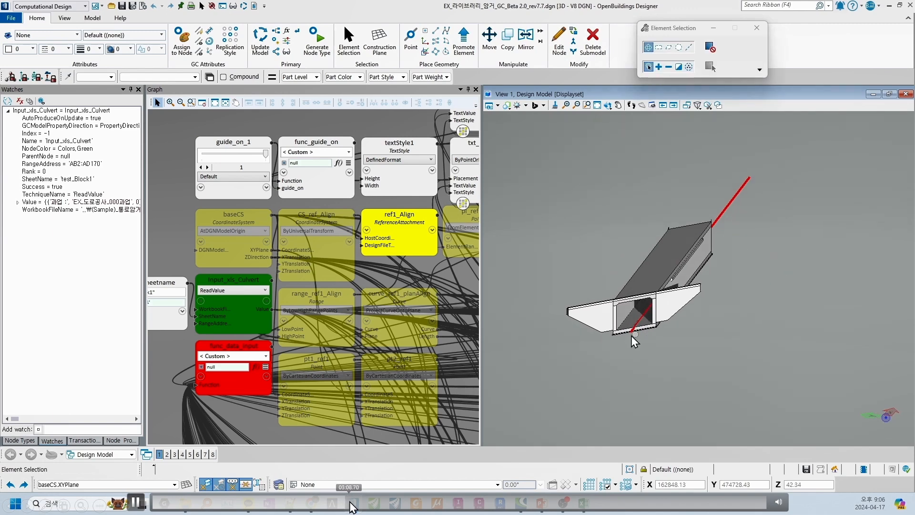
click(349, 502)
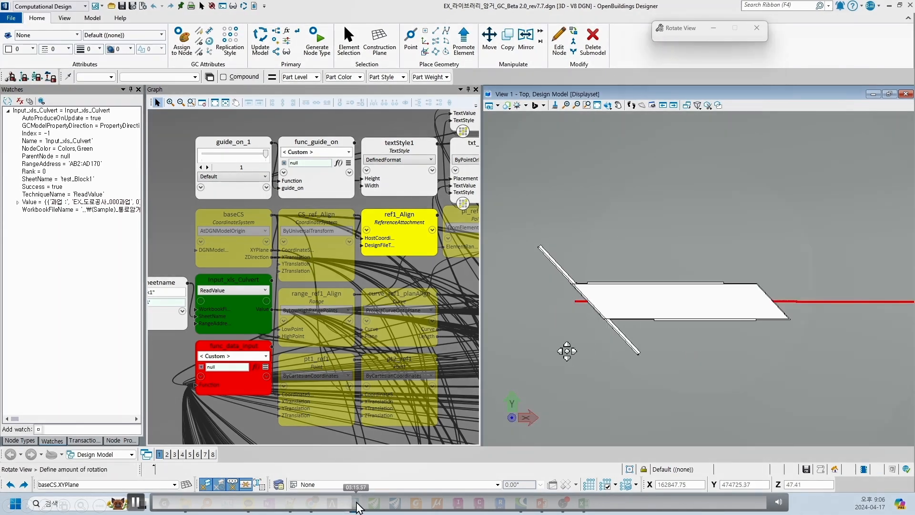
click(357, 502)
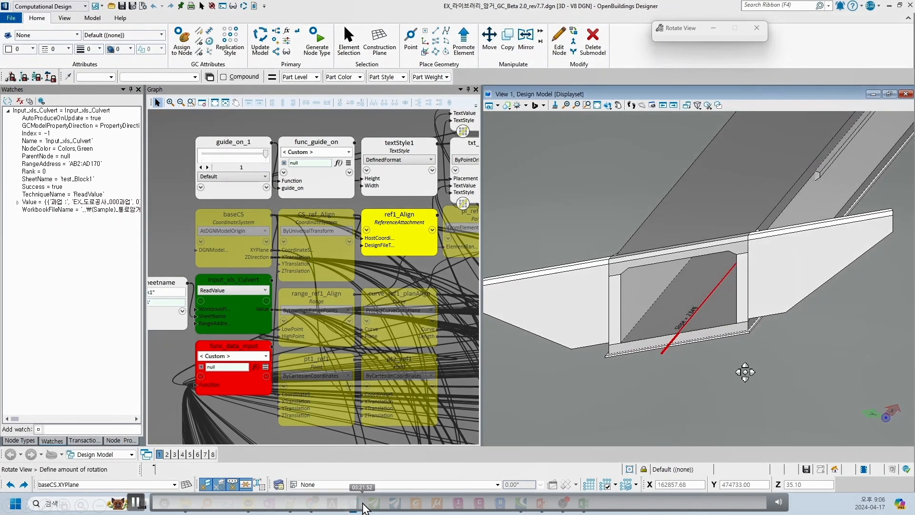
click(363, 504)
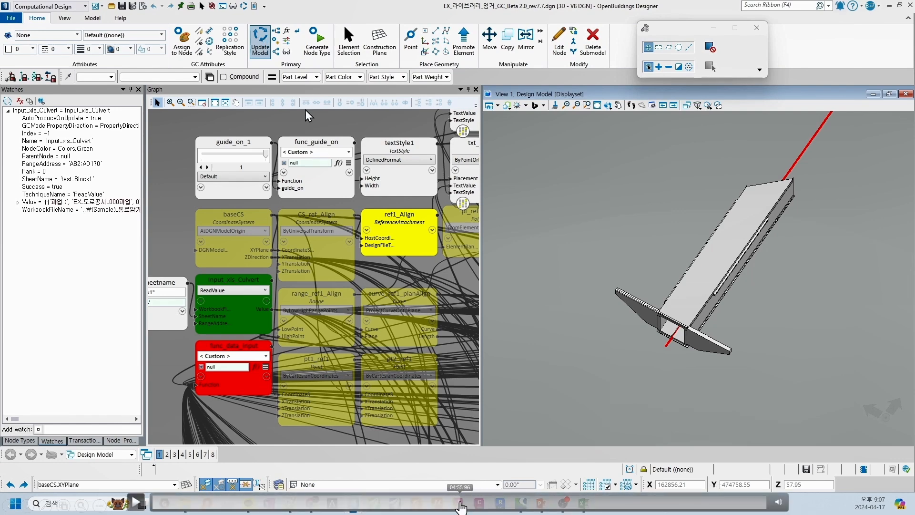
drag(489, 503, 722, 509)
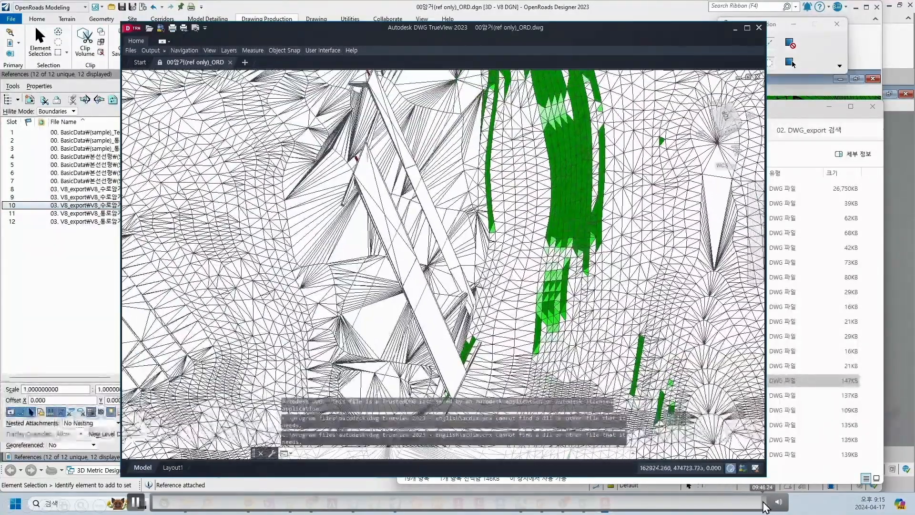
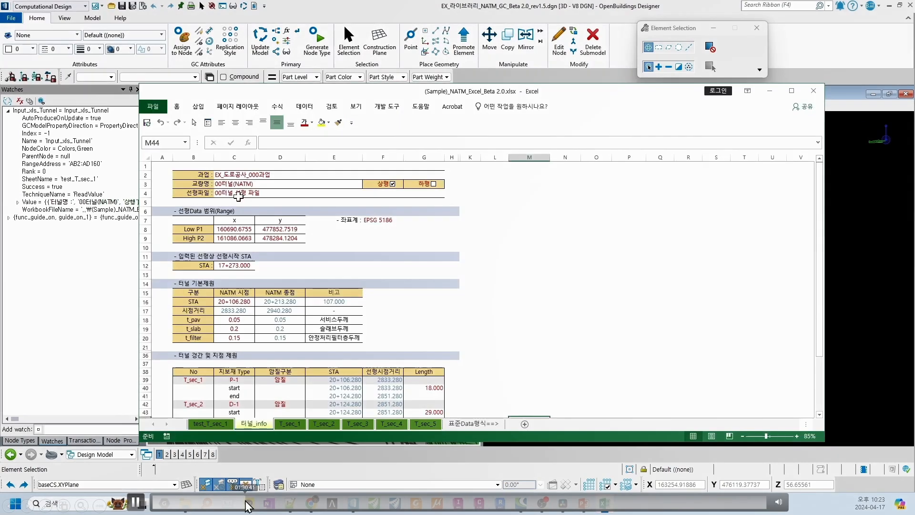
Skim the NATM tunnel demo video's 터널_info sheet with its section lengths, plus the T_sec_1 and T_sec_4 sheets.
click(254, 501)
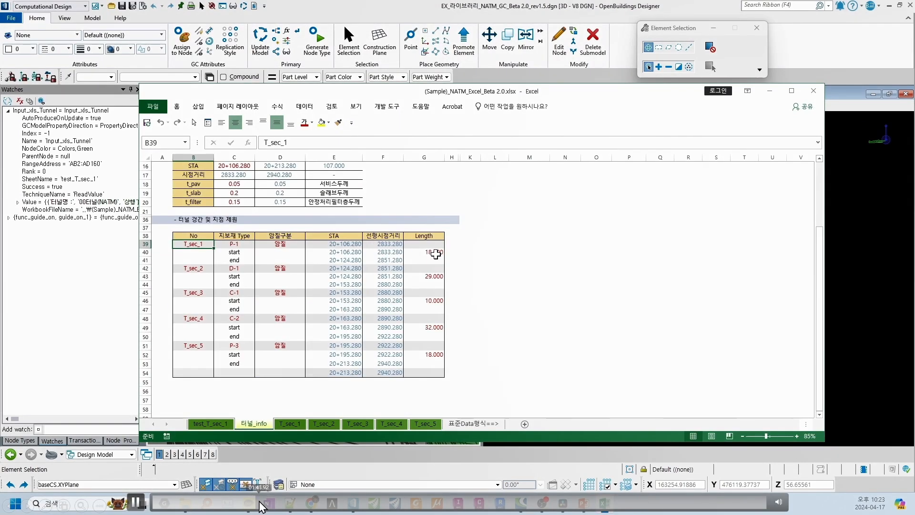
click(262, 503)
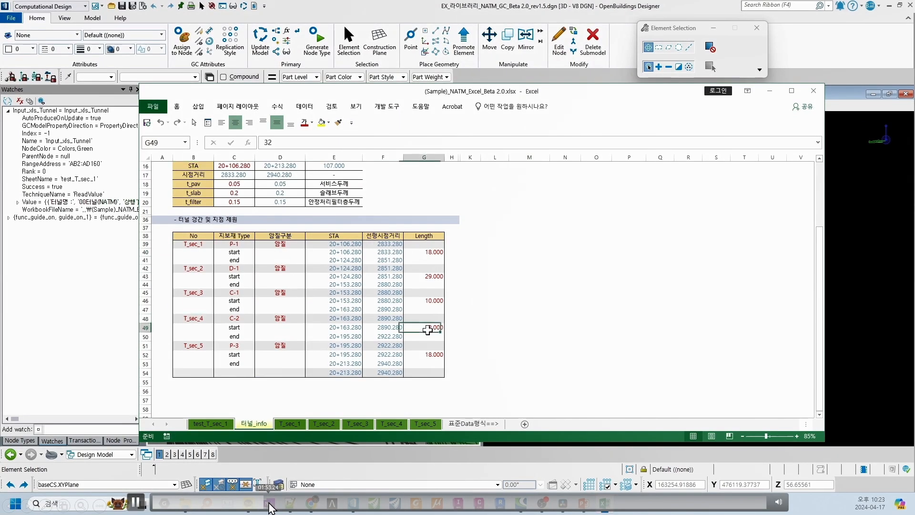
click(270, 504)
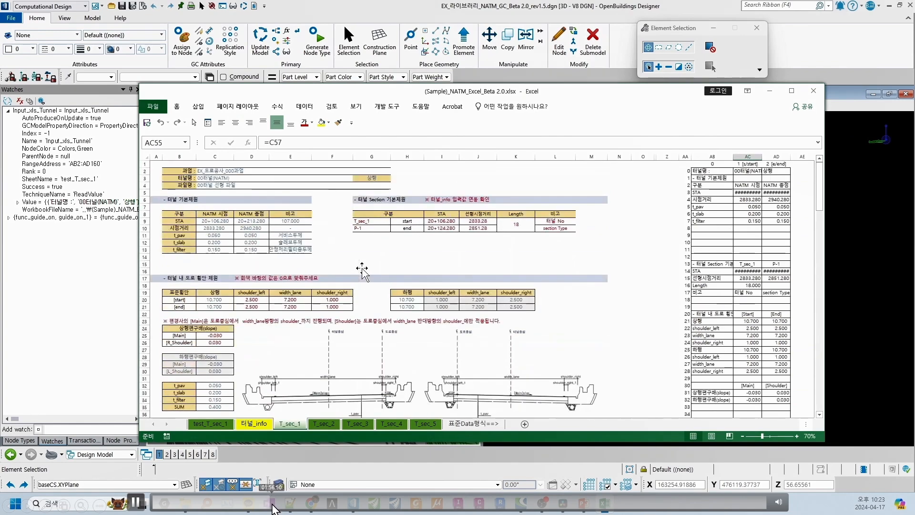
click(285, 504)
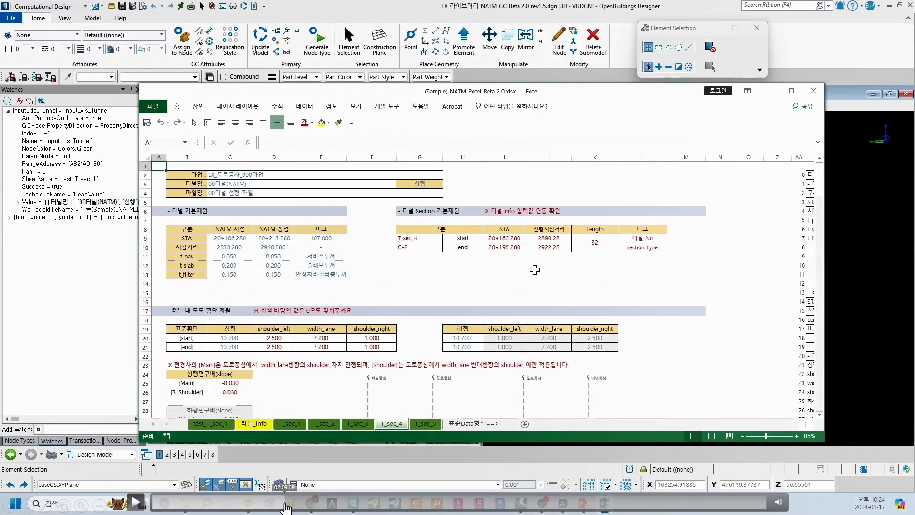
click(287, 503)
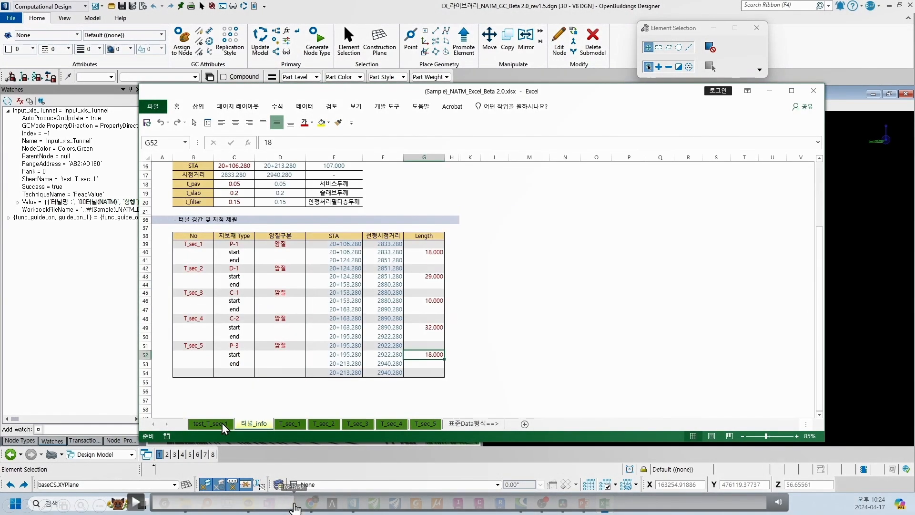
click(301, 504)
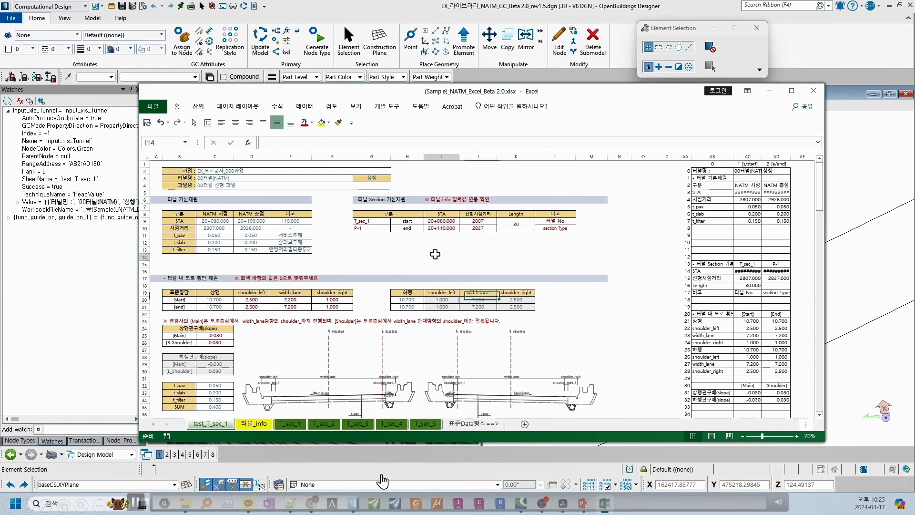
Advance the tunnel demo to the GC transaction list and consolidate its two transactions into one.
click(366, 499)
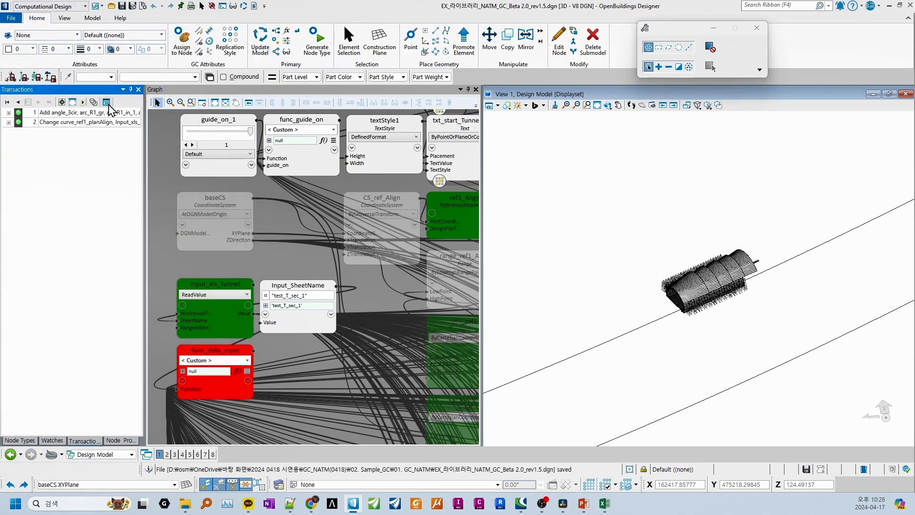
right_click(92, 129)
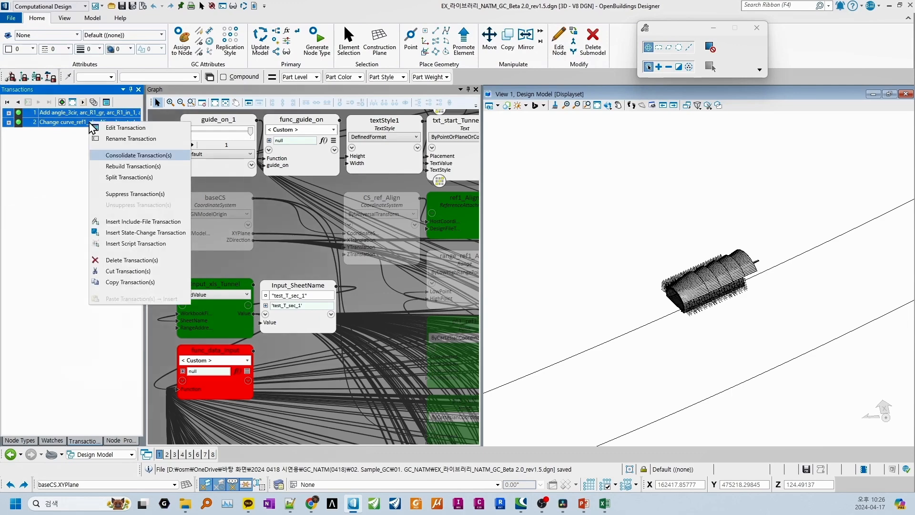
click(125, 152)
click(471, 283)
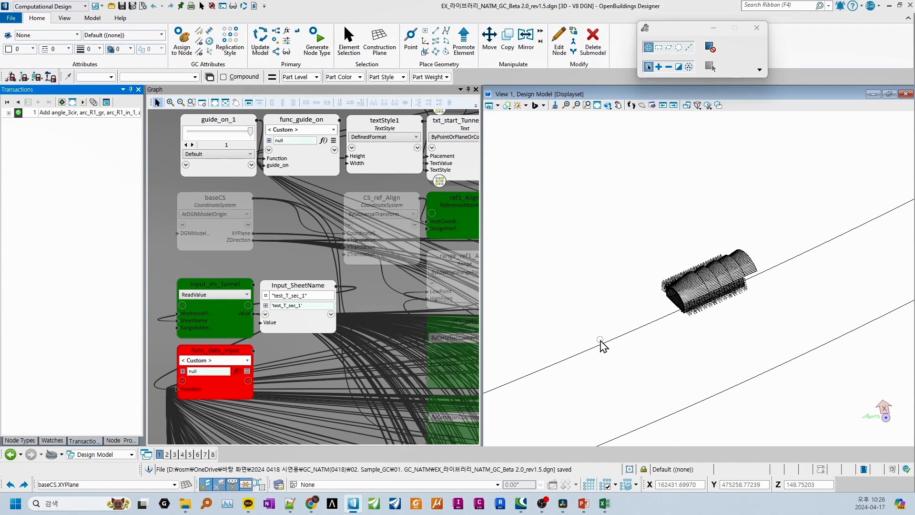
Examine the generated test_T_sec_1 tunnel model from the portal front and obliquely from above.
scroll(672, 307, up, 3)
shift+middle_drag(670, 302, 716, 283)
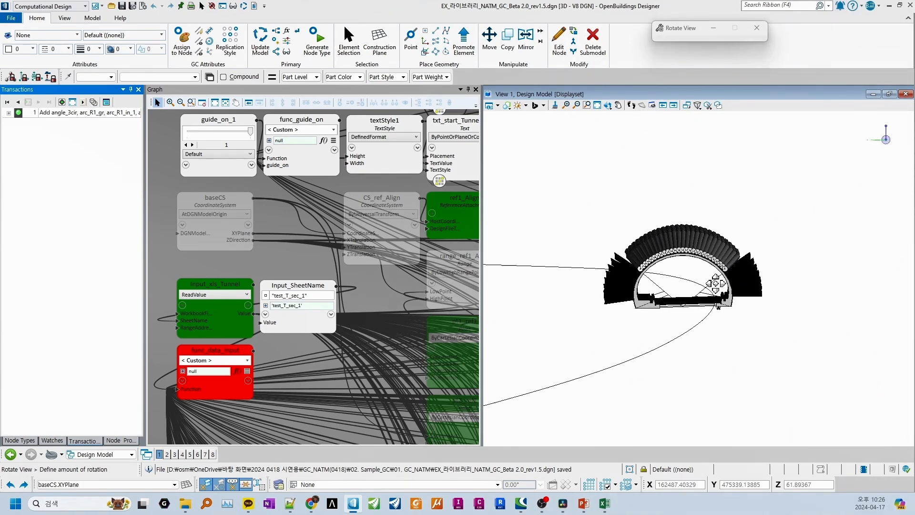
scroll(680, 311, up, 3)
scroll(721, 315, up, 3)
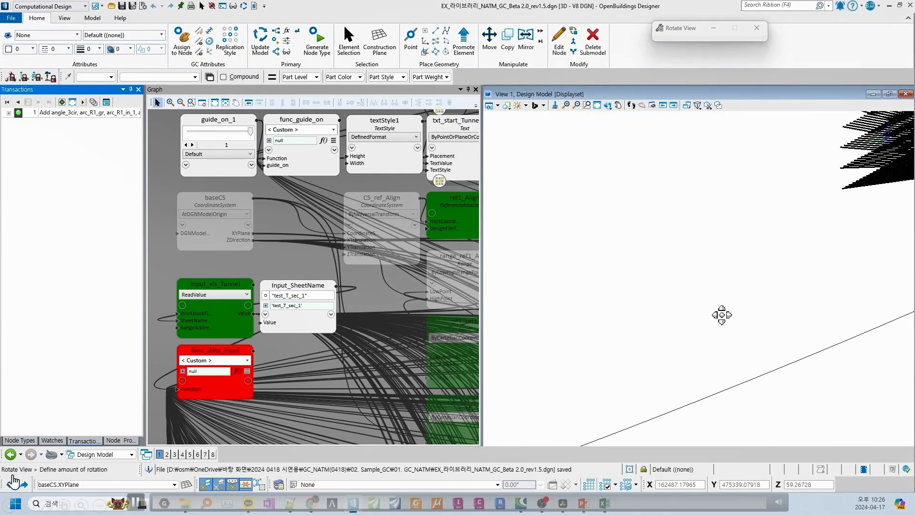
click(406, 502)
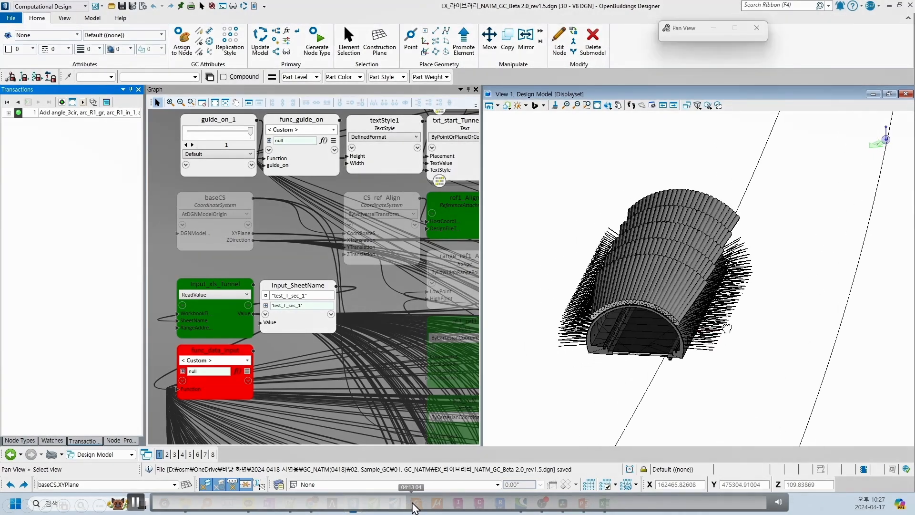
Skip the tunnel demo to the OpenRoads part showing the V8_NATM_T_sec references and the attachment of (Sample)_Terrain_DS-DJ4.dgn.
drag(413, 507, 648, 505)
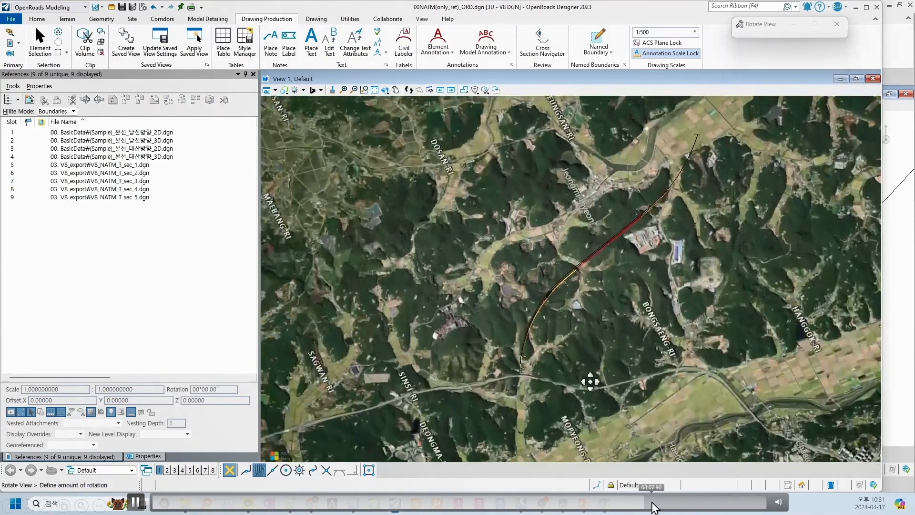
click(655, 503)
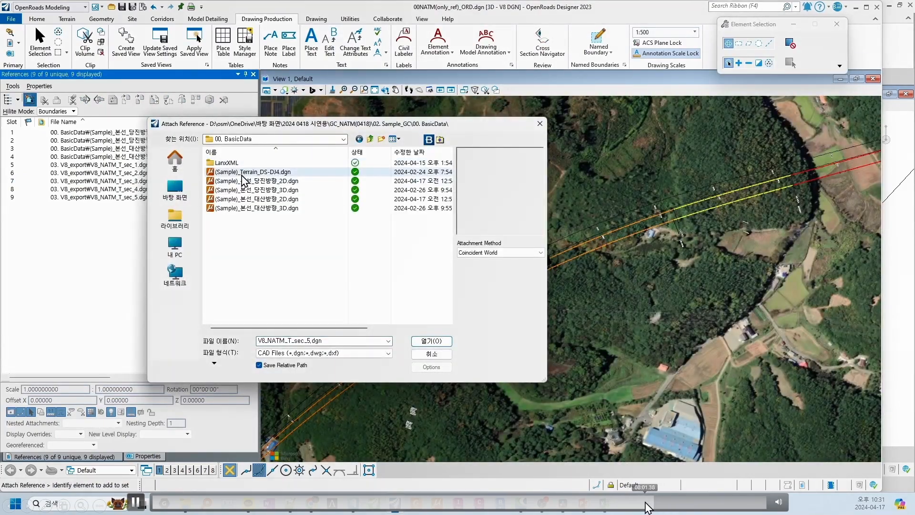
click(641, 504)
click(636, 507)
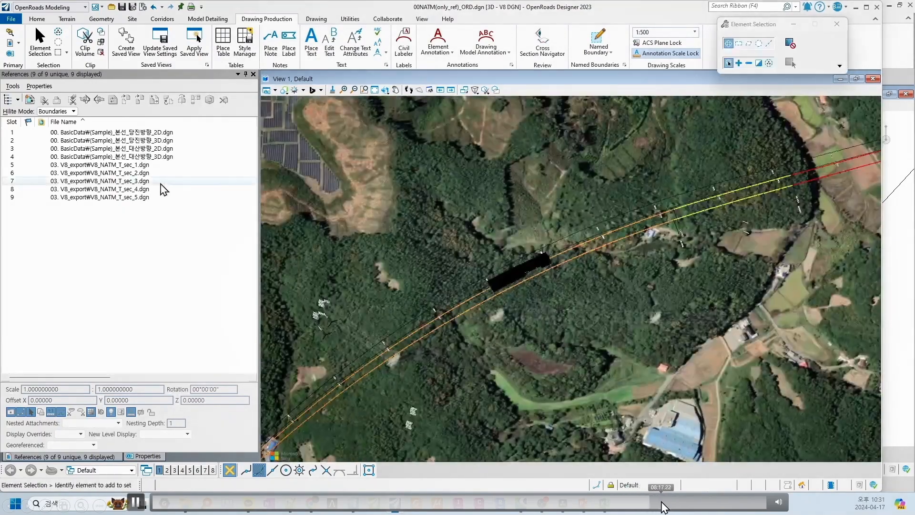
click(667, 507)
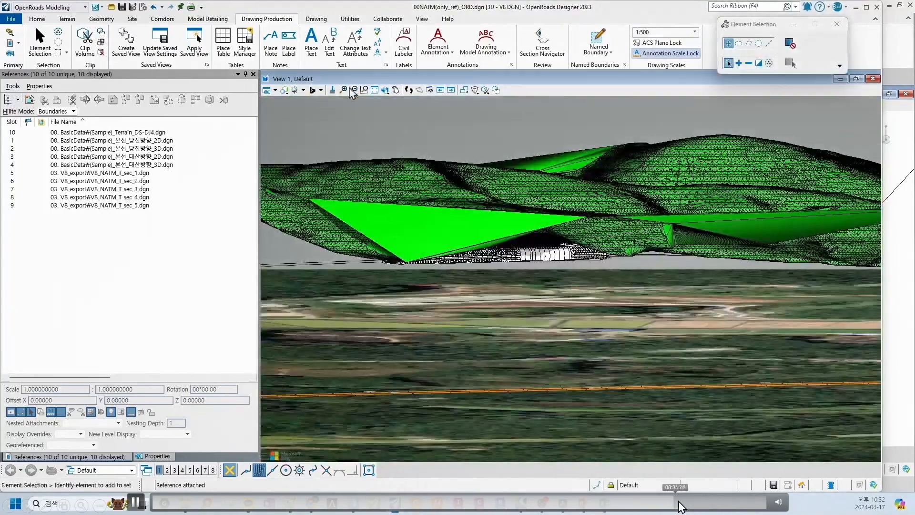
Examine the assembled tunnel sections beneath the attached terrain in the tunnel demo video.
click(687, 503)
click(691, 503)
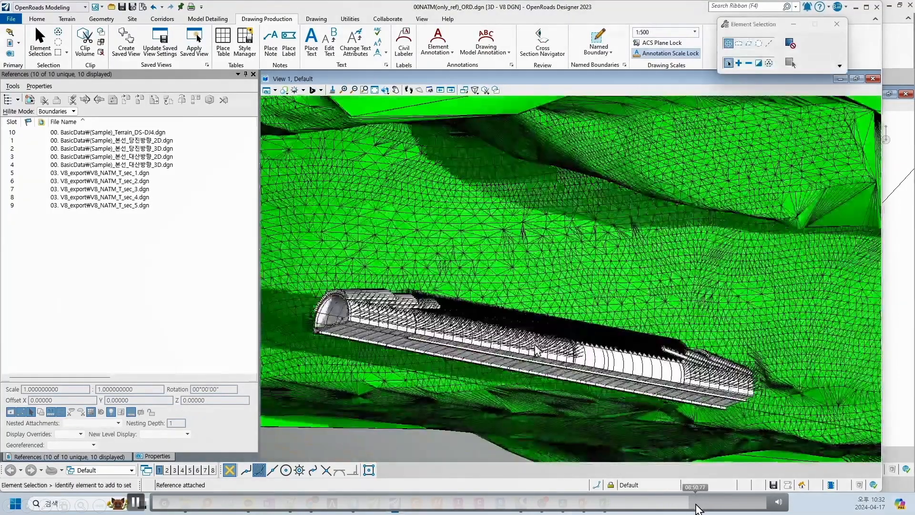
click(696, 504)
click(708, 506)
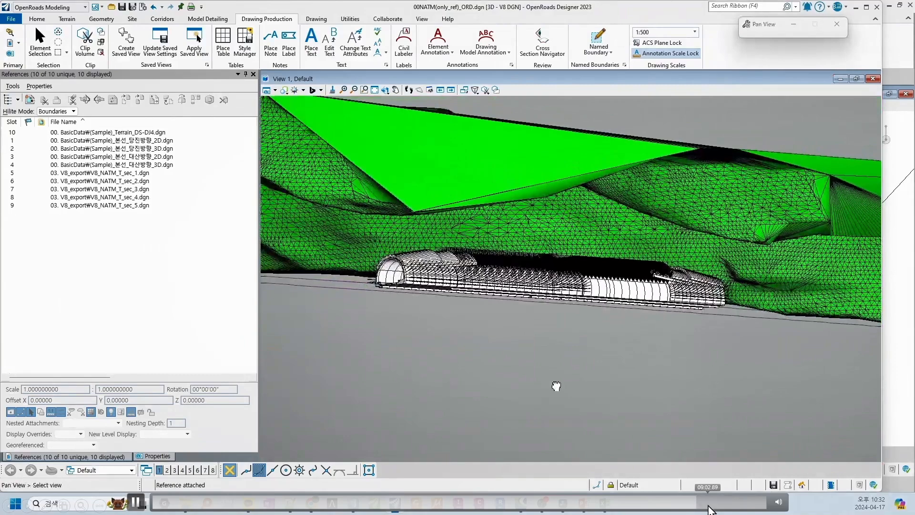
Skim the demo's export of 00NATM(only_ref)_ORD.dwg to the 02. DWG_export folder and its opening in DWG TrueView.
click(713, 506)
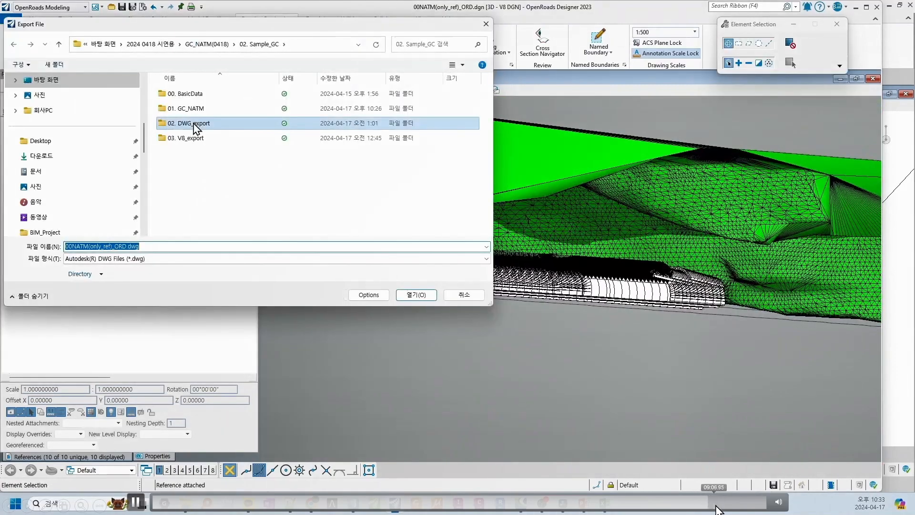
click(717, 506)
click(723, 505)
click(729, 505)
click(739, 505)
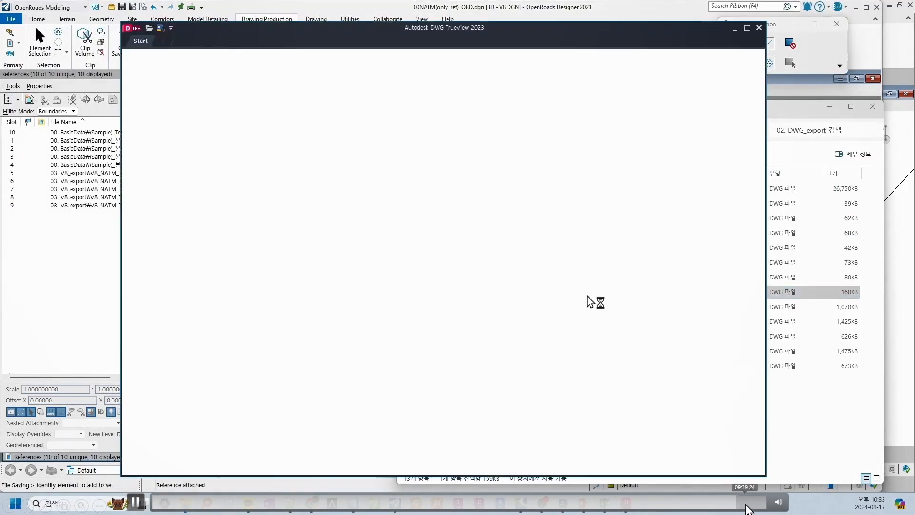
click(746, 505)
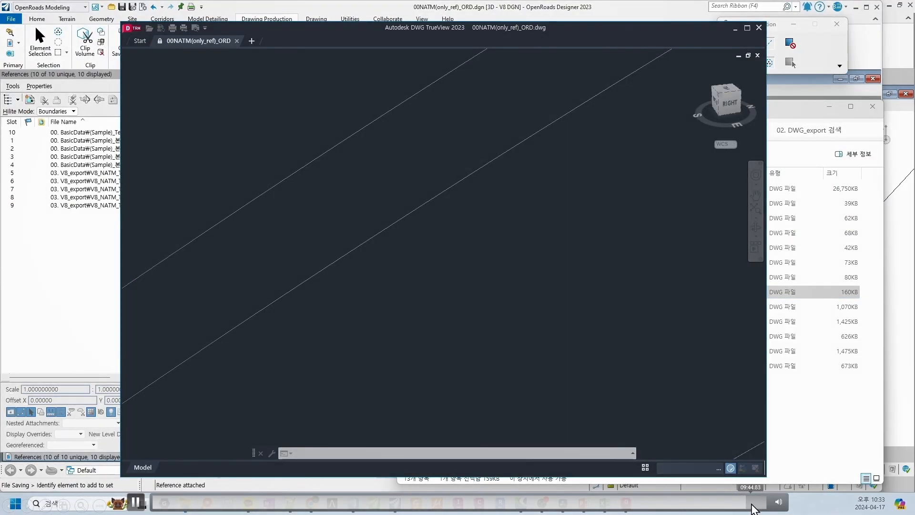
Skim the end of the tunnel demo, examining the exported tunnel model and alignments in DWG TrueView.
click(752, 505)
click(757, 504)
click(761, 504)
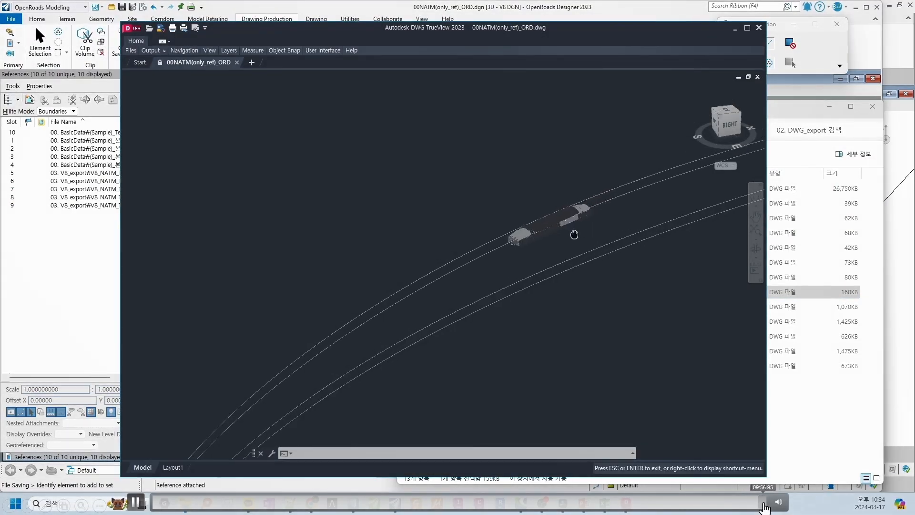
click(764, 503)
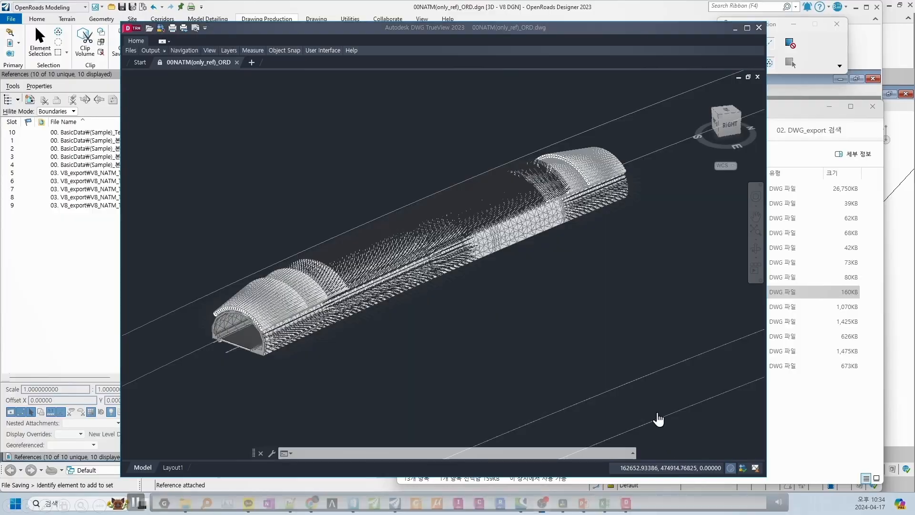
Advance to the closing slide 63, end the slide show, and minimize the presentation window.
key(Right)
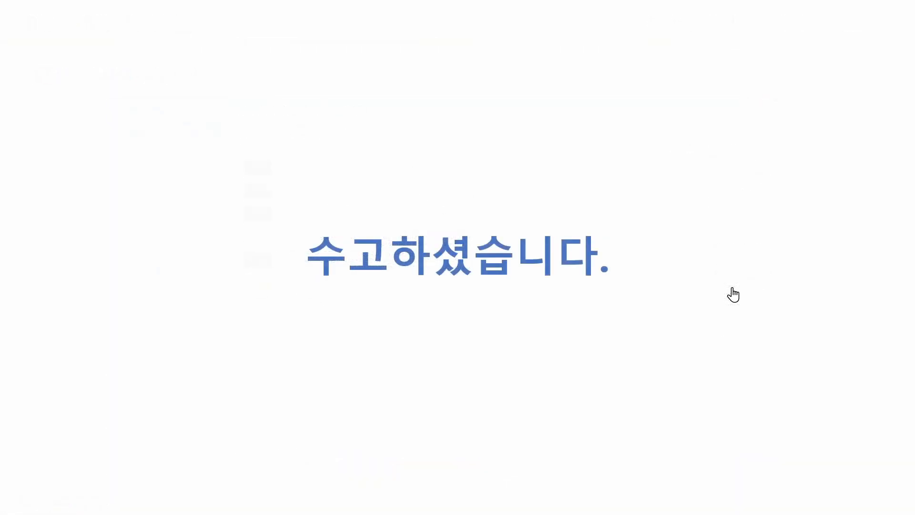
key(Escape)
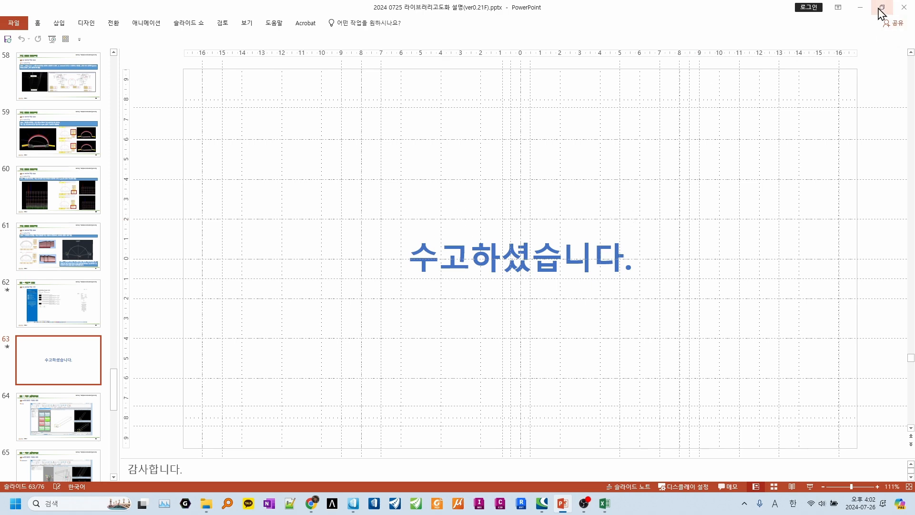
click(863, 11)
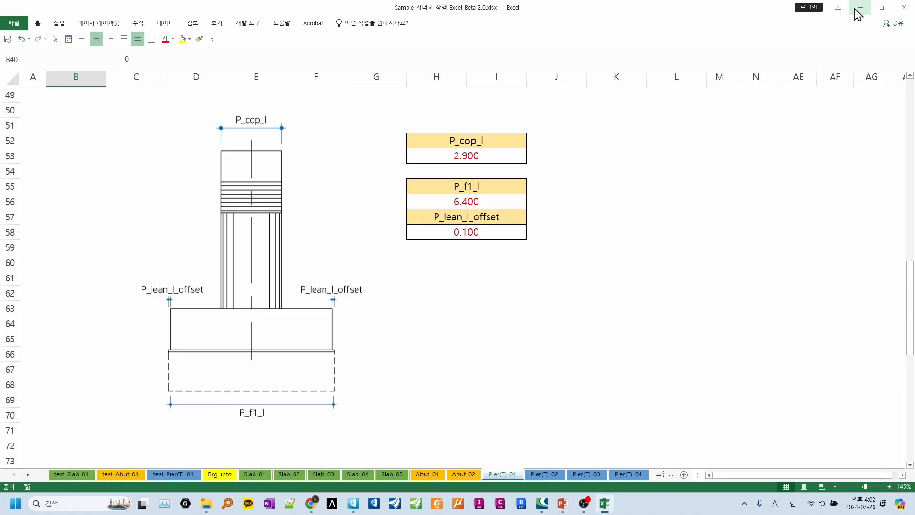
Minimize the Sample_거더교_상행_Excel_Beta 2.0.xlsx workbook, bring it back up, and close it.
click(860, 9)
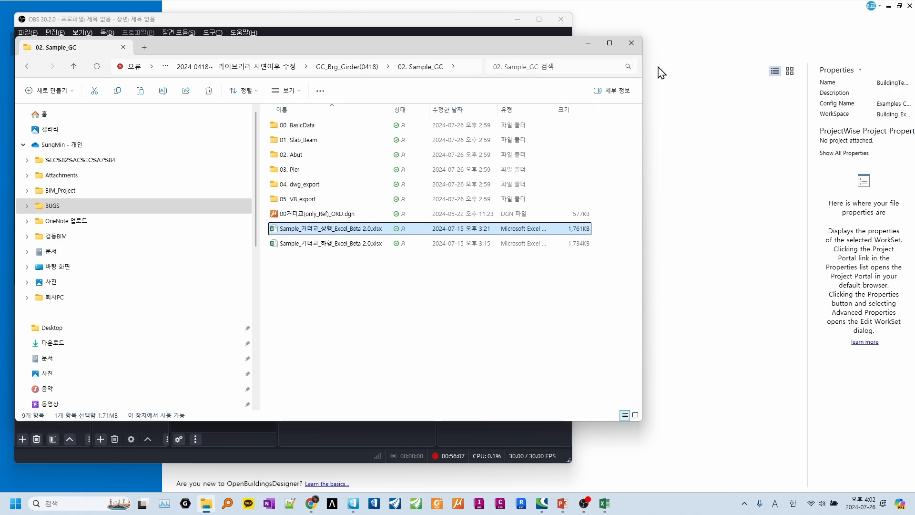
click(605, 504)
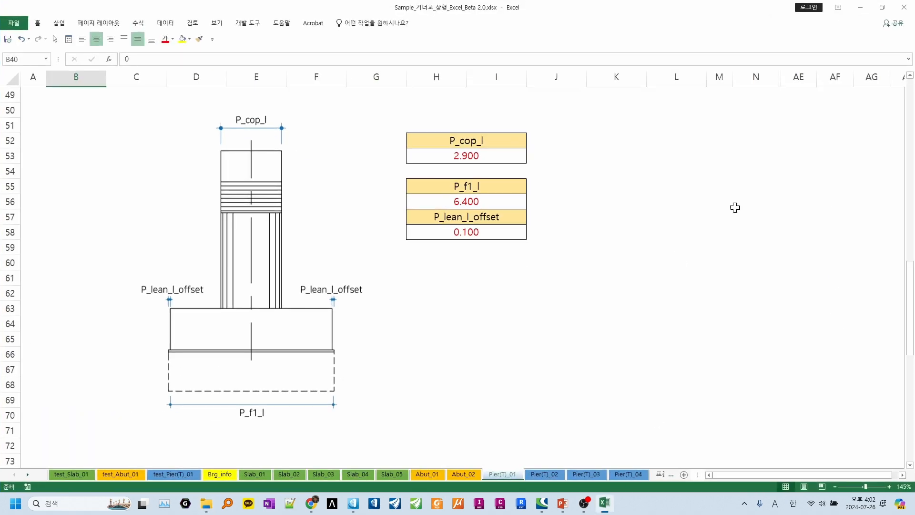
click(904, 7)
click(458, 275)
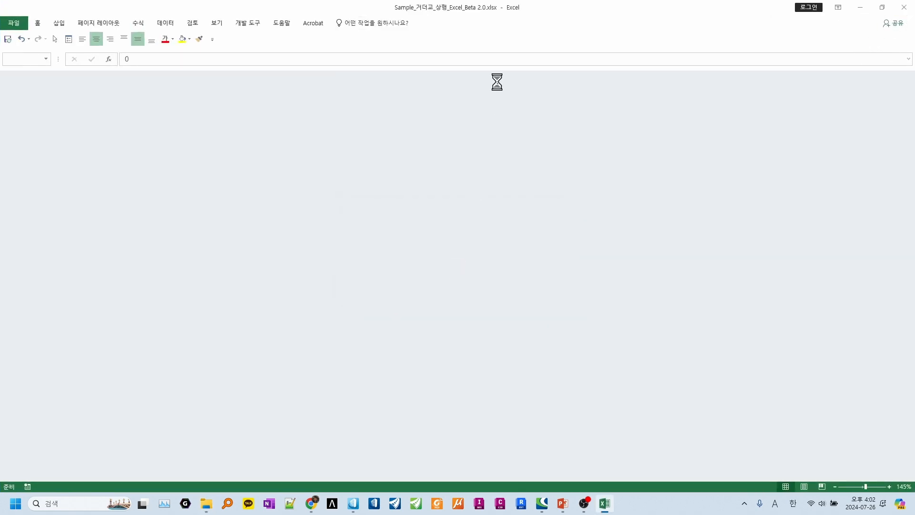
Switch to OpenBuildings Designer and browse for a file in GC_NATM(0418) > 02. Sample_GC > 01. GC_NATM.
click(685, 21)
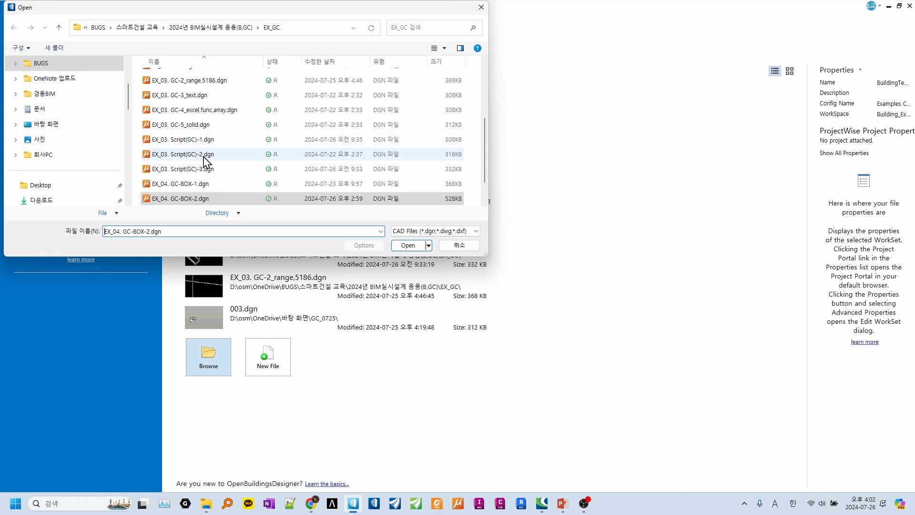
click(213, 28)
double_click(204, 79)
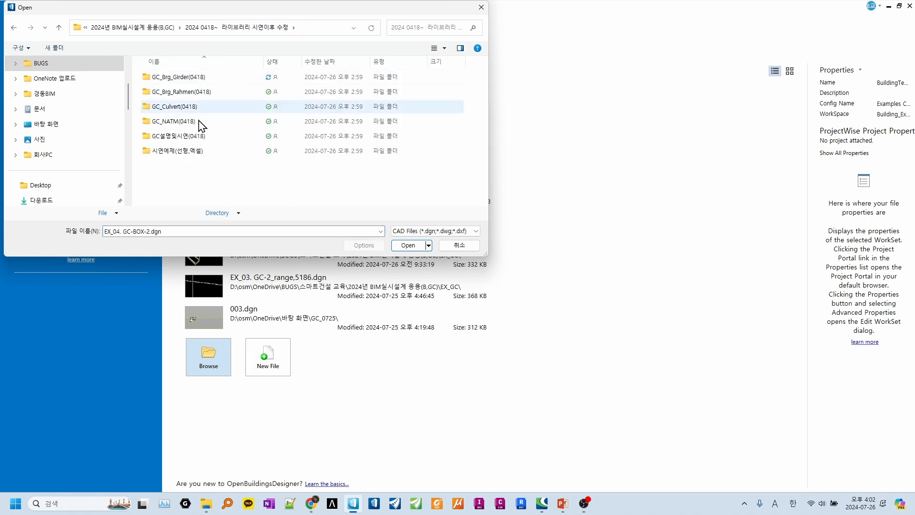
double_click(180, 124)
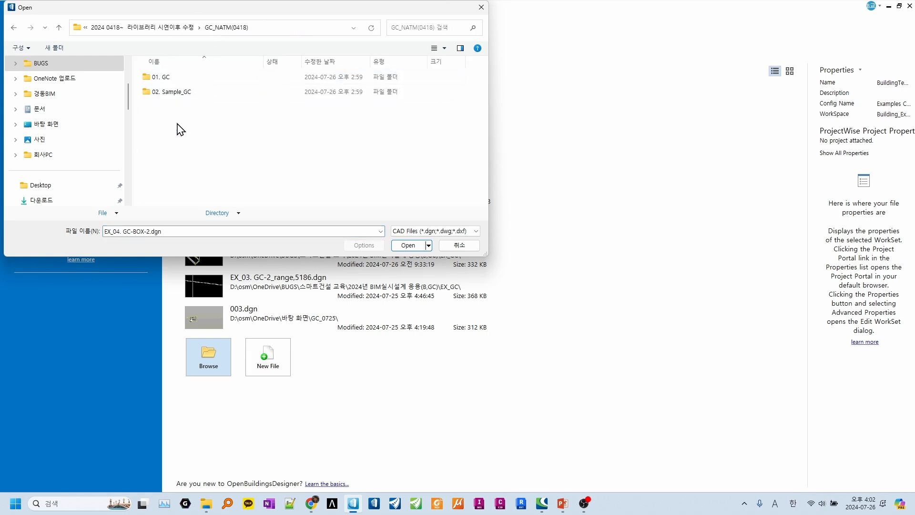
double_click(173, 91)
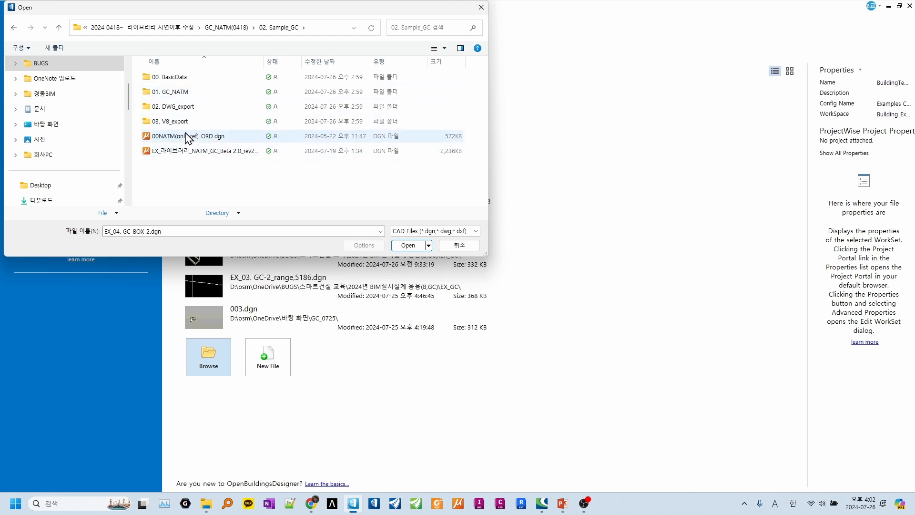
double_click(180, 93)
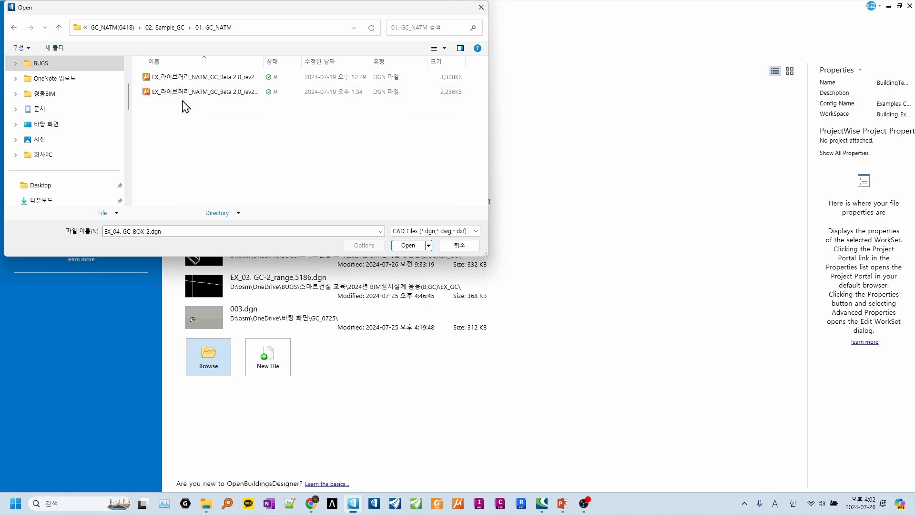
Open EX_라이브러리_NATM_GC_Beta 2.0_rev2.7-2F.dgn with the TrainingTemplate_NM WorkSet activated, continuing from where the design file was left off.
double_click(265, 63)
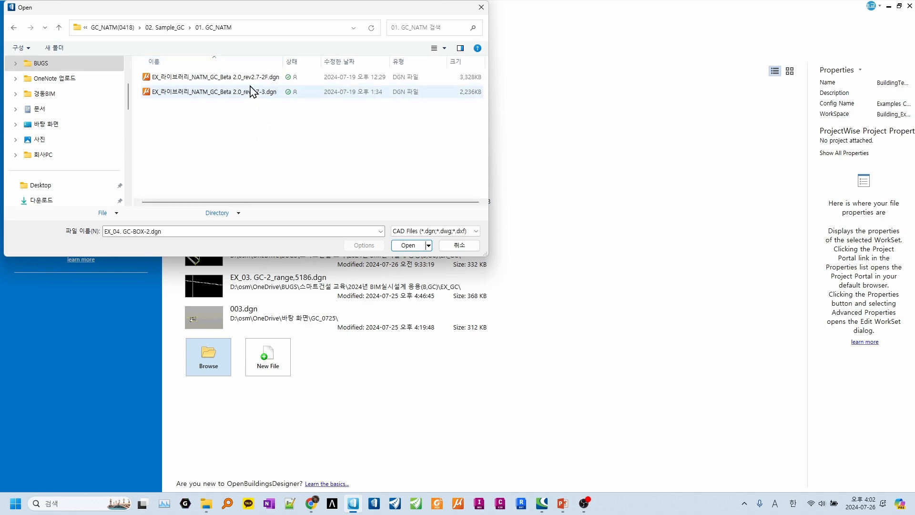
double_click(251, 77)
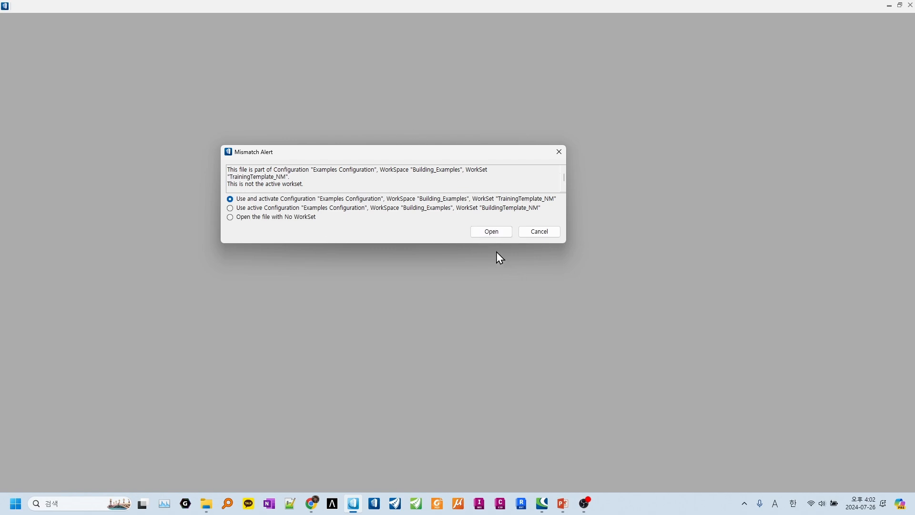
click(493, 233)
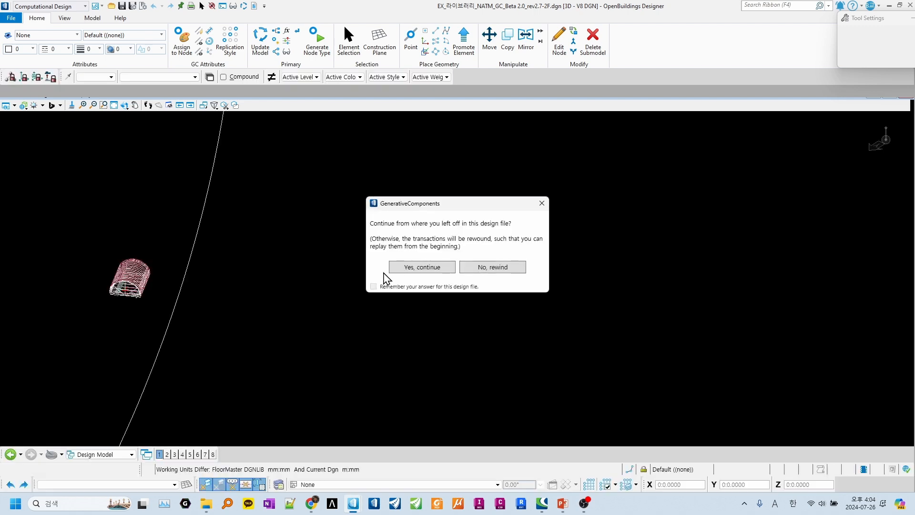
click(414, 269)
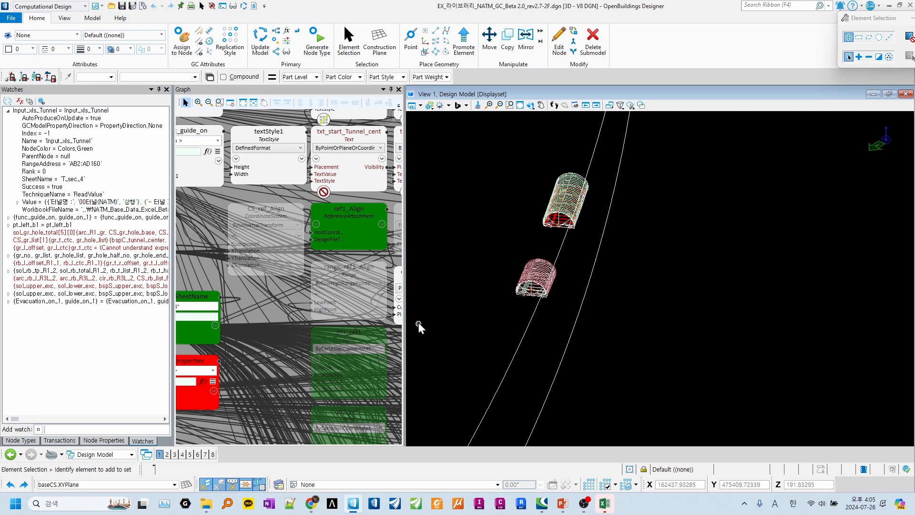
Widen the node graph area and examine the overall structure of the NATM tunnel graph.
drag(405, 313, 611, 313)
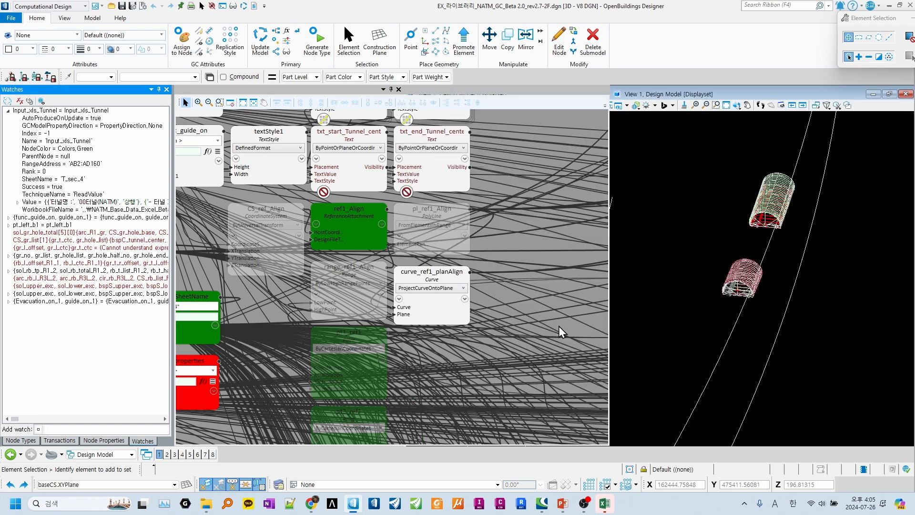
scroll(410, 268, down, 3)
scroll(277, 217, down, 5)
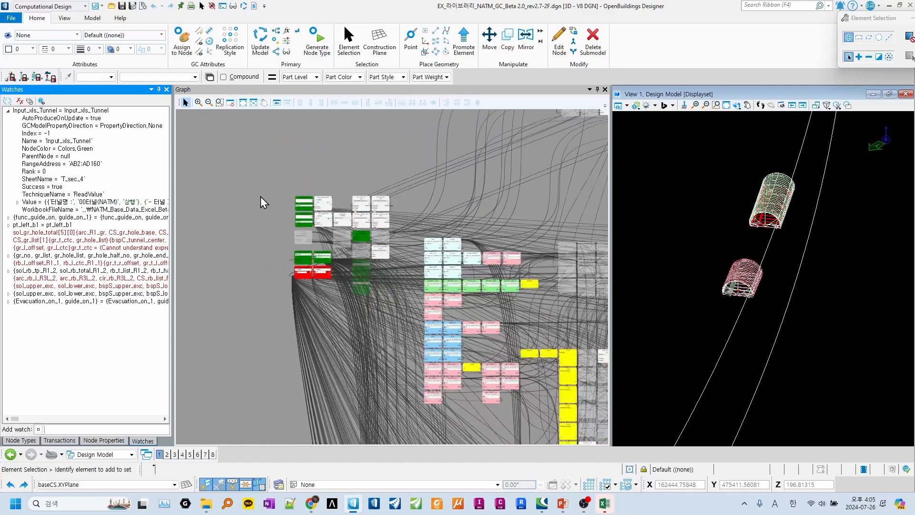
scroll(251, 167, down, 4)
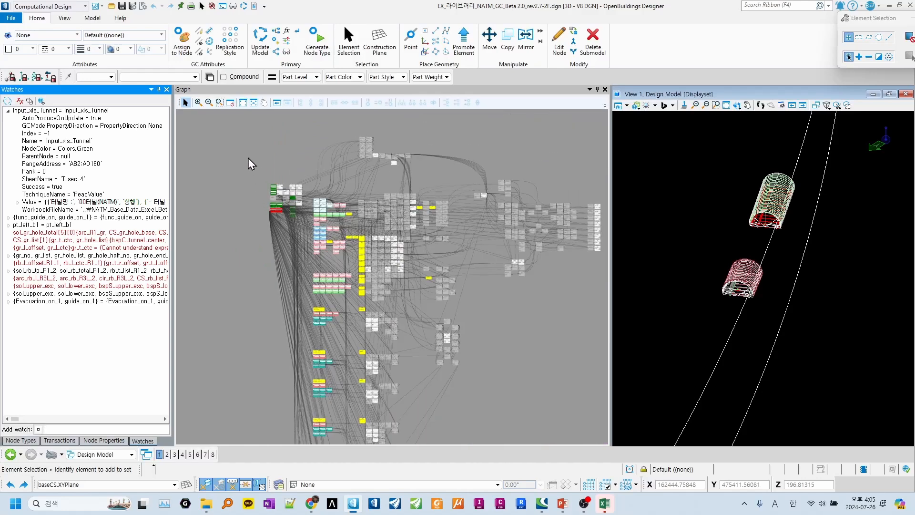
scroll(275, 166, up, 2)
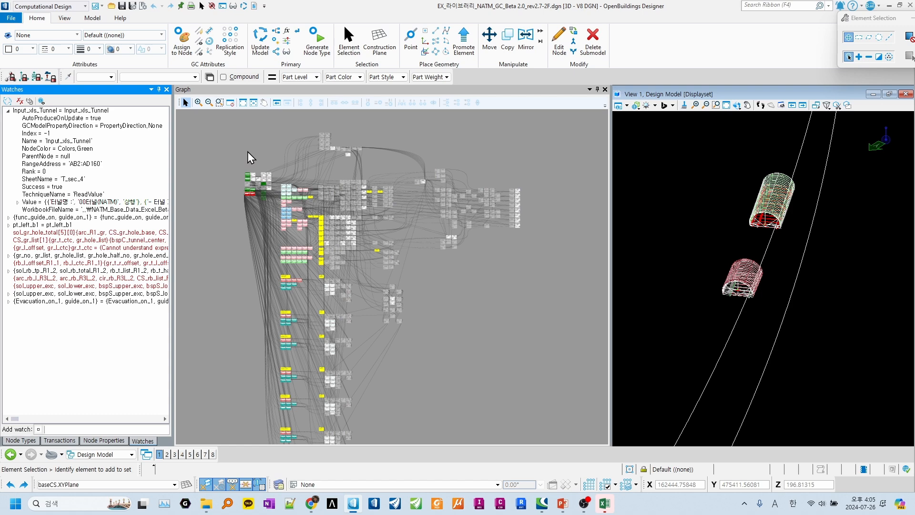
scroll(247, 152, up, 1)
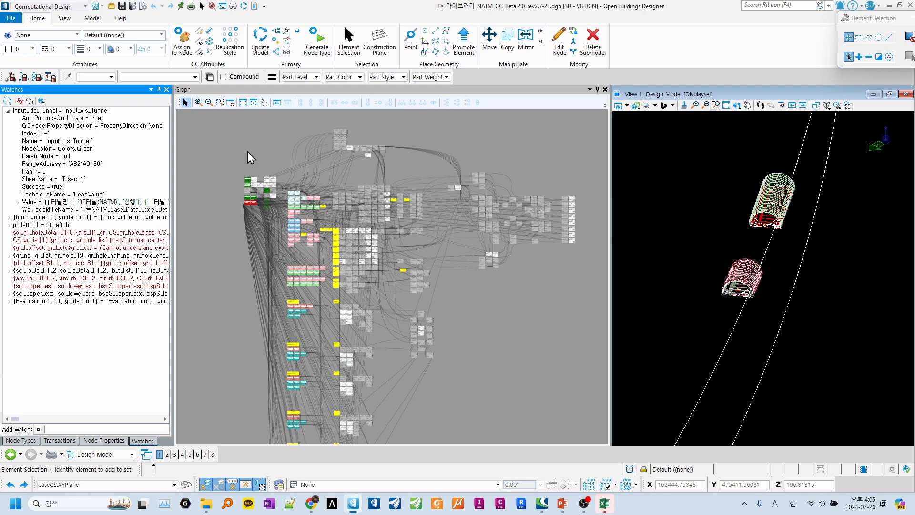
scroll(231, 184, up, 1)
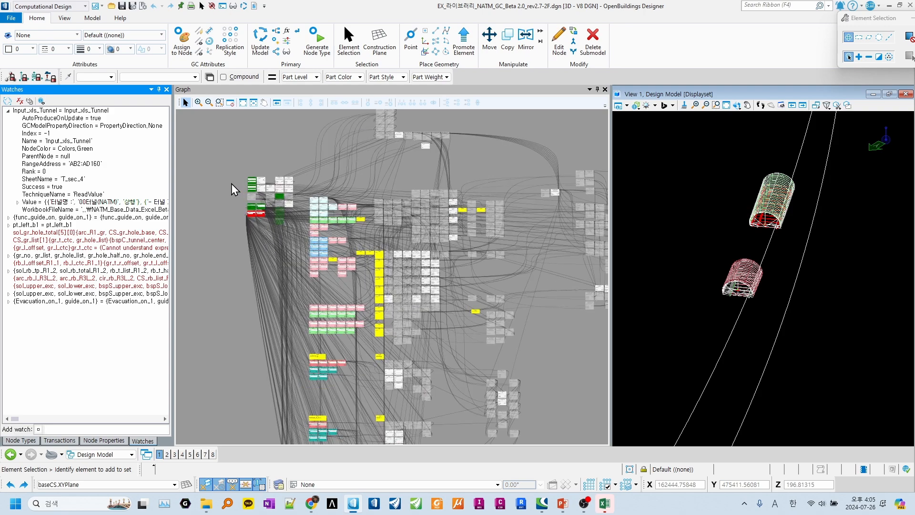
Open the func_data_input node's function script from the tunnel input nodes and widen its editor window.
scroll(231, 184, up, 1)
scroll(231, 184, up, 4)
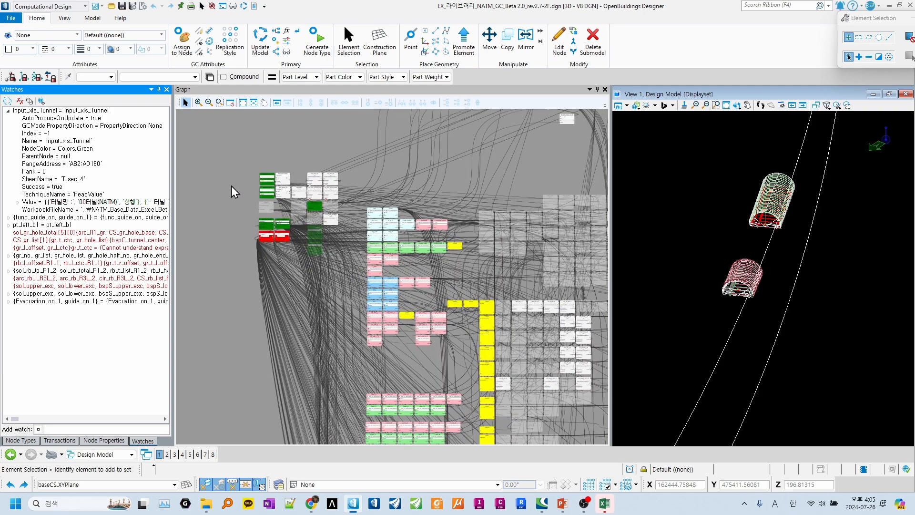
scroll(231, 196, up, 1)
scroll(249, 302, up, 3)
scroll(271, 270, up, 2)
middle_drag(244, 252, 237, 249)
scroll(240, 250, up, 3)
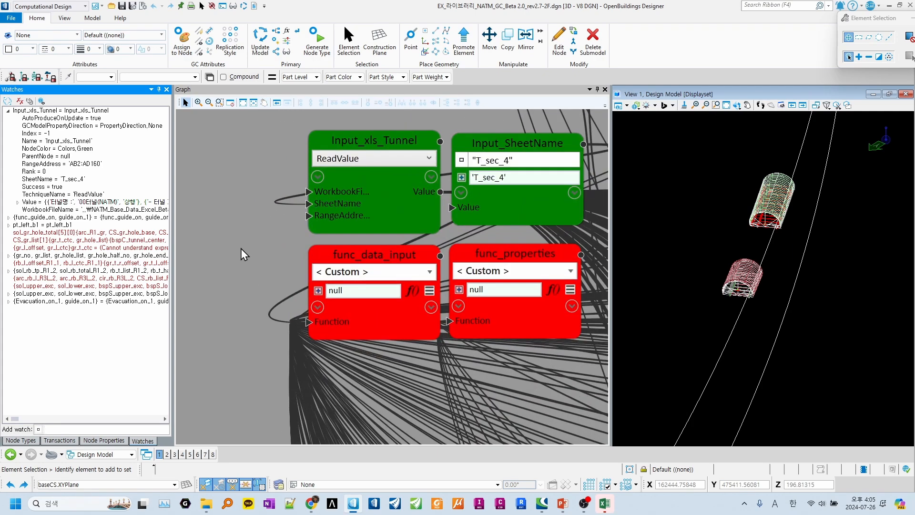
scroll(259, 275, down, 2)
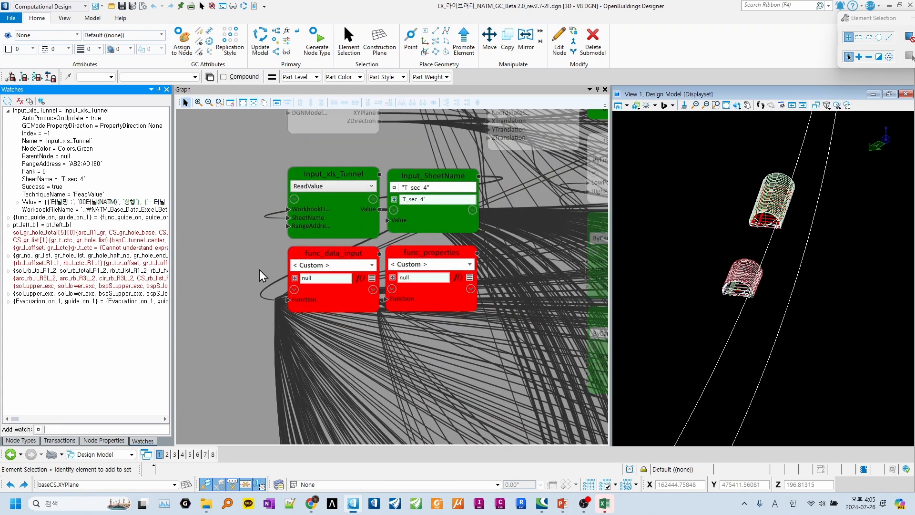
click(374, 280)
drag(319, 293, 357, 33)
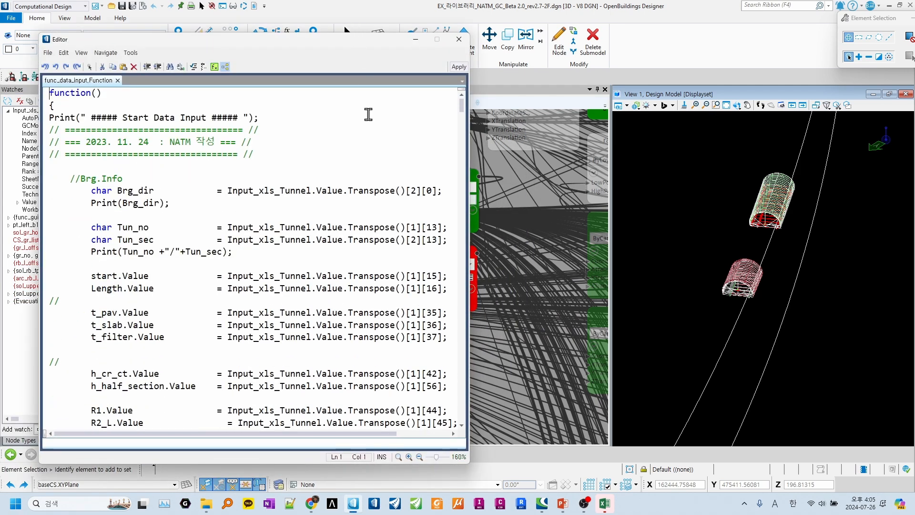
drag(469, 203, 583, 205)
Read the func_data_input script from the tunnel section and slab assignments through the barrier and grouting values.
scroll(510, 244, down, 8)
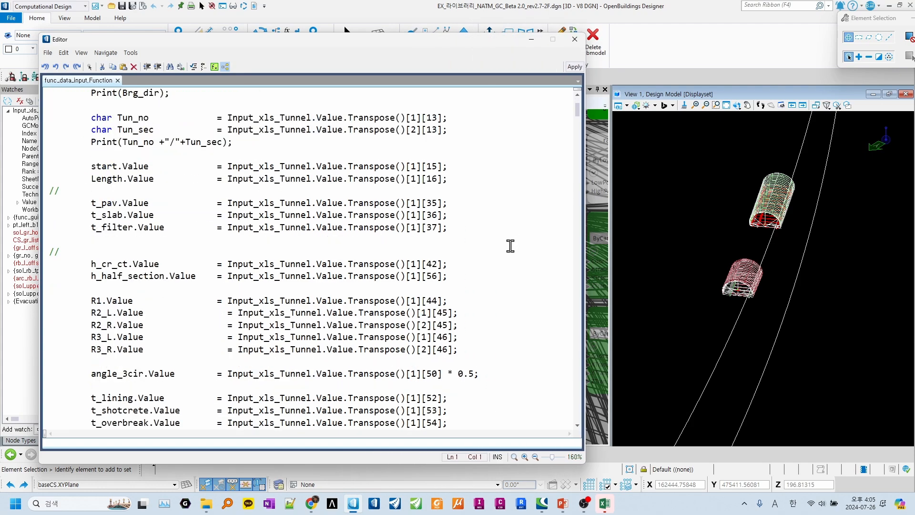
scroll(510, 246, down, 16)
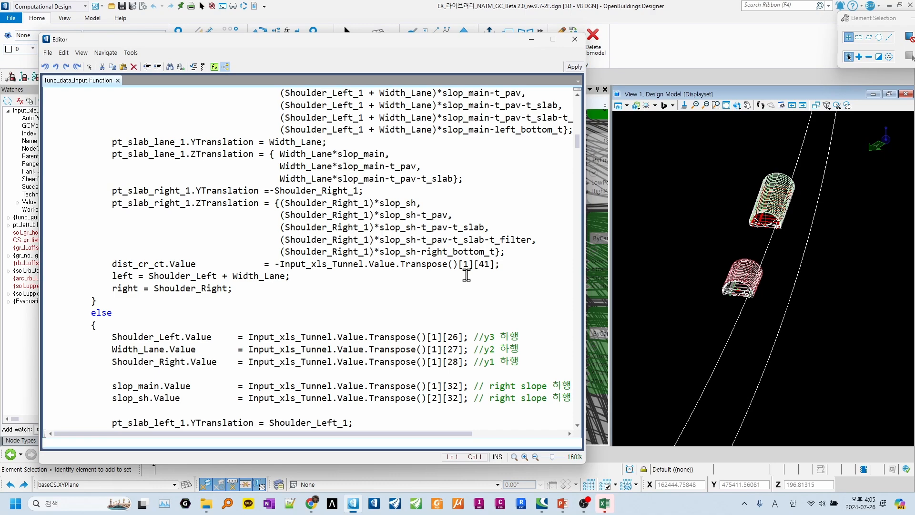
scroll(453, 281, down, 2)
scroll(453, 281, down, 15)
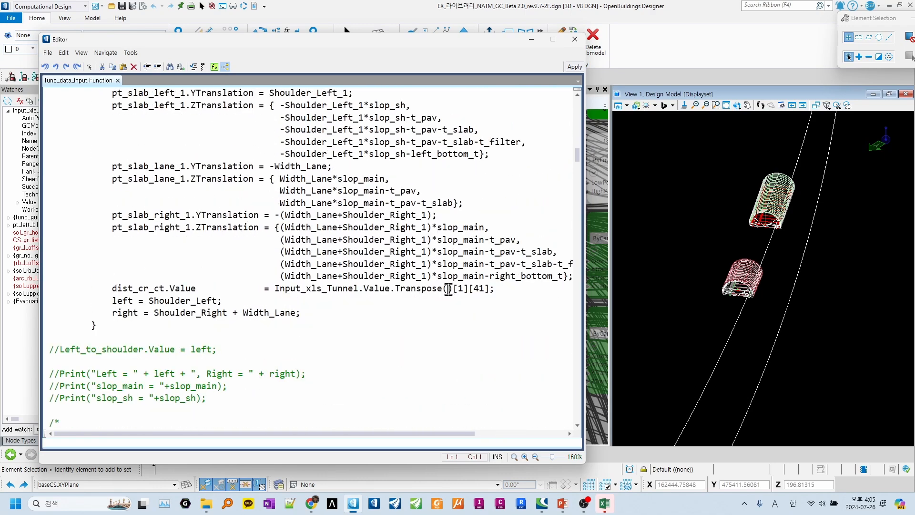
scroll(448, 294, down, 20)
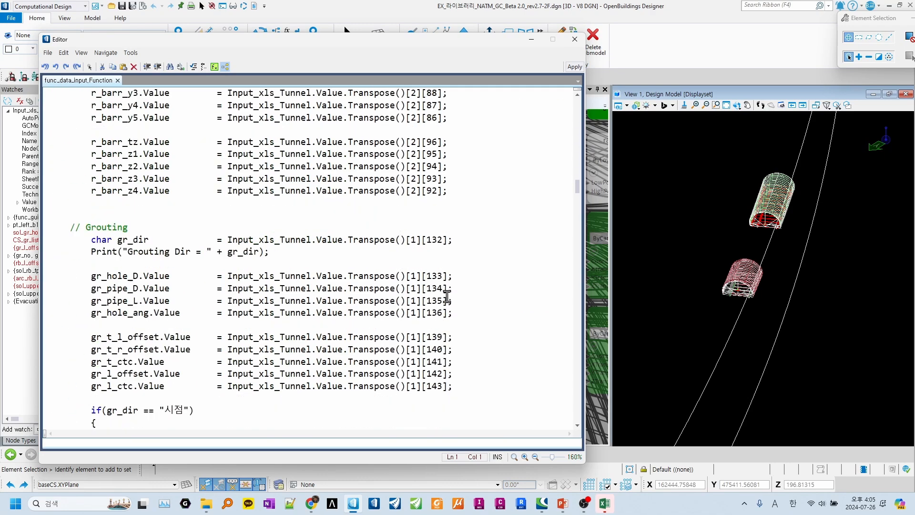
Examine the rock bolt blocks of the func_data_input script, from RockBolt_R1-1 through RockBolt_R3R-1, including their zero-spacing conditions.
scroll(447, 298, down, 12)
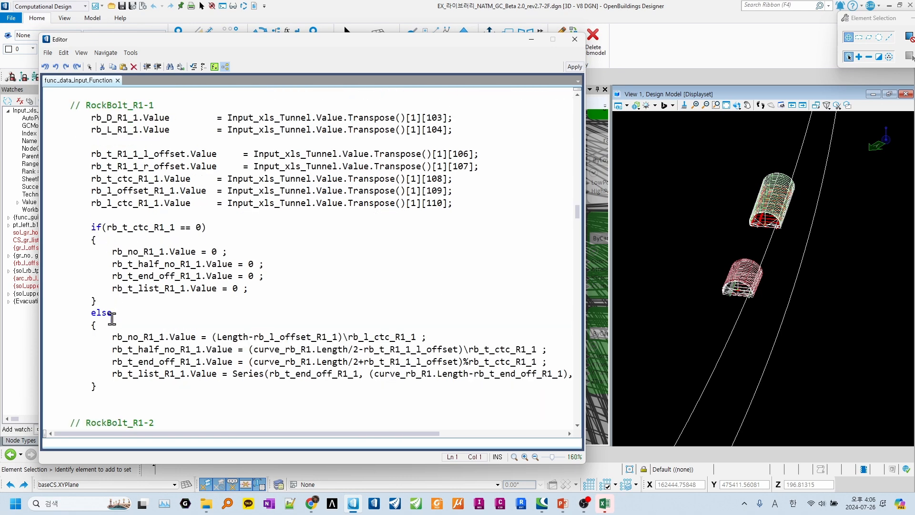
scroll(113, 319, down, 5)
scroll(113, 319, down, 2)
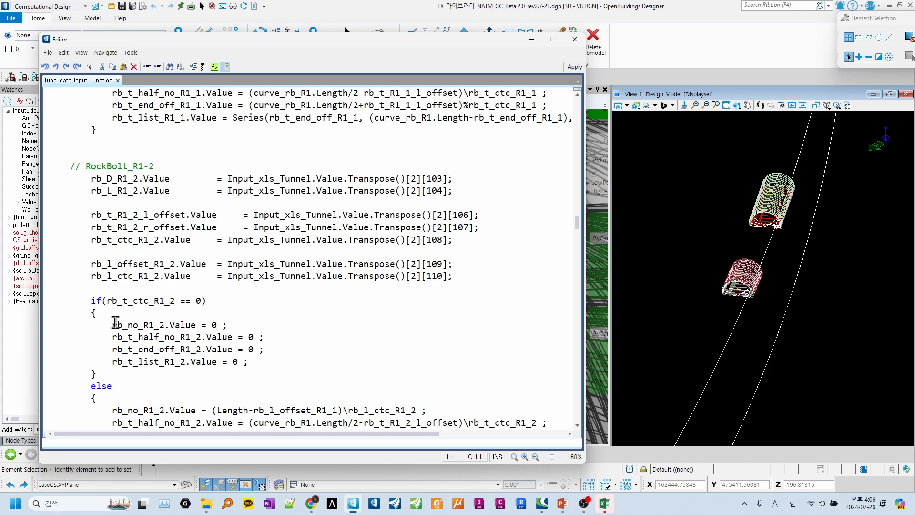
scroll(115, 322, down, 11)
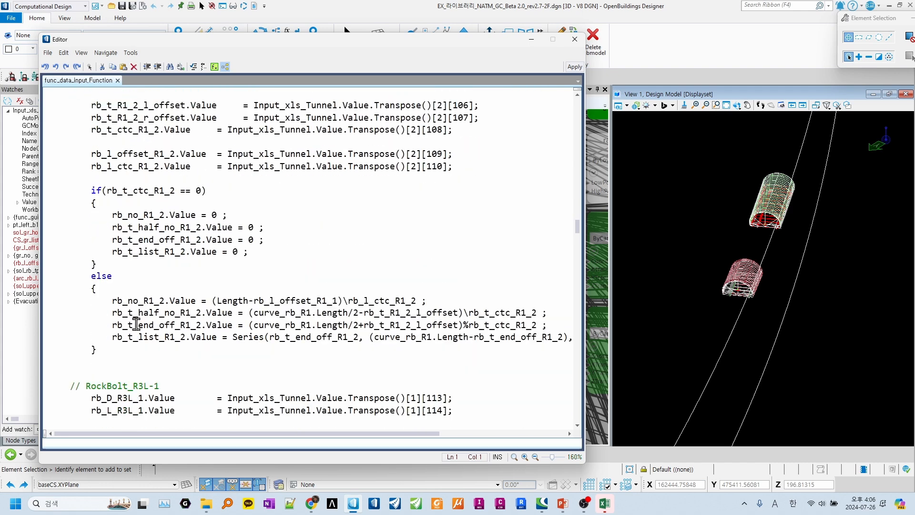
scroll(142, 328, down, 4)
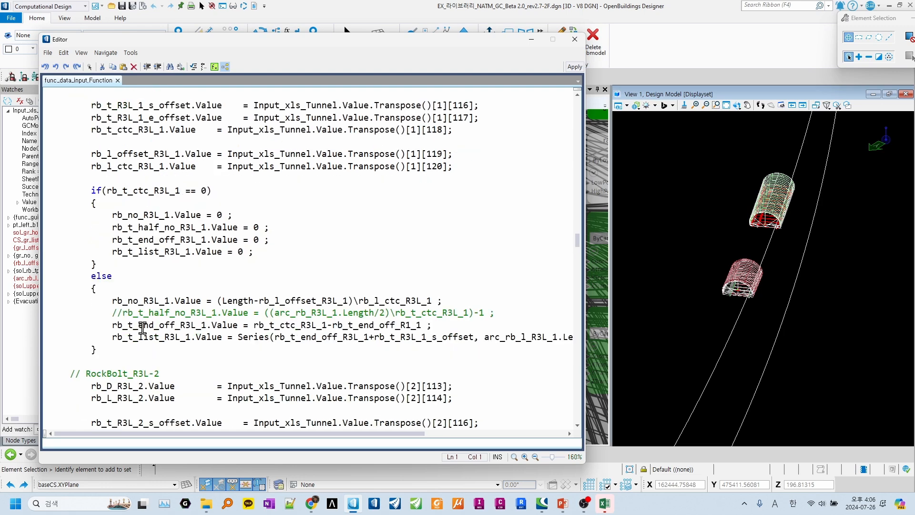
scroll(142, 328, down, 5)
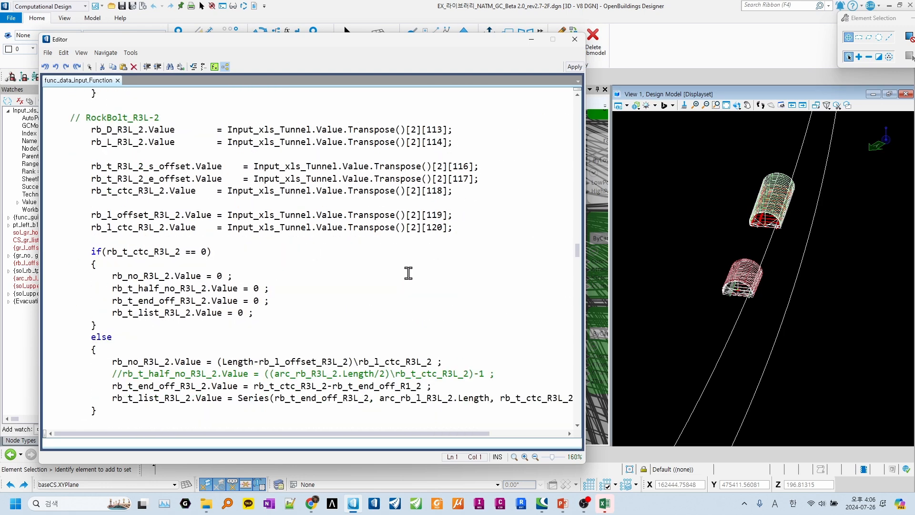
scroll(278, 358, down, 2)
scroll(277, 358, down, 4)
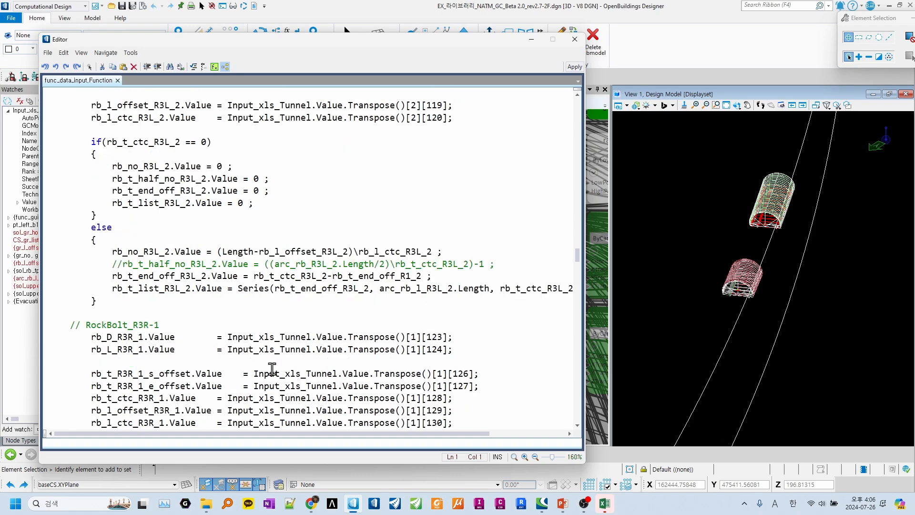
scroll(222, 334, down, 15)
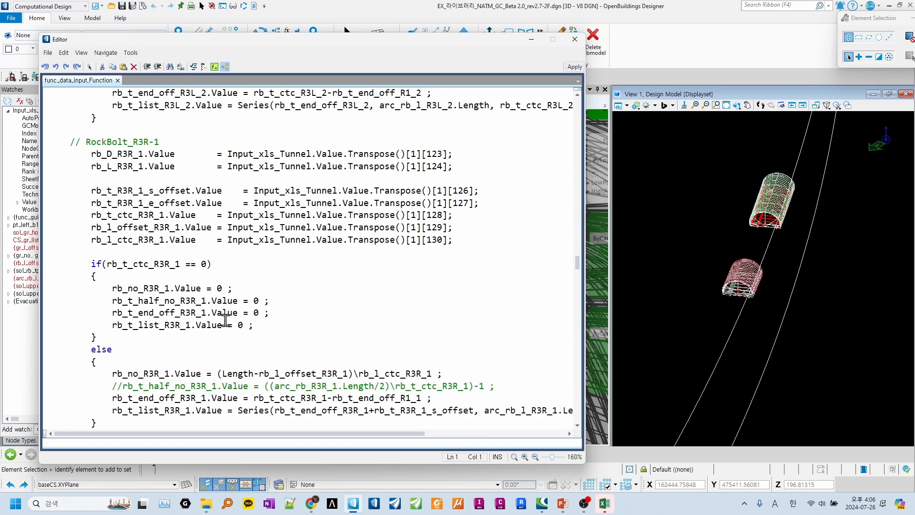
Skim the node visibility settings for slab, lining and check lines, and return to the start of the func_data_input script.
scroll(223, 343, down, 20)
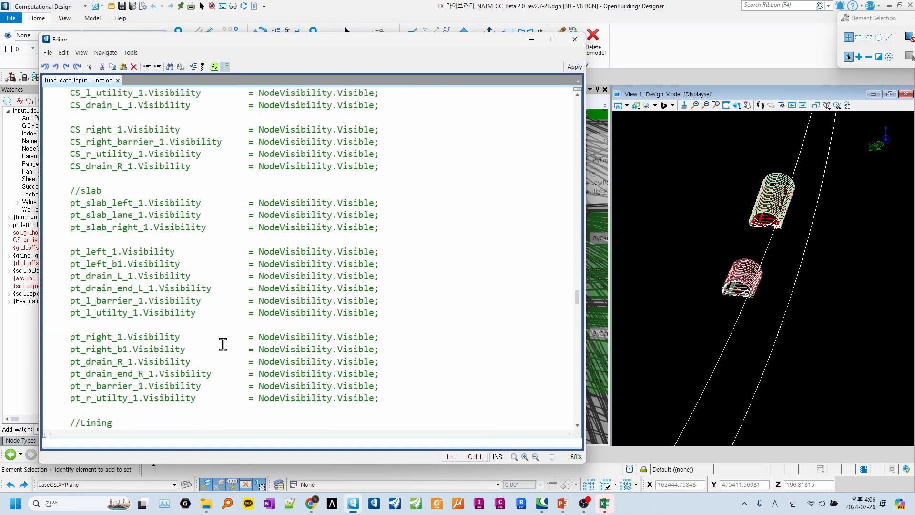
scroll(232, 346, down, 11)
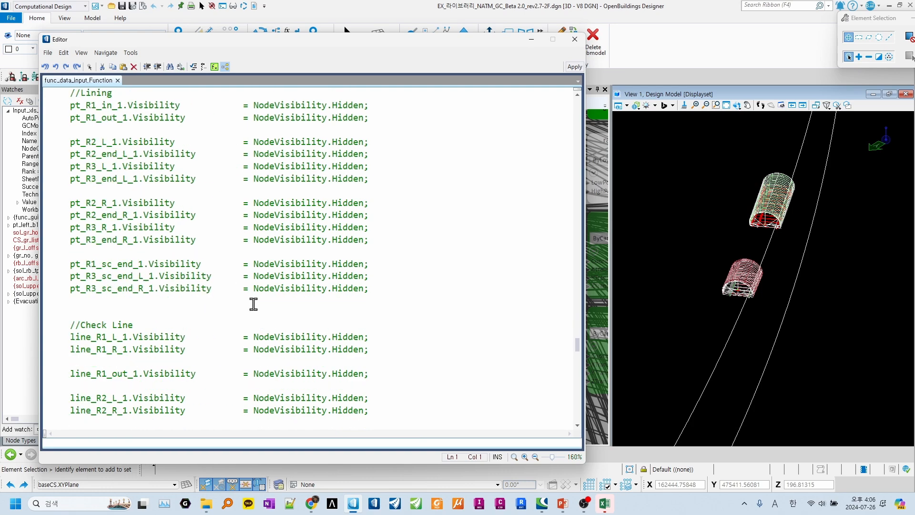
mouse_move(577, 354)
mouse_down()
mouse_move(577, 428)
mouse_move(575, 340)
mouse_up()
drag(574, 158, 575, 103)
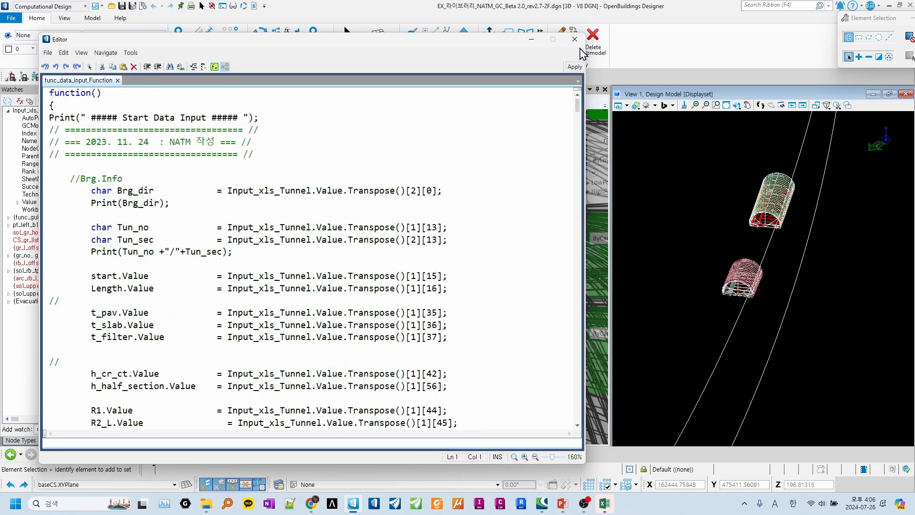
Close the func_data_input script and open the func_properties node's function script.
click(575, 39)
click(494, 274)
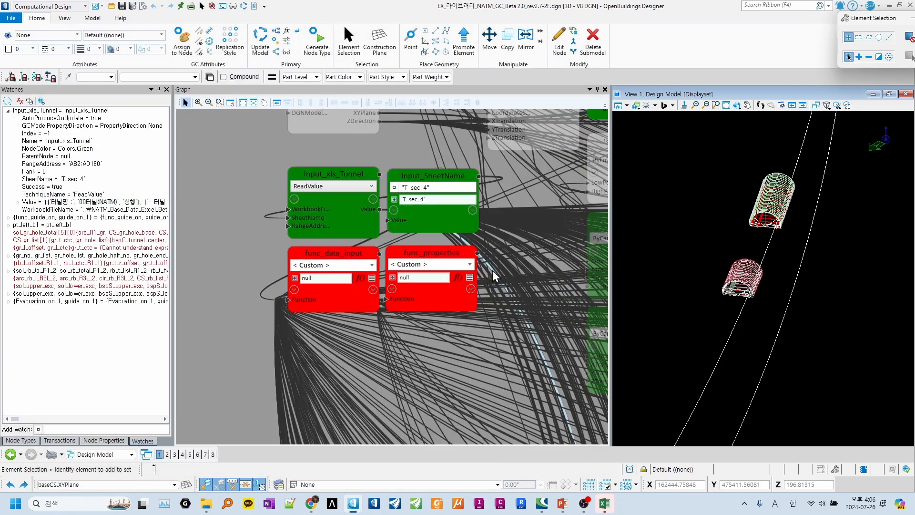
double_click(471, 274)
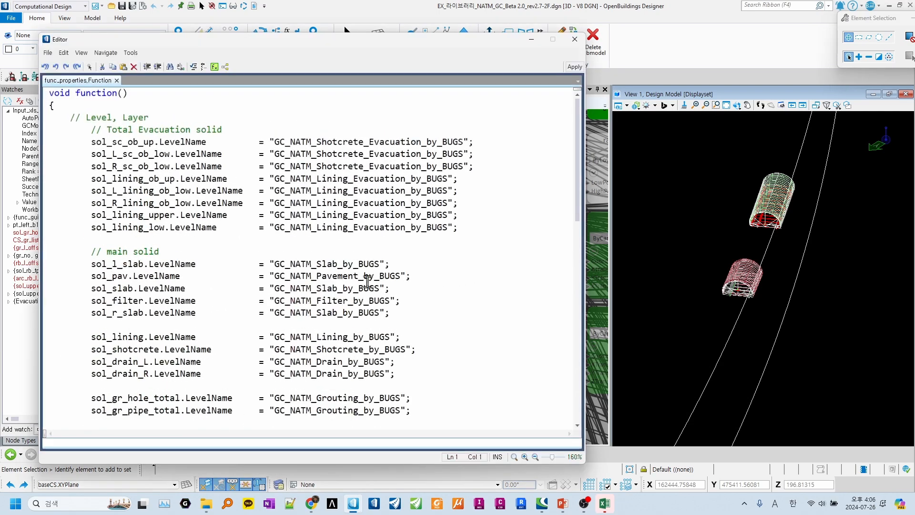
Read the level-name and color assignments in the func_properties script through the rock bolt solids, and close the script.
scroll(206, 253, down, 9)
scroll(217, 281, up, 7)
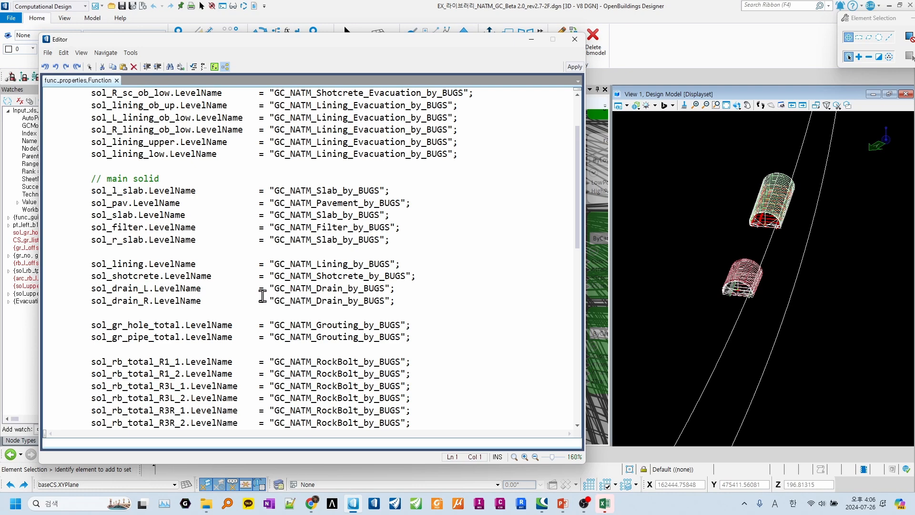
scroll(265, 296, down, 13)
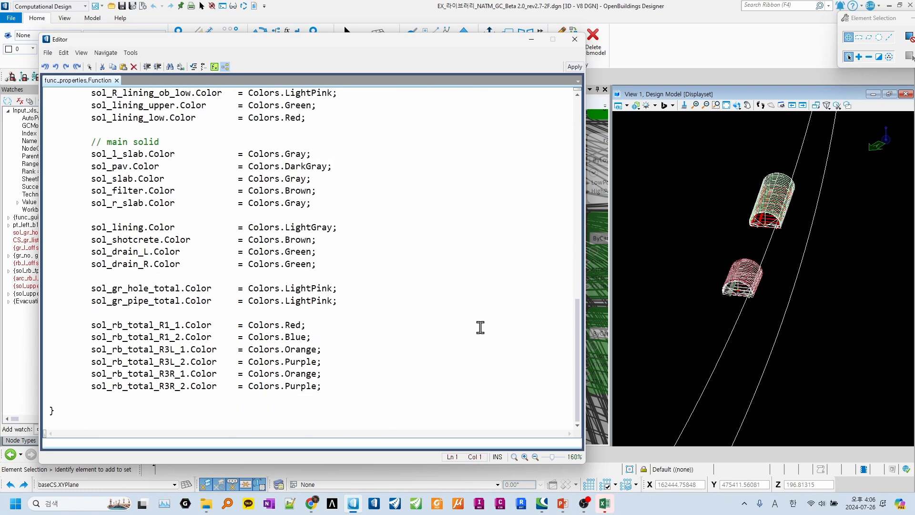
click(575, 39)
click(448, 275)
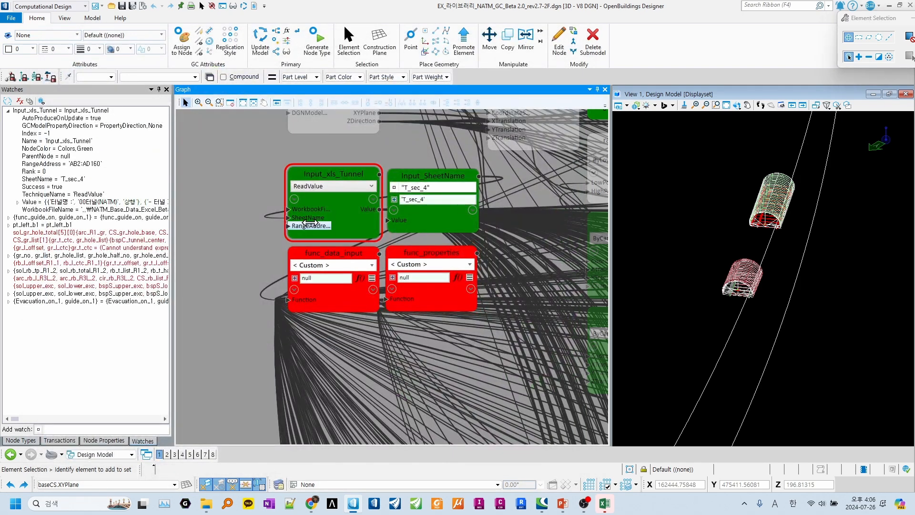
Switch to the NATM_Base_Data_Excel_Beta 2.0 workbook in Excel, maximize it and view the 터널_info sheet from its first column.
click(603, 505)
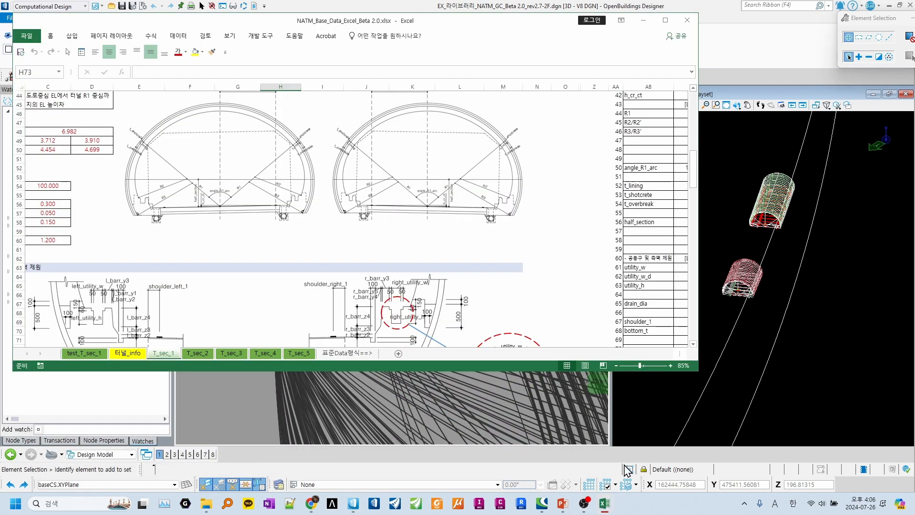
double_click(252, 26)
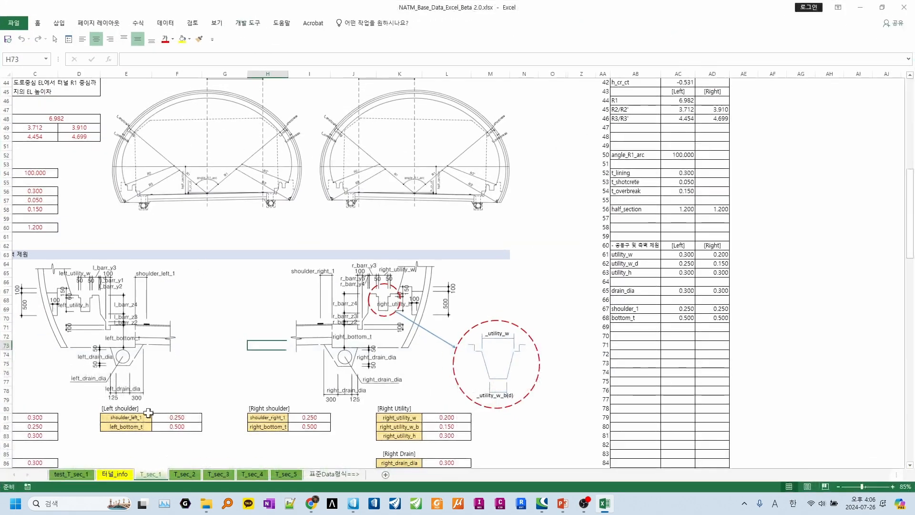
click(115, 474)
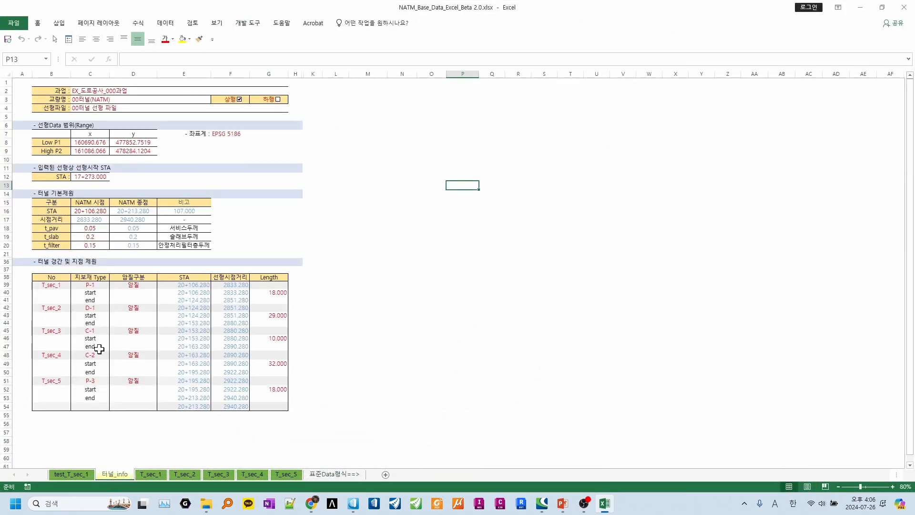
ctrl+scroll(84, 343, up, 4)
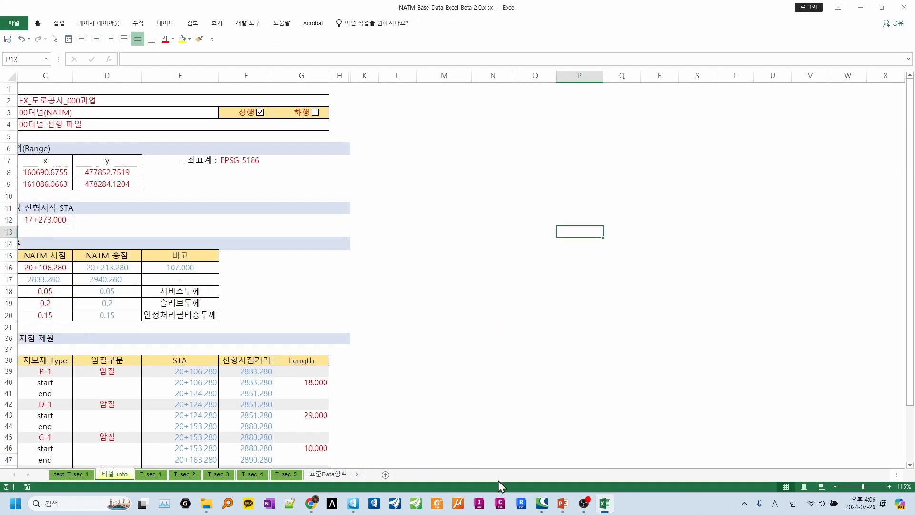
click(369, 438)
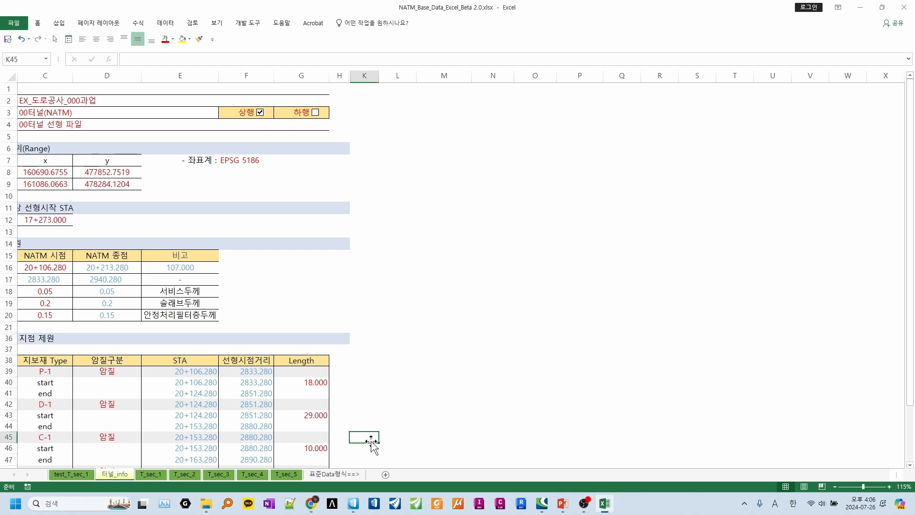
key(Home)
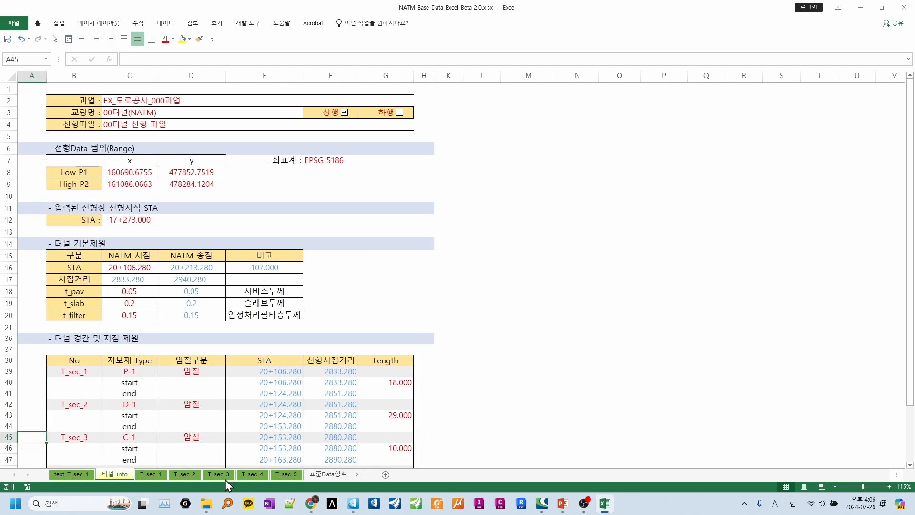
Look through the tunnel section sheets T_sec_1 to T_sec_5, finishing on T_sec_1.
click(150, 474)
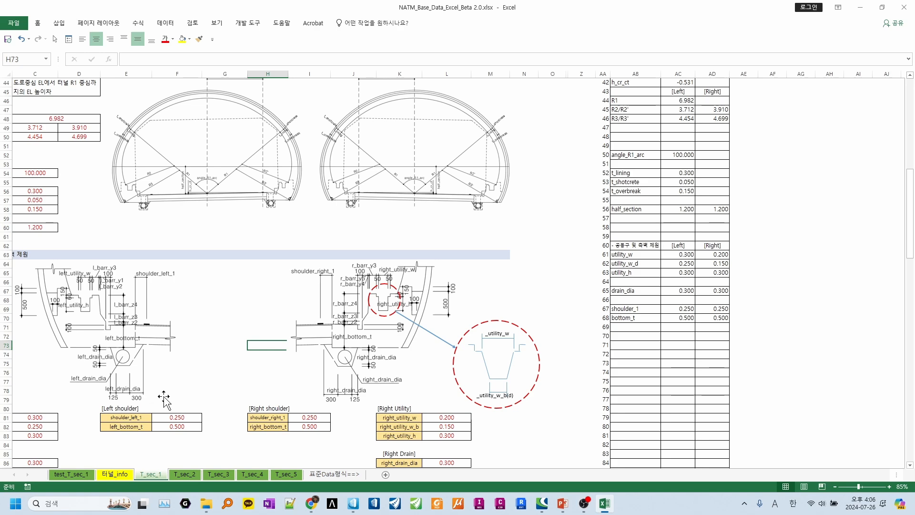
click(614, 417)
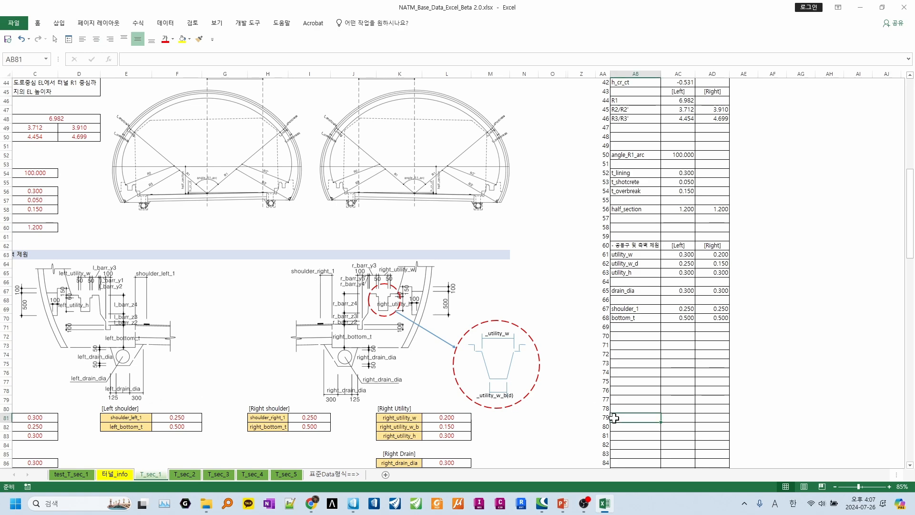
key(Home)
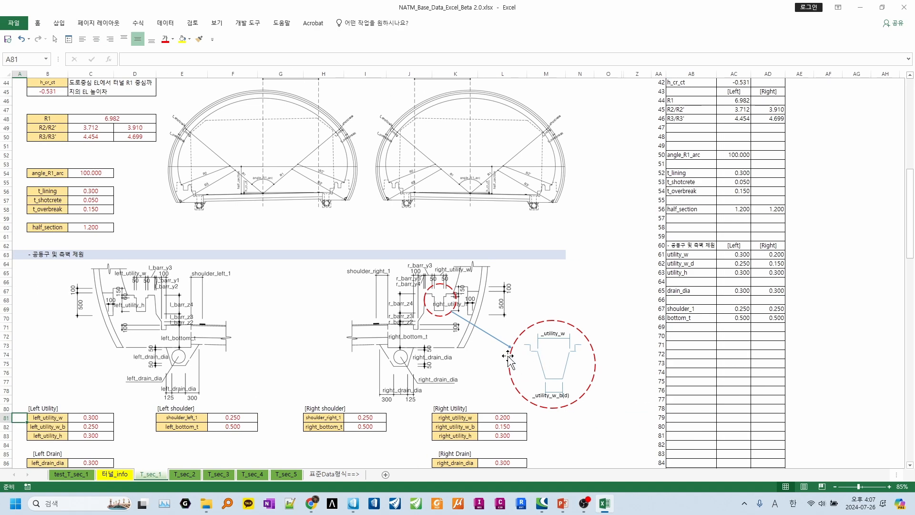
click(250, 473)
click(224, 474)
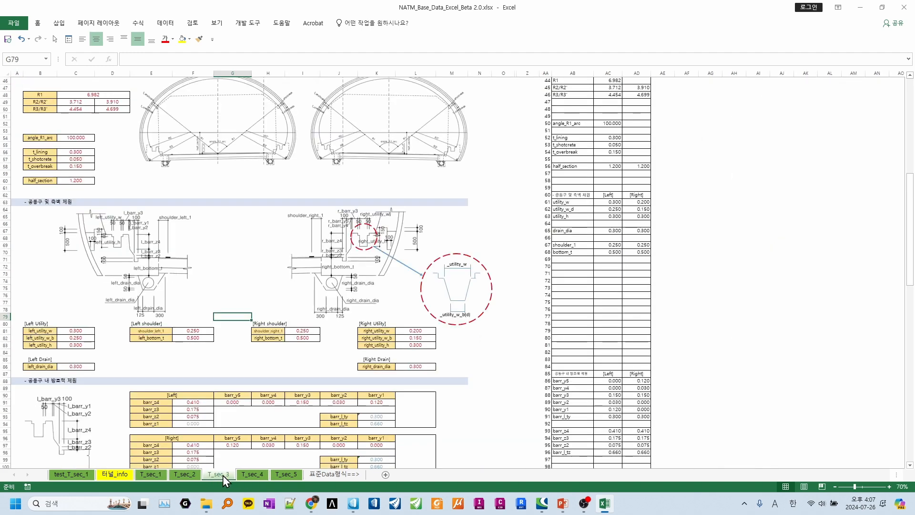
click(193, 473)
click(281, 473)
click(254, 477)
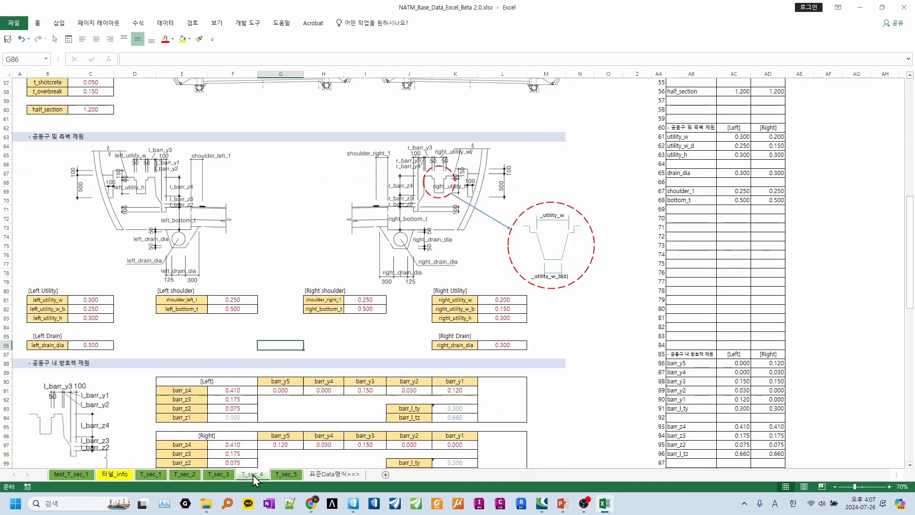
click(218, 474)
click(151, 473)
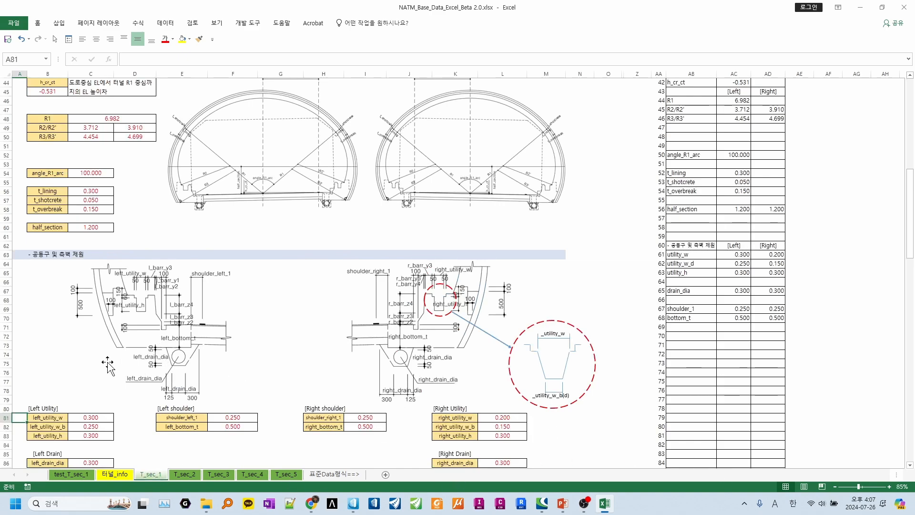
Examine the T_sec_1 sheet from its top down to the tunnel section dimensions, pointing out the R1, R2 and R3 radius cells.
scroll(88, 377, up, 14)
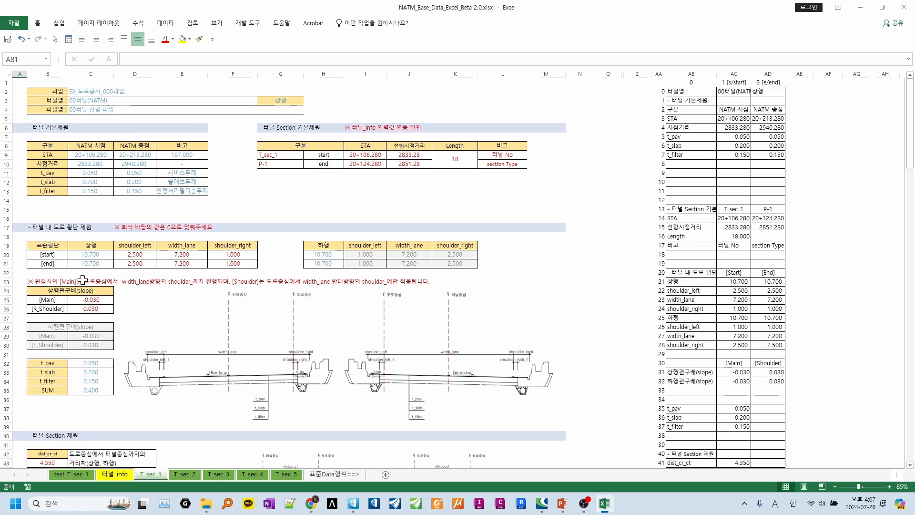
scroll(186, 310, down, 8)
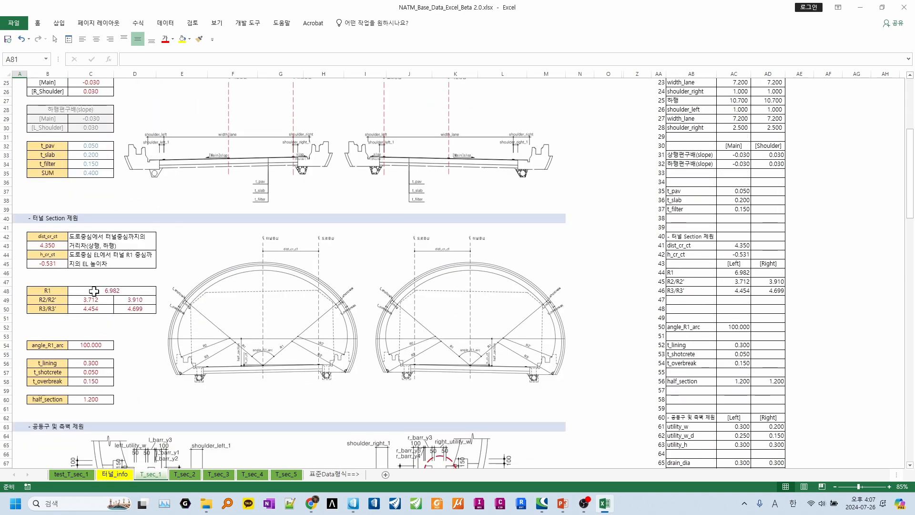
click(94, 291)
click(91, 302)
click(96, 310)
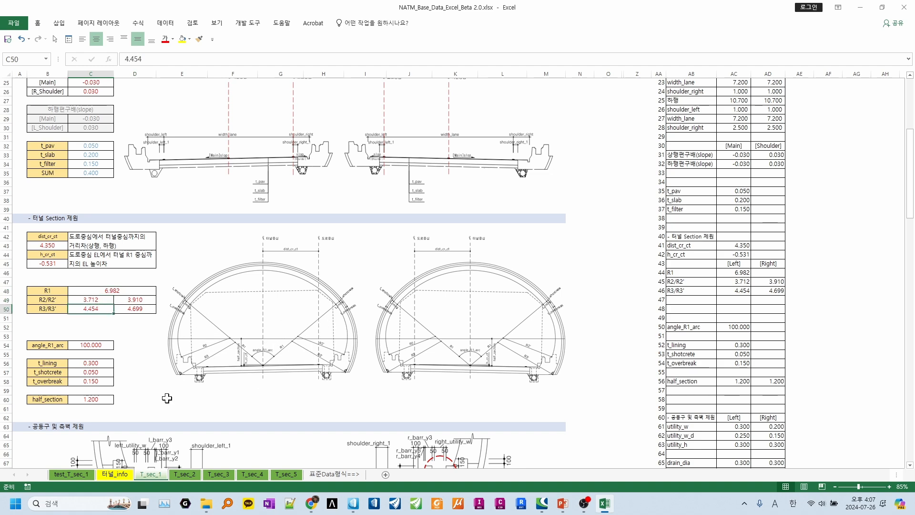
Review the T_sec_1 utility, shoulder, drain, barrier and rock bolt inputs down to the grouting section.
scroll(84, 401, down, 3)
scroll(83, 400, down, 5)
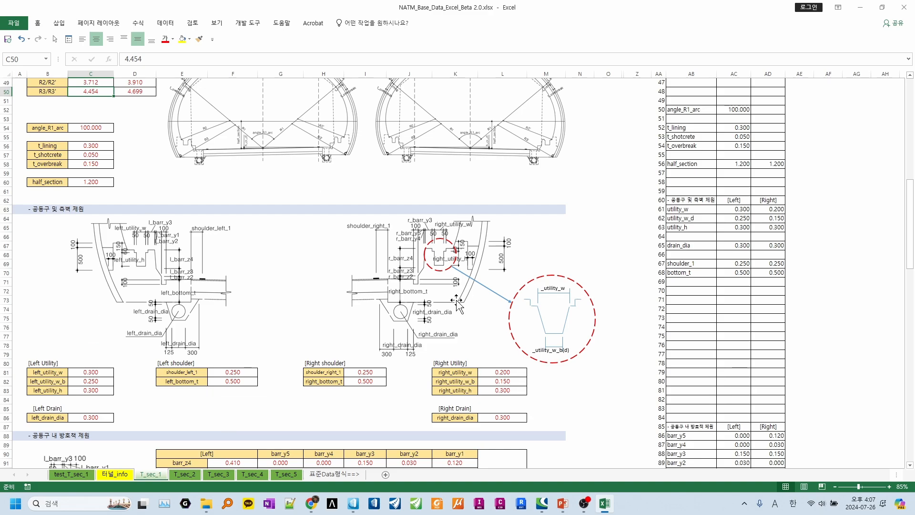
scroll(464, 293, down, 4)
scroll(430, 329, down, 11)
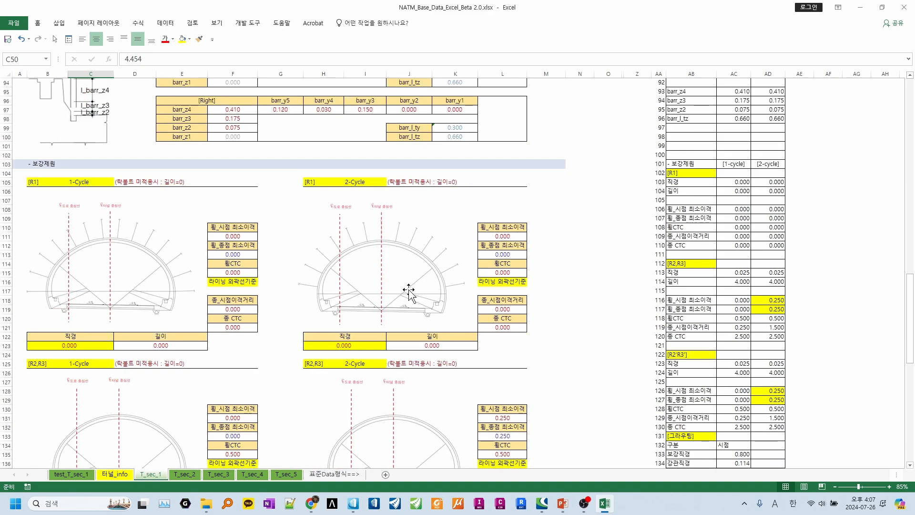
scroll(322, 363, down, 6)
scroll(411, 256, down, 7)
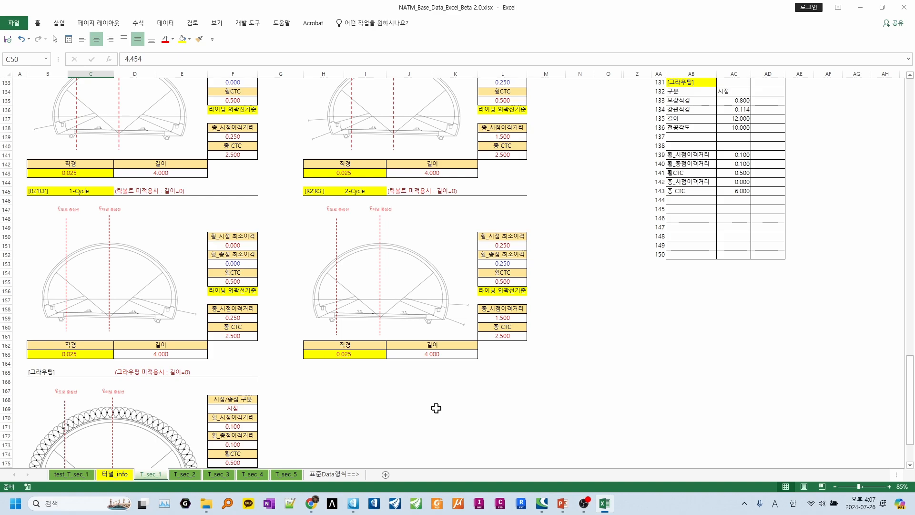
Show the test_T_sec_1 sheet from its first rows and columns, enlarged to 130%.
mouse_move(313, 504)
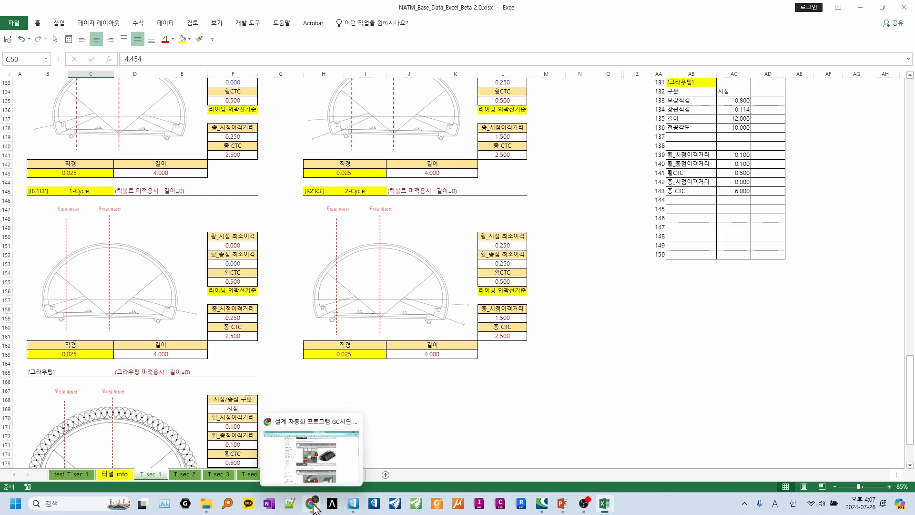
click(75, 474)
scroll(79, 405, up, 20)
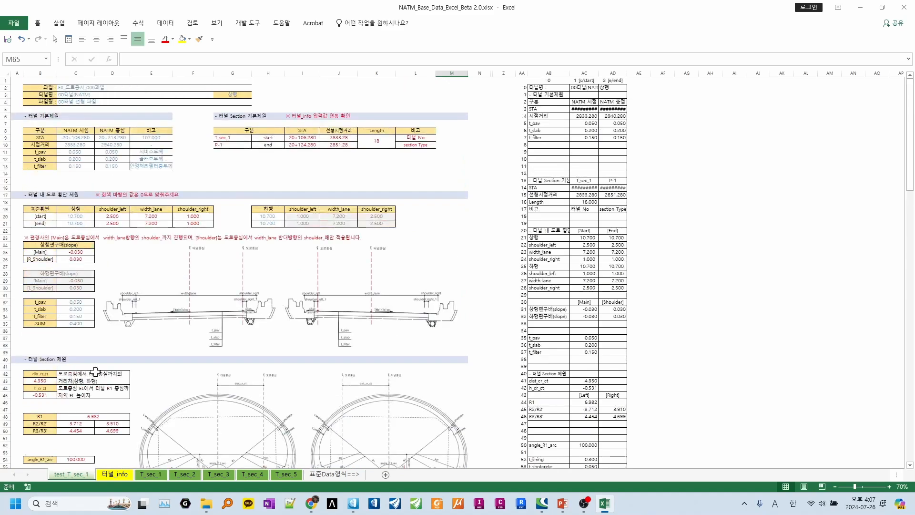
ctrl+scroll(92, 370, up, 2)
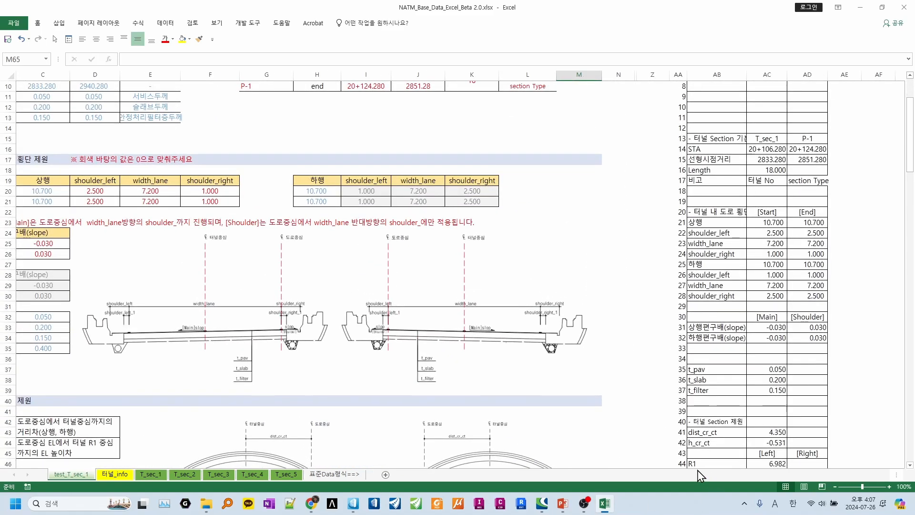
ctrl+scroll(241, 429, up, 2)
click(691, 435)
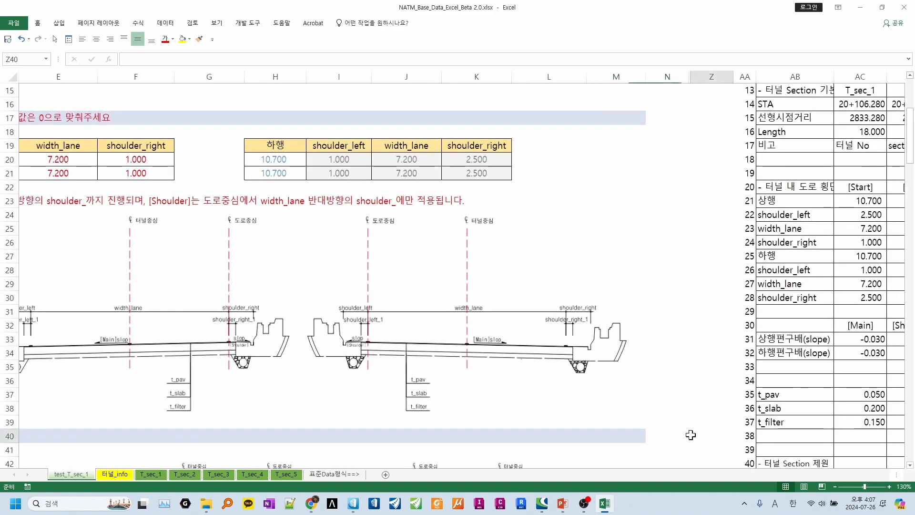
key(Home)
scroll(414, 333, up, 3)
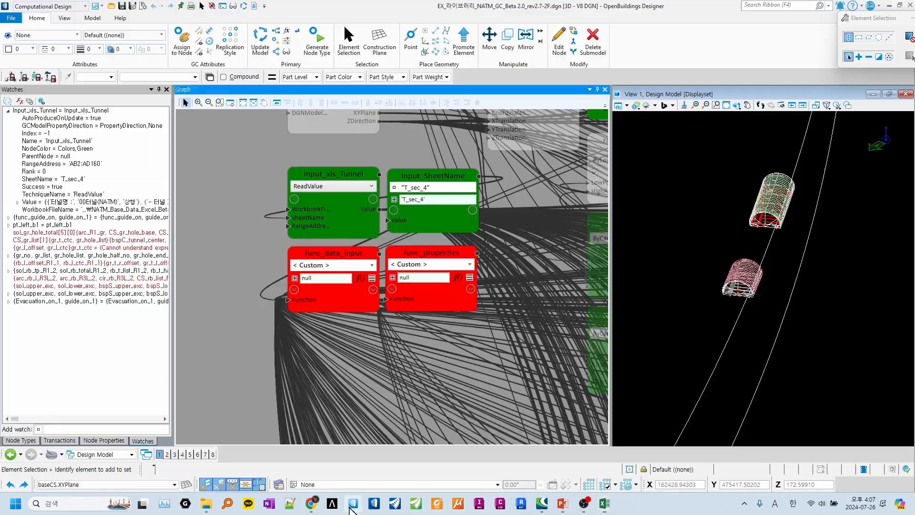
Return to OpenBuildings Designer, inspect the Input_SheetName node and compare it with the test_T_sec_1 sheet in Excel.
click(353, 503)
click(426, 195)
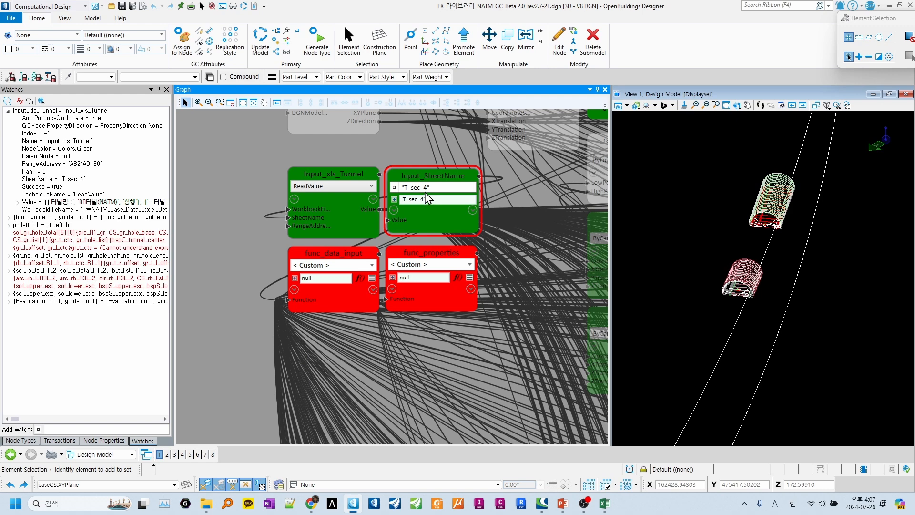
scroll(426, 197, up, 1)
scroll(734, 310, down, 2)
click(441, 222)
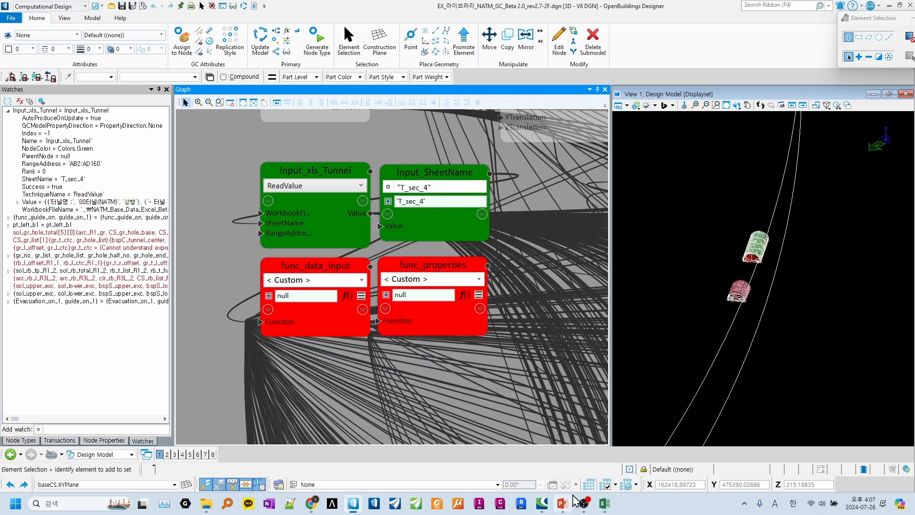
click(604, 503)
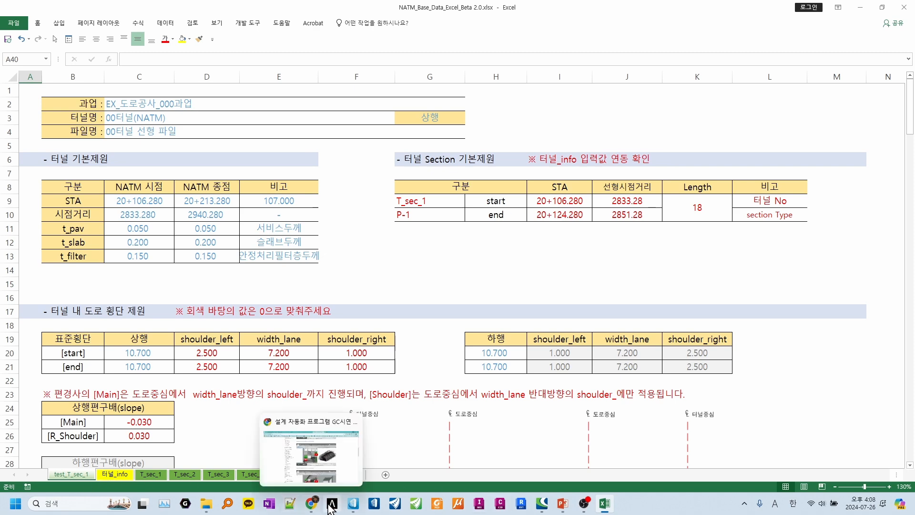
click(354, 503)
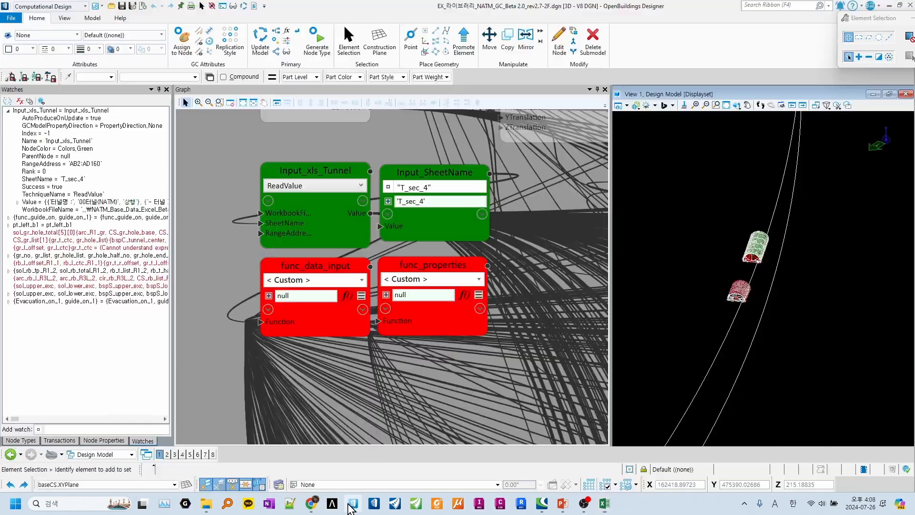
Set the Input_SheetName node's value to "test_T_sec_1".
click(428, 188)
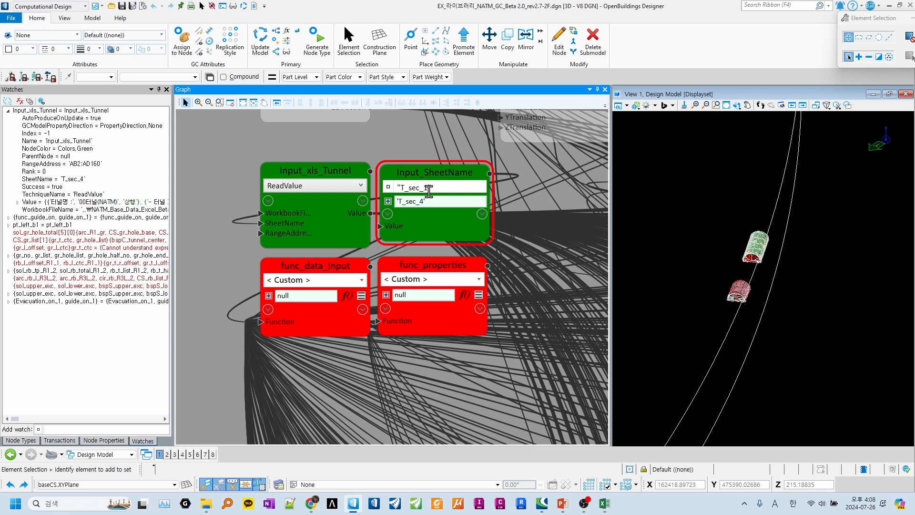
text(test_)
key(Return)
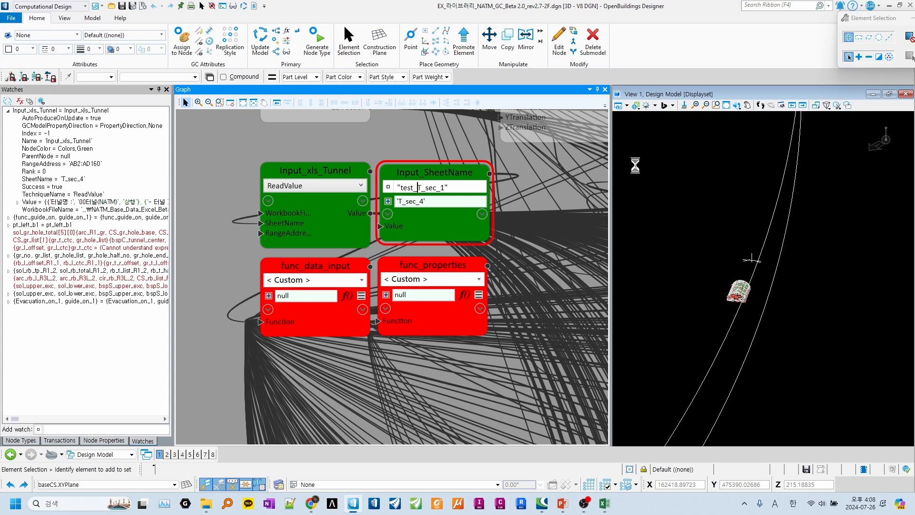
Update the GenerativeComponents model and display its list of transactions.
middle_drag(791, 314, 799, 303)
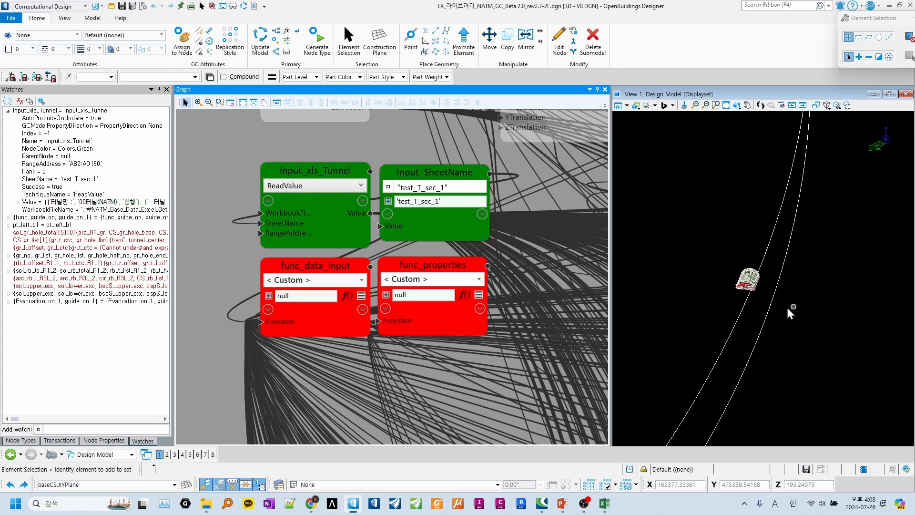
click(263, 37)
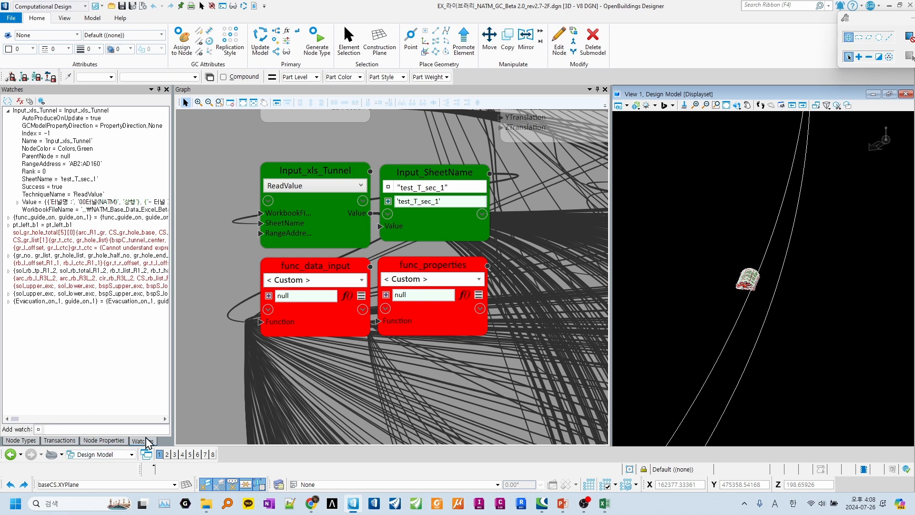
click(68, 443)
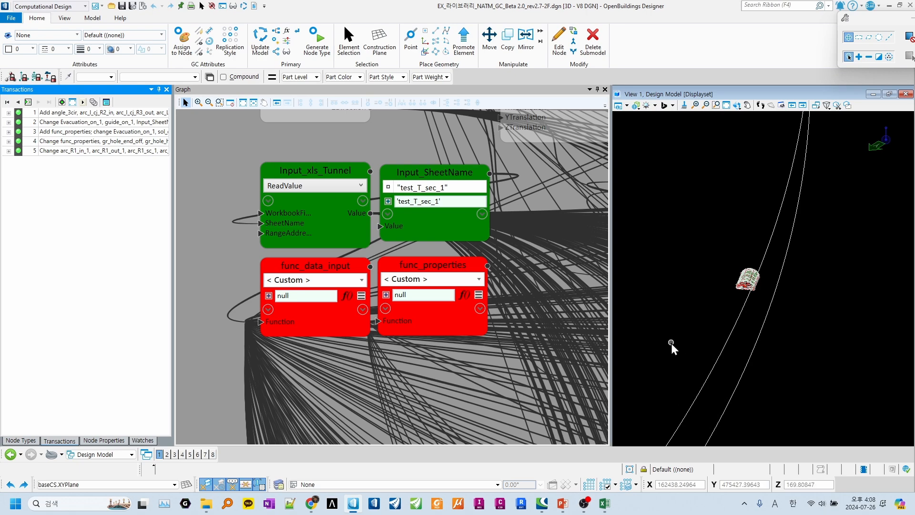
Show the tunnel at an angle and switch the 3D view to the Illustration:Modeling display style.
shift+middle_drag(794, 295, 836, 335)
scroll(762, 259, up, 5)
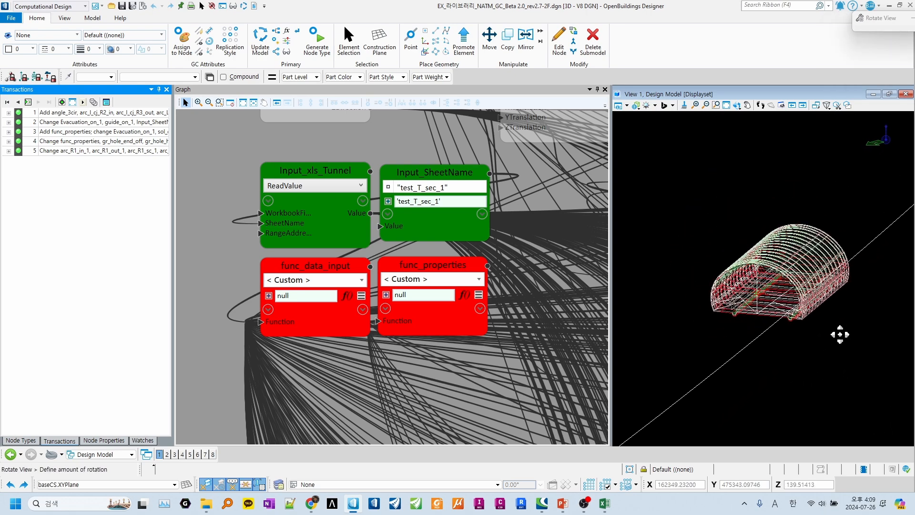
right_click(833, 339)
click(895, 327)
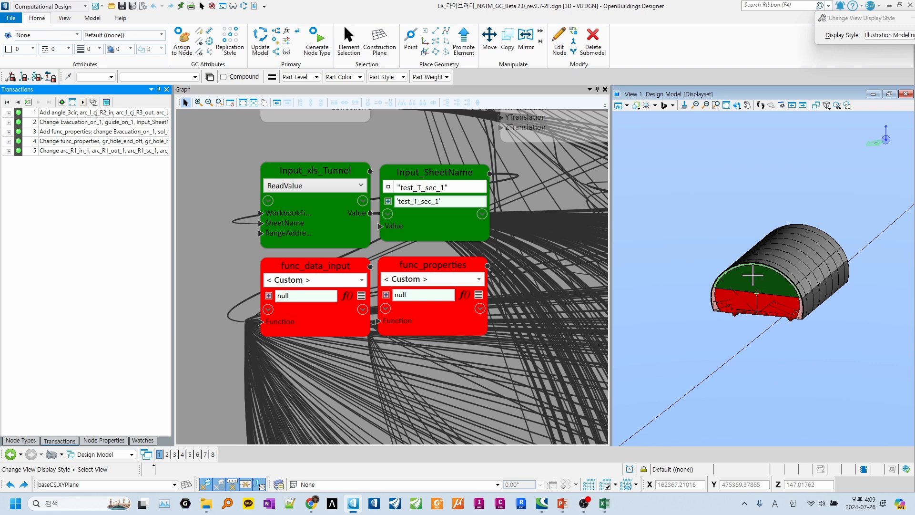
scroll(754, 275, up, 5)
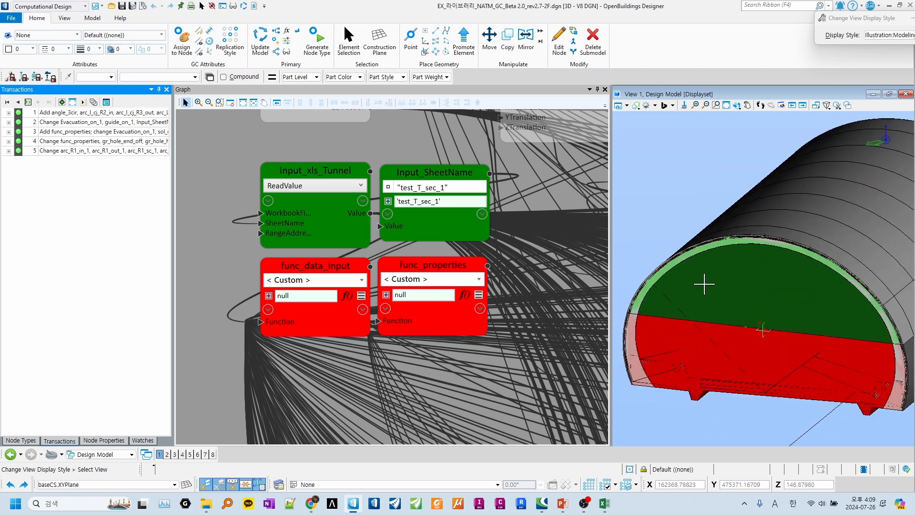
Set the Evacuation_on_1 node's slider to 0 and update the GenerativeComponents model.
scroll(234, 381, down, 2)
middle_drag(262, 230, 261, 364)
middle_drag(279, 292, 270, 358)
click(268, 242)
scroll(268, 242, up, 3)
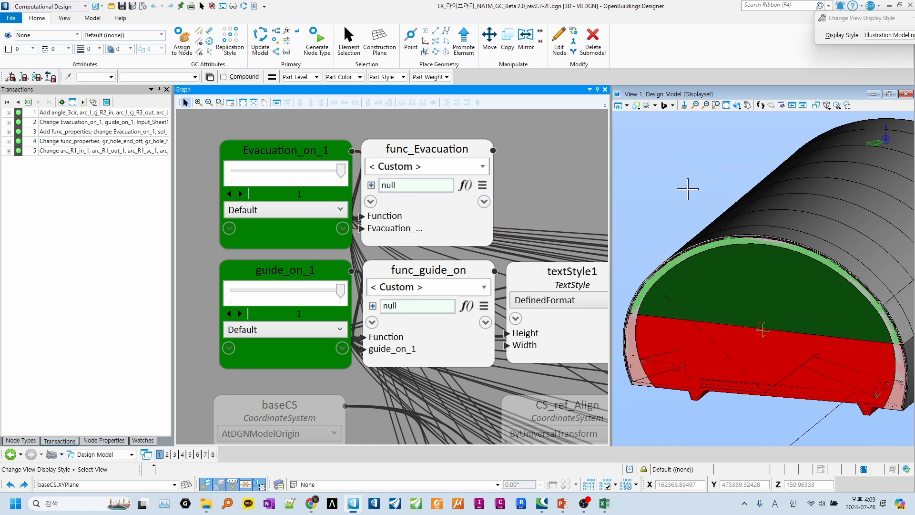
scroll(659, 191, down, 3)
click(266, 174)
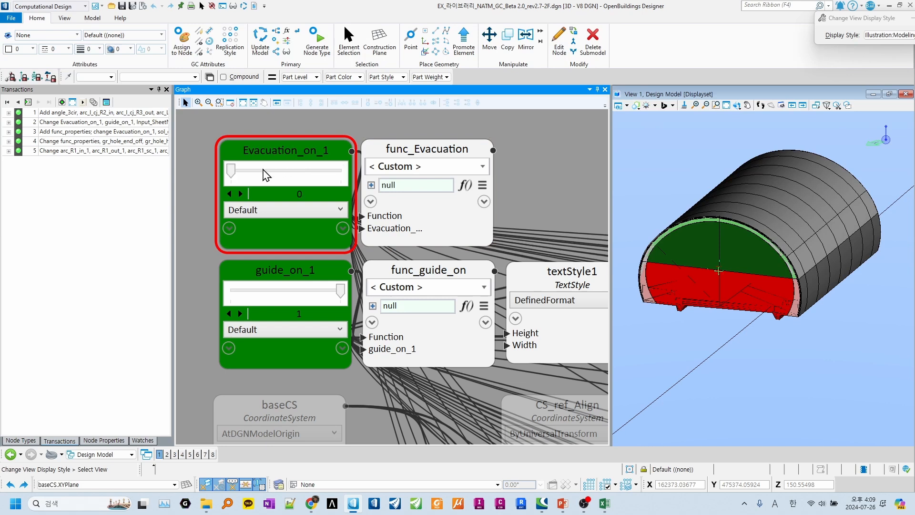
click(153, 113)
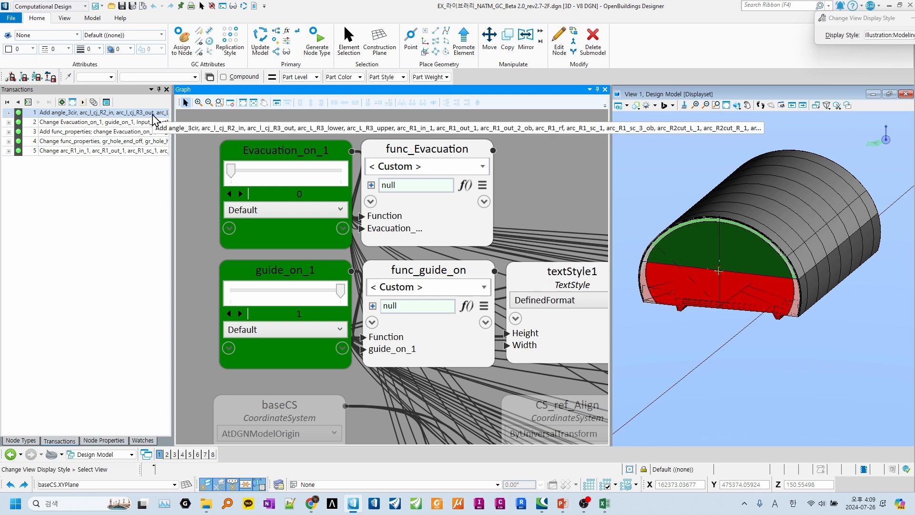
click(266, 40)
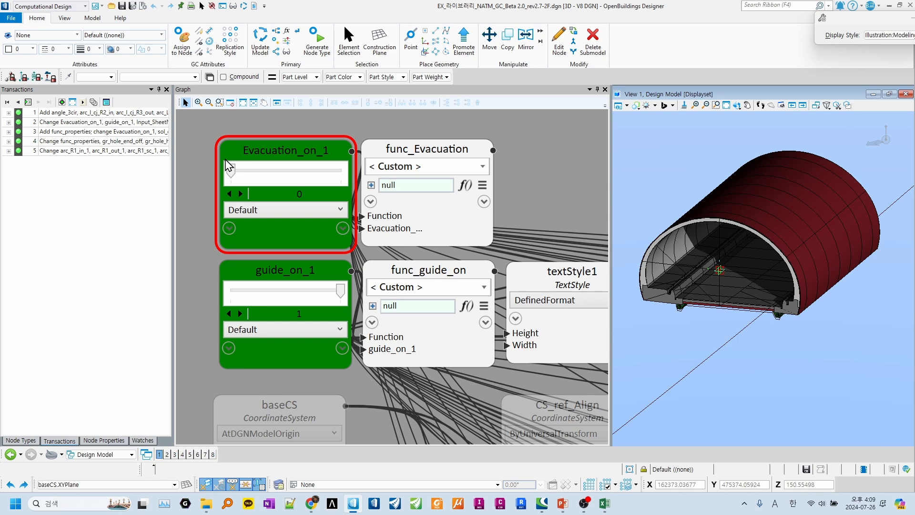
Set the guide_on_1 node's slider to 0 and update the model again.
shift+middle_drag(675, 349, 807, 294)
scroll(812, 210, up, 3)
scroll(806, 294, down, 2)
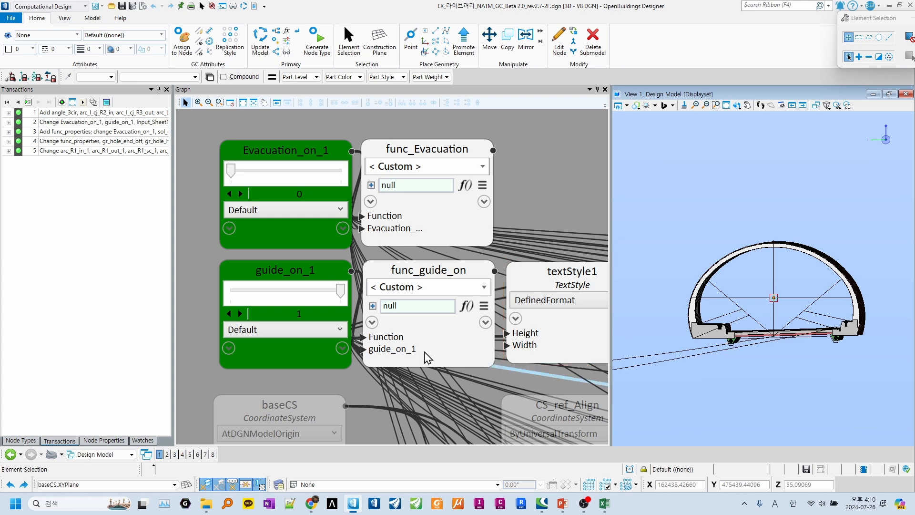
click(275, 292)
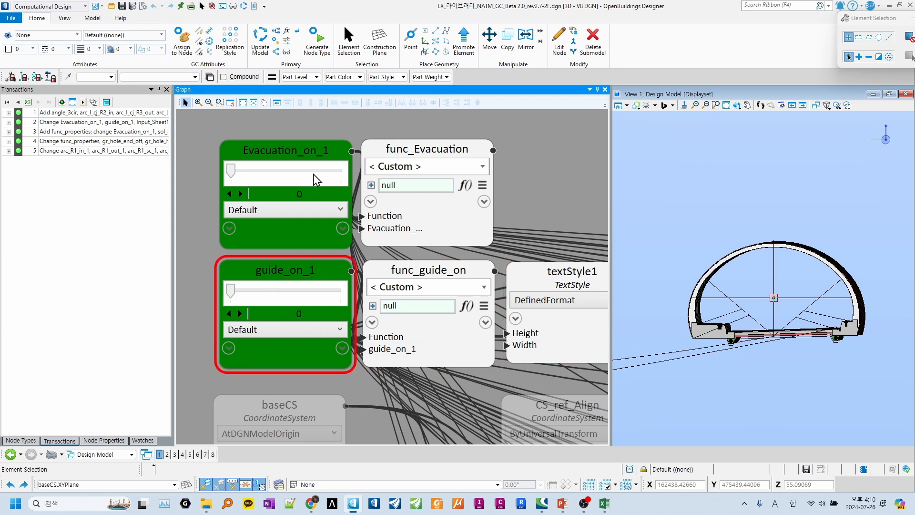
click(260, 42)
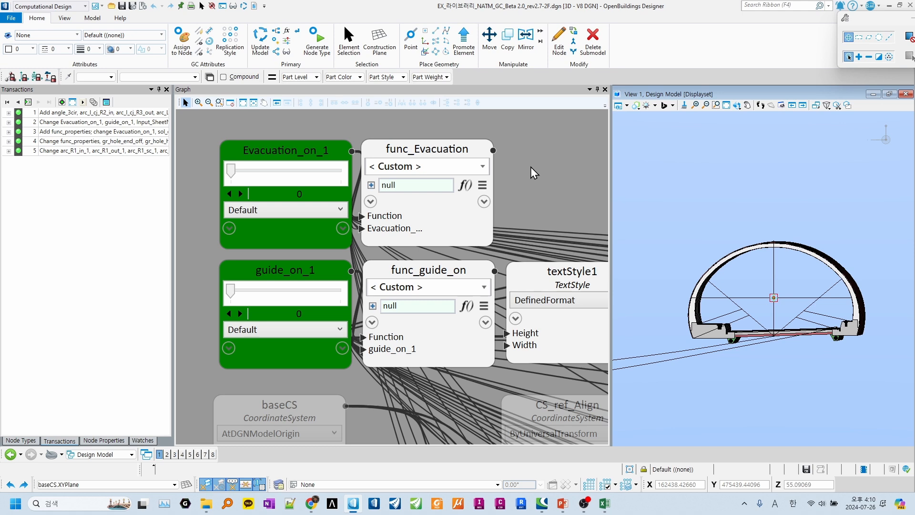
click(260, 42)
Examine the regenerated tunnel and its portal from several angles, ending with the Top view along the alignment.
click(848, 109)
shift+middle_drag(803, 209, 822, 227)
middle_drag(795, 261, 782, 328)
scroll(756, 377, down, 5)
scroll(813, 223, up, 5)
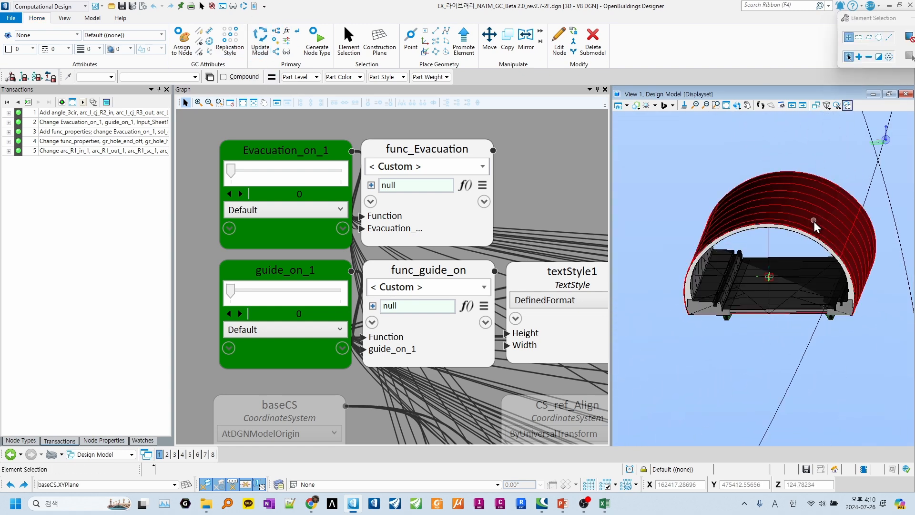
shift+middle_drag(847, 398, 798, 335)
scroll(833, 393, down, 5)
shift+right_click(820, 329)
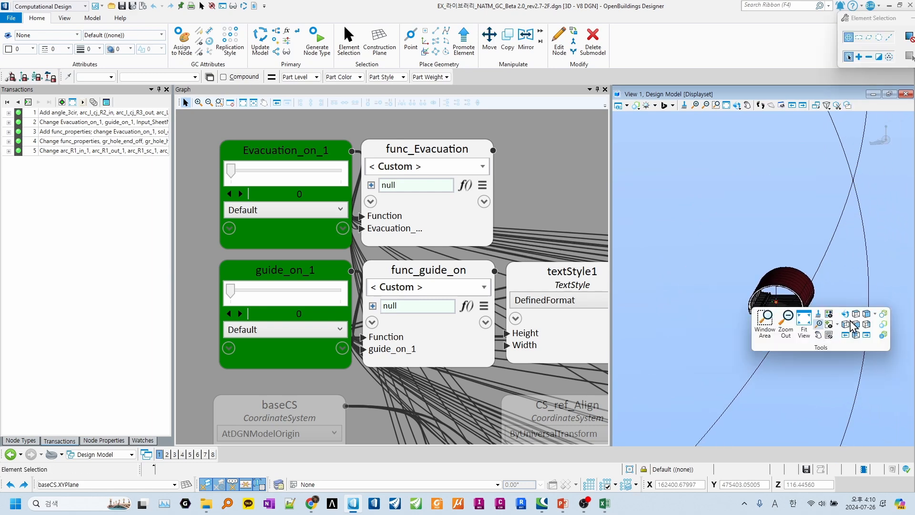
click(856, 316)
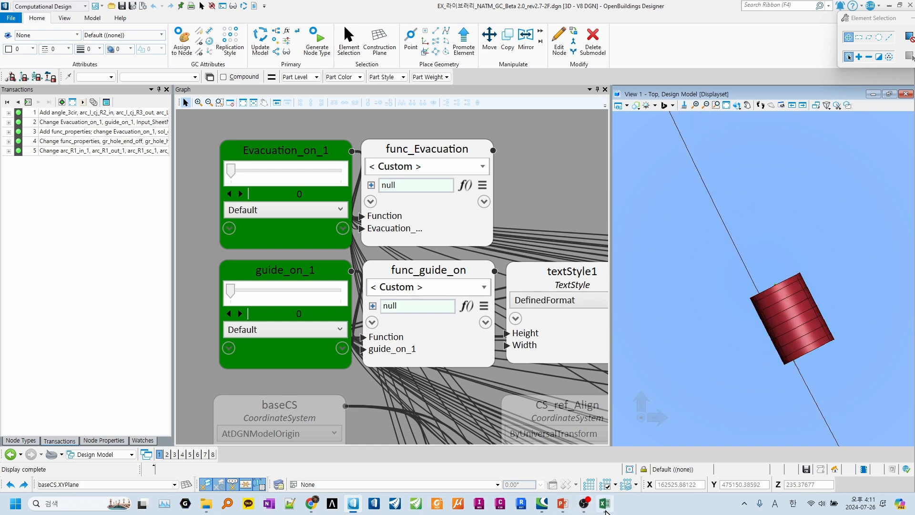
In Excel's test_T_sec_1 sheet, set T_sec_1's start 선형시점거리 in J9 to 2800 and save the workbook.
click(609, 508)
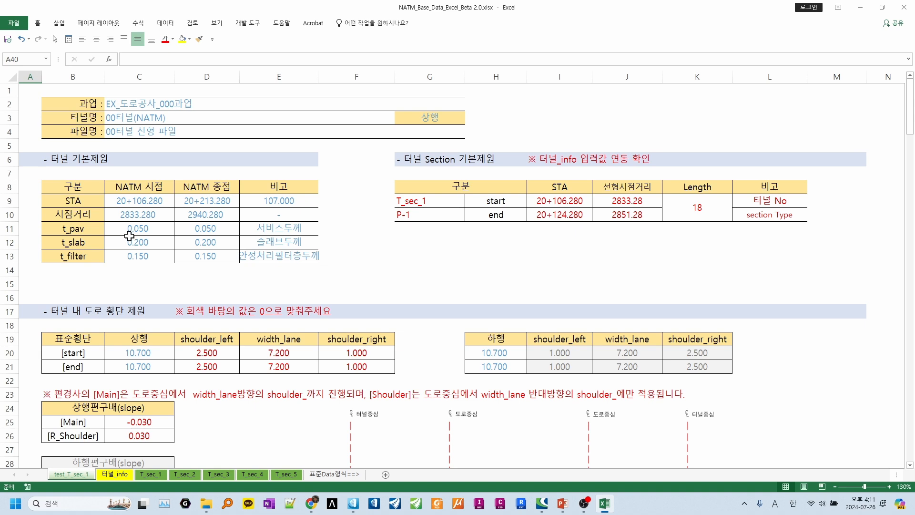
click(619, 203)
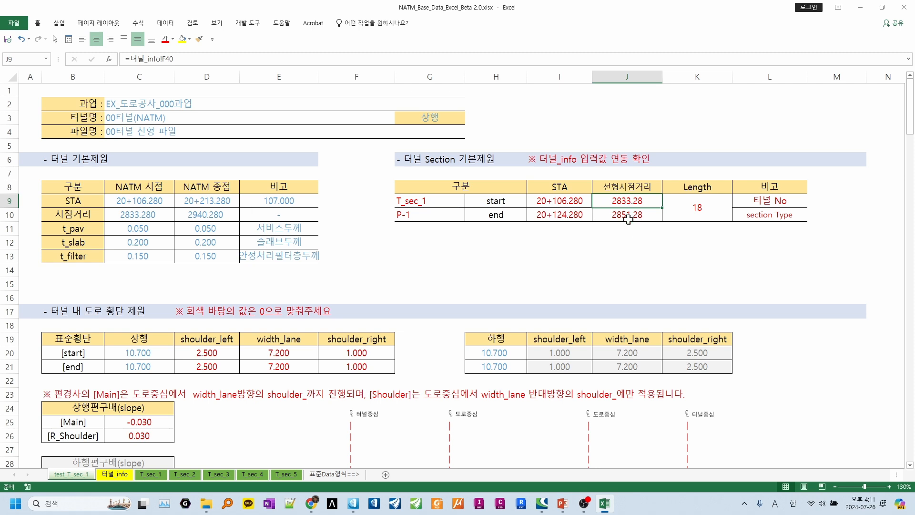
text(2800.)
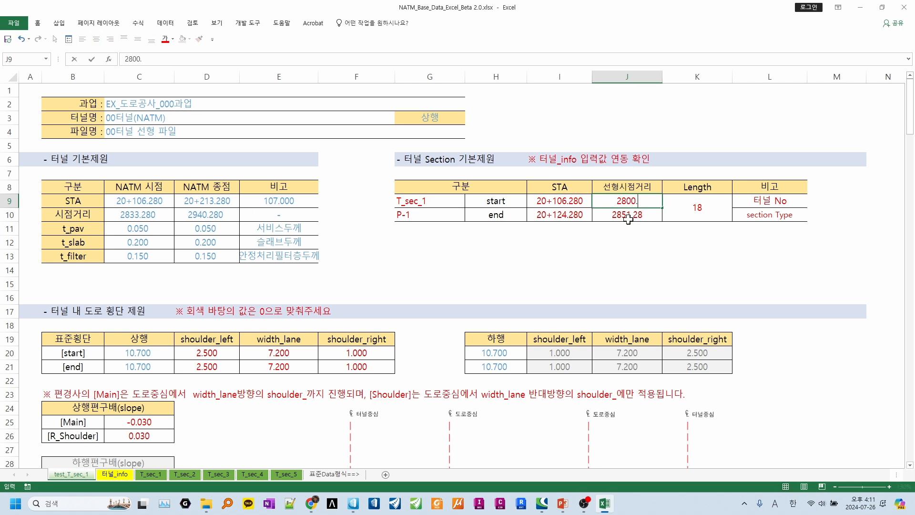
key(Return)
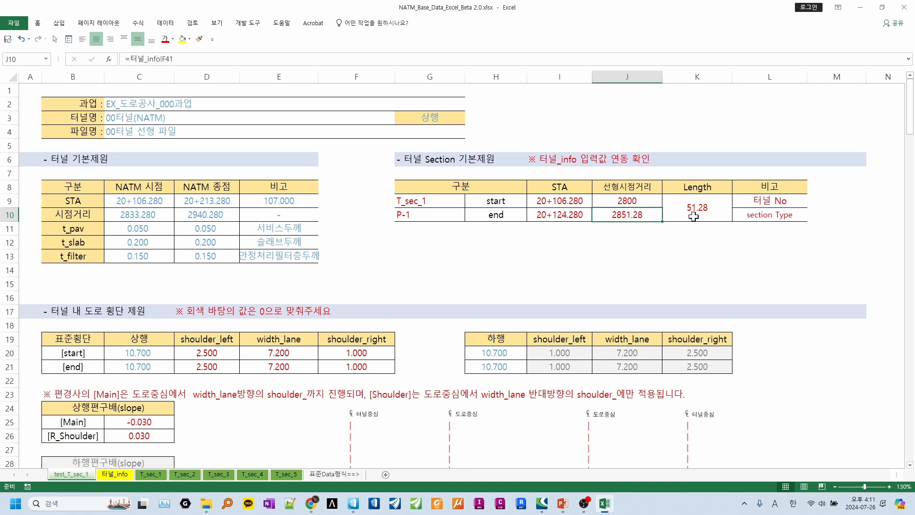
click(9, 40)
Return to OpenBuildings Designer and update the model from the saved workbook.
click(353, 503)
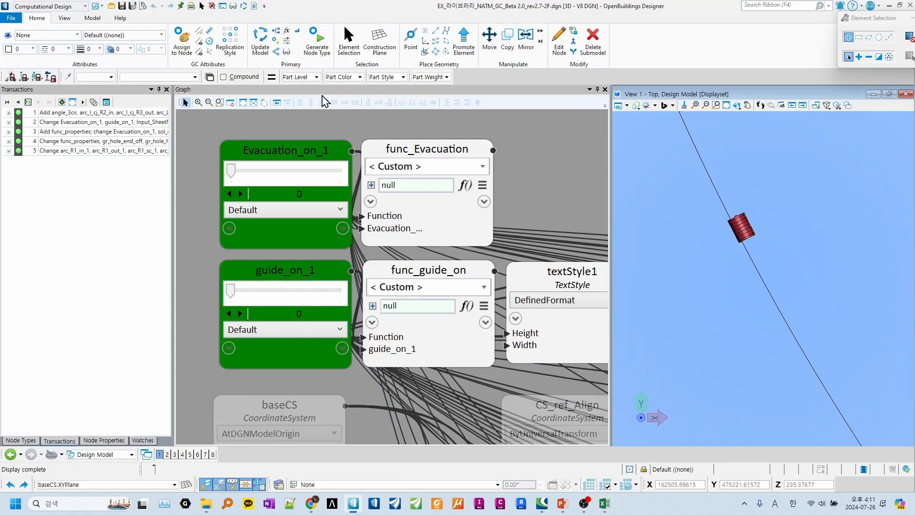
click(260, 42)
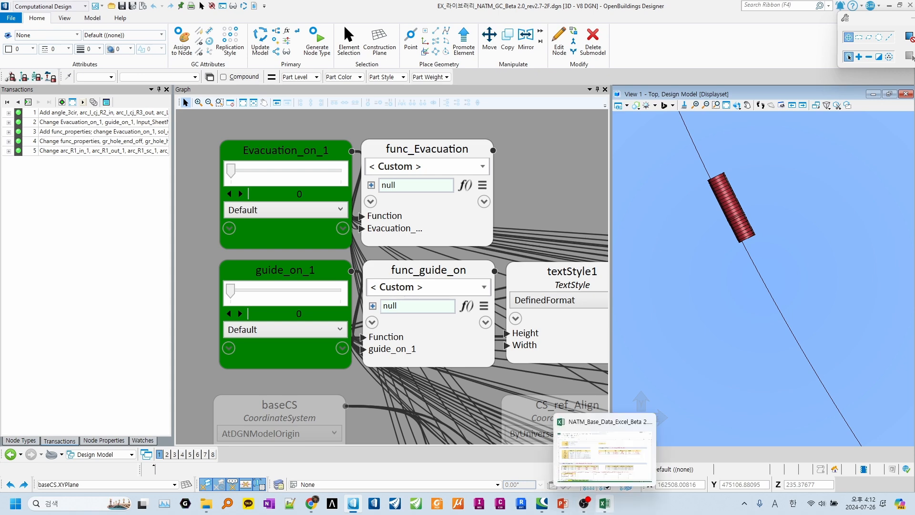
Switch back to Excel and set T_sec_1's start 선형시점거리 in J9 to 2830.
click(604, 503)
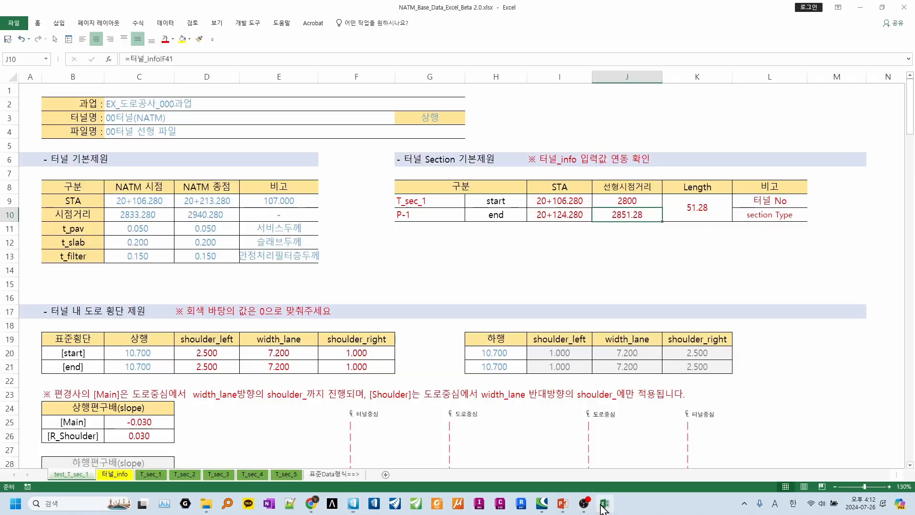
click(635, 202)
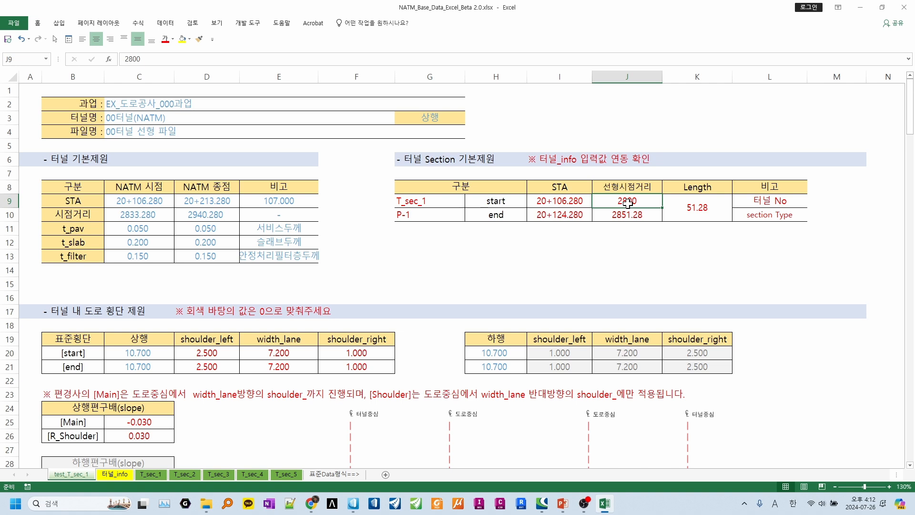
drag(133, 59, 153, 59)
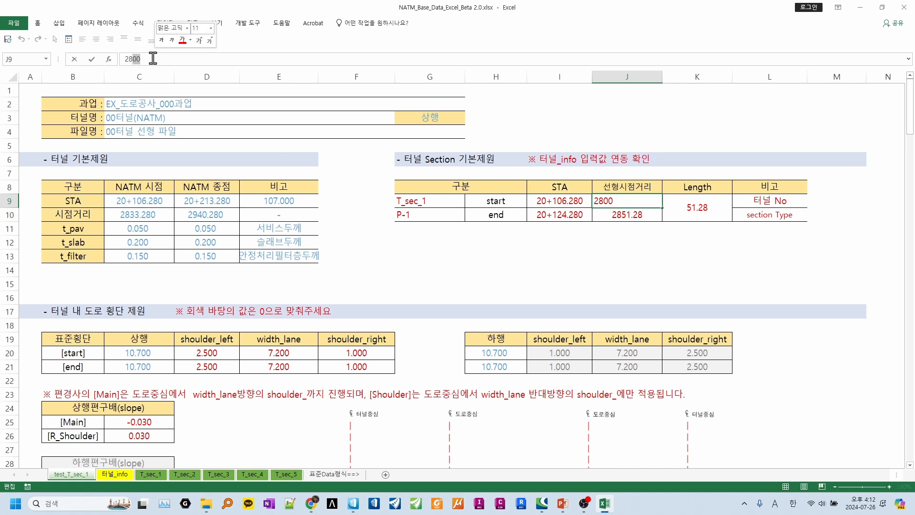
text(3)
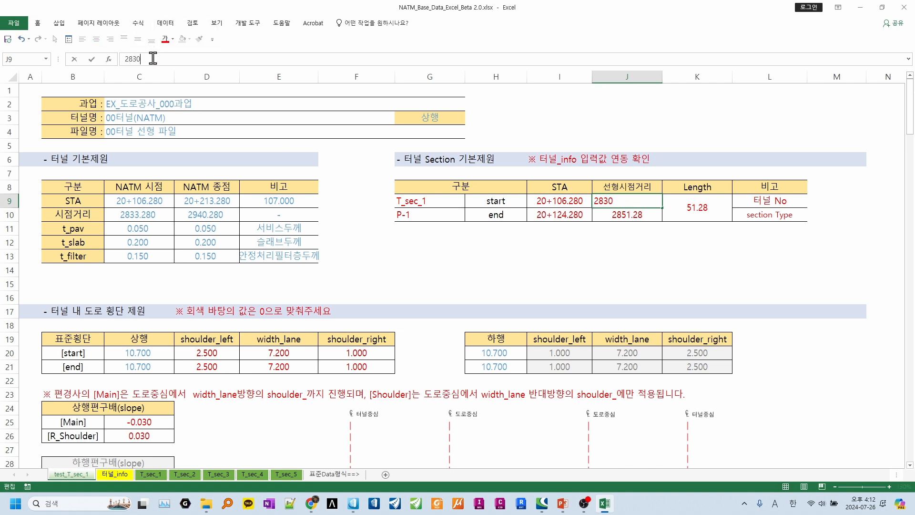
text(0)
key(Return)
Set the grouting (그라우팅) length in D183 to 5 and save the workbook.
scroll(217, 313, down, 2)
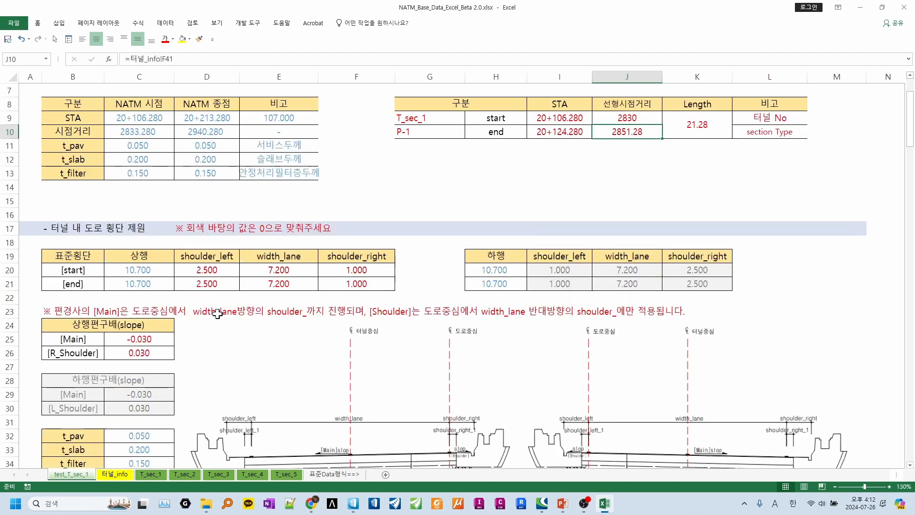
scroll(217, 314, down, 7)
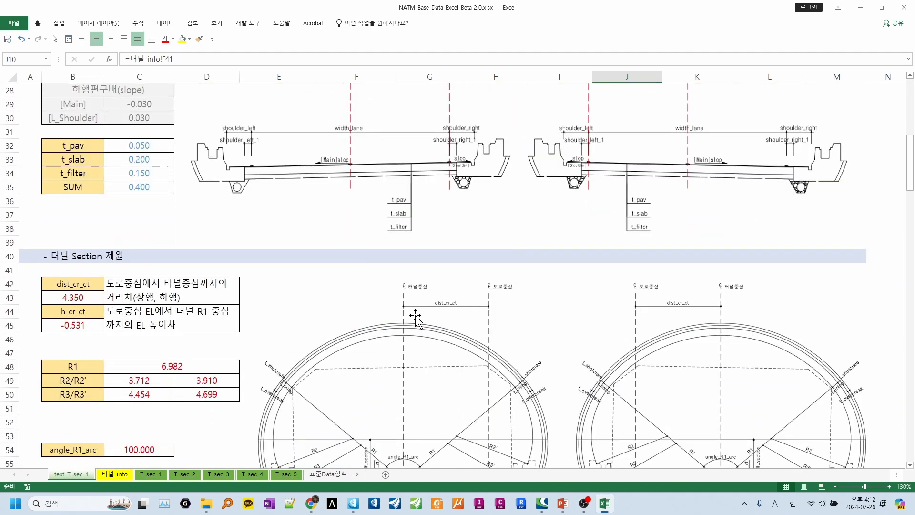
scroll(415, 318, down, 1)
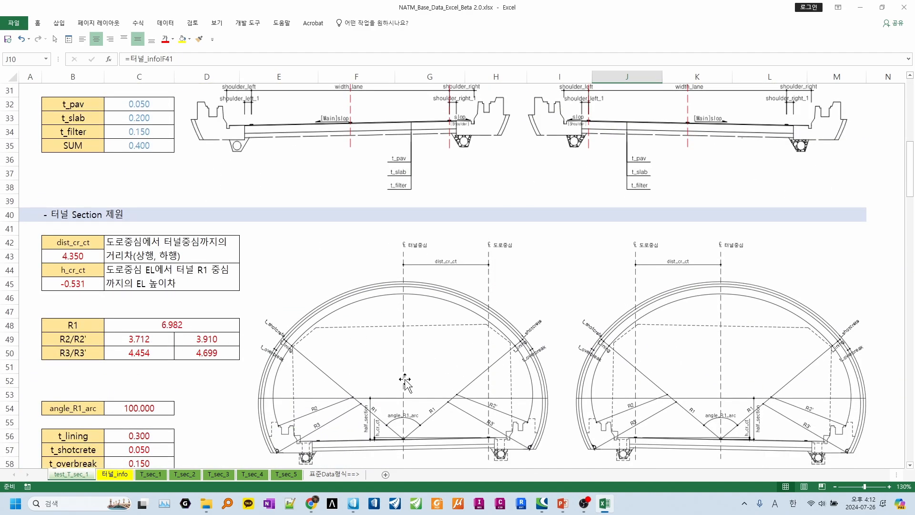
scroll(405, 381, down, 2)
scroll(377, 389, down, 4)
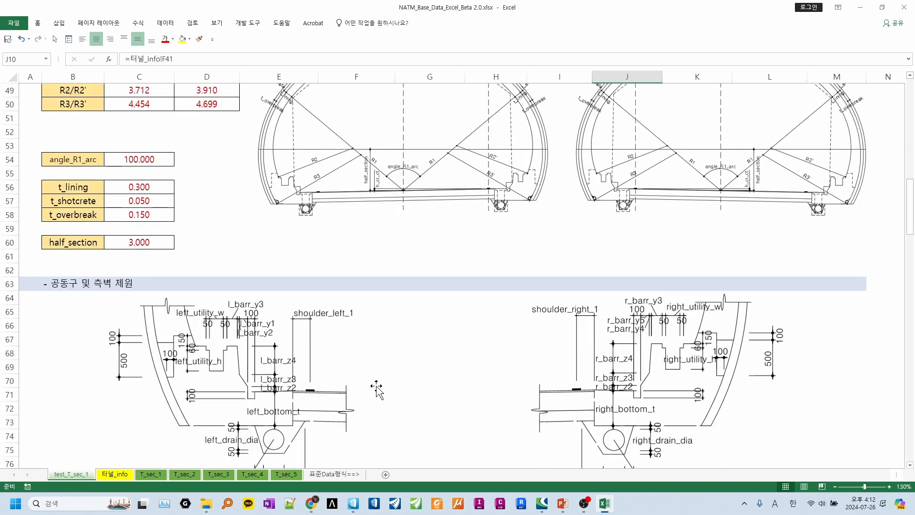
scroll(377, 388, down, 9)
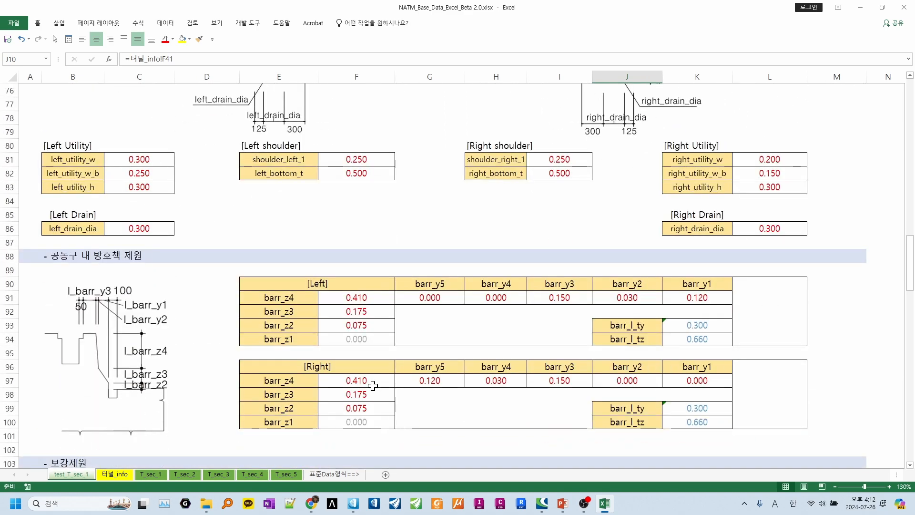
scroll(374, 384, down, 8)
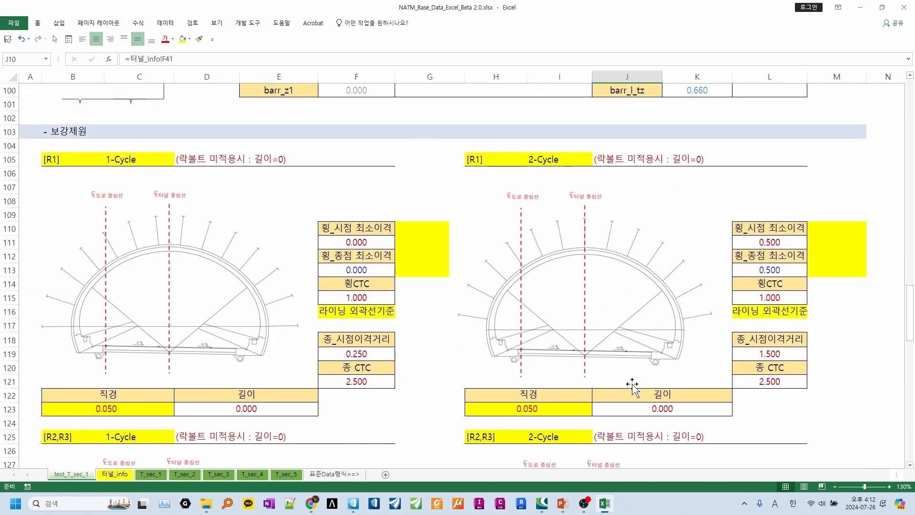
scroll(448, 274, down, 20)
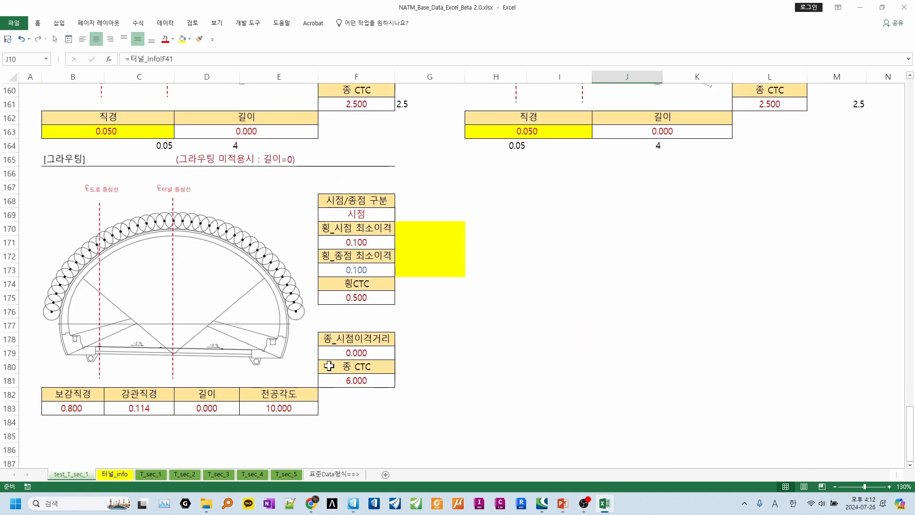
click(194, 409)
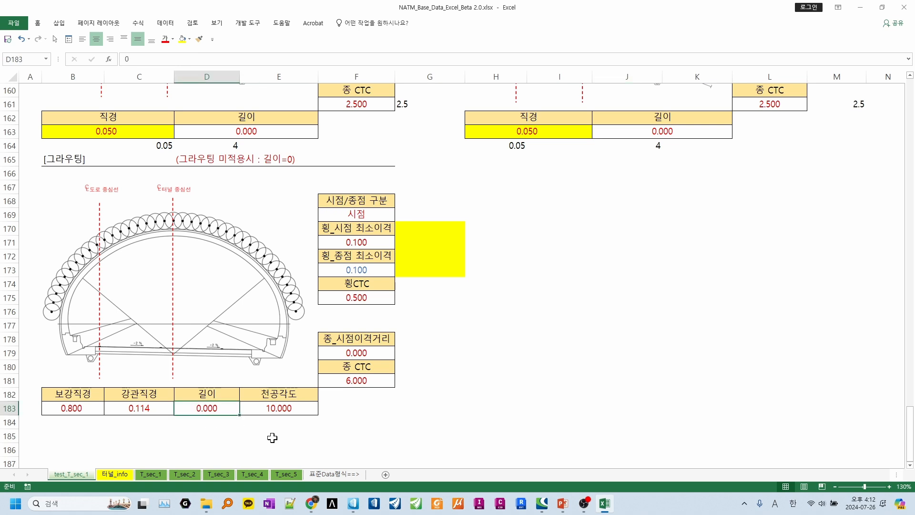
text(5)
key(Return)
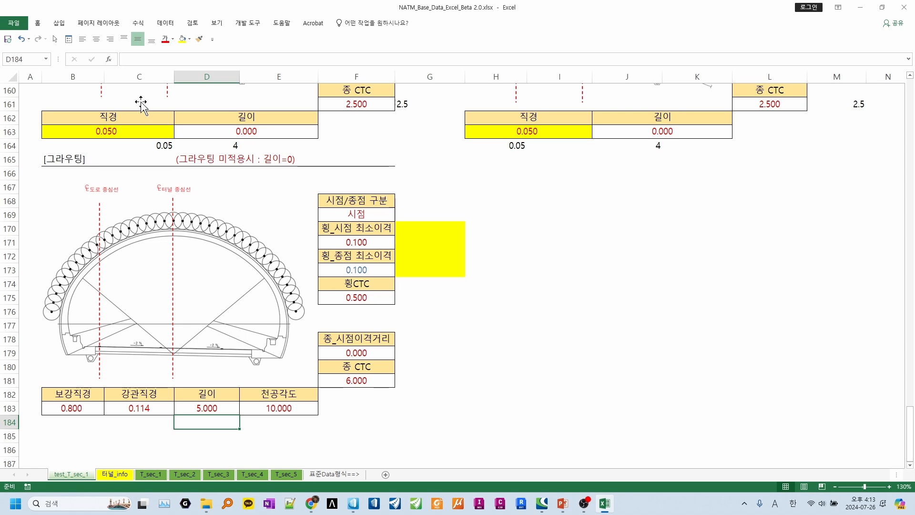
click(7, 39)
Return to OpenBuildings Designer and view the whole tunnel and its open portal at an angle.
click(354, 504)
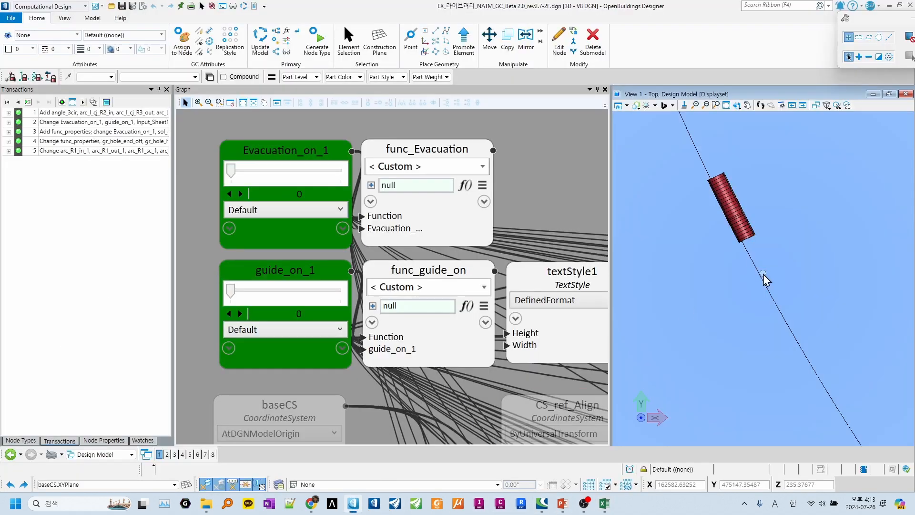
shift+middle_drag(827, 310, 850, 191)
scroll(839, 208, up, 5)
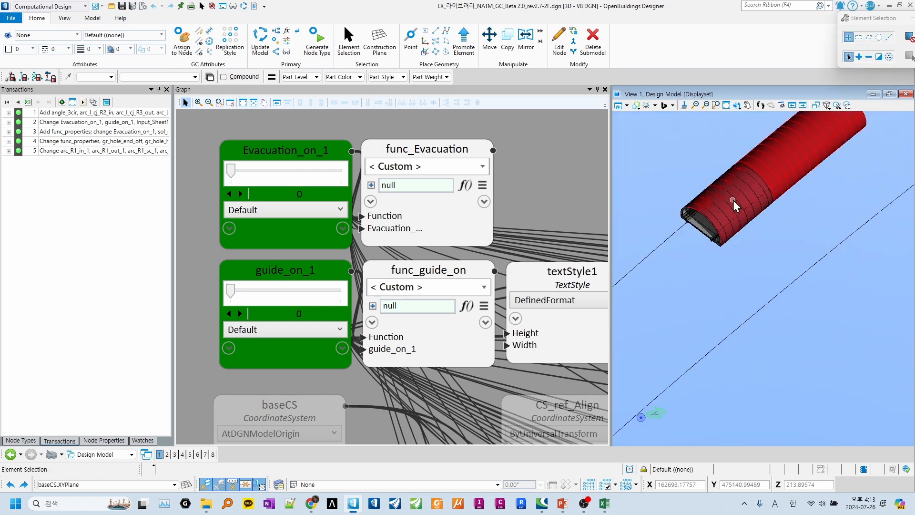
scroll(827, 376, up, 2)
shift+middle_drag(827, 375, 825, 312)
middle_drag(715, 203, 787, 351)
scroll(805, 388, down, 3)
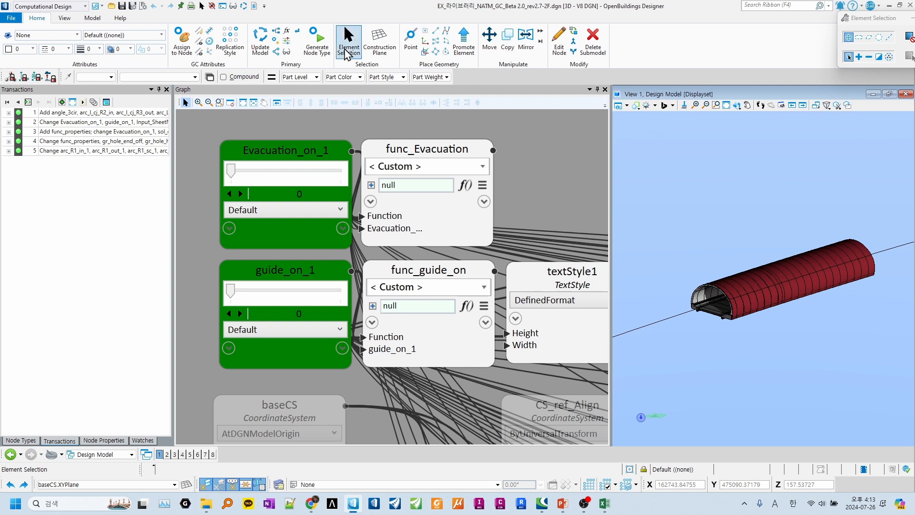
Update the model from the saved workbook and view the grouting pipes over the tunnel portal at an angle.
click(263, 46)
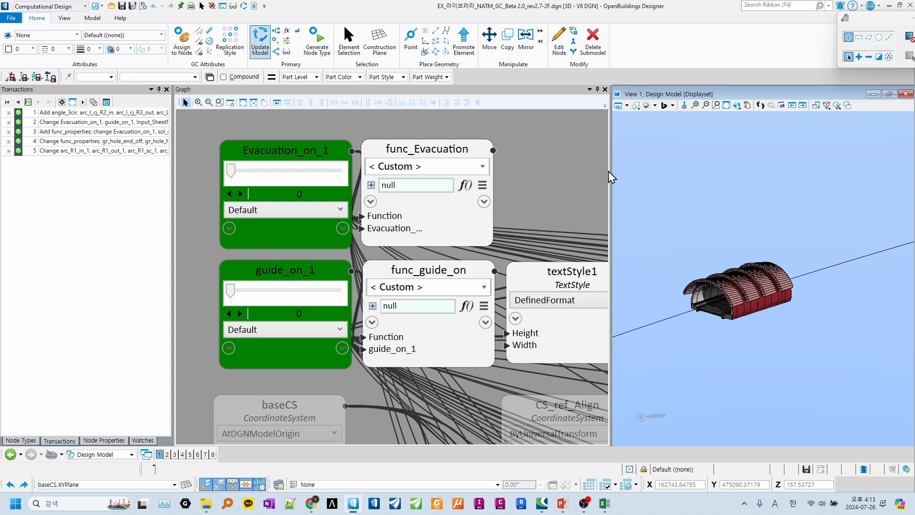
shift+middle_drag(831, 346, 759, 258)
scroll(810, 300, up, 4)
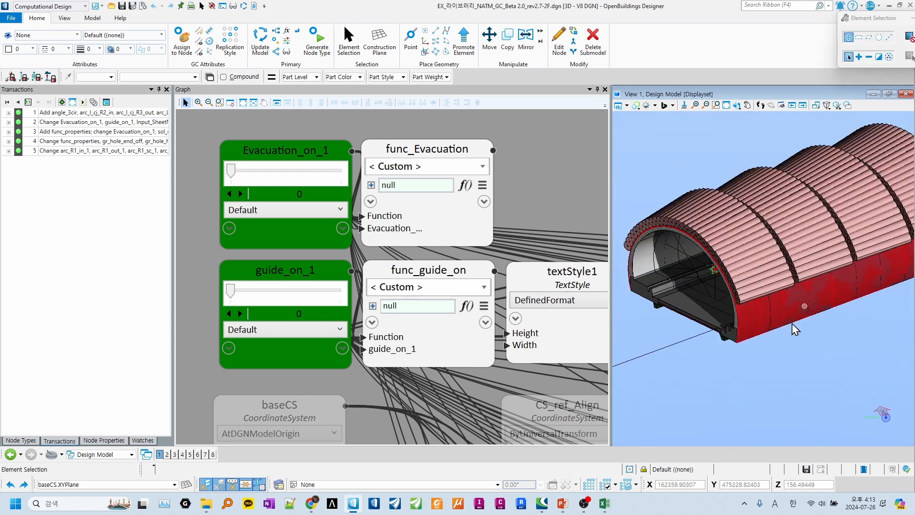
shift+middle_drag(748, 393, 750, 391)
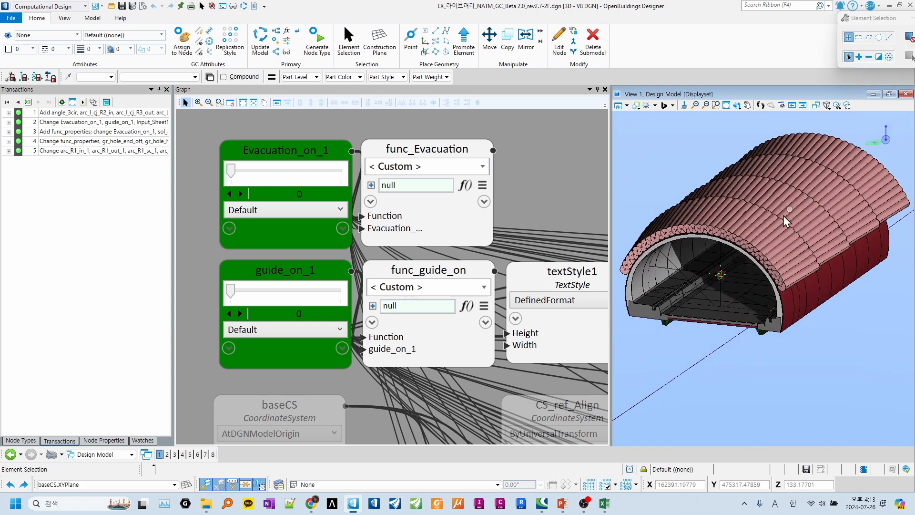
Switch to Excel and set the grouting (그라우팅) length in D183 to 0.
click(604, 502)
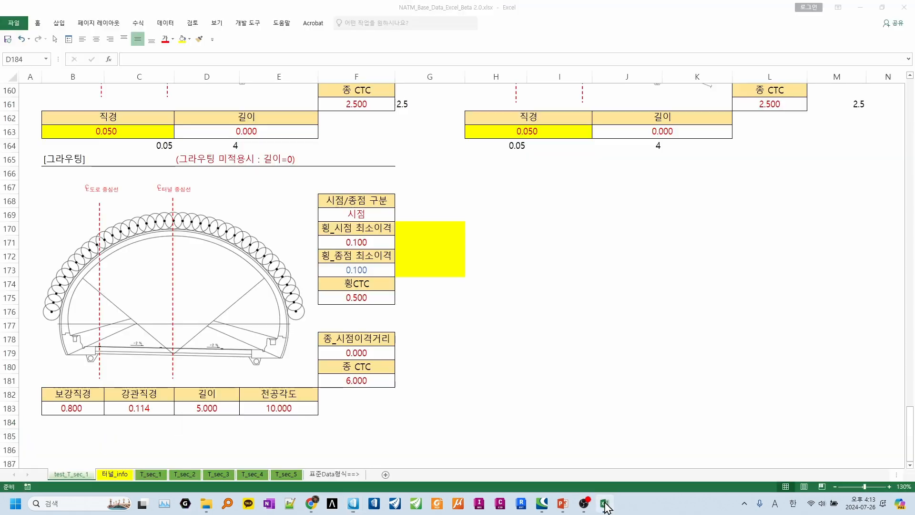
click(201, 407)
text(0)
key(Return)
Set the [R1] 1-Cycle rock bolt length (길이) in D123 to 4.
scroll(193, 395, up, 18)
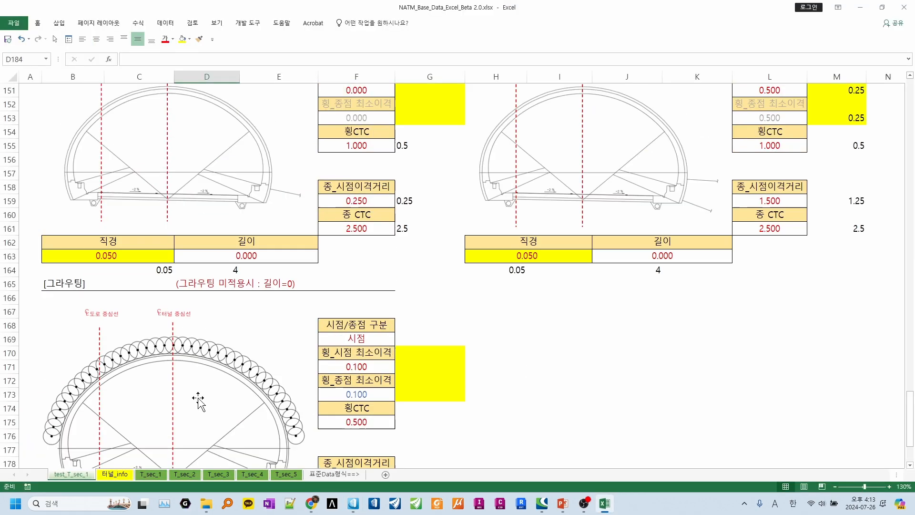
scroll(190, 338, up, 4)
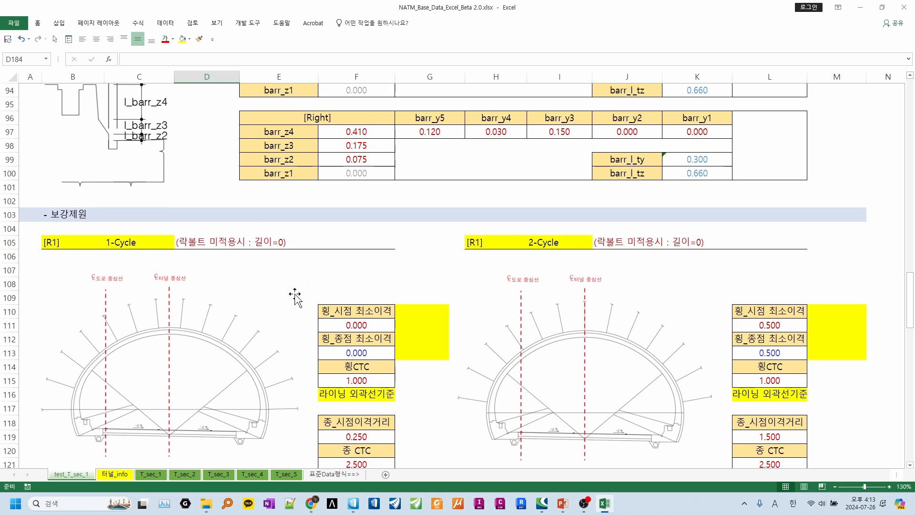
scroll(296, 286, down, 2)
scroll(296, 305, down, 1)
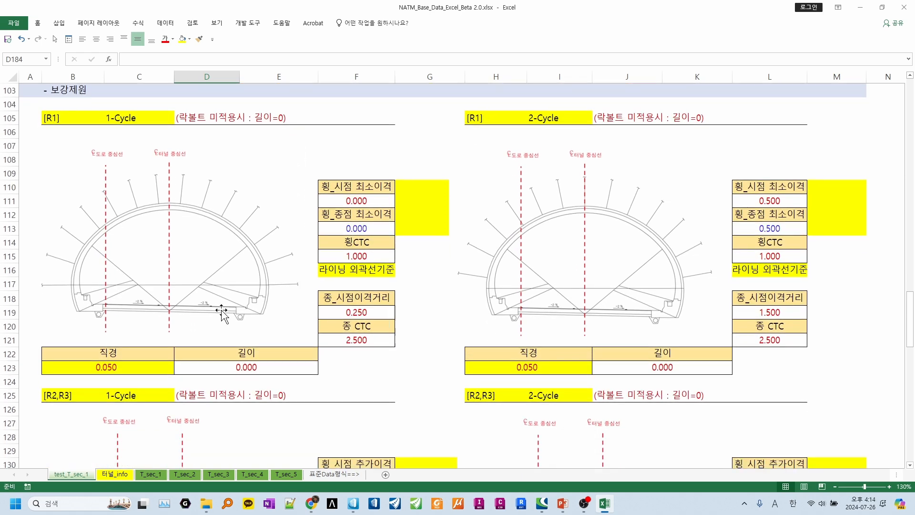
scroll(182, 198, down, 6)
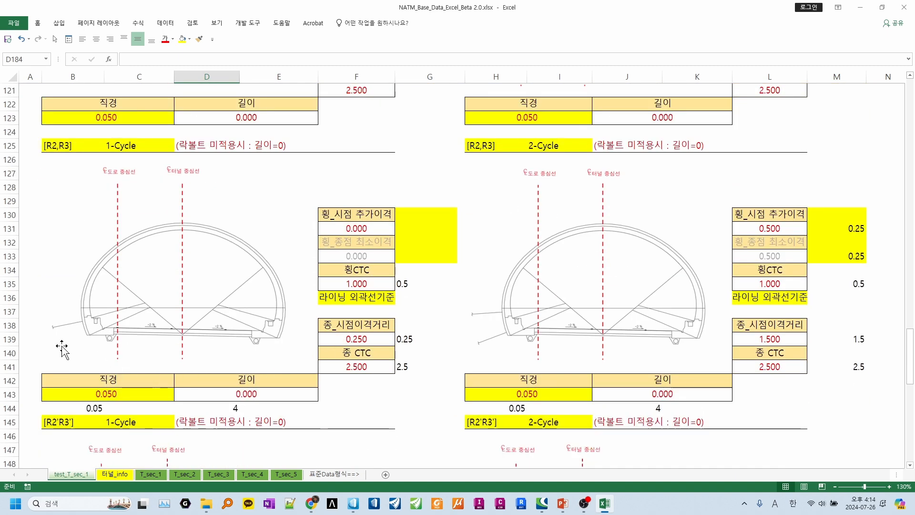
scroll(147, 286, up, 4)
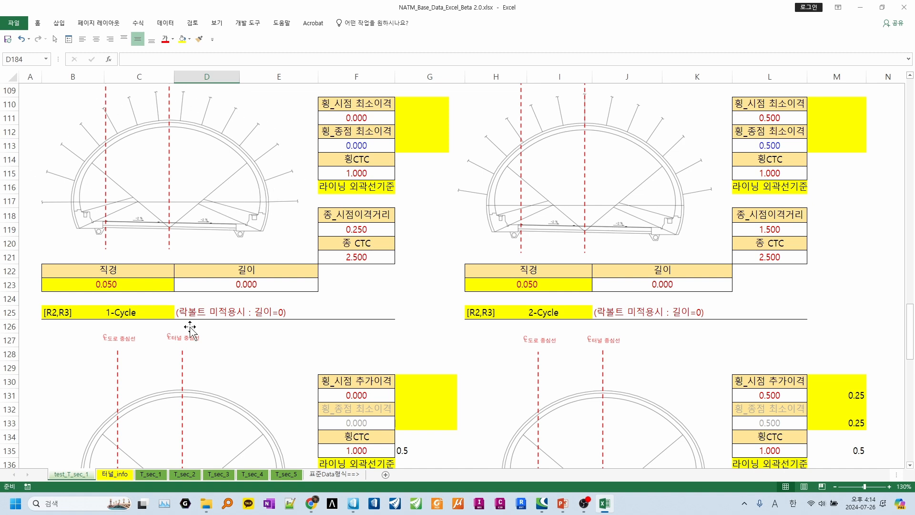
click(203, 285)
text(4)
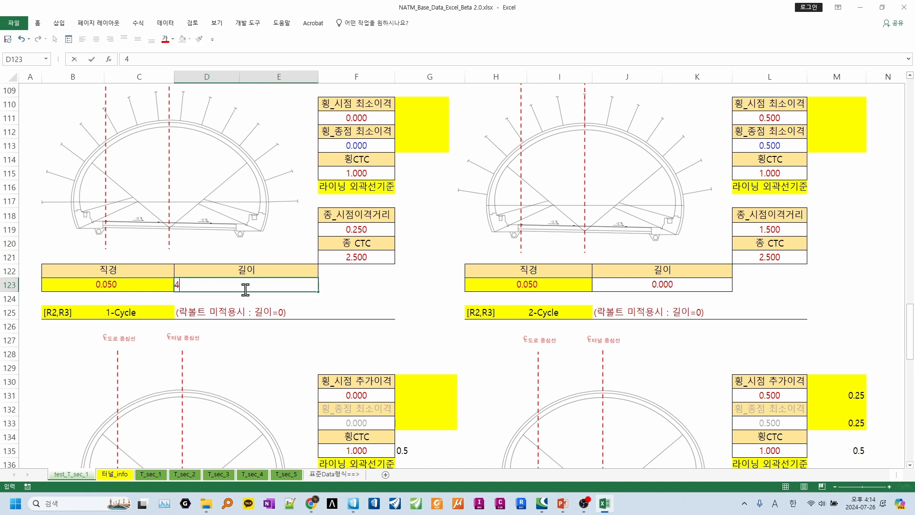
key(Return)
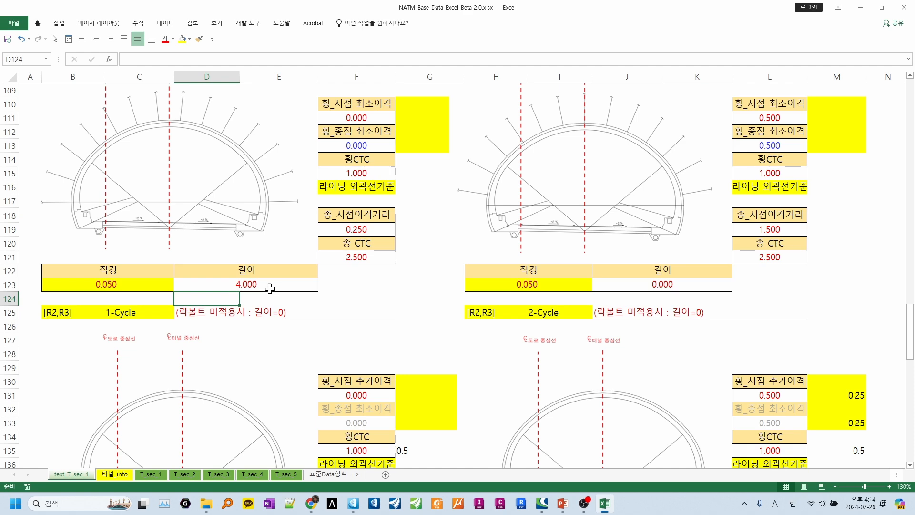
Set the [R1] 2-Cycle rock bolt length (길이) in J123 to 8.
scroll(267, 267, up, 2)
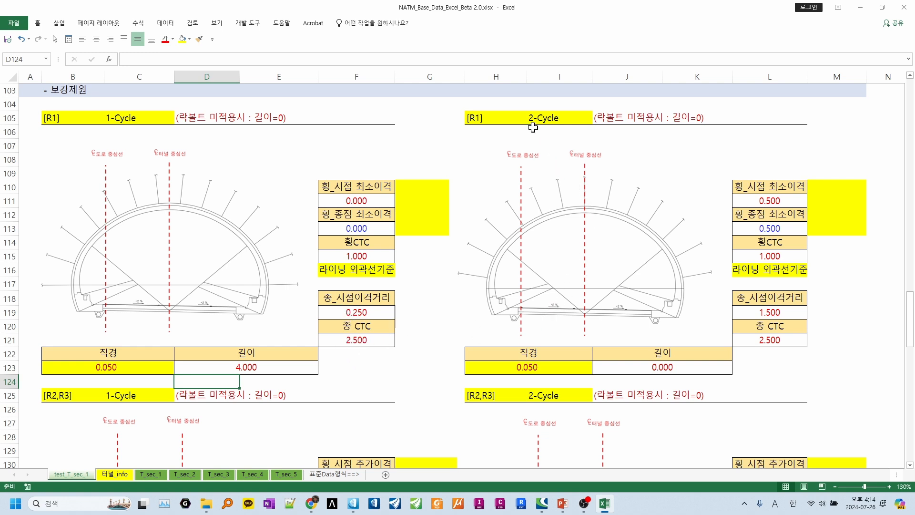
click(650, 371)
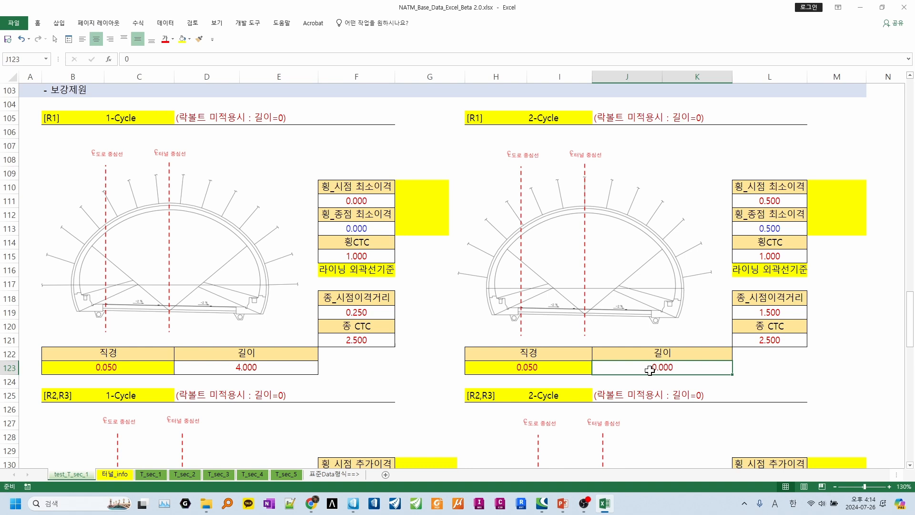
text(8)
key(Return)
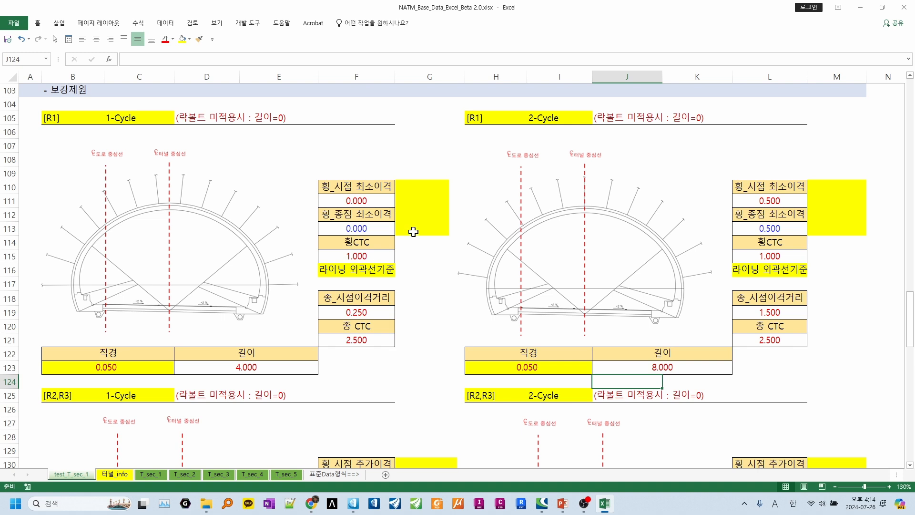
Review the [R1] 2-Cycle transverse and longitudinal start offsets and CTC spacings in L111, L115, L119 and L121.
click(751, 200)
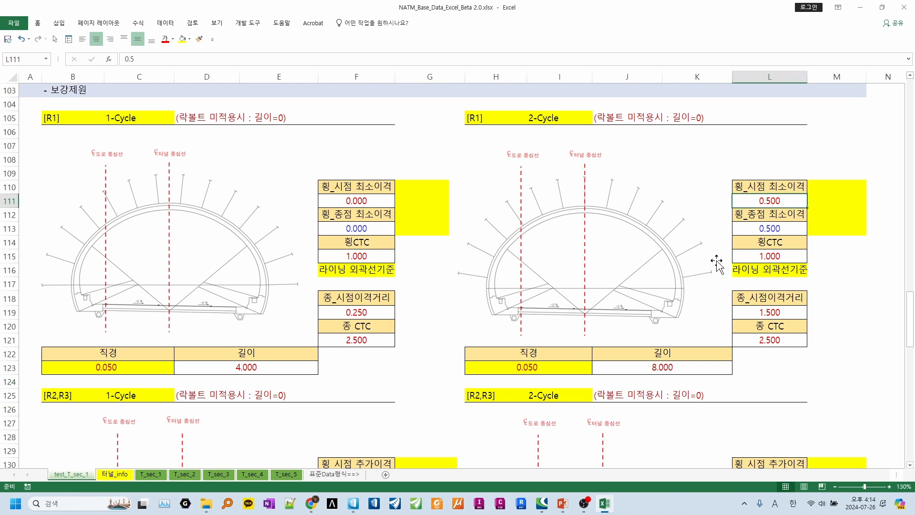
click(764, 257)
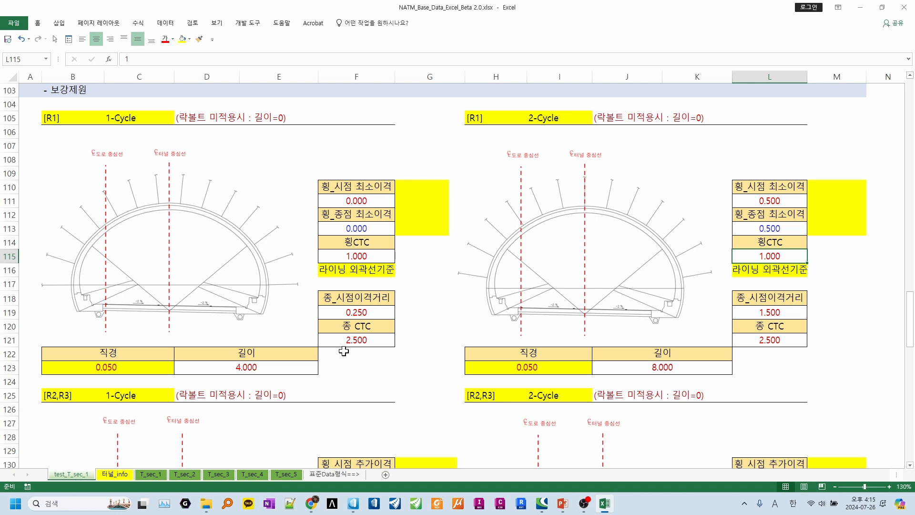
click(803, 310)
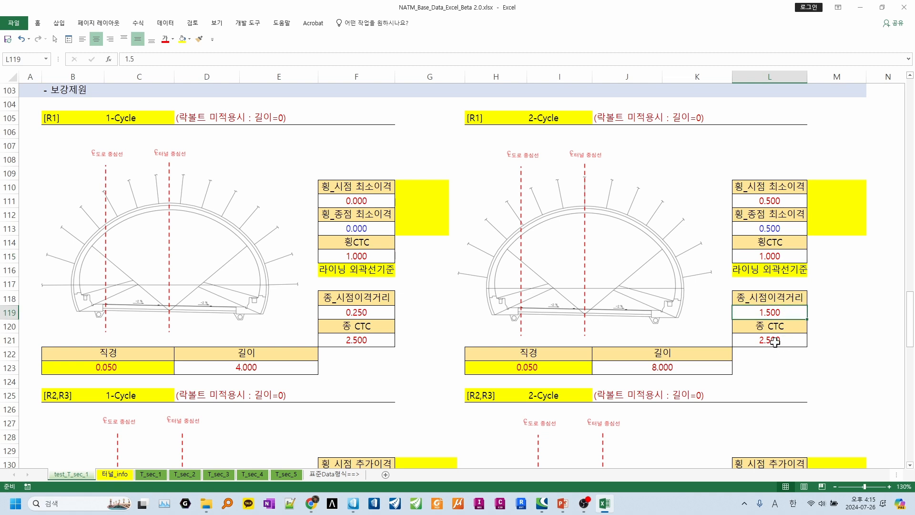
click(775, 341)
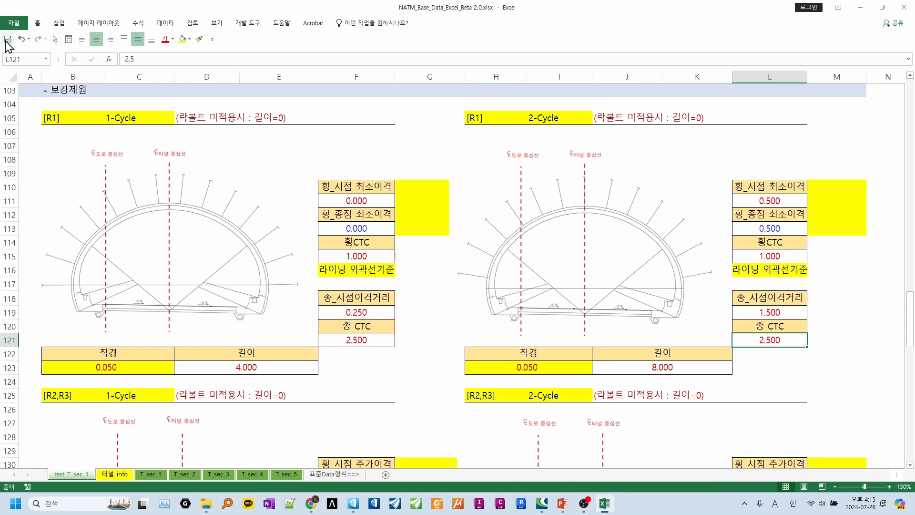
Switch to OpenBuildings Designer, update the model with the [R1] rock bolt lengths and view the tunnel from the front.
click(353, 503)
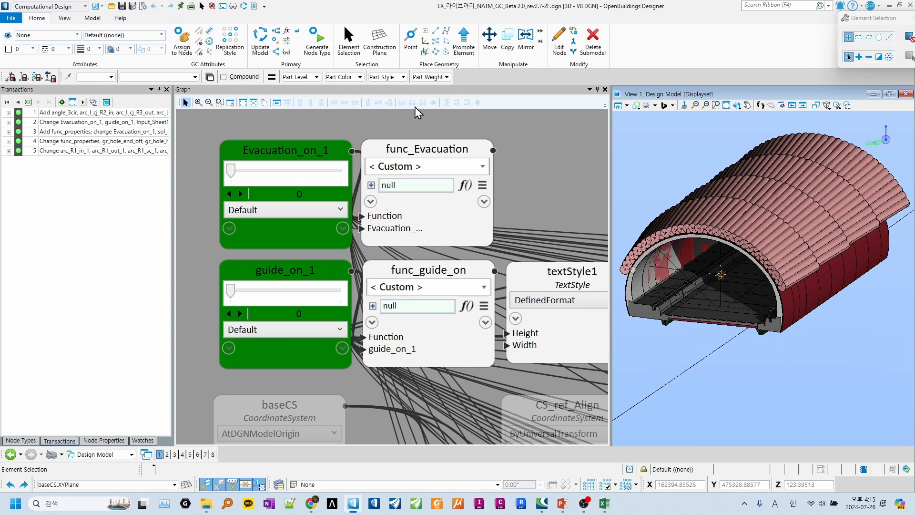
click(255, 42)
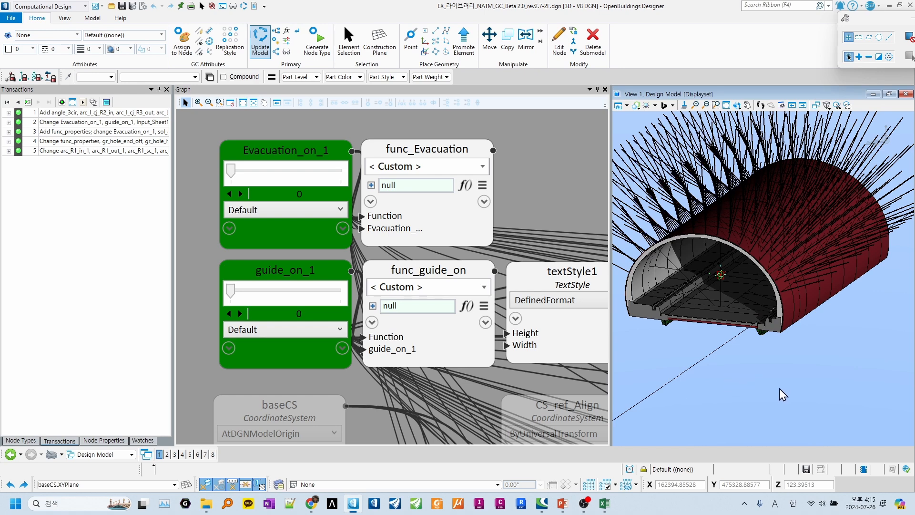
scroll(779, 388, down, 5)
middle_drag(777, 383, 754, 374)
shift+middle_drag(700, 368, 732, 329)
middle_drag(763, 381, 797, 377)
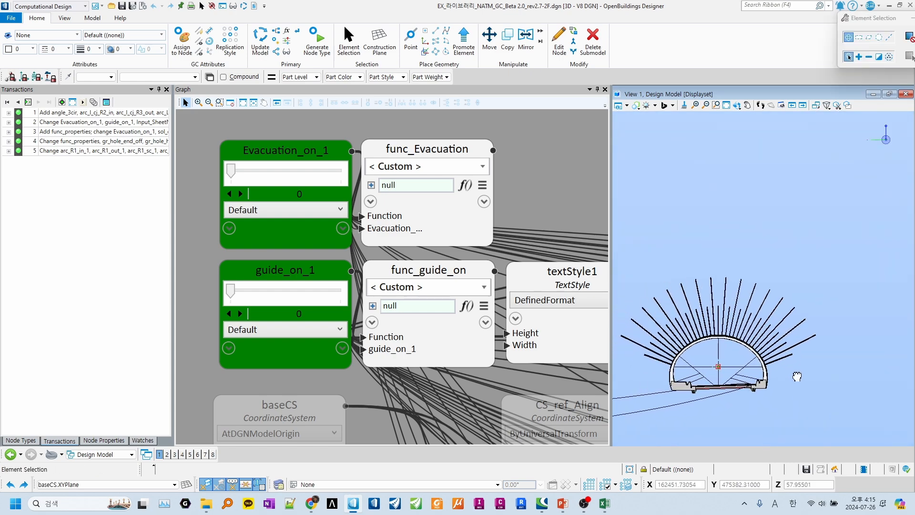
Examine the two rock bolt cycles from the front and the side, ending with the whole tunnel at an angle.
scroll(720, 341, up, 4)
scroll(763, 386, down, 6)
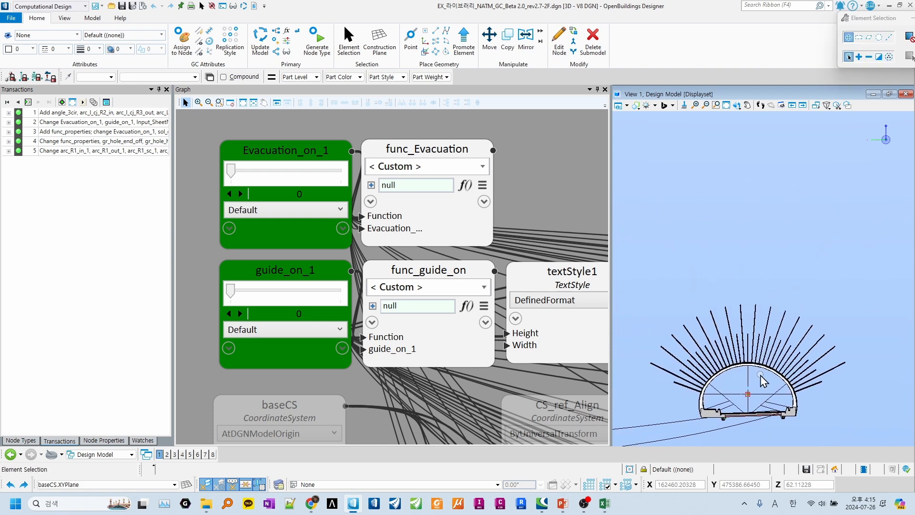
shift+middle_drag(851, 353, 741, 377)
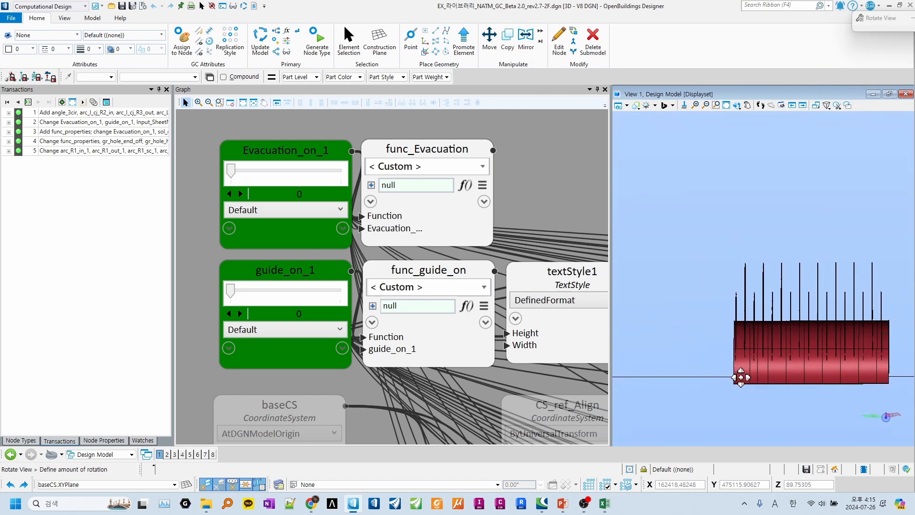
key(Escape)
scroll(737, 333, up, 3)
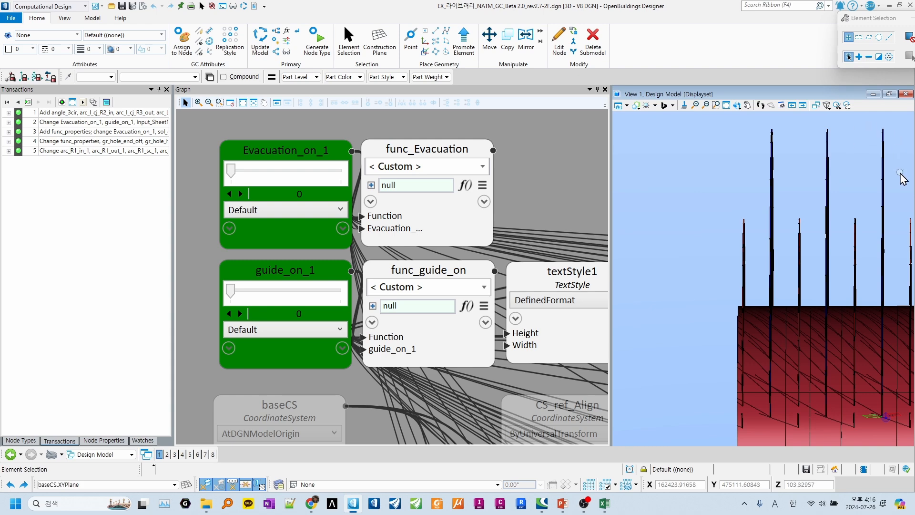
scroll(841, 209, down, 2)
shift+middle_drag(736, 253, 748, 312)
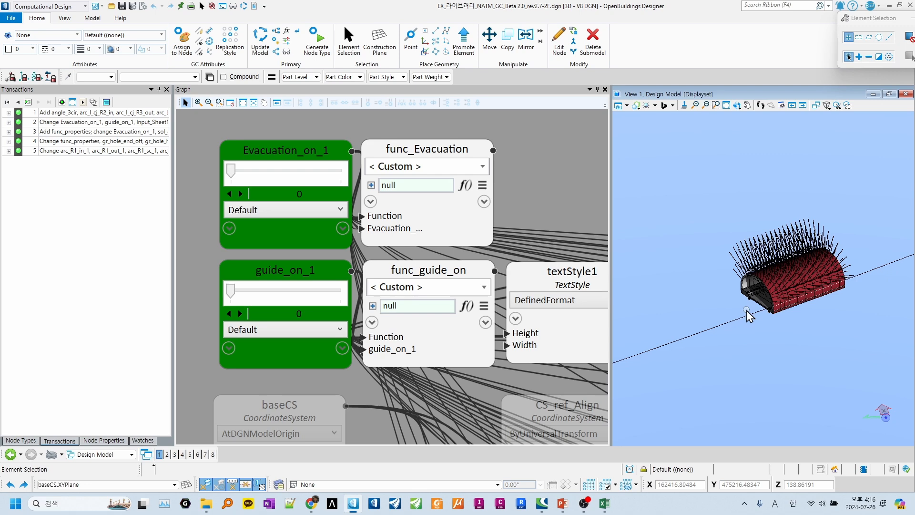
Check the [R2,R3] rock bolt block in Excel, then view the tunnel's portal in OpenBuildings Designer.
click(605, 504)
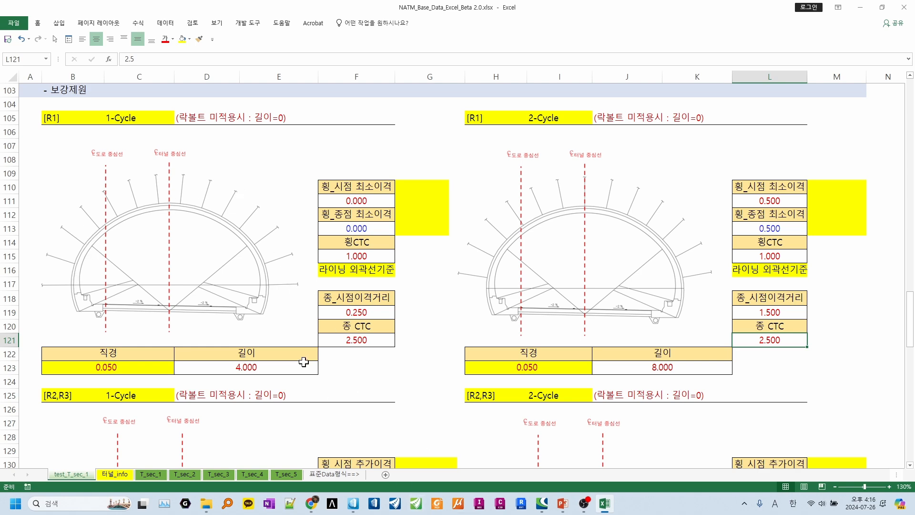
scroll(262, 315, down, 7)
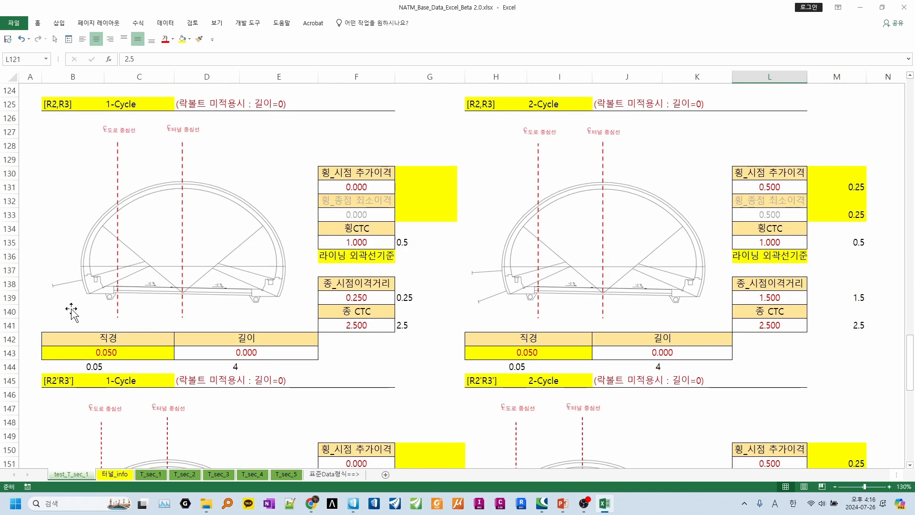
click(353, 502)
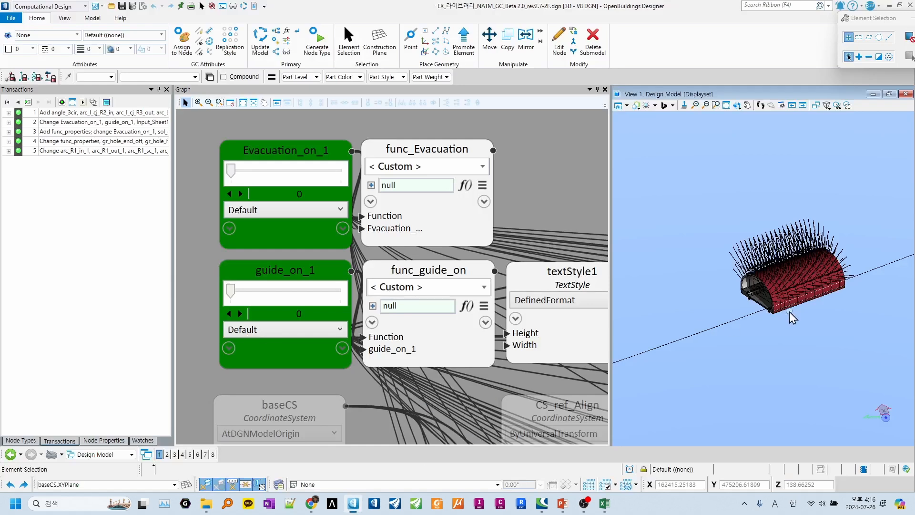
shift+middle_drag(749, 349, 821, 300)
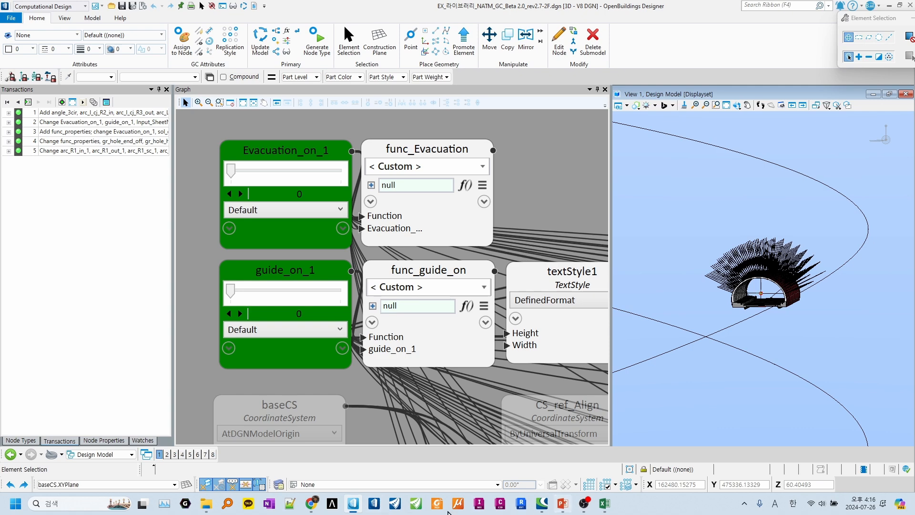
Switch to Excel and review the [R2,R3] and [R2'R3'] rock bolt blocks for both cycles, down to the grouting block.
click(603, 506)
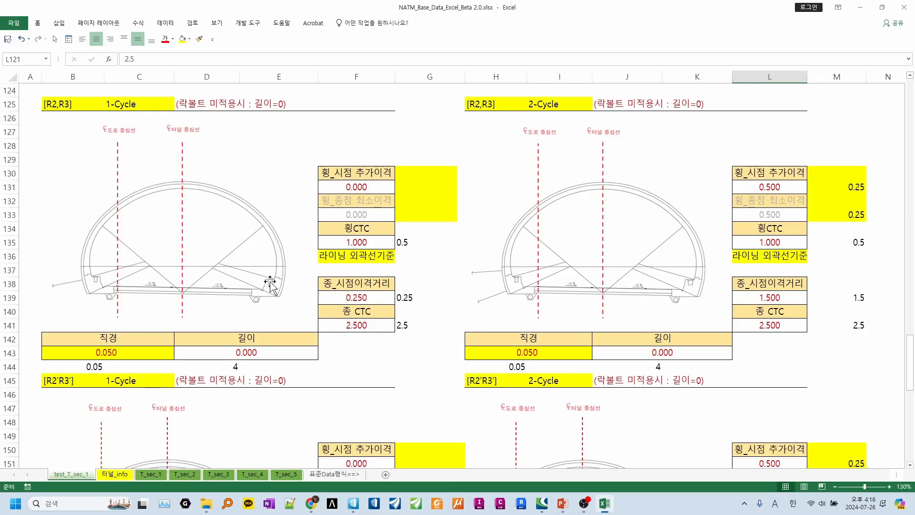
scroll(124, 292, down, 2)
scroll(125, 292, down, 3)
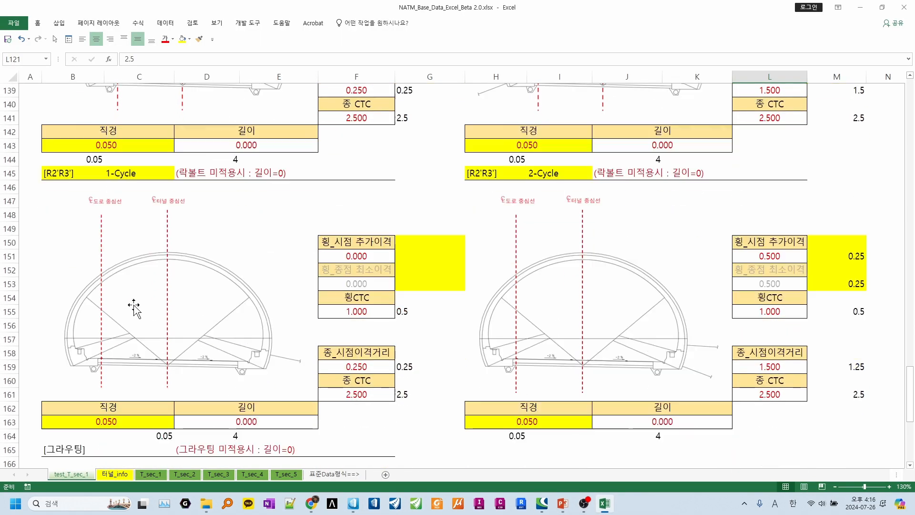
scroll(275, 325, up, 3)
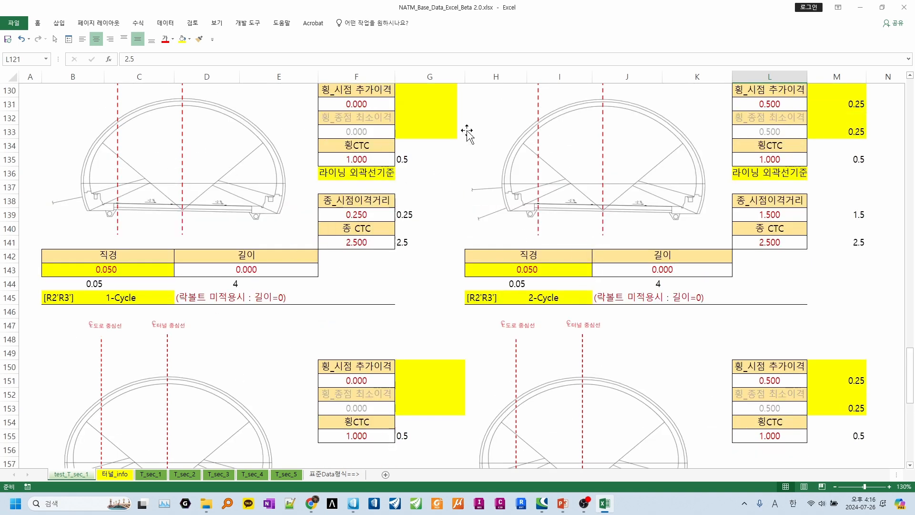
scroll(565, 343, down, 3)
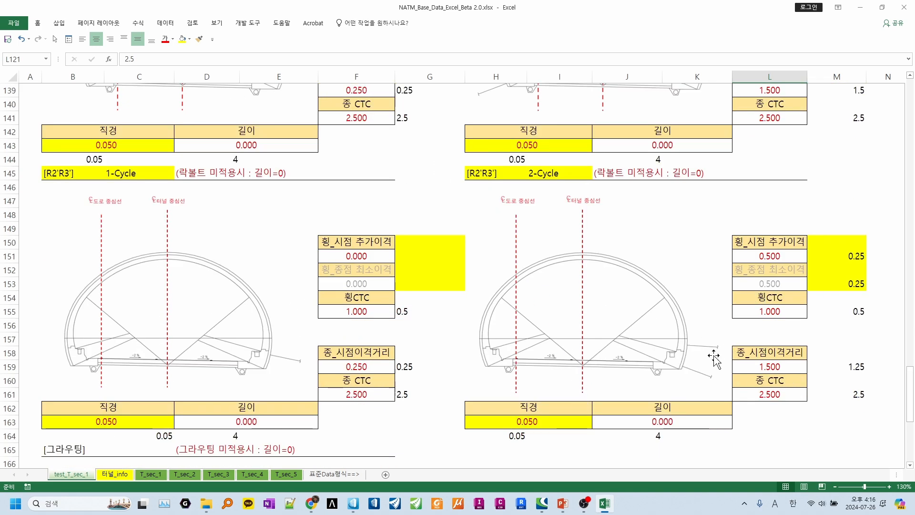
scroll(640, 374, down, 5)
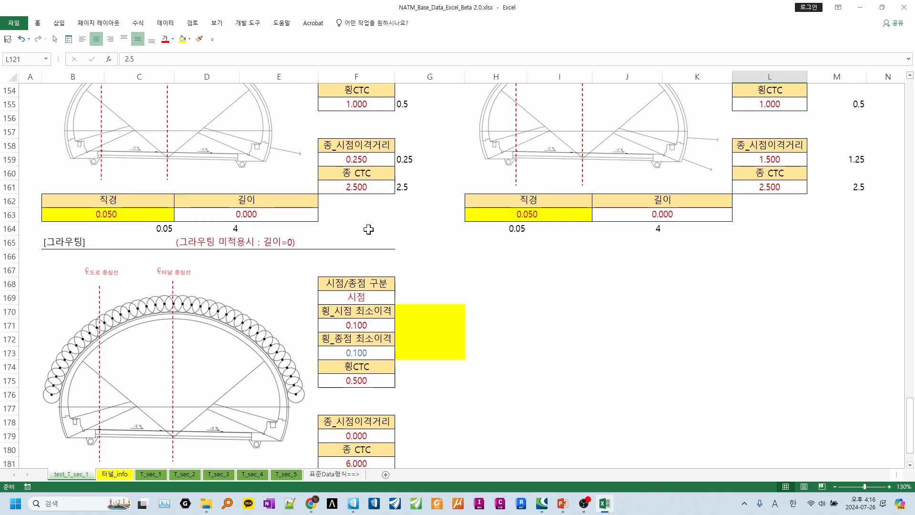